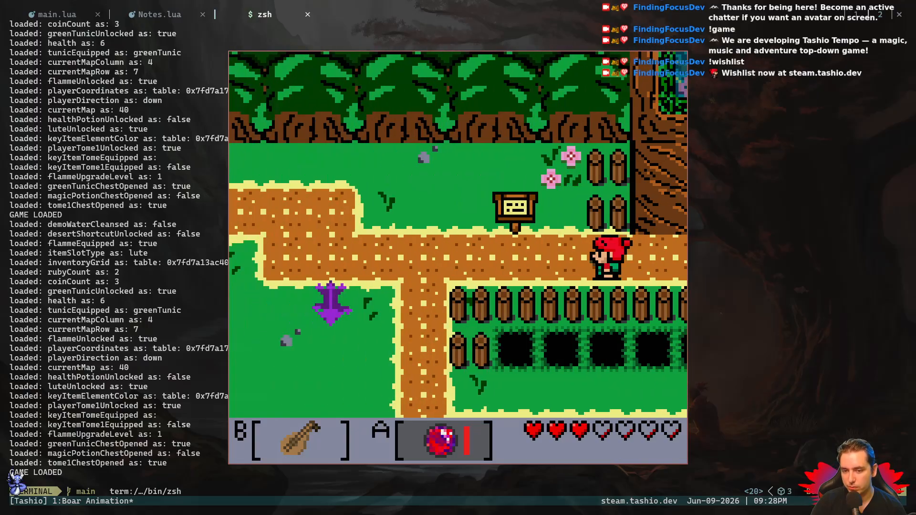
- Playtest the game by moving the character around the purple boar, and quit the game
{"action": "key", "text": "Up"}
{"action": "key", "text": "Down"}
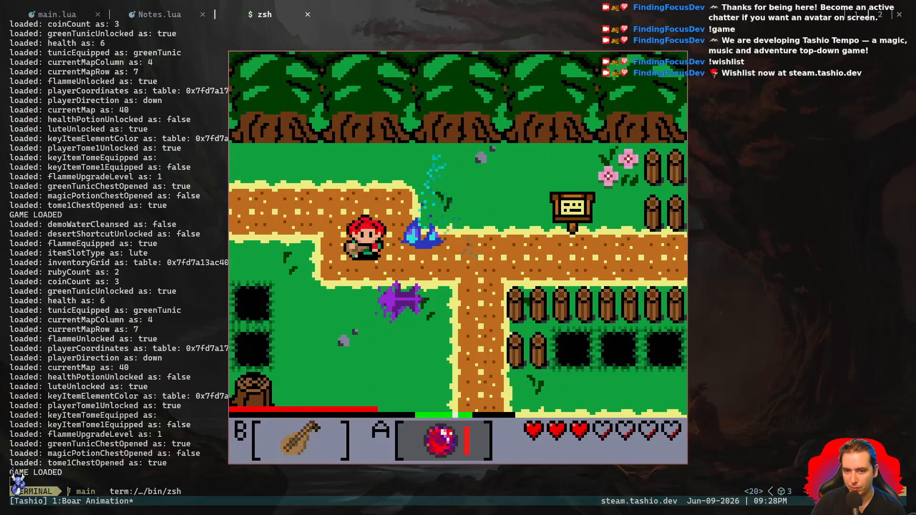
{"action": "key", "text": "Right"}
{"action": "key", "text": "Up"}
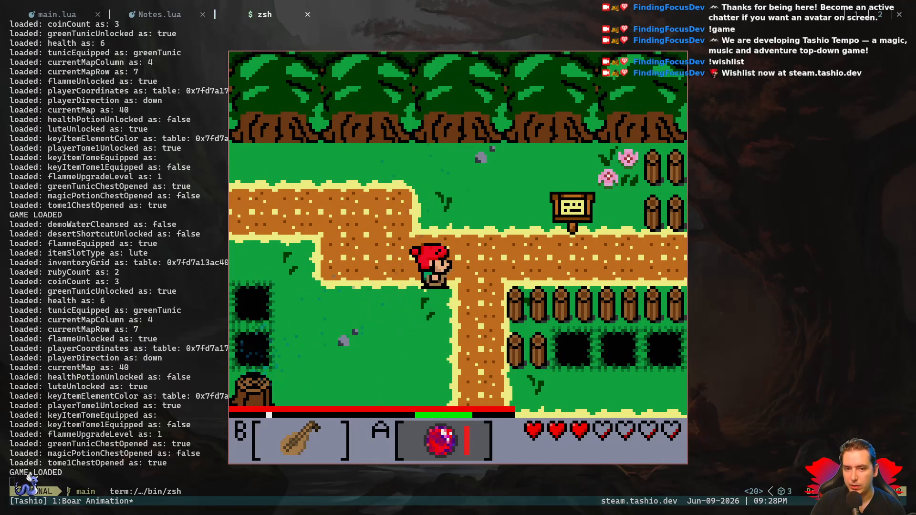
{"action": "key", "text": "Escape"}
{"action": "key", "text": "ctrl+d"}
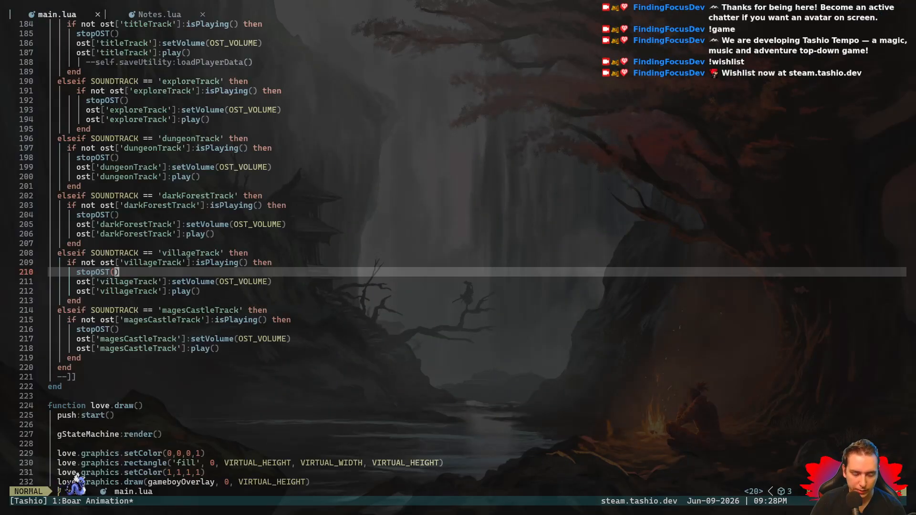
- Switch to Aseprite and copy the 16×16-pixel front-facing boar from boarAtlas.png
{"action": "key", "text": "super+2"}
{"action": "key", "text": "super+3"}
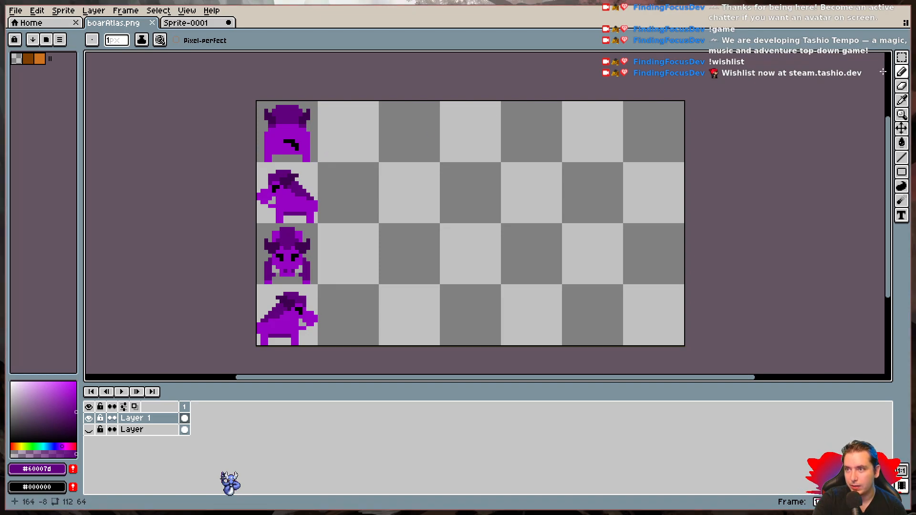
{"action": "left_click", "coordinate": [902, 58]}
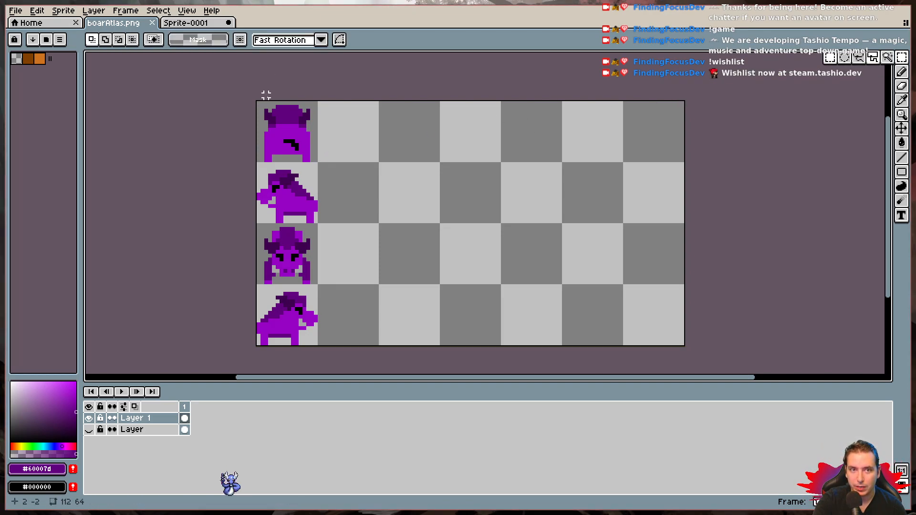
{"action": "left_click_drag", "start_coordinate": [251, 99], "coordinate": [315, 164]}
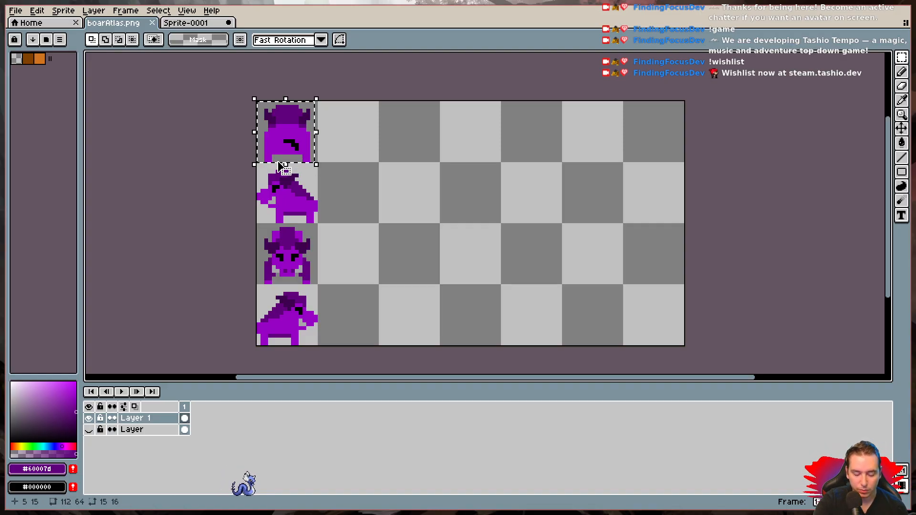
{"action": "left_click", "coordinate": [245, 163]}
{"action": "left_click_drag", "start_coordinate": [254, 224], "coordinate": [318, 285]}
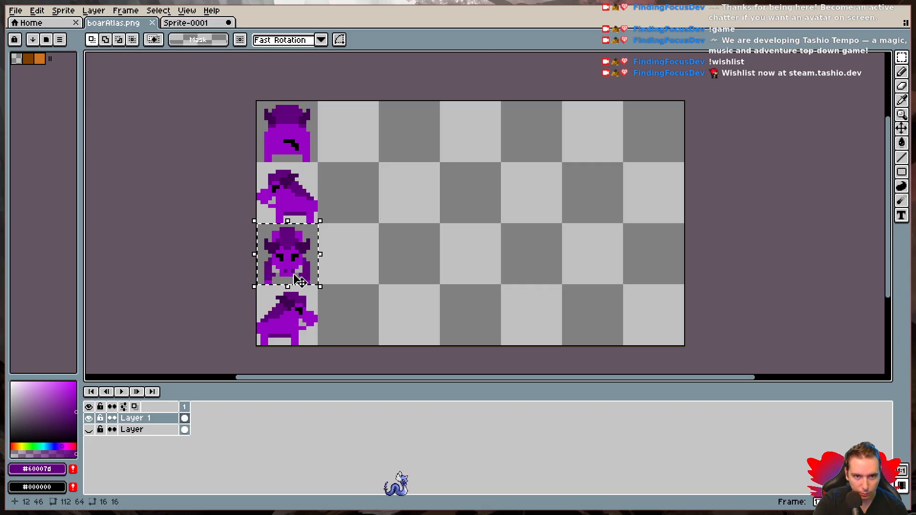
- In Sprite-0001, delete three of the four animation frames and put the front-facing boar in the remaining frame
{"action": "left_click", "coordinate": [16, 10]}
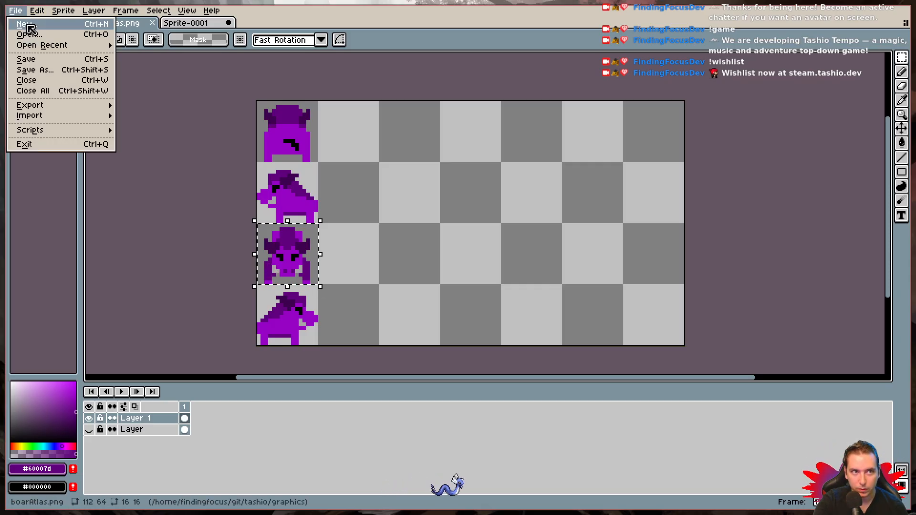
{"action": "key", "text": "Escape"}
{"action": "left_click", "coordinate": [216, 24]}
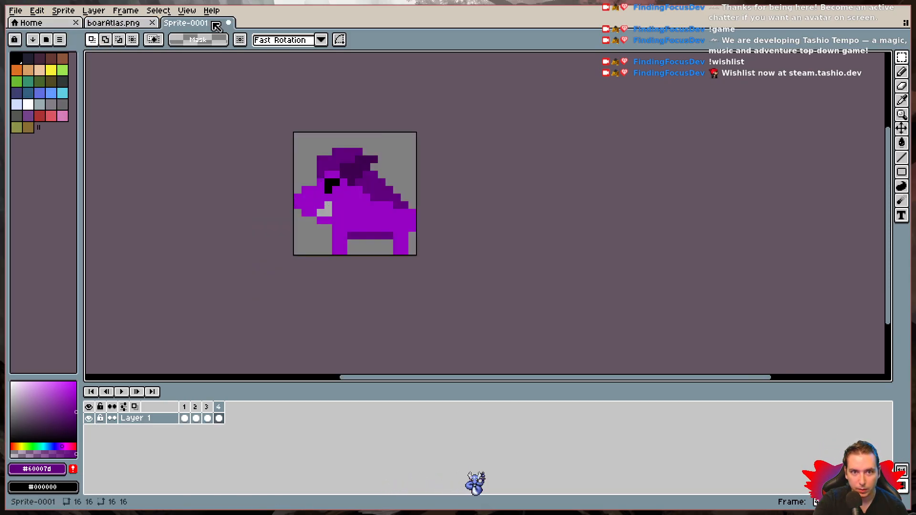
{"action": "left_click", "coordinate": [186, 411]}
{"action": "left_click", "coordinate": [197, 415]}
{"action": "left_click", "coordinate": [208, 417]}
{"action": "left_click", "coordinate": [219, 417]}
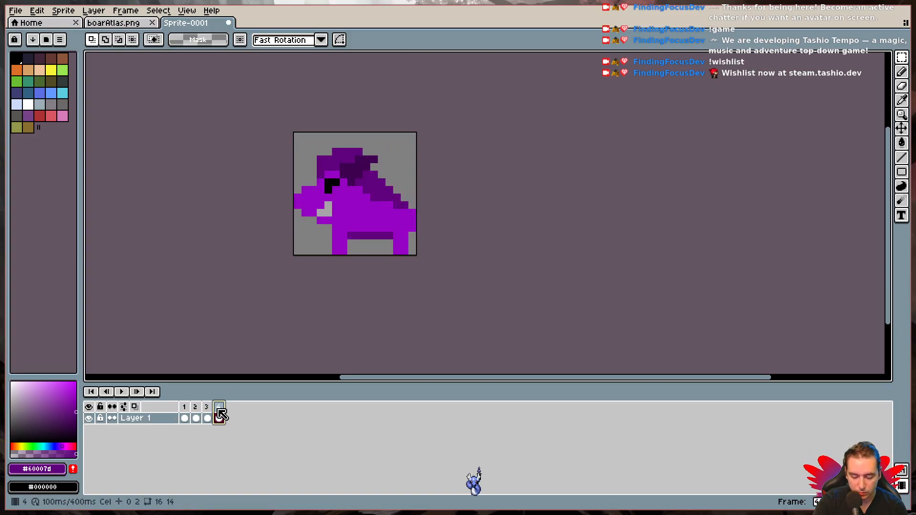
{"action": "key", "text": "alt+Delete"}
{"action": "key", "text": "alt+Delete"}
{"action": "key", "text": "alt+Delete"}
{"action": "left_click", "coordinate": [184, 407]}
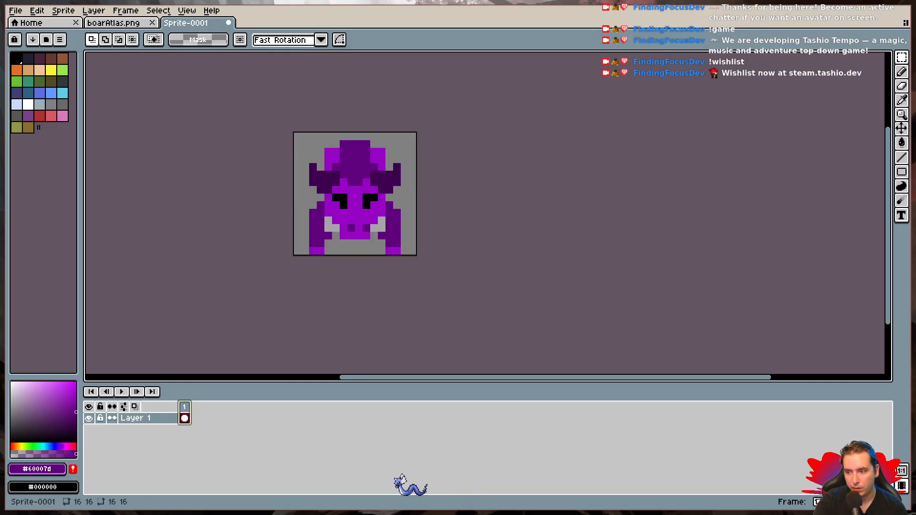
- Add a duplicate second frame and raise the boar's front leg on the image's right side by one pixel
{"action": "key", "text": "alt+n"}
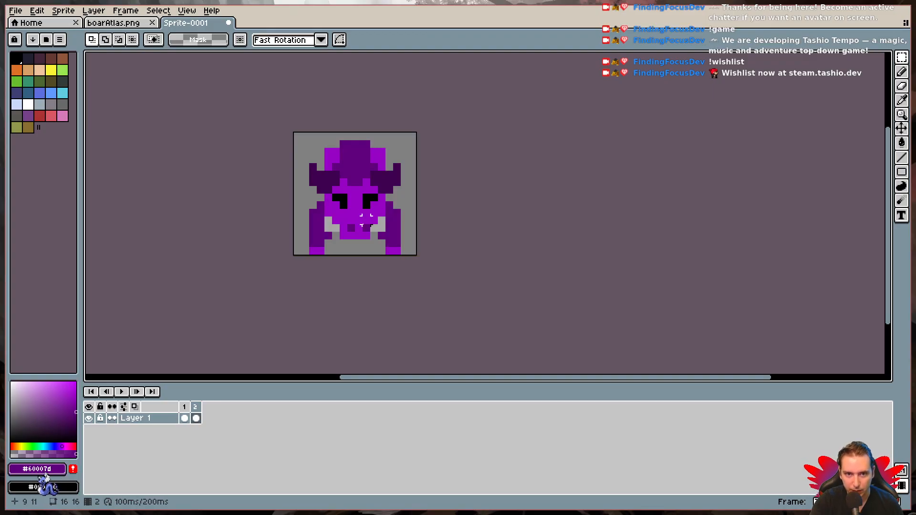
{"action": "left_click", "coordinate": [196, 416]}
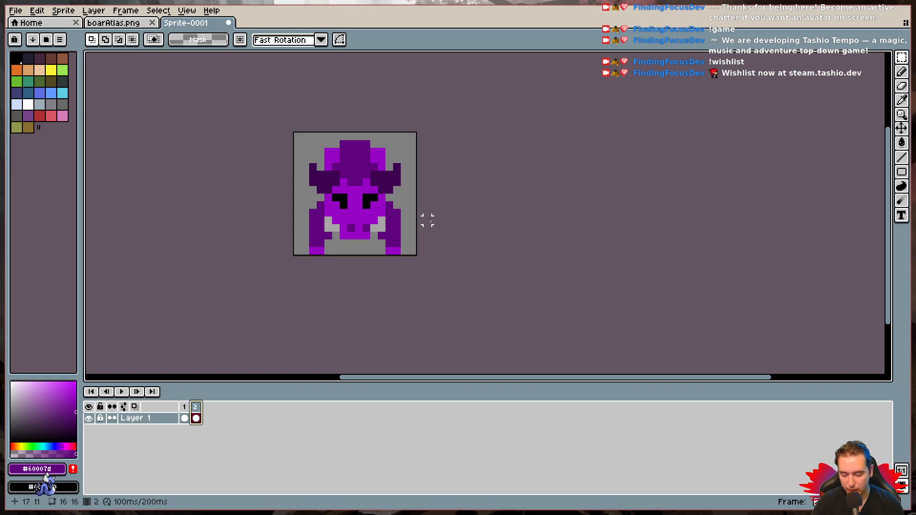
{"action": "scroll", "coordinate": [427, 220], "scroll_direction": "up", "scroll_amount": 1}
{"action": "key", "text": "space"}
{"action": "left_click_drag", "start_coordinate": [429, 221], "coordinate": [456, 286]}
{"action": "key", "text": "m"}
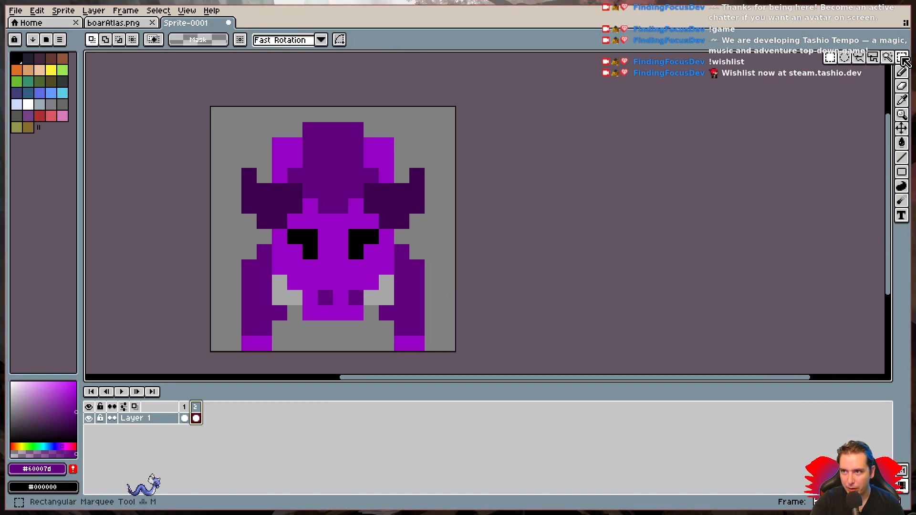
{"action": "left_click_drag", "start_coordinate": [439, 352], "coordinate": [403, 257]}
{"action": "key", "text": "Up"}
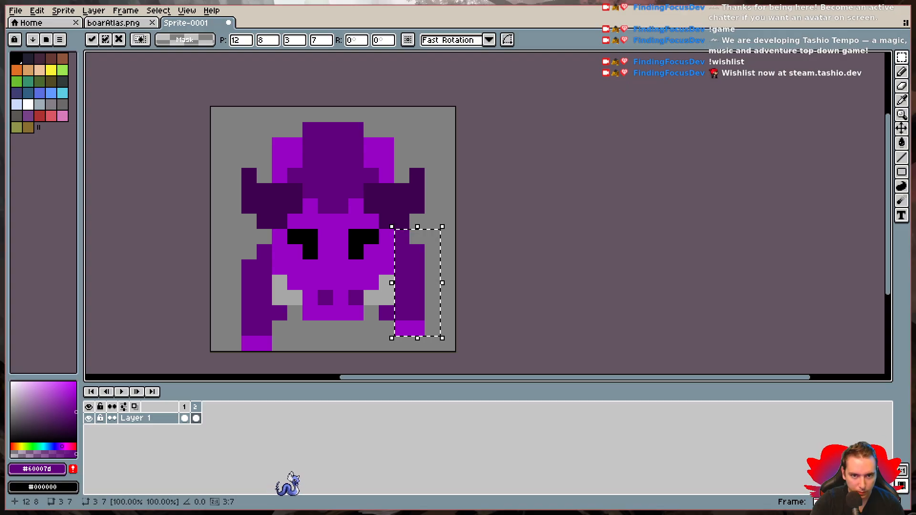
{"action": "left_click", "coordinate": [387, 313]}
- Erase the dark pixel jutting inward from the raised leg in frame 2 and compare it with frame 1
{"action": "key", "text": "d"}
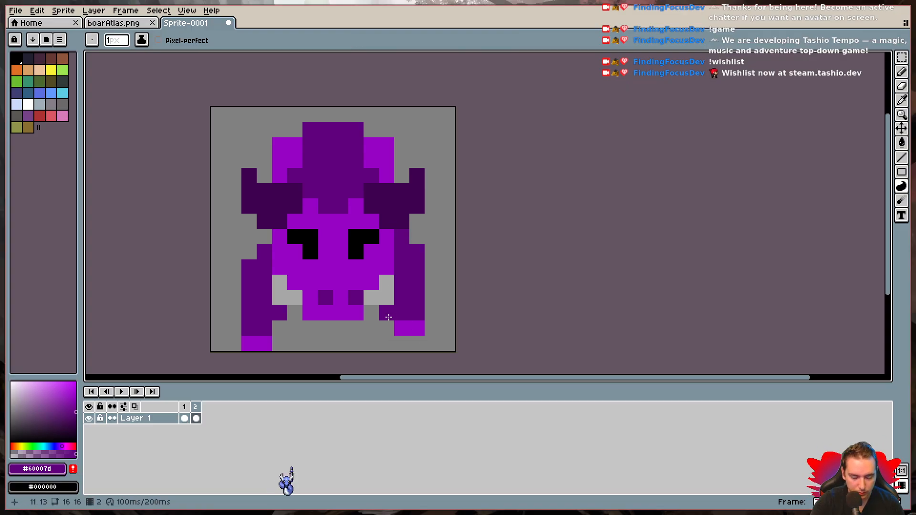
{"action": "key", "text": "e"}
{"action": "left_click", "coordinate": [392, 318]}
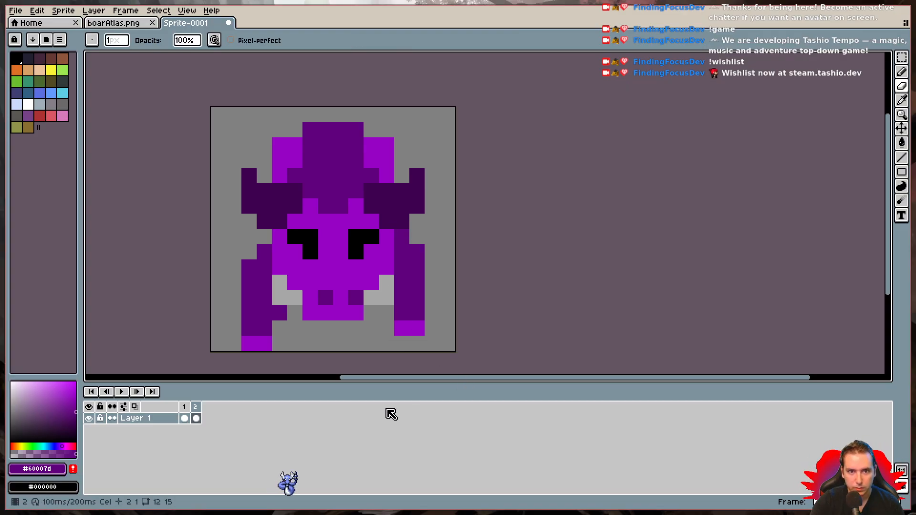
{"action": "left_click", "coordinate": [186, 411]}
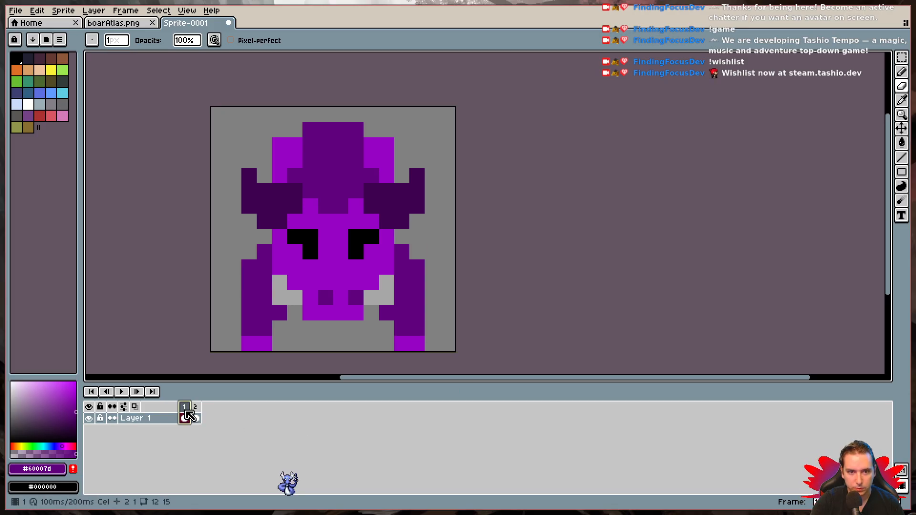
{"action": "left_click", "coordinate": [197, 415]}
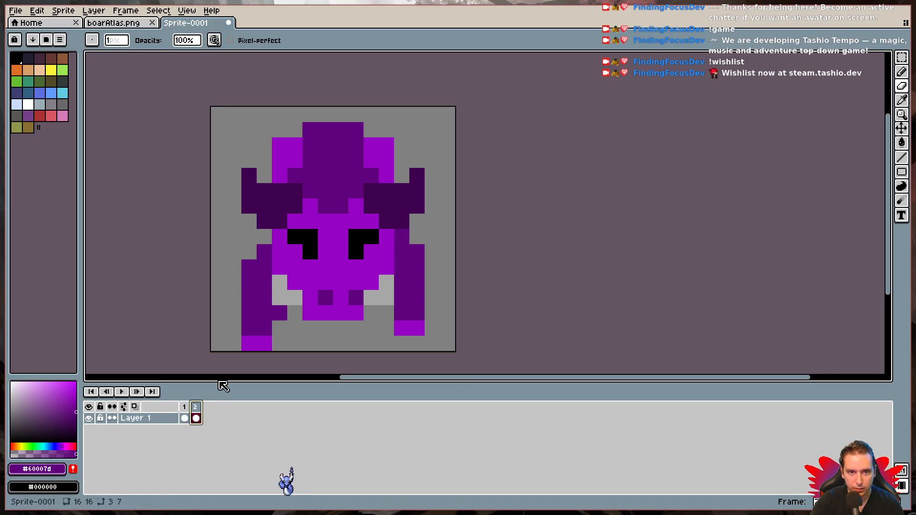
- Move the boar's 8×9-pixel face area down one pixel in frame 2 and erase the dark pixel beside the lowered leg
{"action": "left_click_drag", "start_coordinate": [280, 207], "coordinate": [371, 282]}
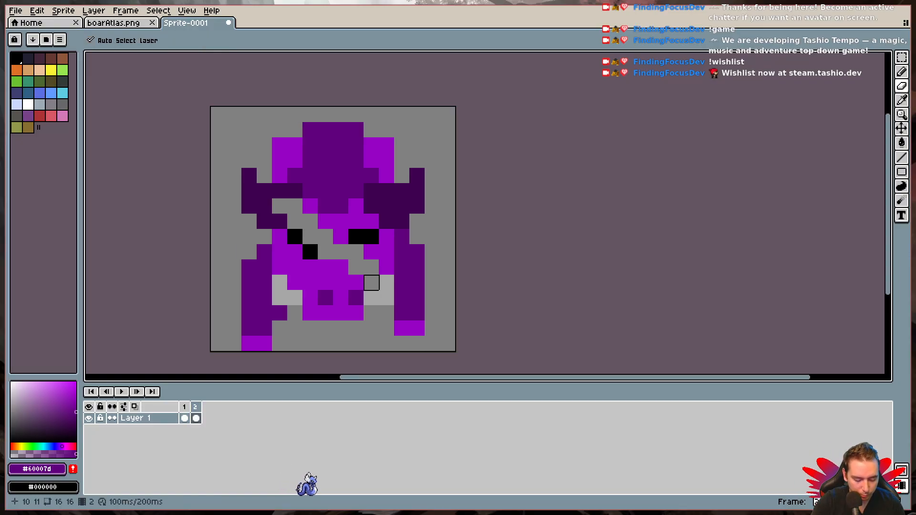
{"action": "key", "text": "ctrl+z"}
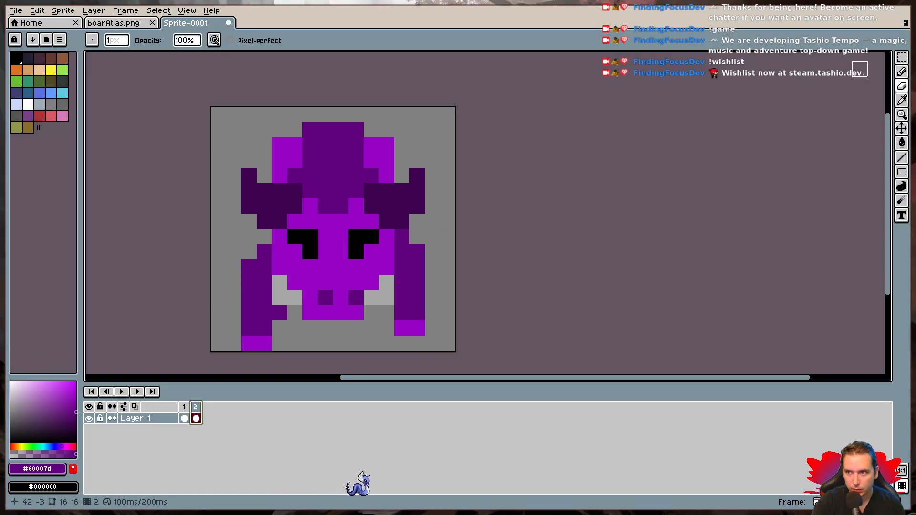
{"action": "left_click", "coordinate": [902, 58]}
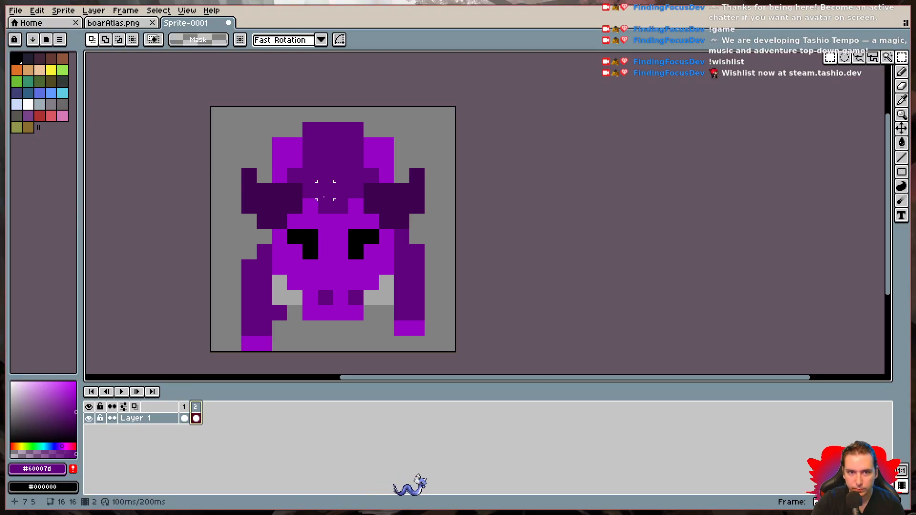
{"action": "left_click_drag", "start_coordinate": [274, 188], "coordinate": [395, 321]}
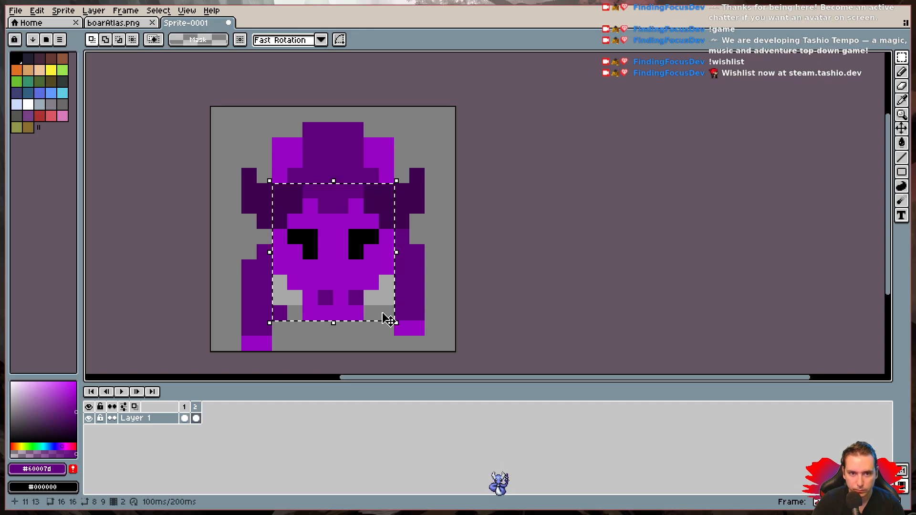
{"action": "key", "text": "Down"}
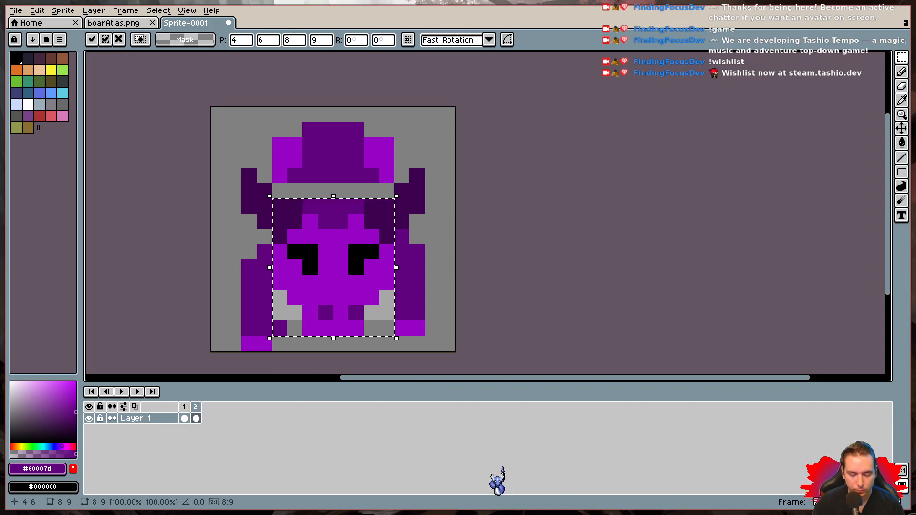
{"action": "key", "text": "ctrl+d"}
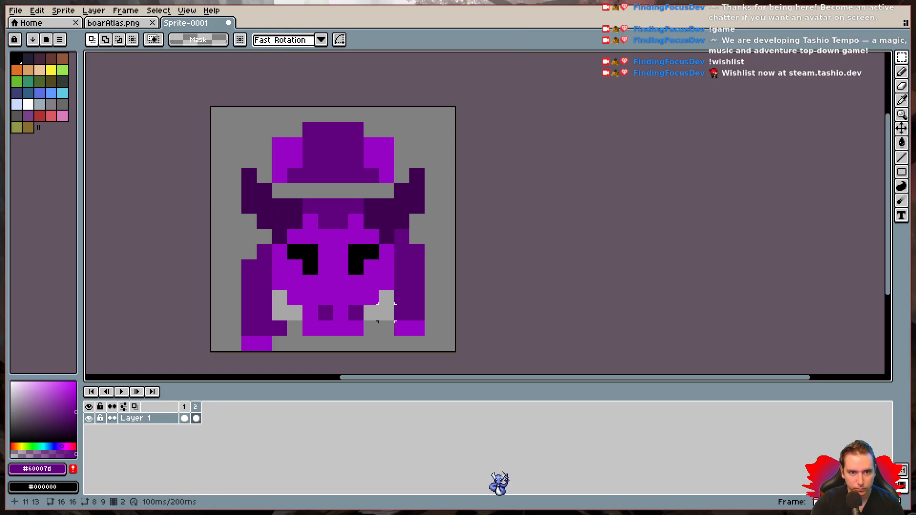
{"action": "key", "text": "b"}
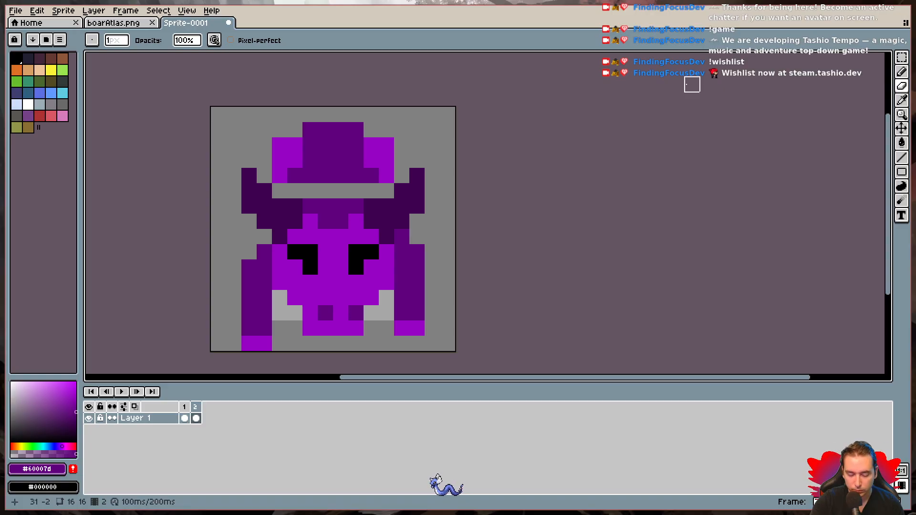
{"action": "key", "text": "m"}
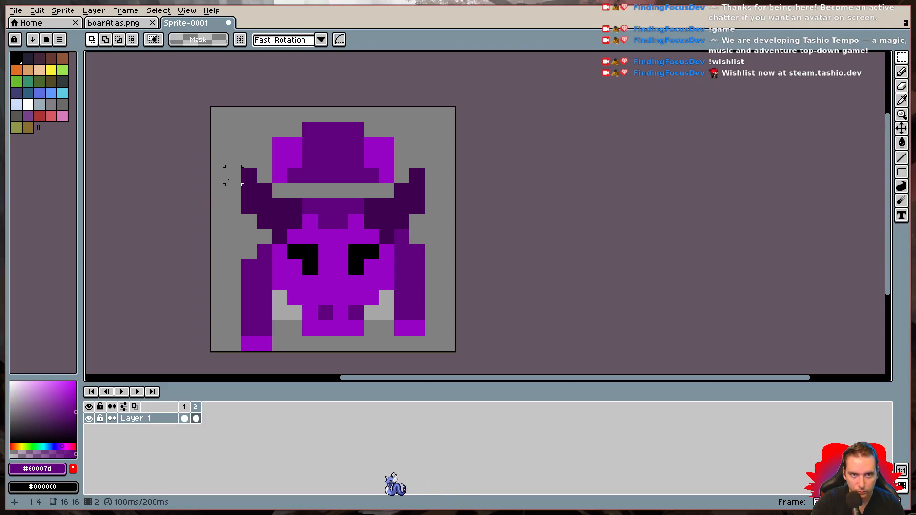
{"action": "left_click_drag", "start_coordinate": [234, 175], "coordinate": [253, 233]}
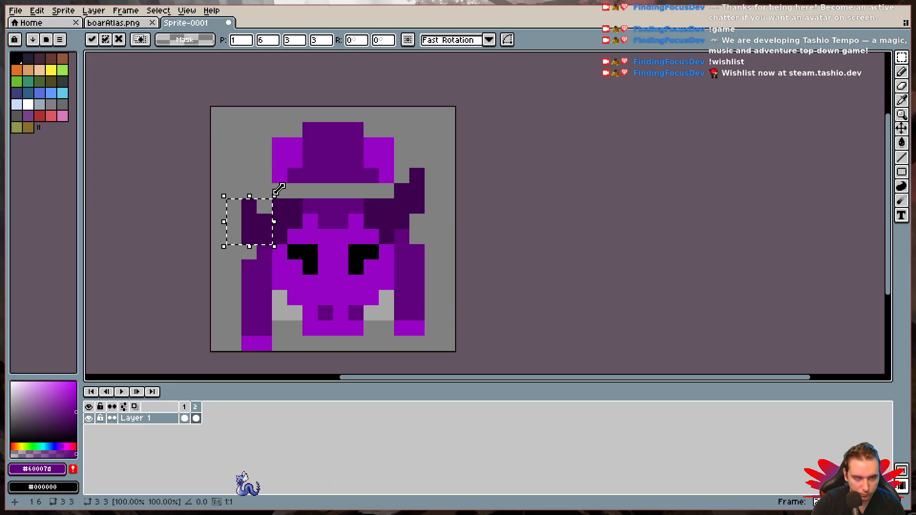
{"action": "key", "text": "ctrl+z"}
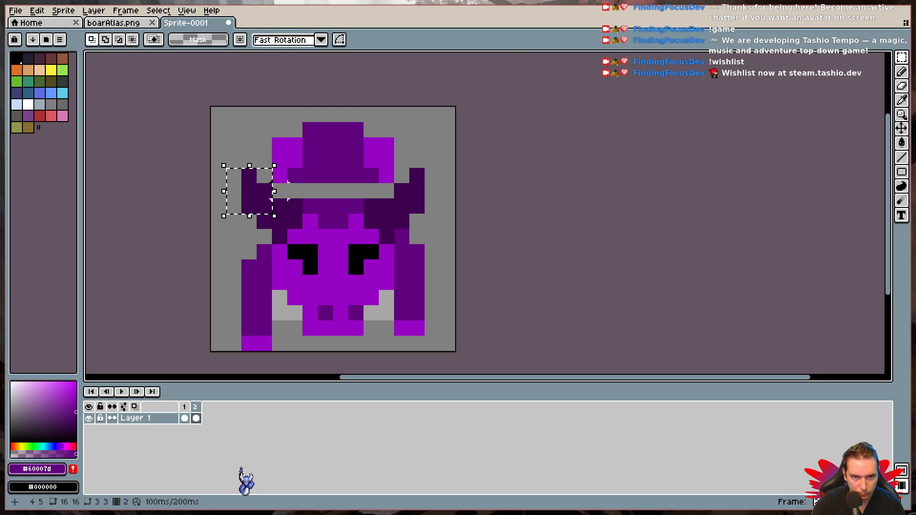
{"action": "left_click", "coordinate": [237, 179]}
{"action": "left_click_drag", "start_coordinate": [232, 174], "coordinate": [283, 228]}
{"action": "key", "text": "ctrl+d"}
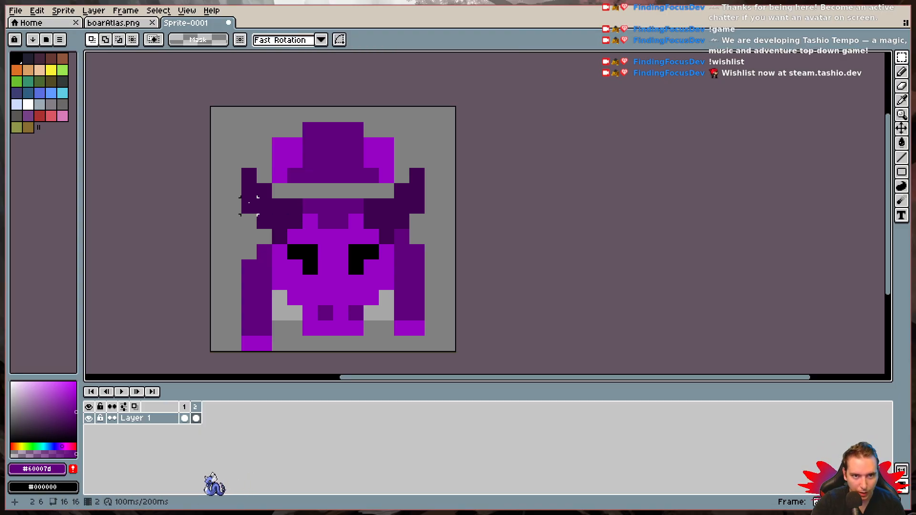
{"action": "left_click_drag", "start_coordinate": [234, 178], "coordinate": [281, 241]}
{"action": "key", "text": "ctrl+d"}
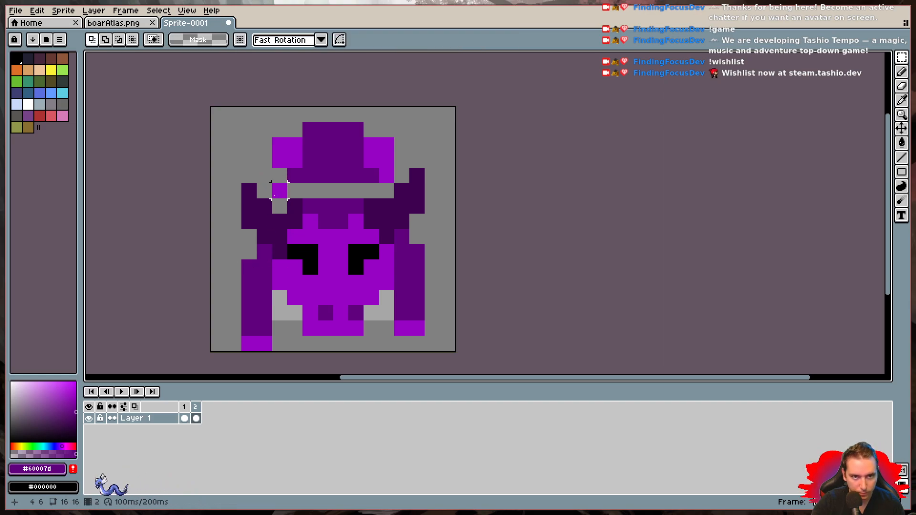
{"action": "left_click_drag", "start_coordinate": [275, 188], "coordinate": [292, 223]}
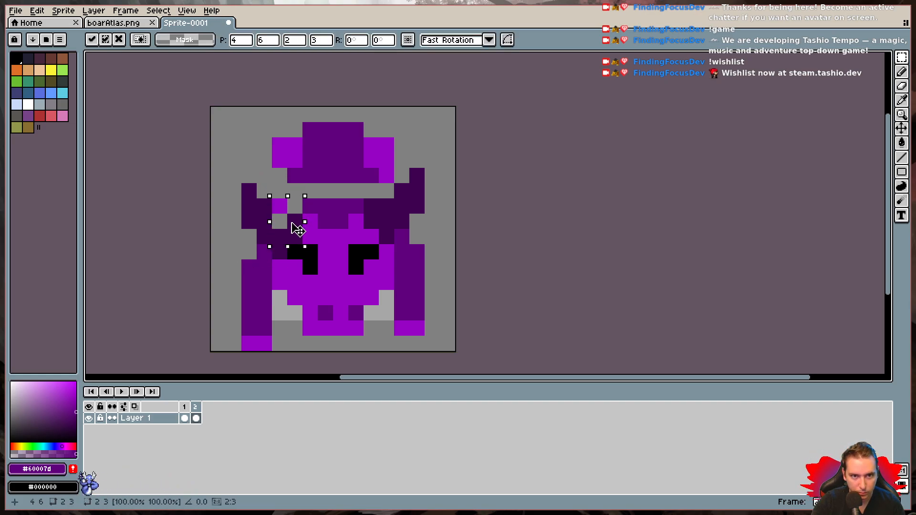
{"action": "key", "text": "ctrl+d"}
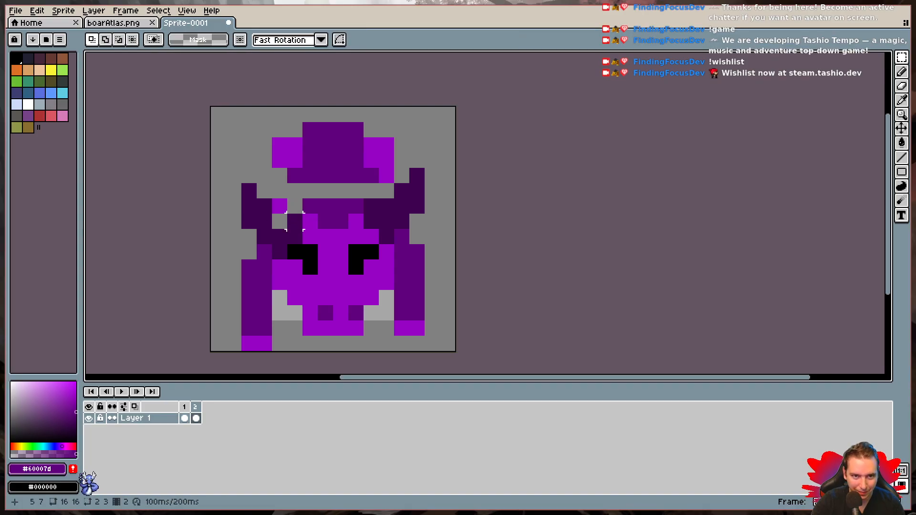
{"action": "key", "text": "ctrl+z"}
{"action": "key", "text": "ctrl+z"}
{"action": "key", "text": "ctrl+z"}
{"action": "key", "text": "ctrl+z"}
{"action": "key", "text": "ctrl+z"}
{"action": "key", "text": "ctrl+z"}
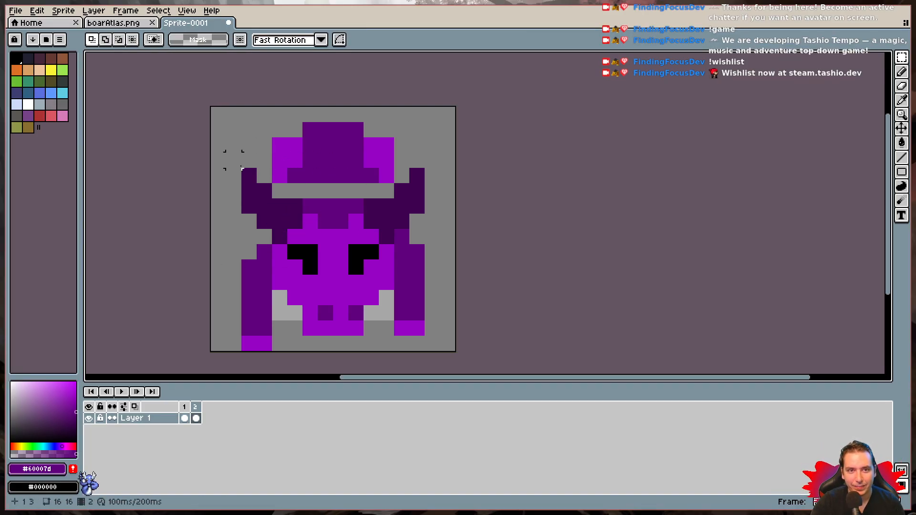
{"action": "left_click_drag", "start_coordinate": [234, 176], "coordinate": [450, 239]}
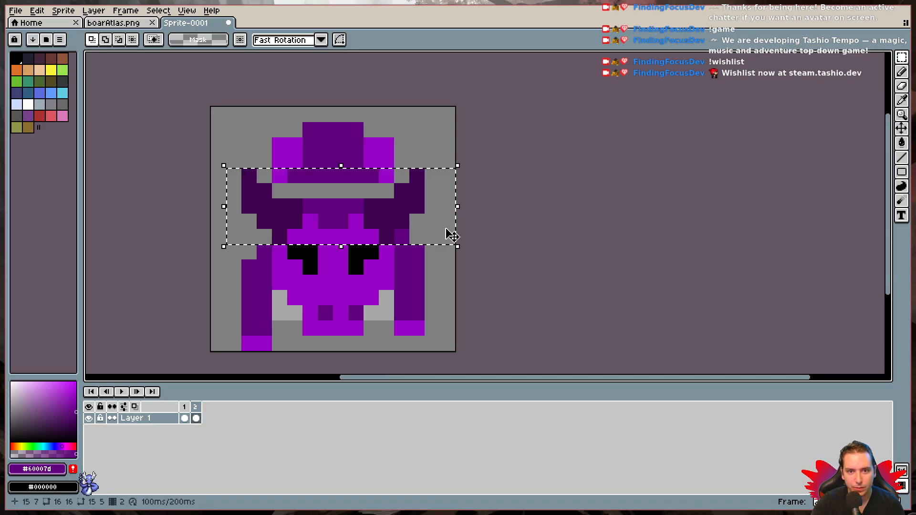
{"action": "key", "text": "Down"}
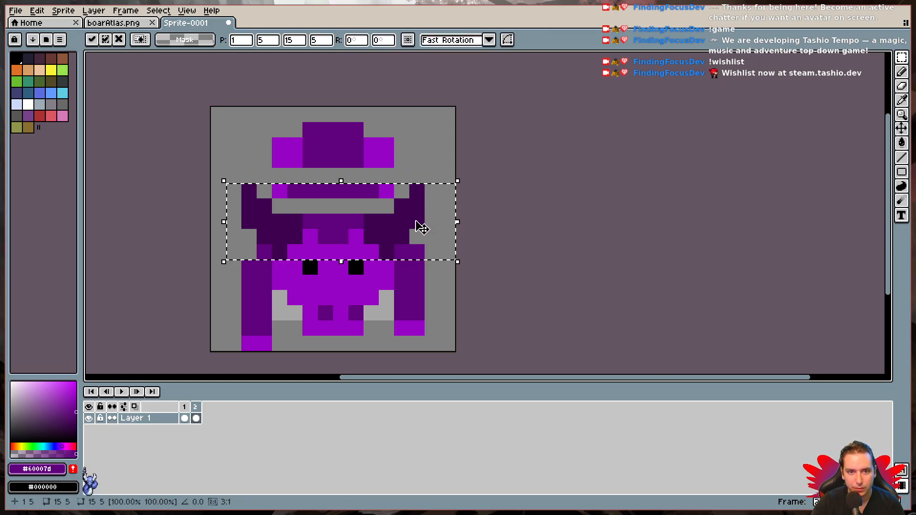
{"action": "left_click_drag", "start_coordinate": [418, 225], "coordinate": [411, 213]}
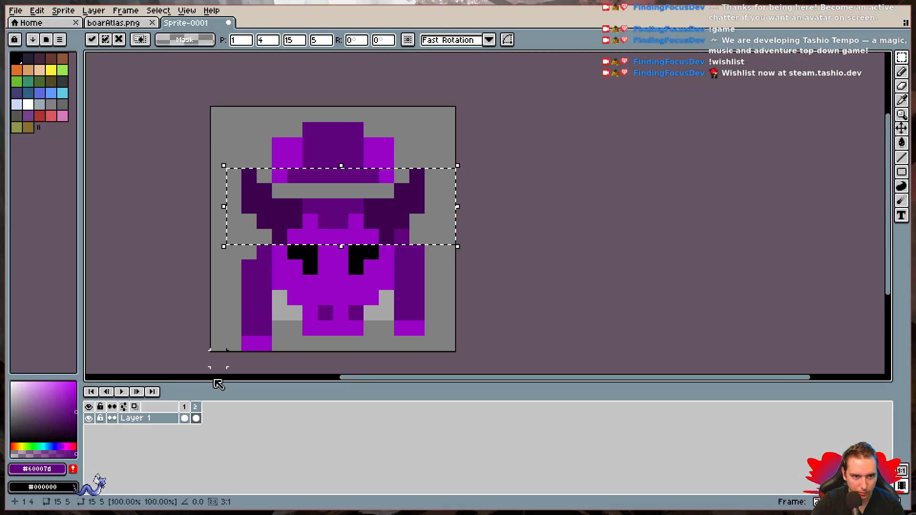
- Switch between frames 1 and 2 to compare the position of the boar's horns and head
{"action": "left_click", "coordinate": [191, 419]}
{"action": "left_click", "coordinate": [185, 408]}
{"action": "left_click", "coordinate": [196, 409]}
{"action": "left_click", "coordinate": [186, 409]}
{"action": "left_click", "coordinate": [195, 413]}
{"action": "left_click", "coordinate": [185, 414]}
{"action": "left_click", "coordinate": [195, 414]}
- In frame 2, lower the 2×5-pixel outer part of each of the boar's two horns by one pixel
{"action": "left_click_drag", "start_coordinate": [241, 170], "coordinate": [267, 230]}
{"action": "key", "text": "Down"}
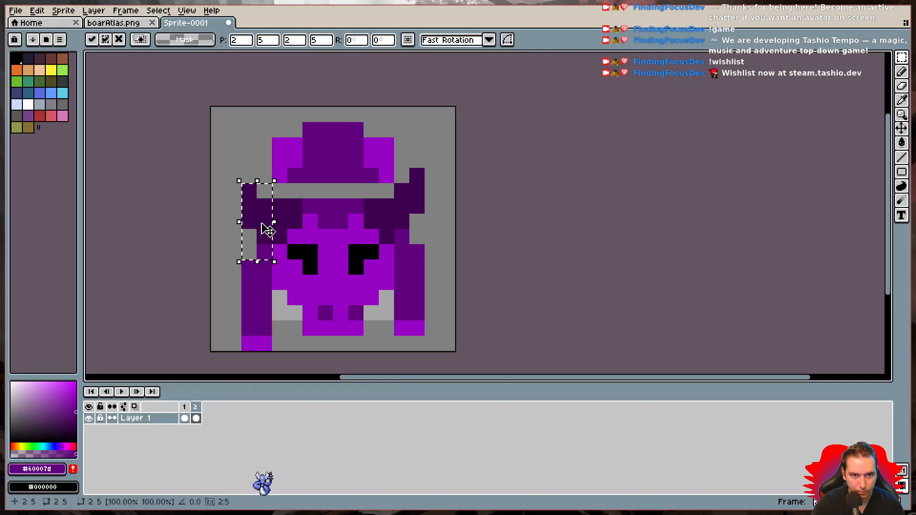
{"action": "left_click", "coordinate": [413, 165]}
{"action": "left_click_drag", "start_coordinate": [396, 155], "coordinate": [424, 228]}
{"action": "key", "text": "Down"}
{"action": "key", "text": "Down"}
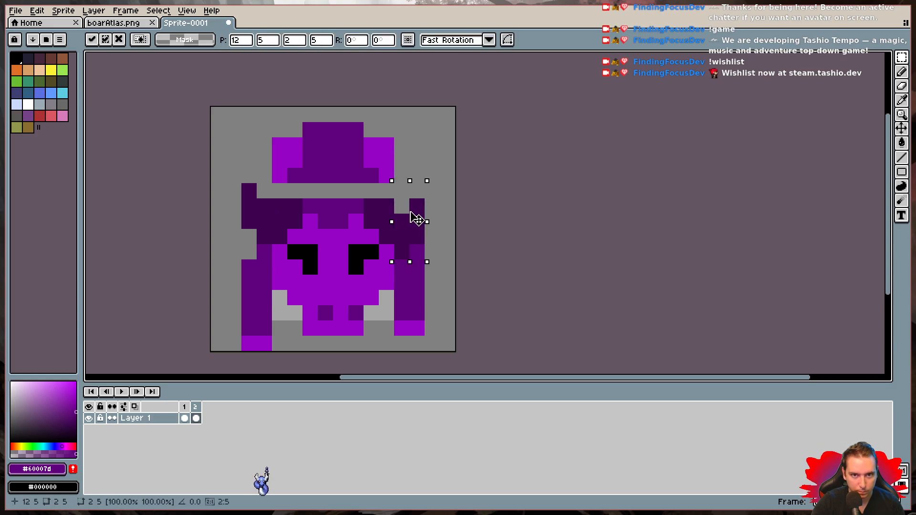
{"action": "key", "text": "Up"}
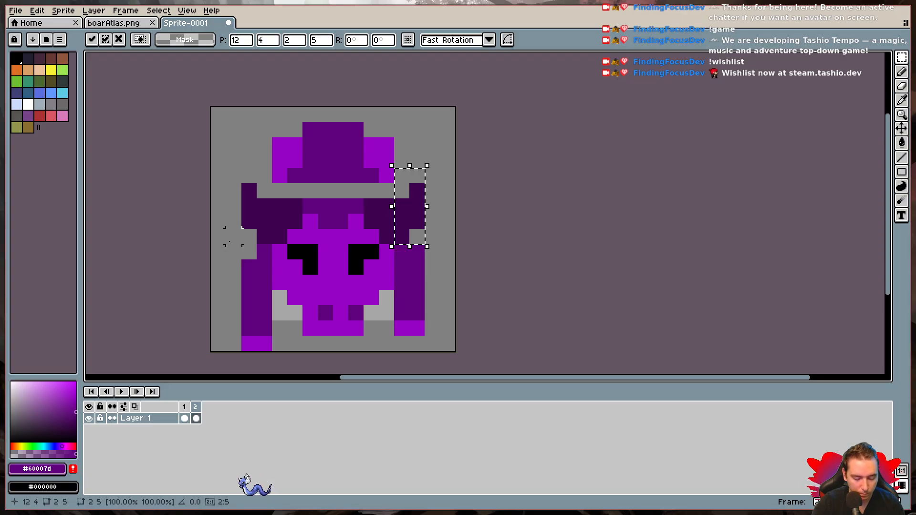
{"action": "left_click", "coordinate": [188, 344]}
- Flip repeatedly between frames 1 and 2 to check the motion of the lowered horns
{"action": "left_click", "coordinate": [184, 415]}
{"action": "left_click", "coordinate": [196, 416]}
{"action": "left_click", "coordinate": [183, 416]}
{"action": "left_click", "coordinate": [194, 415]}
{"action": "left_click", "coordinate": [184, 416]}
{"action": "left_click", "coordinate": [192, 416]}
{"action": "left_click", "coordinate": [183, 415]}
{"action": "left_click", "coordinate": [194, 416]}
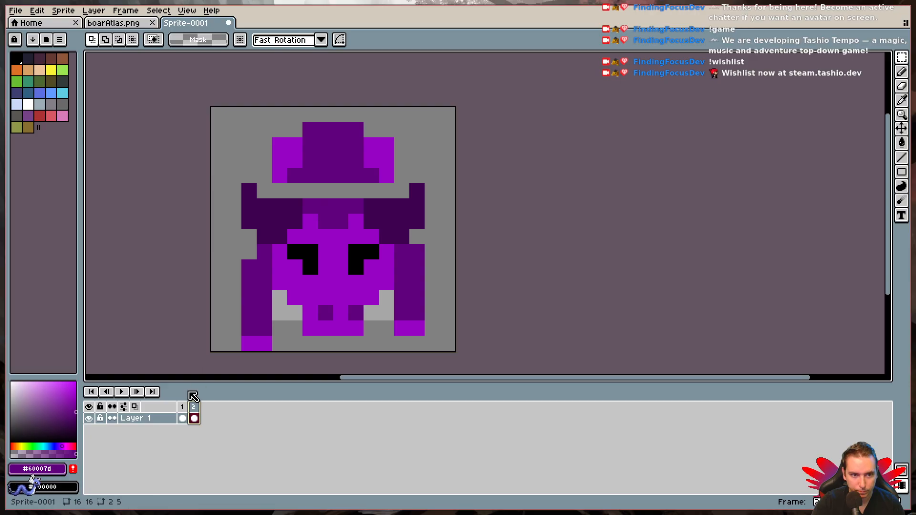
{"action": "left_click", "coordinate": [183, 416]}
{"action": "left_click", "coordinate": [194, 416]}
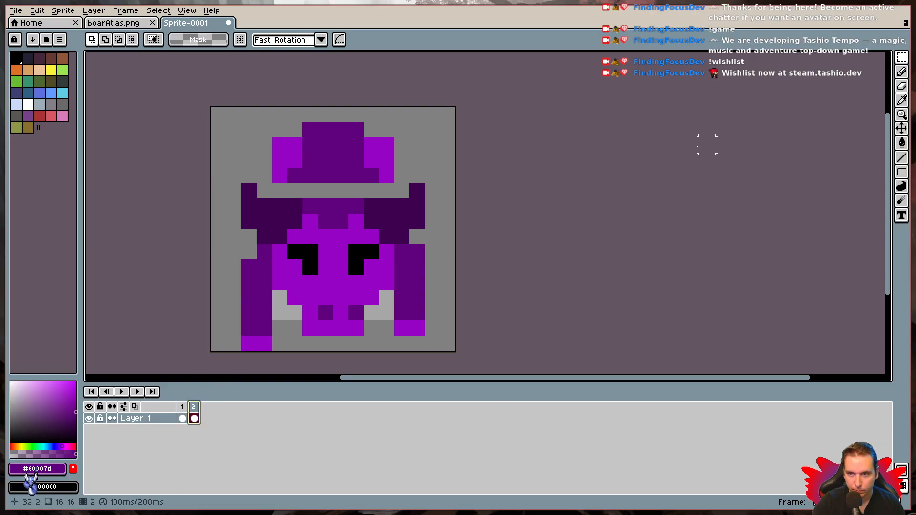
- Fill the gap between the boar's back and head in frame 2 with #60007d in the middle and #9703c4 on both sides
{"action": "key", "text": "i"}
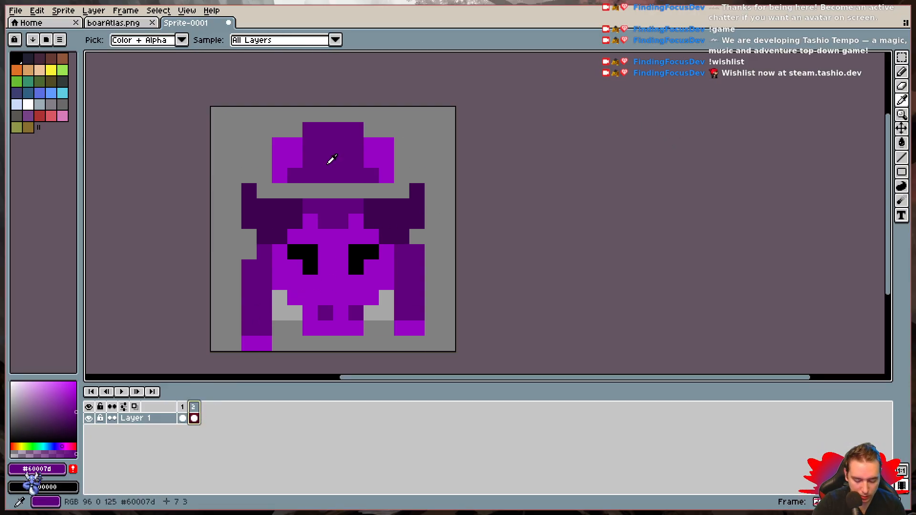
{"action": "key", "text": "b"}
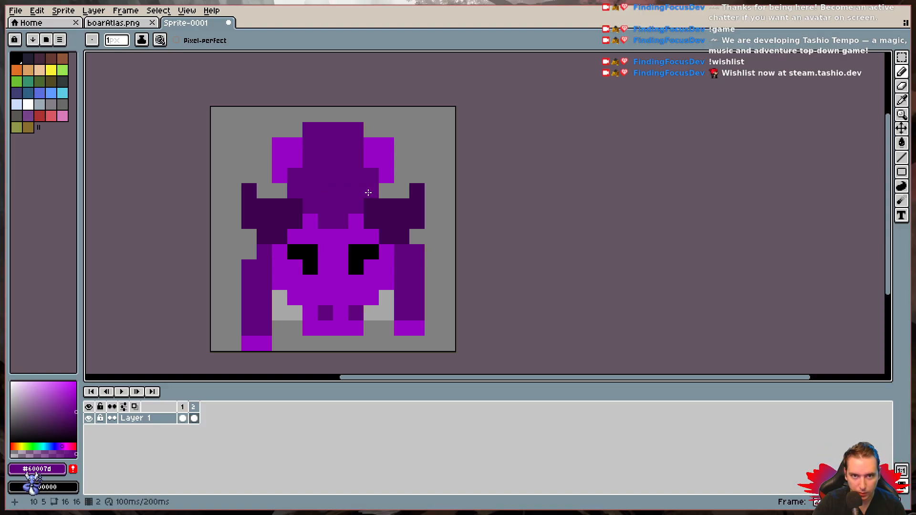
{"action": "key", "text": "i"}
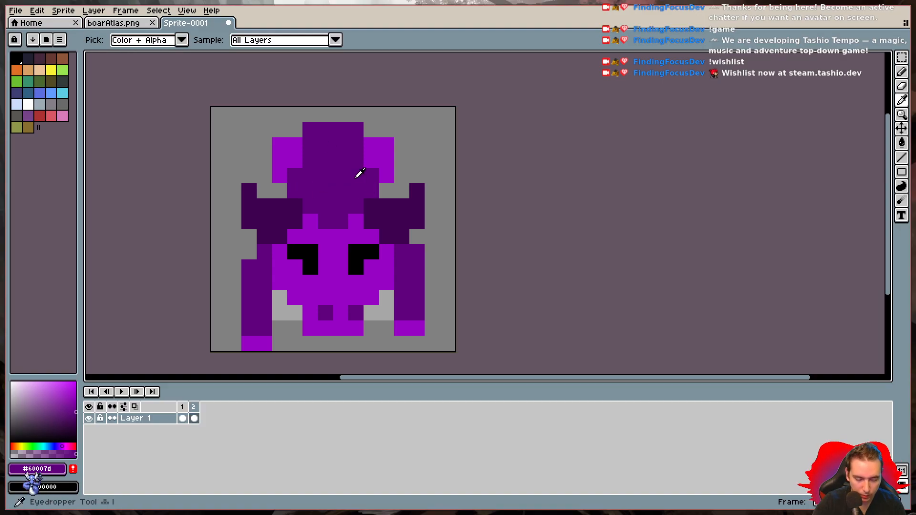
{"action": "left_click", "coordinate": [290, 147]}
{"action": "key", "text": "b"}
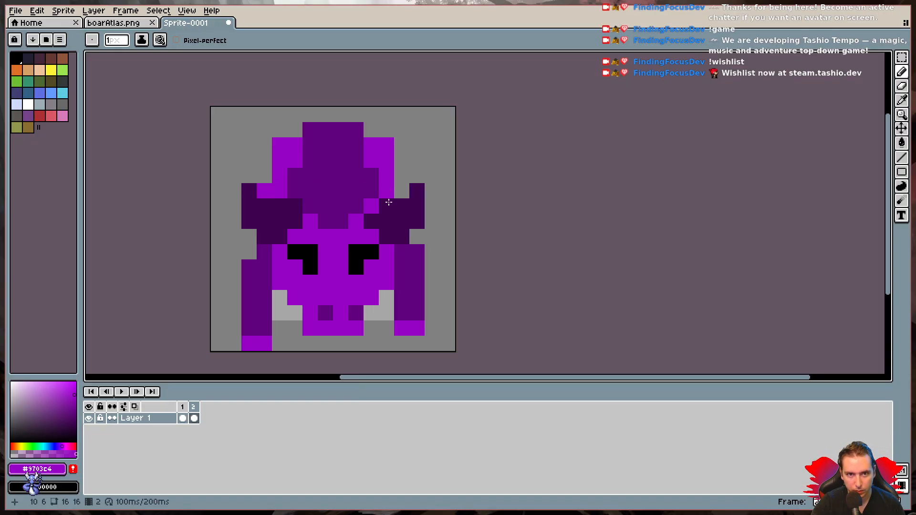
{"action": "left_click", "coordinate": [402, 190]}
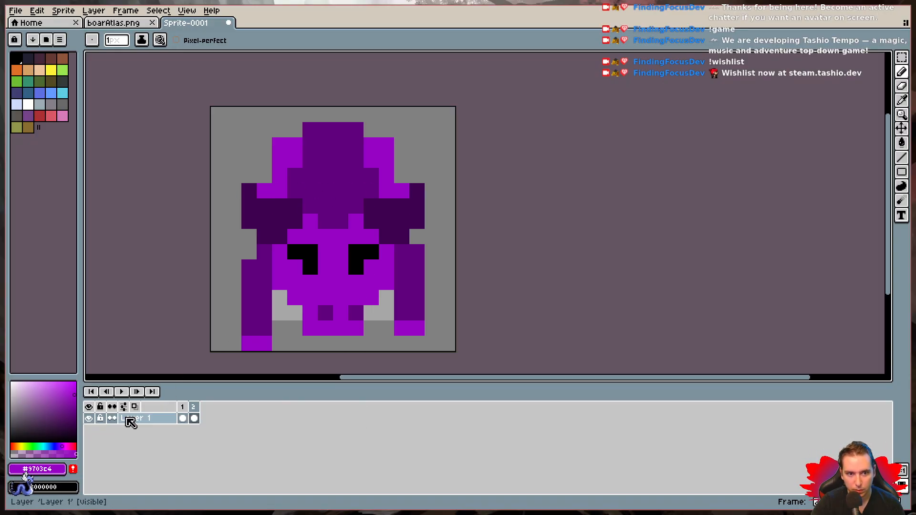
- Alternate between frames 1 and 2 to review the walking motion with the filled back
{"action": "left_click", "coordinate": [182, 407]}
{"action": "left_click", "coordinate": [194, 407]}
{"action": "left_click", "coordinate": [182, 418]}
{"action": "left_click", "coordinate": [194, 418]}
{"action": "left_click", "coordinate": [187, 412]}
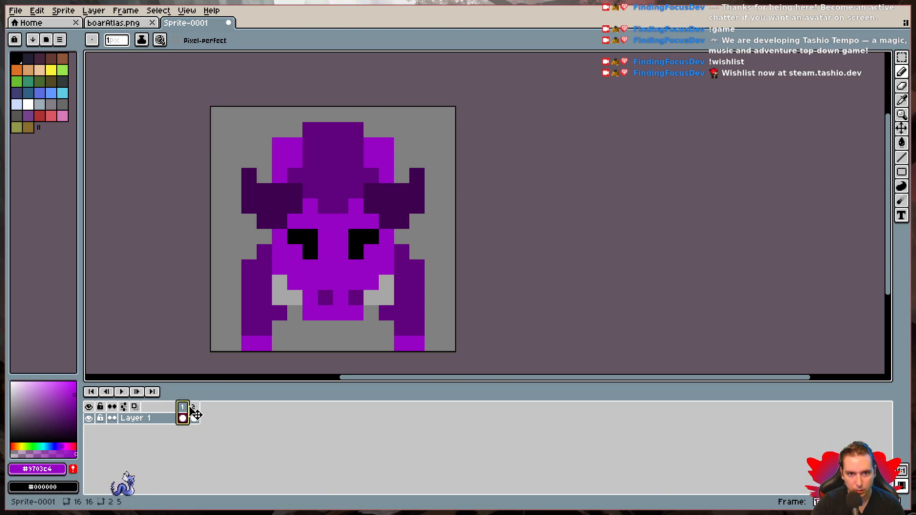
{"action": "left_click", "coordinate": [195, 409]}
{"action": "left_click", "coordinate": [185, 409]}
{"action": "left_click", "coordinate": [194, 410]}
{"action": "left_click", "coordinate": [185, 410]}
{"action": "left_click", "coordinate": [196, 415]}
{"action": "left_click", "coordinate": [186, 414]}
{"action": "left_click", "coordinate": [195, 415]}
{"action": "left_click", "coordinate": [184, 415]}
{"action": "left_click", "coordinate": [196, 415]}
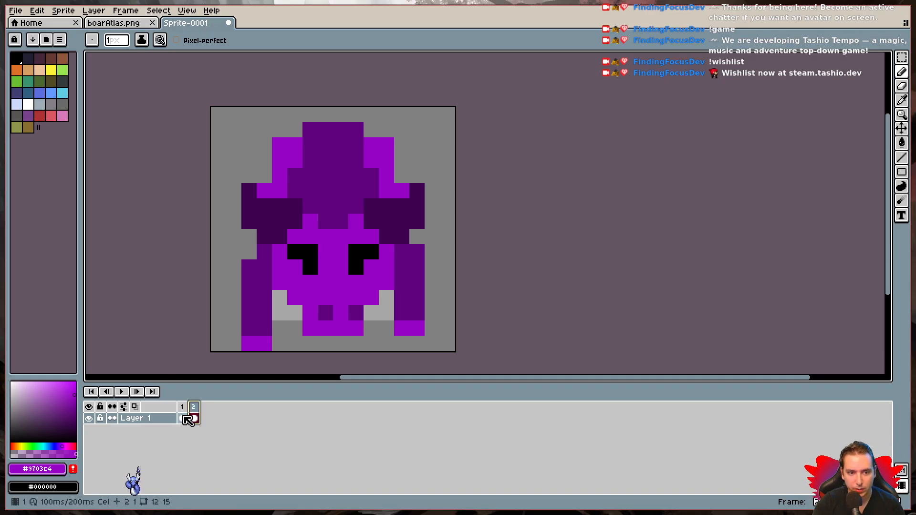
- Copy the 14×2-pixel hoof area from frame 1 and paste it in place into a new frame 3 duplicated from frame 2
{"action": "left_click", "coordinate": [185, 410]}
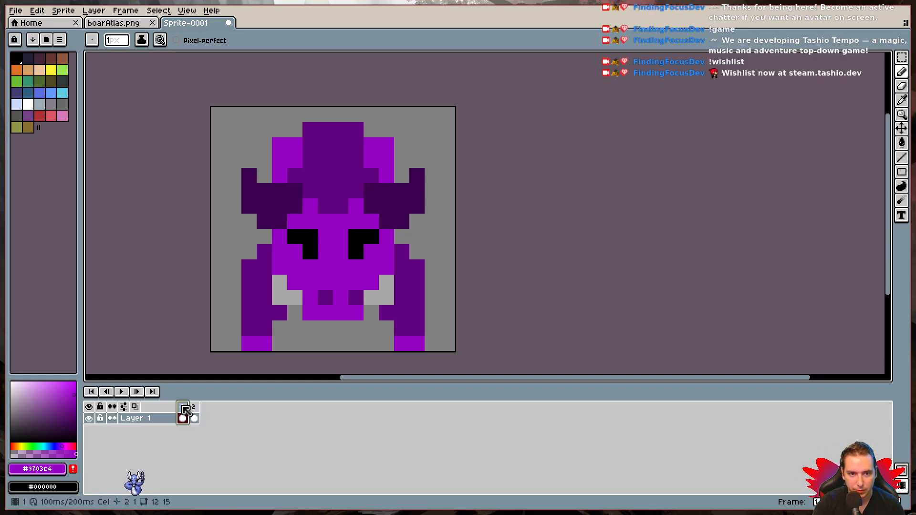
{"action": "left_click", "coordinate": [901, 61]}
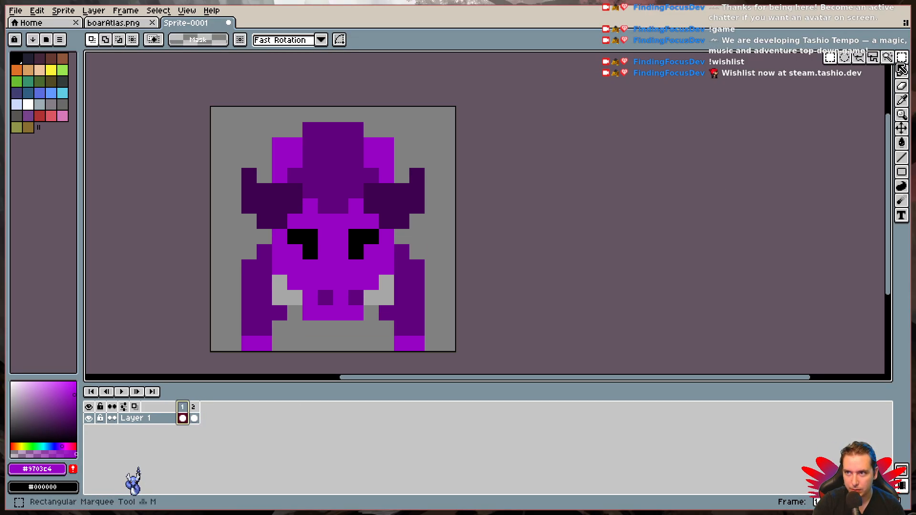
{"action": "left_click_drag", "start_coordinate": [239, 318], "coordinate": [457, 353]}
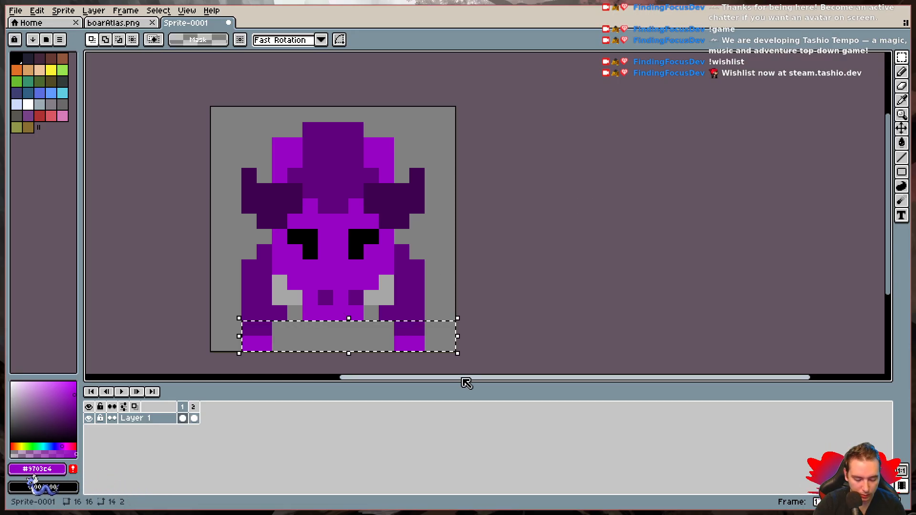
{"action": "key", "text": "ctrl+d"}
{"action": "left_click", "coordinate": [194, 414]}
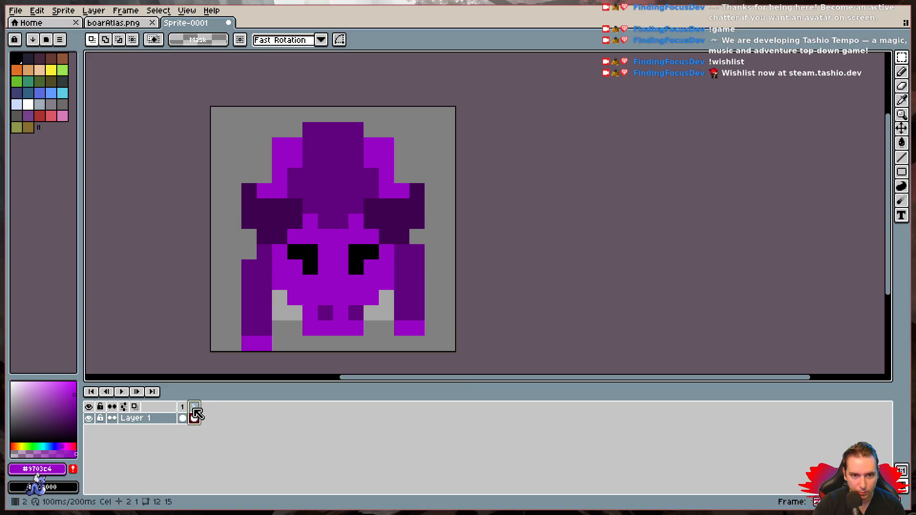
{"action": "key", "text": "alt+n"}
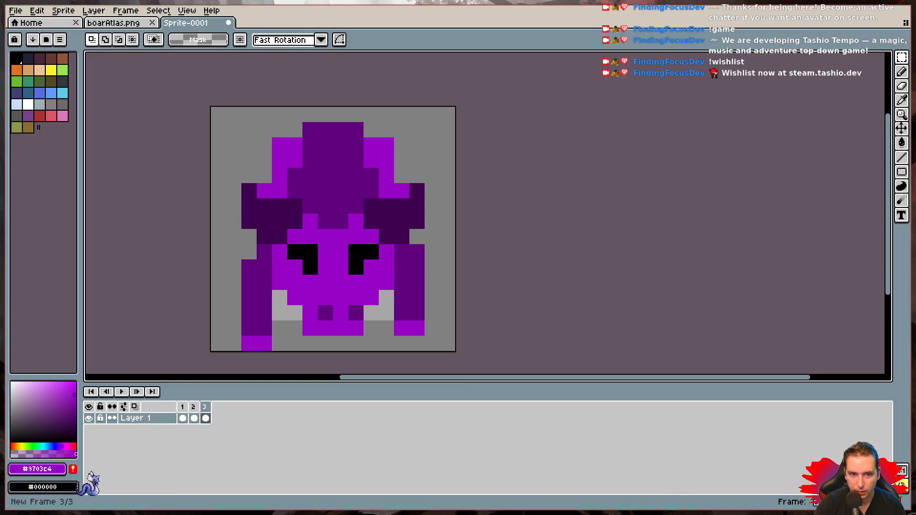
{"action": "key", "text": "ctrl+v"}
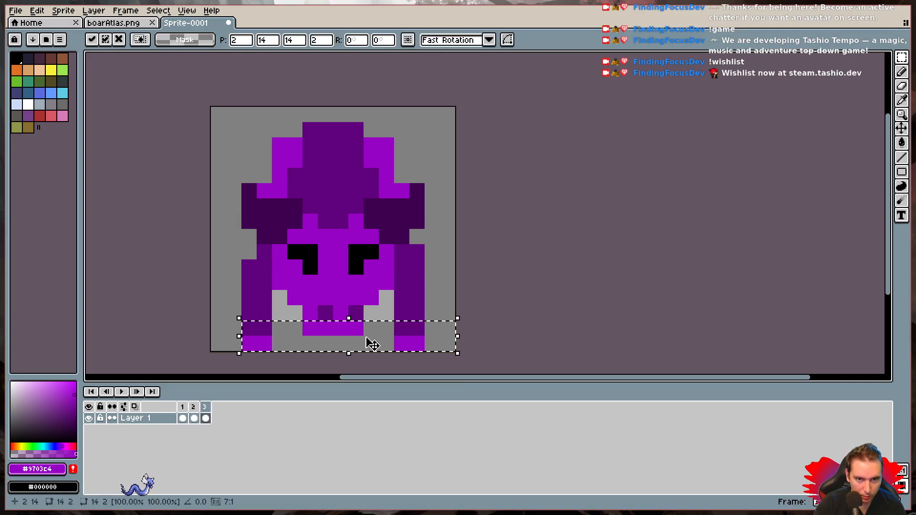
{"action": "key", "text": "Return"}
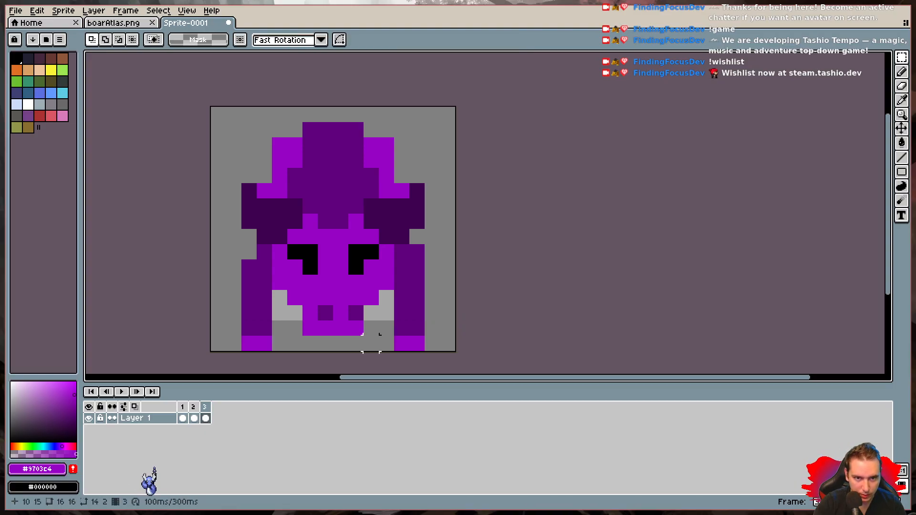
- Step through frames 1, 2 and 3 in order to check the walking sequence
{"action": "left_click", "coordinate": [183, 418]}
{"action": "left_click", "coordinate": [194, 418]}
{"action": "left_click", "coordinate": [206, 418]}
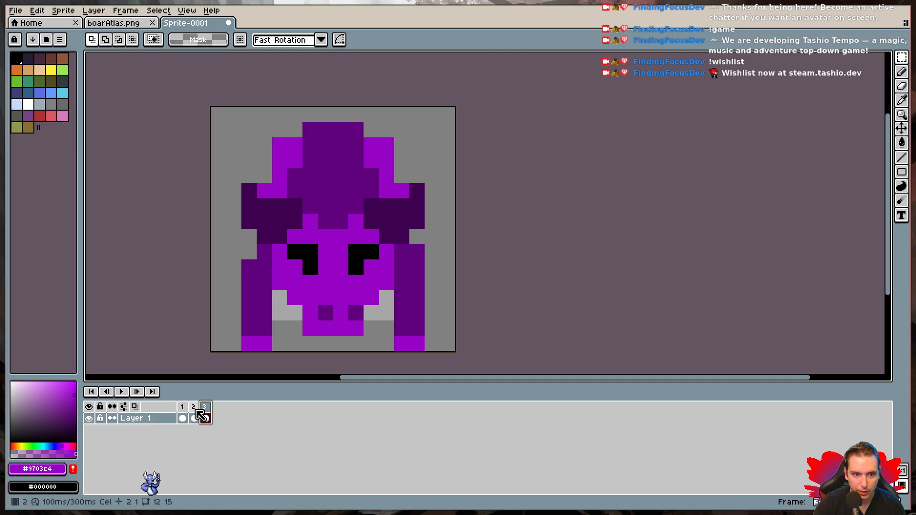
{"action": "left_click", "coordinate": [183, 418]}
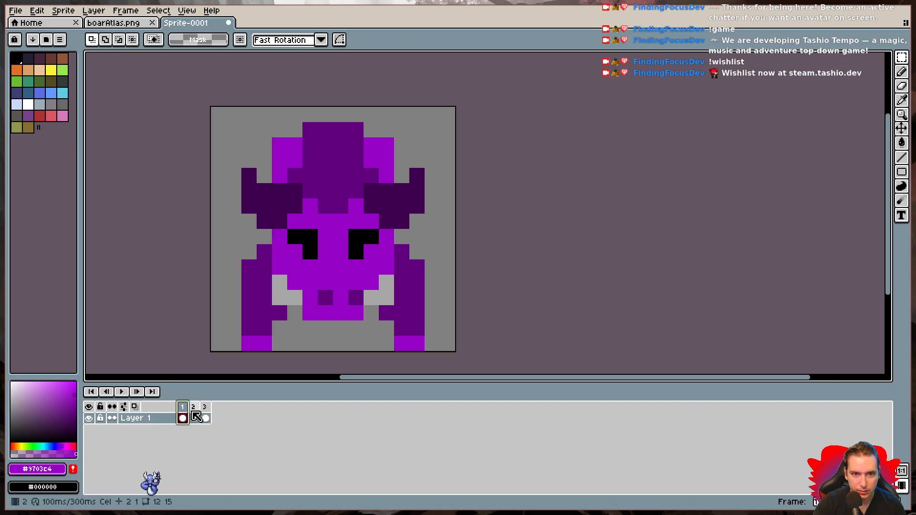
{"action": "left_click", "coordinate": [194, 418]}
{"action": "left_click", "coordinate": [206, 418]}
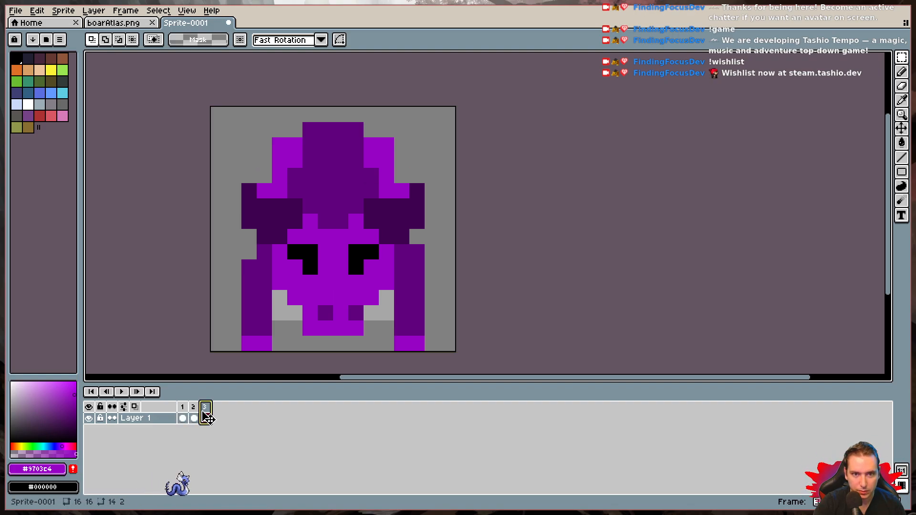
{"action": "left_click", "coordinate": [182, 418]}
- Add frame 4 after frame 3 and replace its contents with a copy of the full 16×16 image from frame 2
{"action": "left_click", "coordinate": [195, 418]}
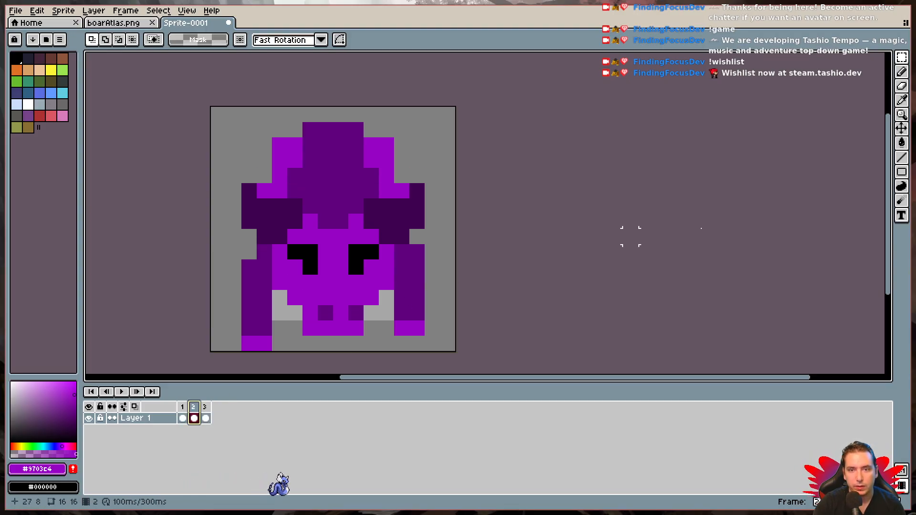
{"action": "left_click_drag", "start_coordinate": [210, 106], "coordinate": [457, 353]}
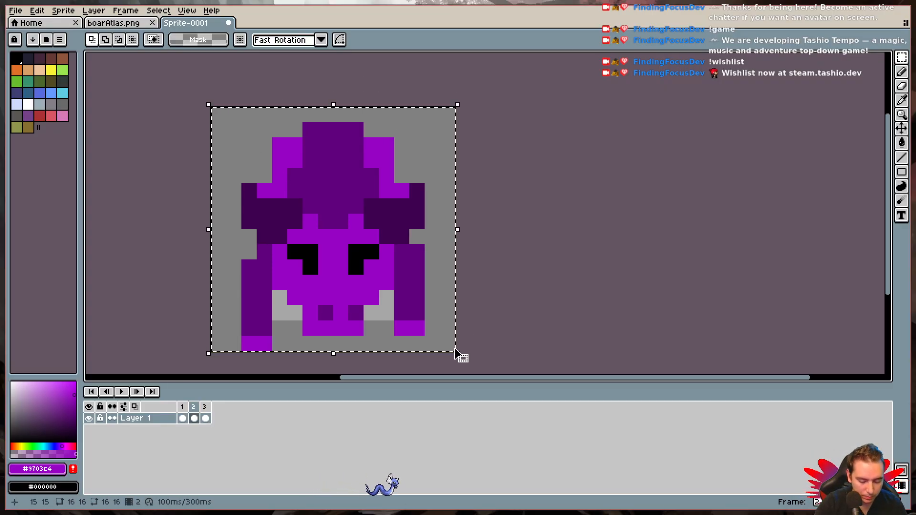
{"action": "key", "text": "ctrl+d"}
{"action": "left_click", "coordinate": [206, 418]}
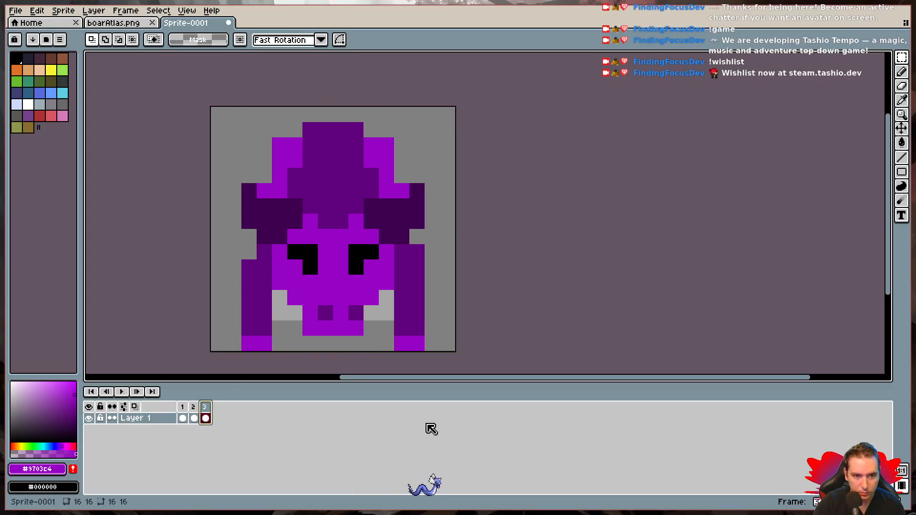
{"action": "key", "text": "alt+n"}
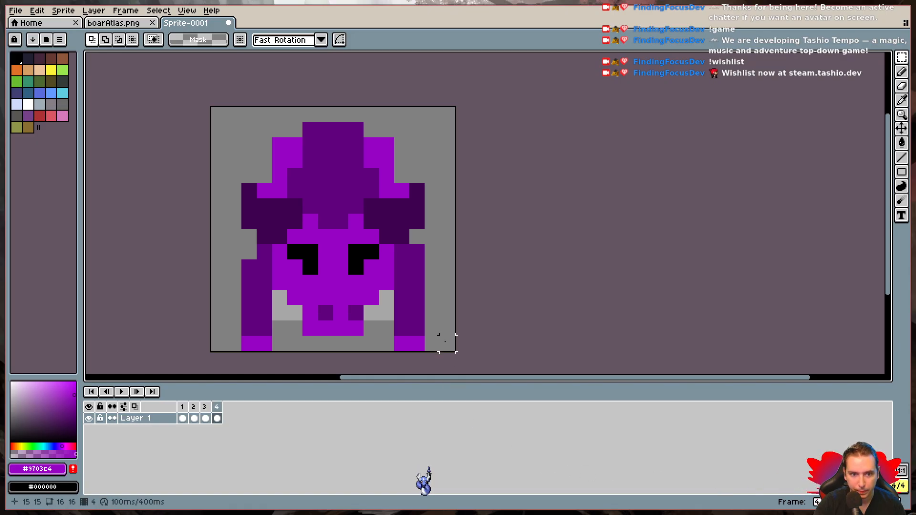
{"action": "left_click_drag", "start_coordinate": [547, 364], "coordinate": [188, 99]}
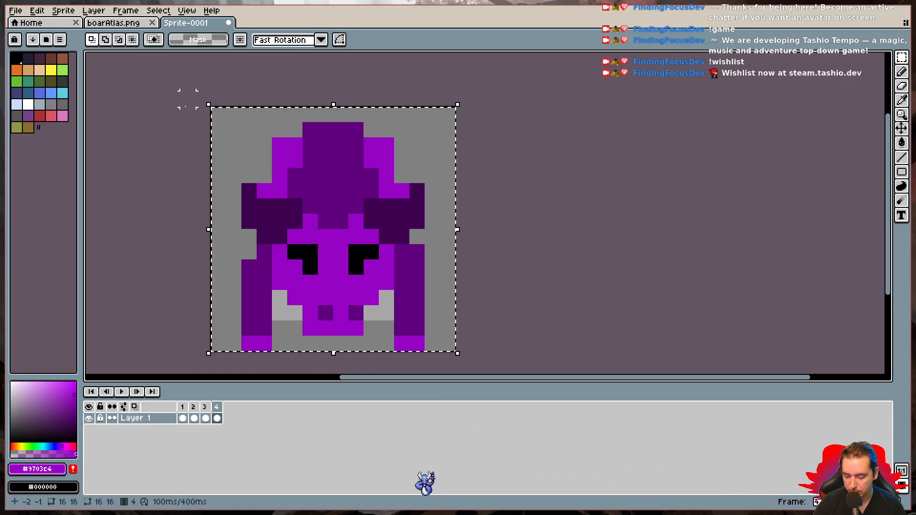
{"action": "key", "text": "Delete"}
{"action": "key", "text": "ctrl+v"}
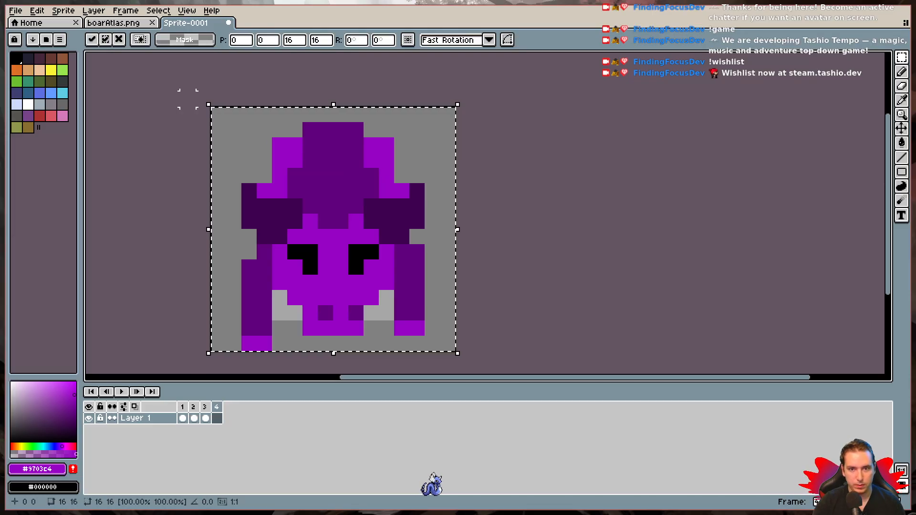
{"action": "key", "text": "Return"}
- In frame 4, lower the leg on the image's right side and raise the other leg one pixel each, patching the lowered leg's inner shoulder with #60007d
{"action": "left_click_drag", "start_coordinate": [400, 250], "coordinate": [409, 321]}
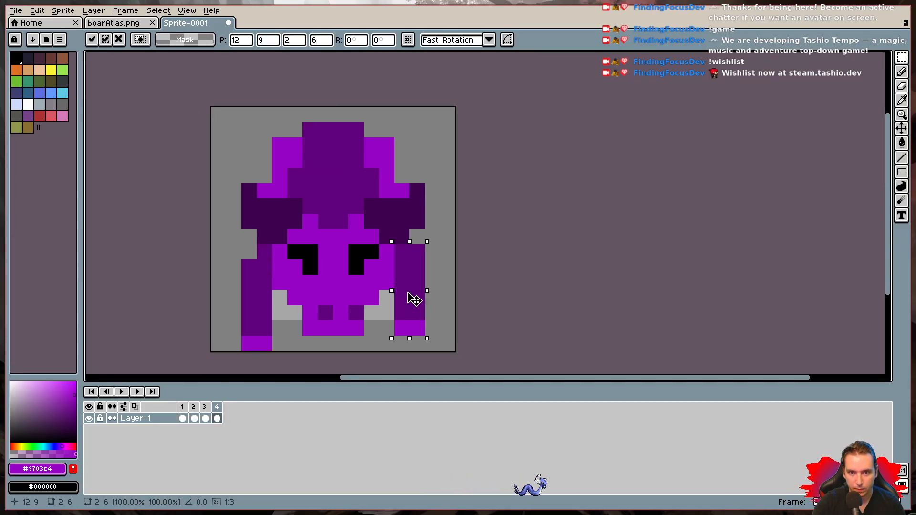
{"action": "key", "text": "Down"}
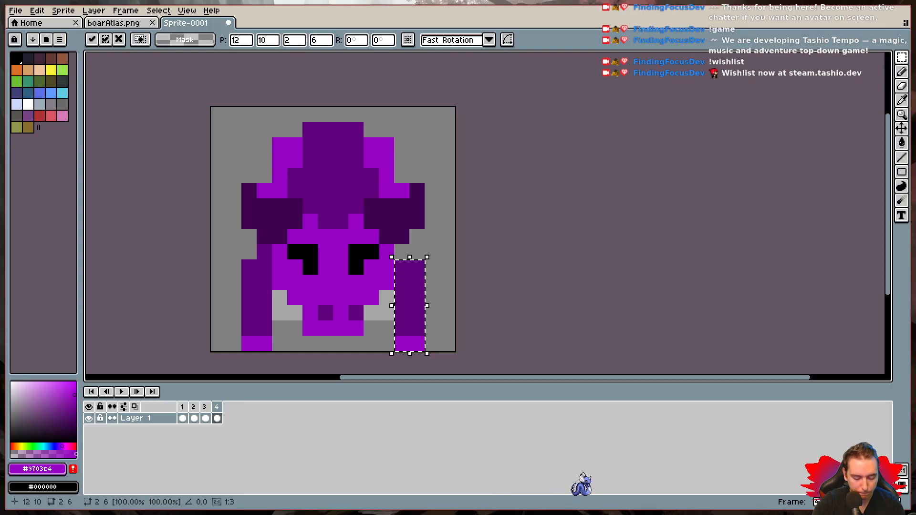
{"action": "left_click", "coordinate": [218, 283]}
{"action": "left_click_drag", "start_coordinate": [232, 266], "coordinate": [260, 320]}
{"action": "key", "text": "ctrl+d"}
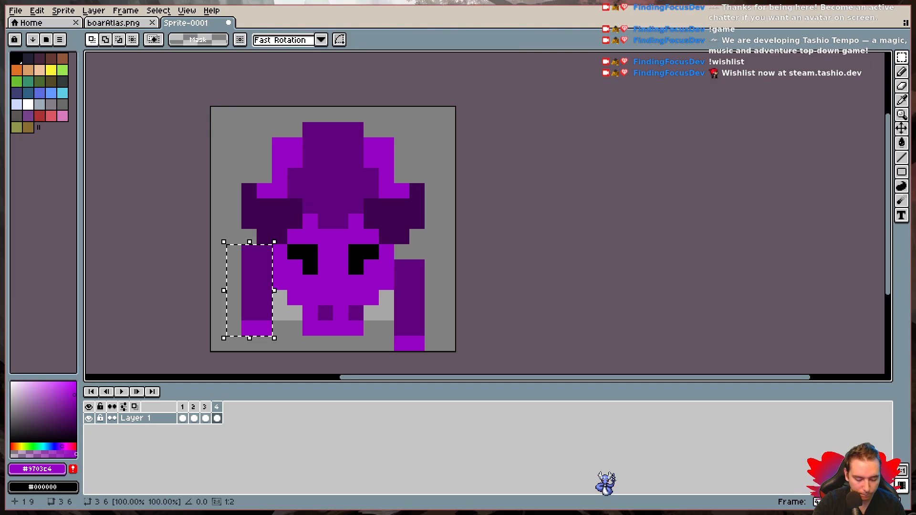
{"action": "key", "text": "i"}
{"action": "key", "text": "b"}
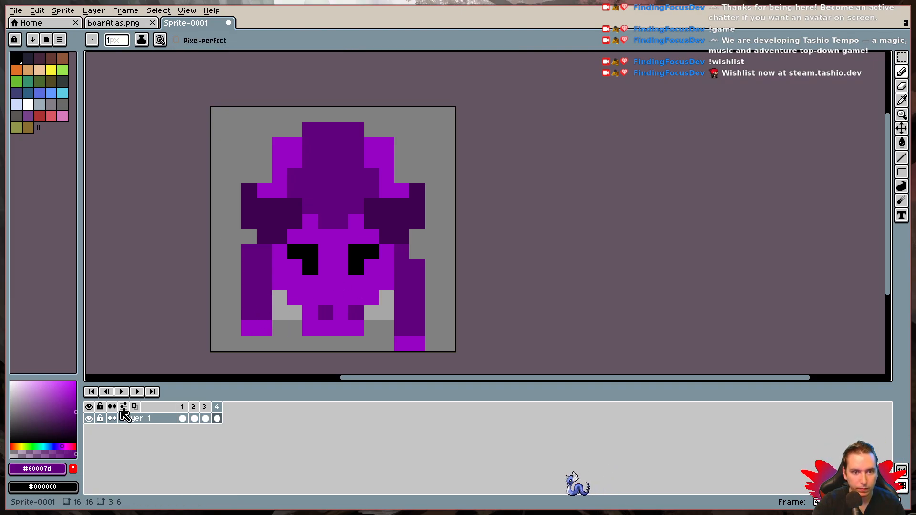
- Play the walking animation and compare it at 3x and 1x playback speed
{"action": "left_click", "coordinate": [122, 392]}
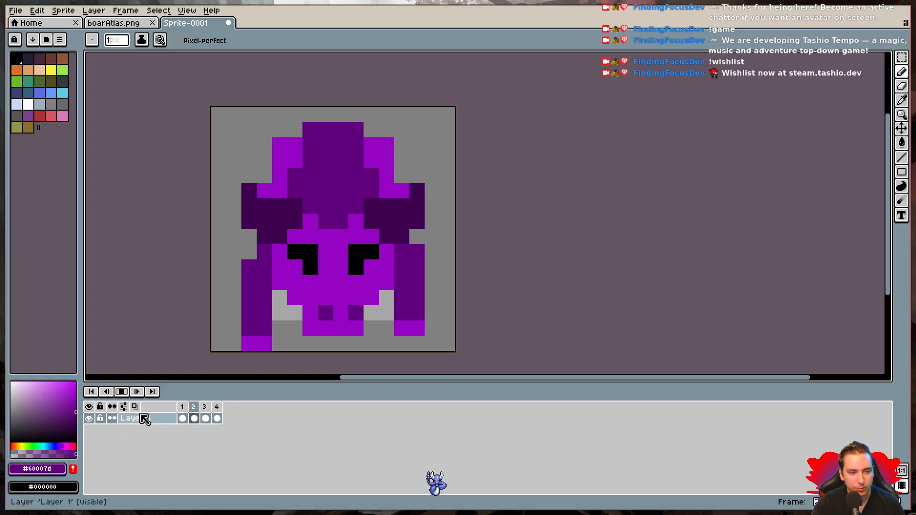
{"action": "left_click", "coordinate": [123, 392]}
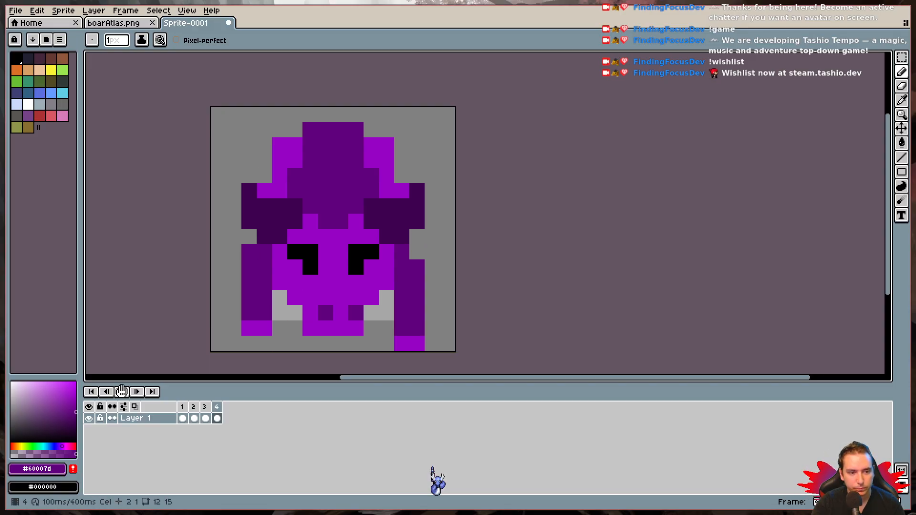
{"action": "right_click", "coordinate": [122, 392]}
{"action": "left_click", "coordinate": [184, 451]}
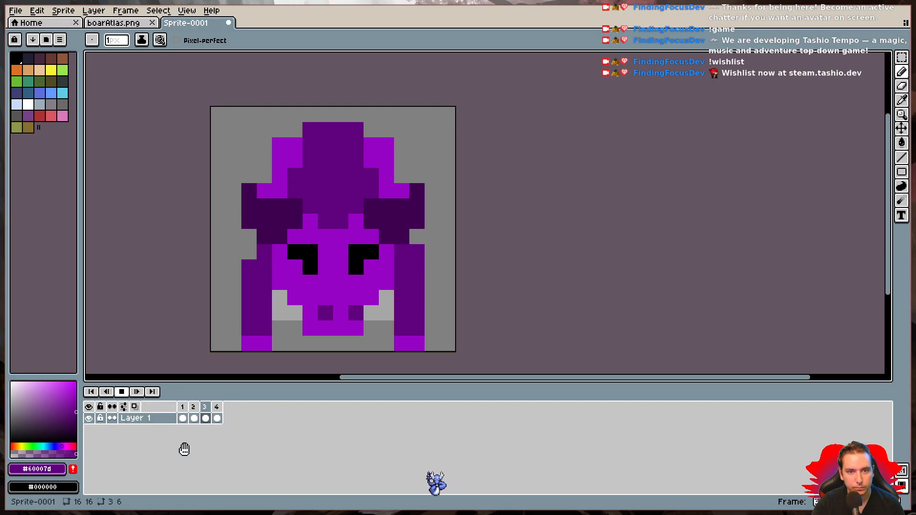
{"action": "right_click", "coordinate": [121, 392]}
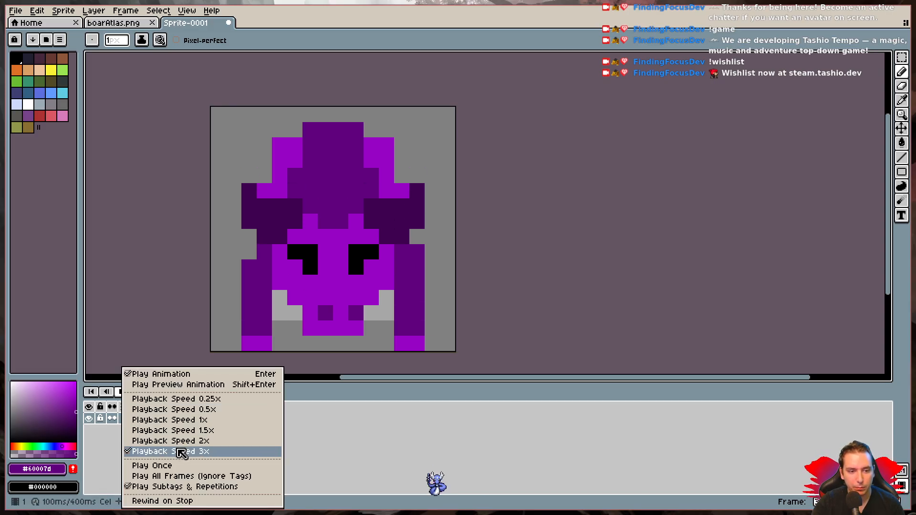
{"action": "left_click", "coordinate": [179, 422]}
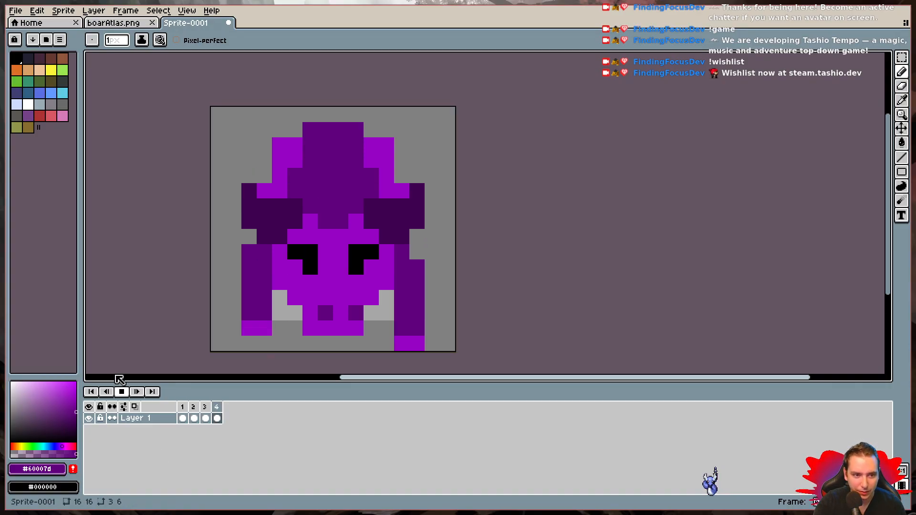
{"action": "left_click", "coordinate": [121, 392]}
- Compare the poses in frames 1, 2 and 3 to find what else should move during the walk
{"action": "left_click", "coordinate": [185, 417]}
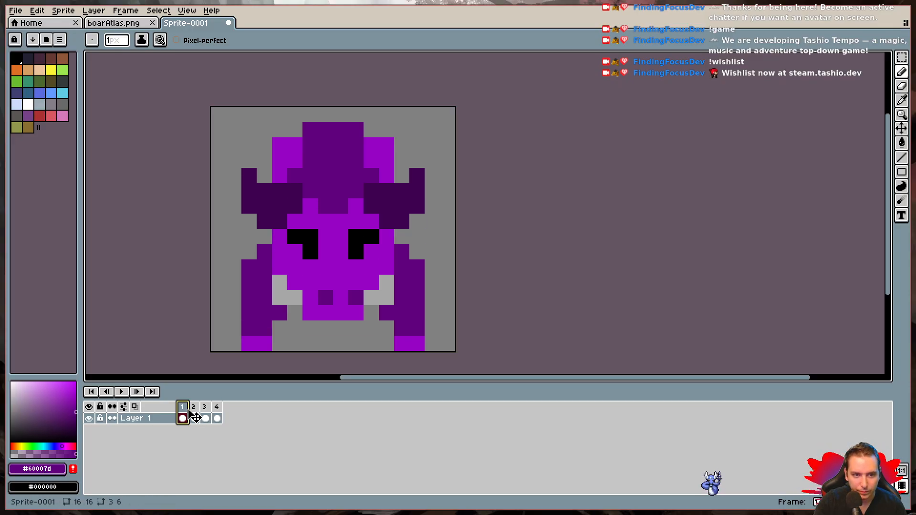
{"action": "left_click", "coordinate": [194, 408]}
{"action": "left_click", "coordinate": [209, 412]}
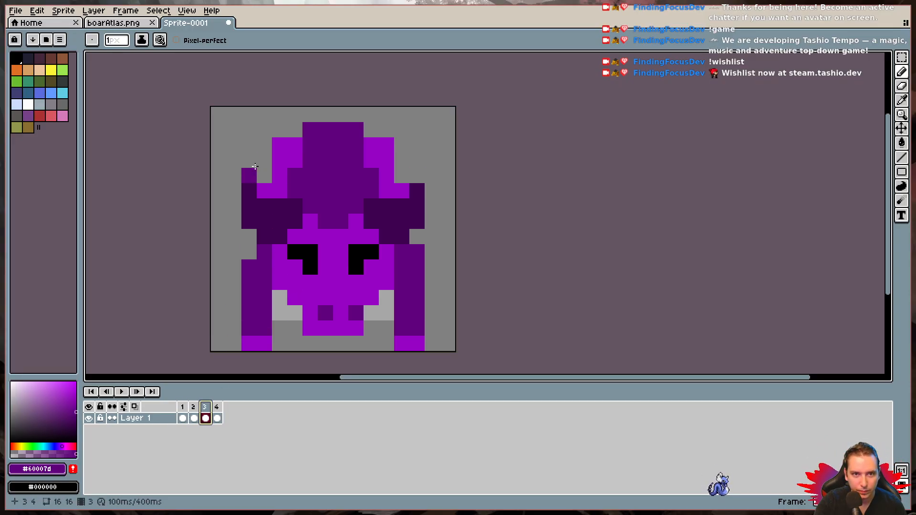
{"action": "left_click", "coordinate": [184, 416]}
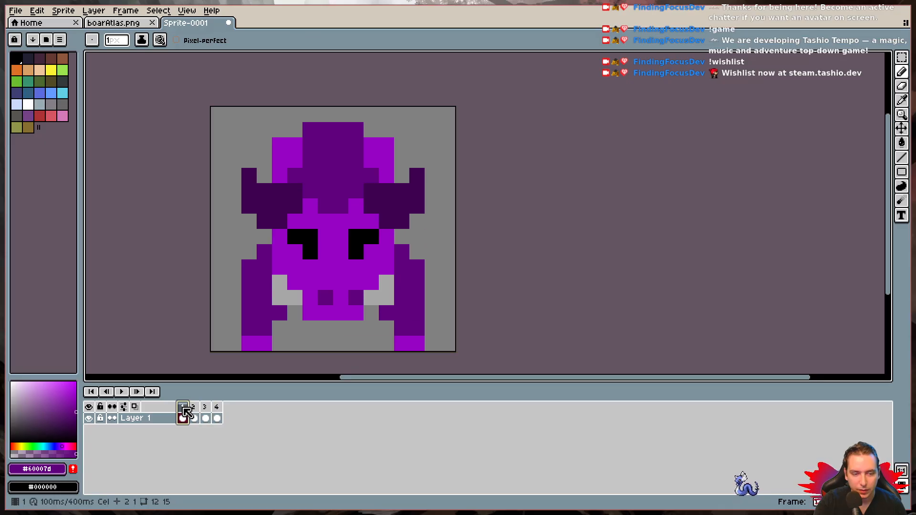
{"action": "left_click", "coordinate": [193, 417]}
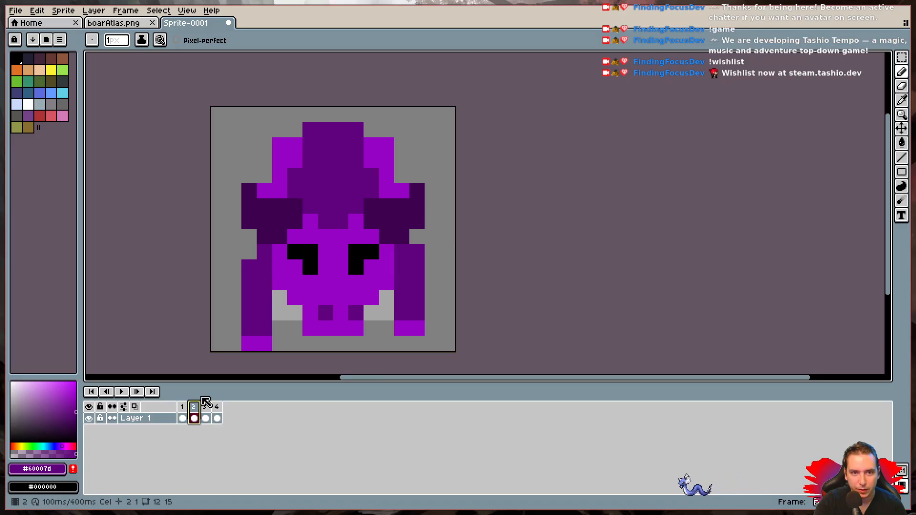
- Shift the 4-pixel-wide top row of the hump one pixel toward the image's left in frames 2 and 3
{"action": "left_click", "coordinate": [901, 57]}
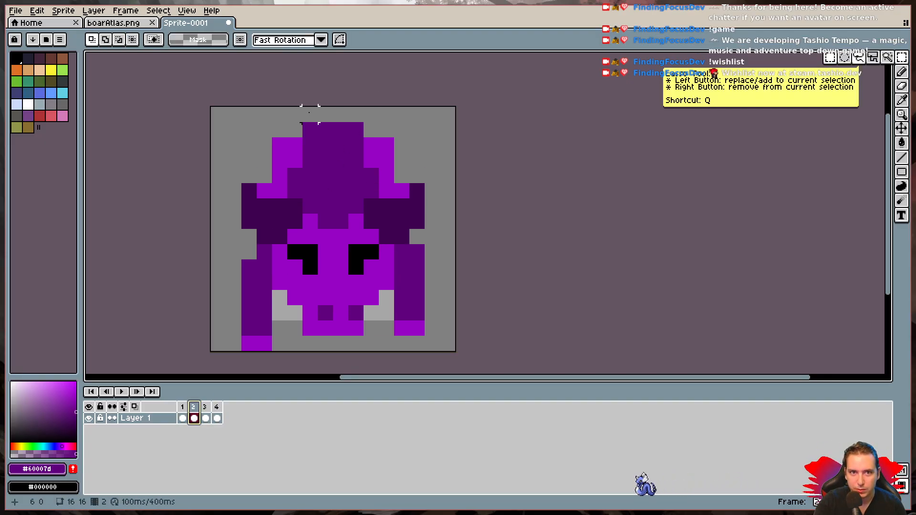
{"action": "left_click_drag", "start_coordinate": [294, 114], "coordinate": [340, 133]}
{"action": "key", "text": "ctrl+d"}
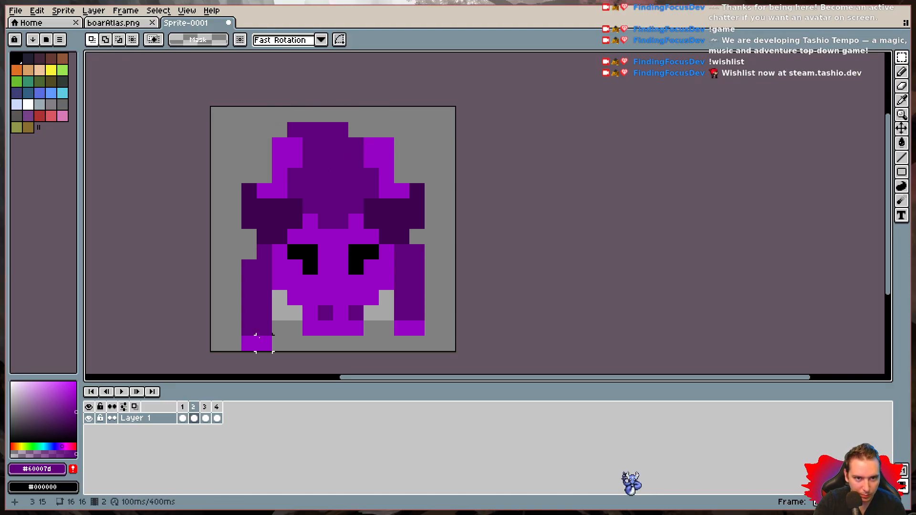
{"action": "left_click", "coordinate": [206, 414]}
{"action": "left_click_drag", "start_coordinate": [274, 113], "coordinate": [343, 136]}
{"action": "key", "text": "ctrl+d"}
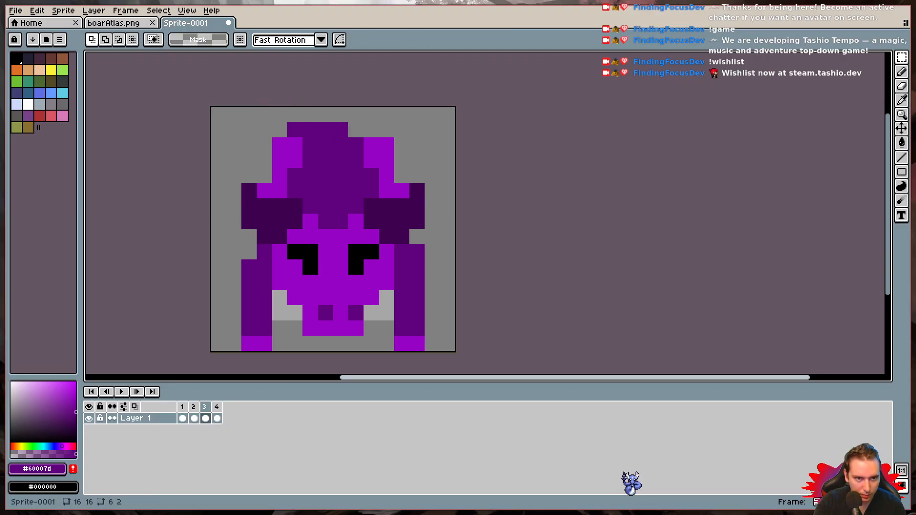
- Play the animation with the shifted hump tops, then compare frames 1, 2 and 4
{"action": "left_click", "coordinate": [108, 392]}
{"action": "left_click", "coordinate": [120, 391]}
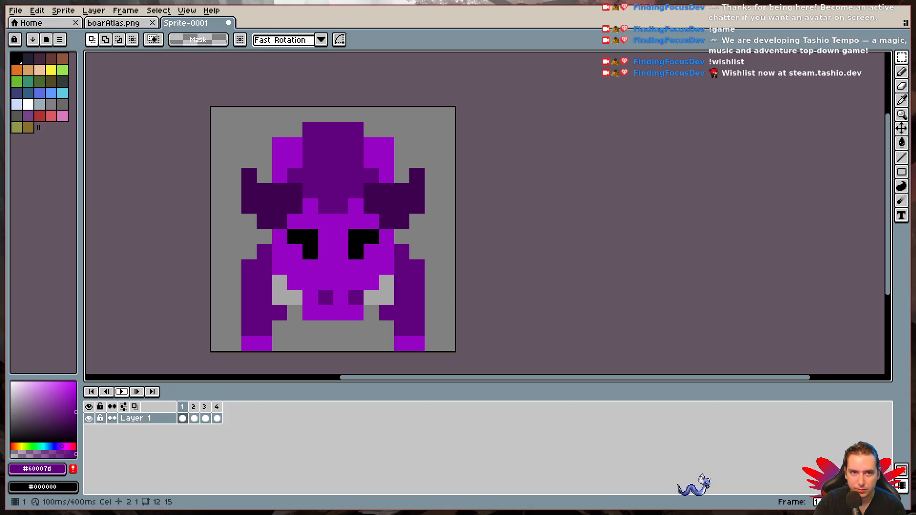
{"action": "left_click", "coordinate": [182, 407]}
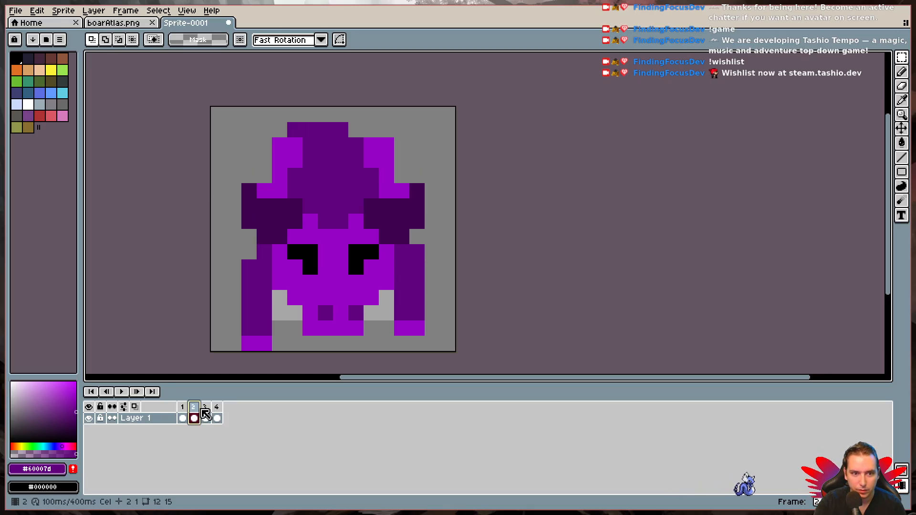
{"action": "left_click", "coordinate": [216, 407]}
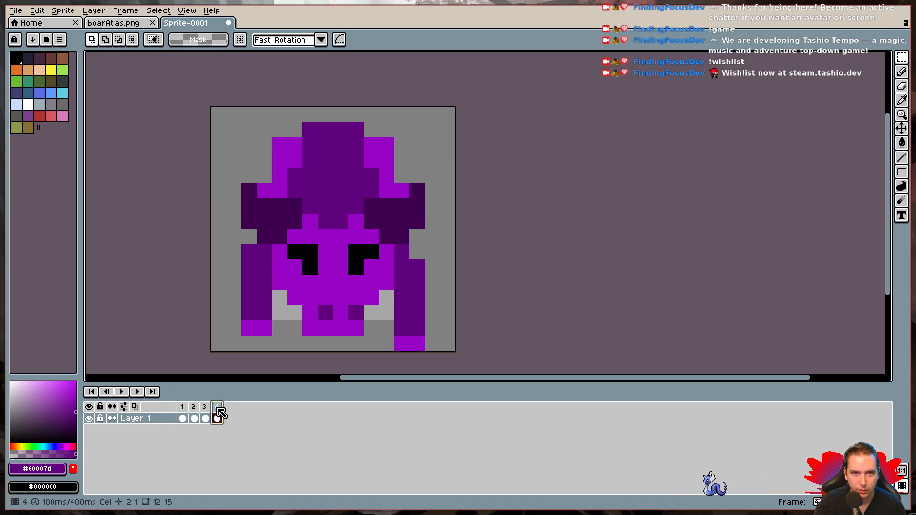
{"action": "left_click", "coordinate": [184, 409]}
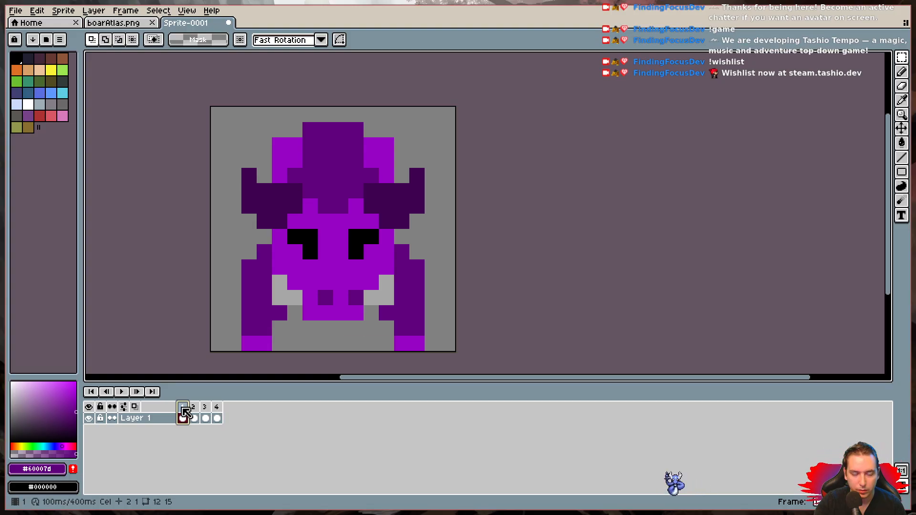
{"action": "left_click", "coordinate": [196, 408]}
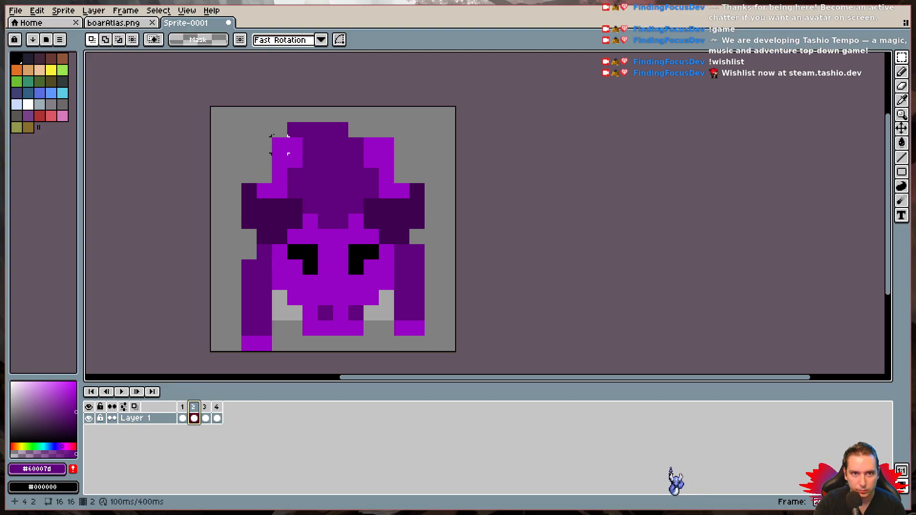
- In frame 2, shift the hump's top row two pixels toward the image's right, one pixel past its centred position
{"action": "left_click_drag", "start_coordinate": [279, 114], "coordinate": [356, 128]}
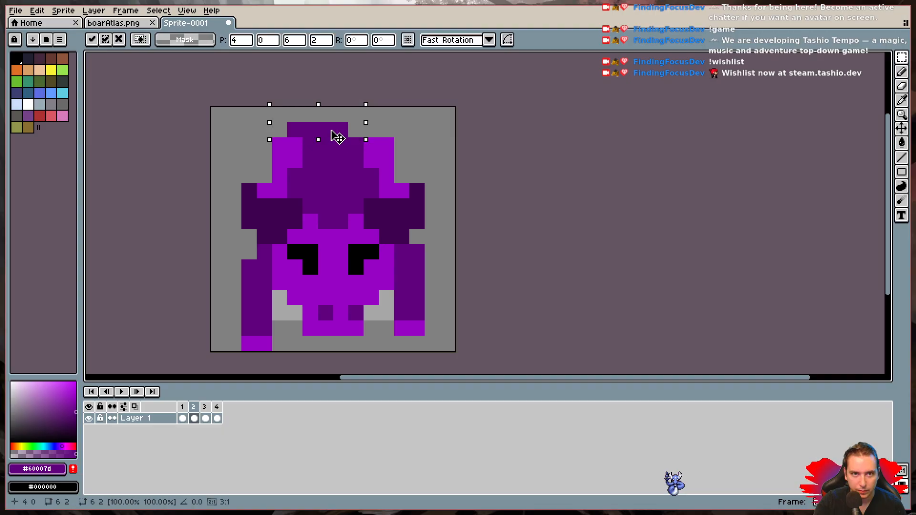
{"action": "key", "text": "Right"}
{"action": "left_click", "coordinate": [183, 407]}
{"action": "key", "text": "ctrl+d"}
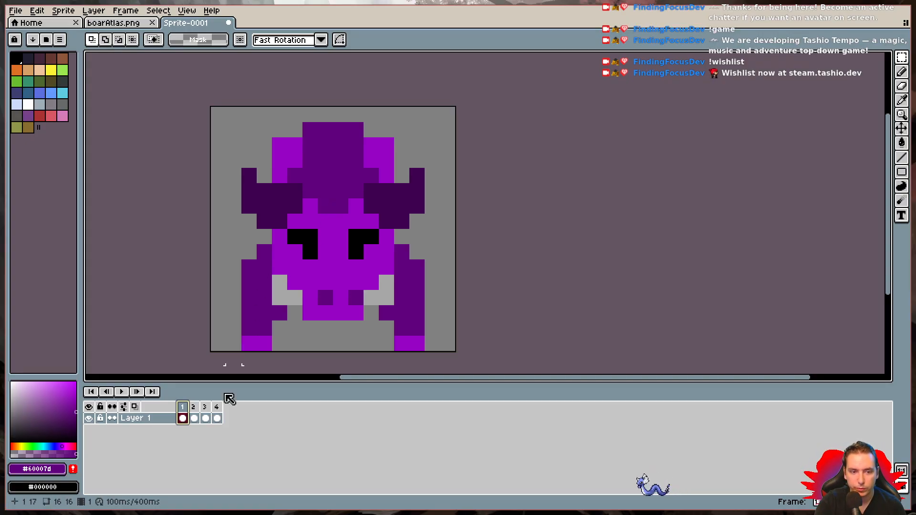
{"action": "key", "text": "Right"}
{"action": "left_click_drag", "start_coordinate": [277, 114], "coordinate": [352, 132]}
{"action": "key", "text": "ctrl+d"}
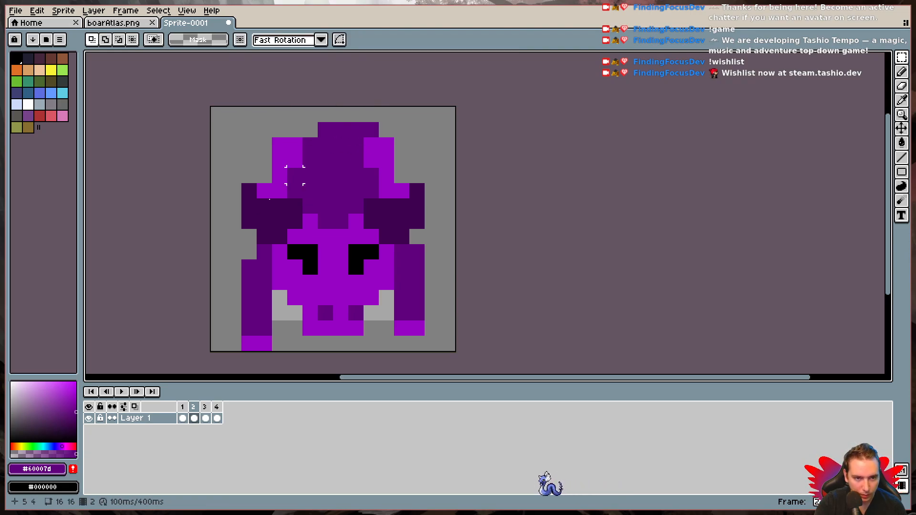
- In frame 4, shift the hump's top row one pixel toward the image's left and play the animation
{"action": "left_click", "coordinate": [205, 418]}
{"action": "left_click_drag", "start_coordinate": [263, 114], "coordinate": [359, 127]}
{"action": "left_click_drag", "start_coordinate": [330, 130], "coordinate": [312, 138]}
{"action": "left_click", "coordinate": [217, 408]}
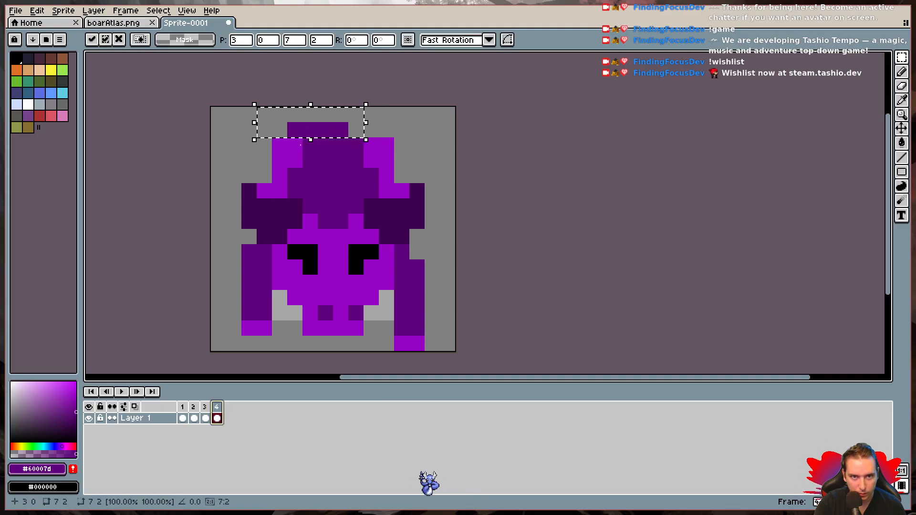
{"action": "key", "text": "ctrl+d"}
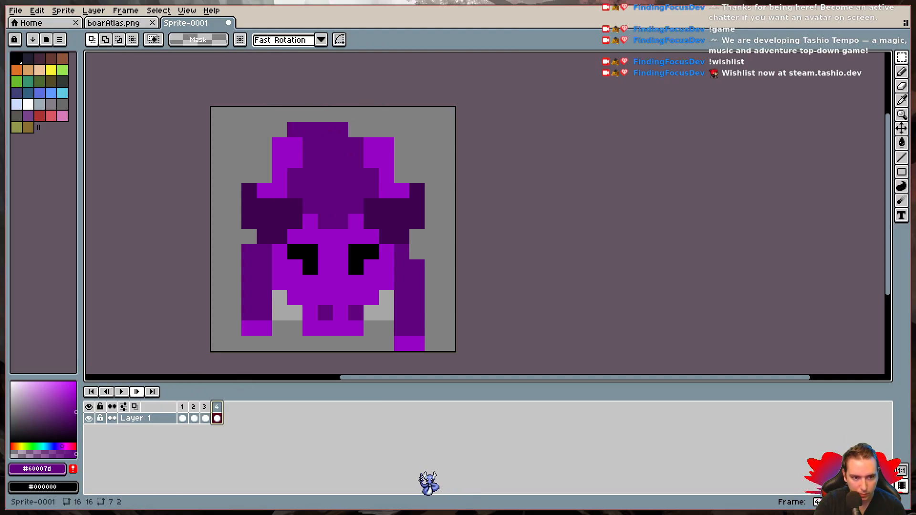
{"action": "left_click", "coordinate": [119, 391]}
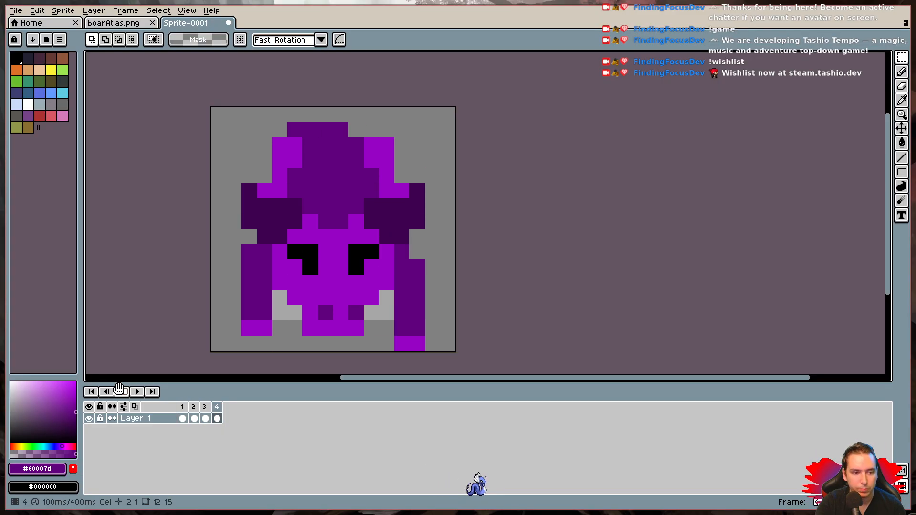
{"action": "left_click", "coordinate": [119, 391]}
- Undo the hump-top shift in frame 4 and the latest one in frame 2, then replay the animation
{"action": "key", "text": "ctrl+z"}
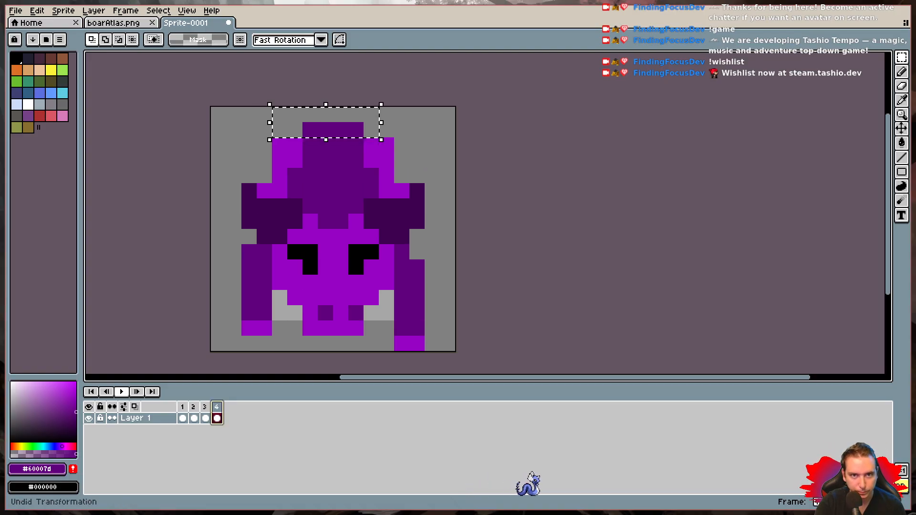
{"action": "key", "text": "ctrl+z"}
{"action": "key", "text": "ctrl+z"}
{"action": "key", "text": "ctrl+z"}
{"action": "key", "text": "ctrl+z"}
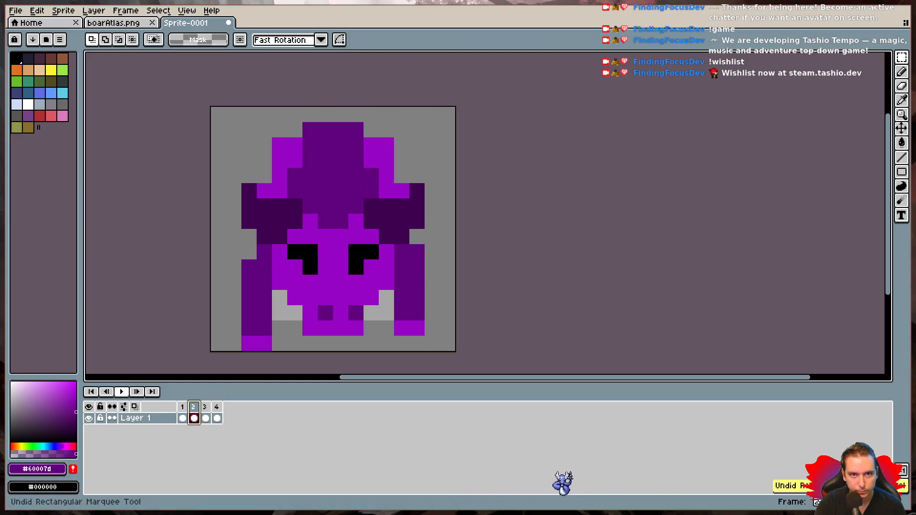
{"action": "key", "text": "ctrl+z"}
{"action": "key", "text": "ctrl+d"}
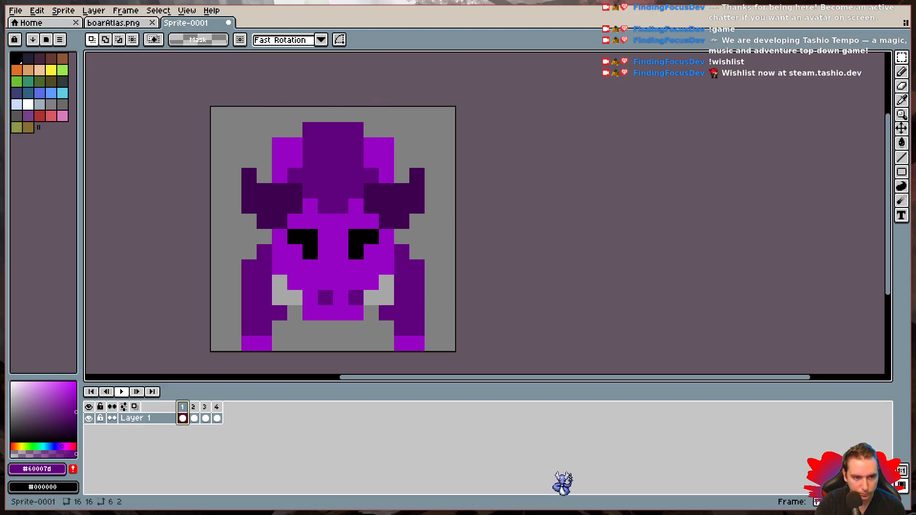
{"action": "left_click", "coordinate": [121, 392]}
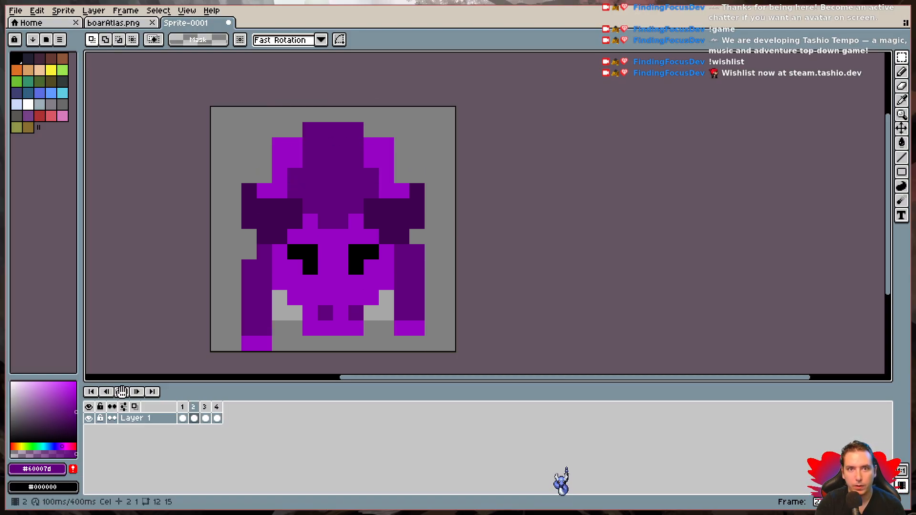
{"action": "left_click", "coordinate": [121, 392]}
- Undo the first rightward shift of the hump top in frame 2 and play the animation again
{"action": "key", "text": "ctrl+z"}
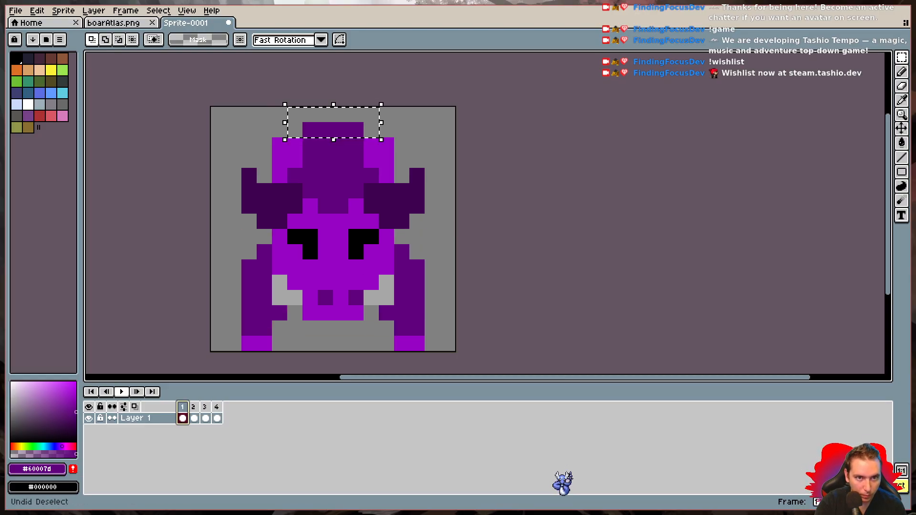
{"action": "left_click", "coordinate": [124, 390]}
{"action": "left_click", "coordinate": [124, 391]}
{"action": "key", "text": "ctrl+z"}
{"action": "key", "text": "ctrl+z"}
{"action": "key", "text": "ctrl+z"}
{"action": "key", "text": "ctrl+z"}
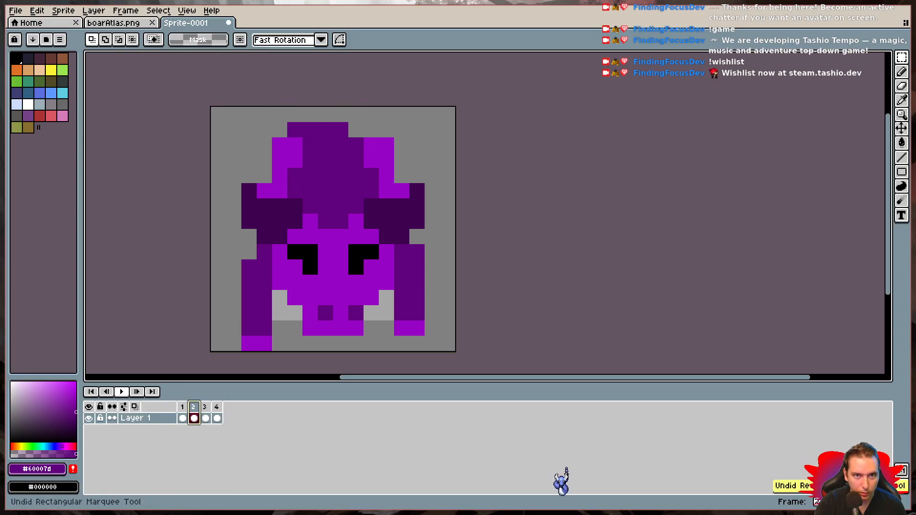
{"action": "key", "text": "ctrl+d"}
{"action": "left_click", "coordinate": [124, 391]}
{"action": "left_click", "coordinate": [123, 391]}
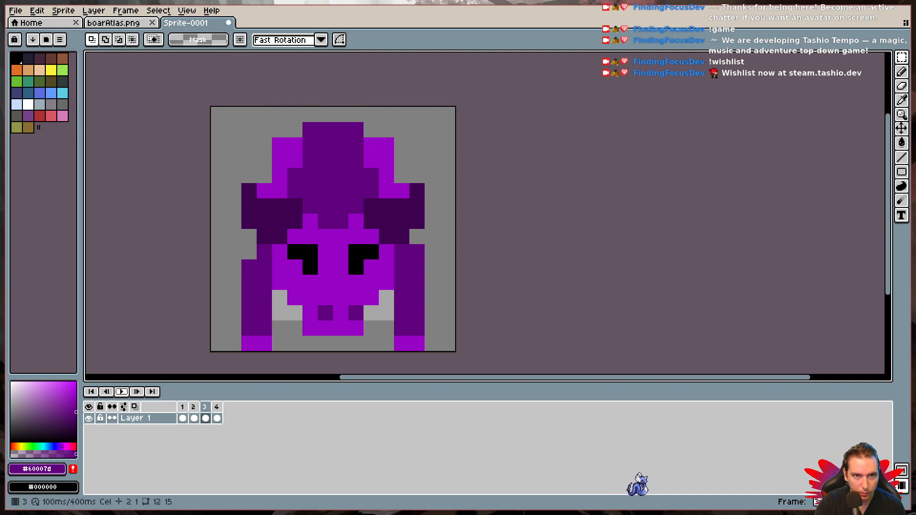
- Undo the remaining leftward shift of the hump top in frame 2 and check the animation in playback
{"action": "key", "text": "ctrl+z"}
{"action": "key", "text": "ctrl+z"}
{"action": "key", "text": "ctrl+z"}
{"action": "key", "text": "ctrl+z"}
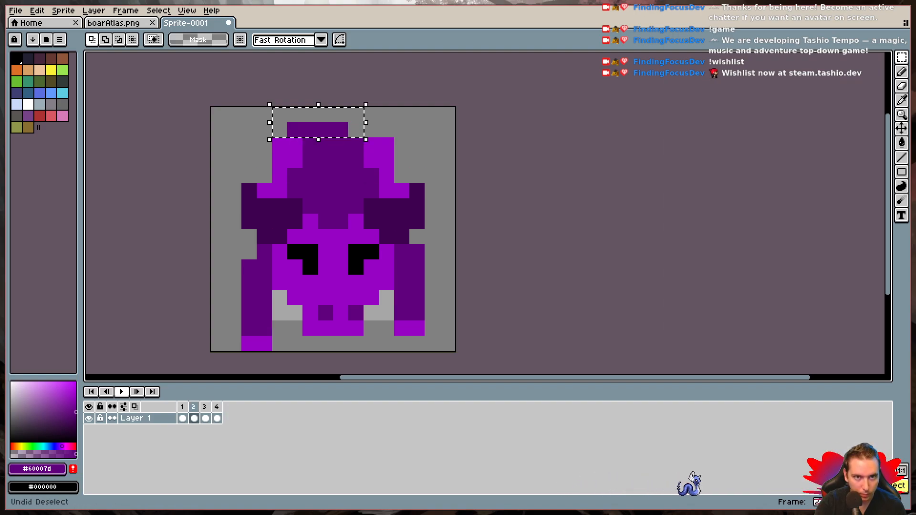
{"action": "key", "text": "ctrl+d"}
{"action": "key", "text": "Return"}
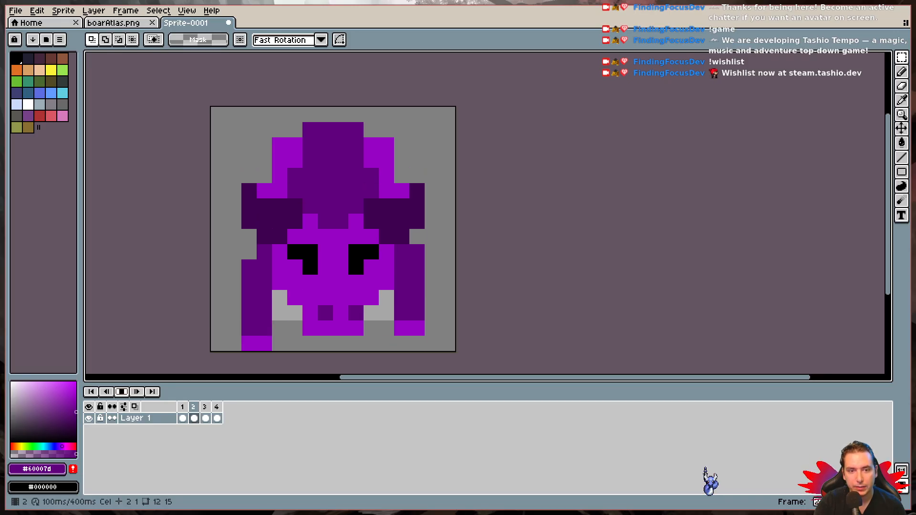
{"action": "left_click", "coordinate": [122, 392]}
- Select the full 16×16 image in frame 2 and copy it
{"action": "left_click", "coordinate": [182, 407]}
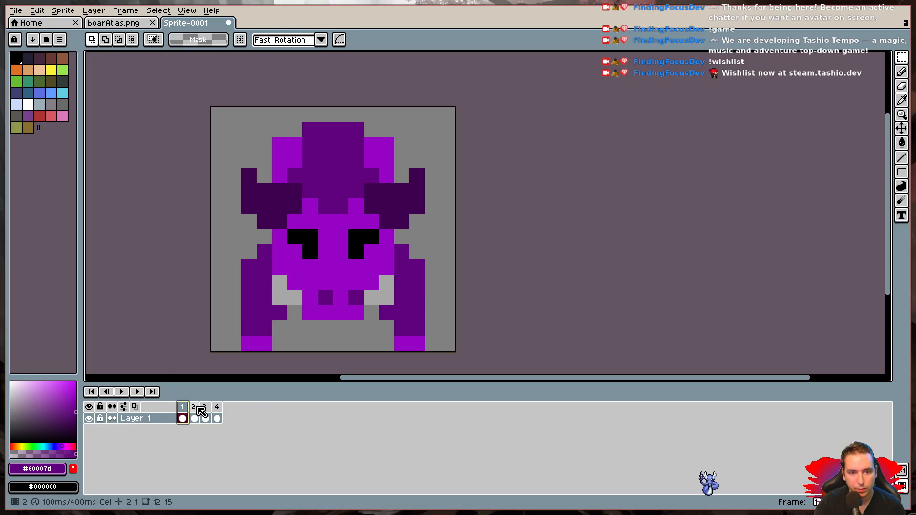
{"action": "left_click", "coordinate": [197, 409]}
{"action": "mouse_move", "coordinate": [906, 61]}
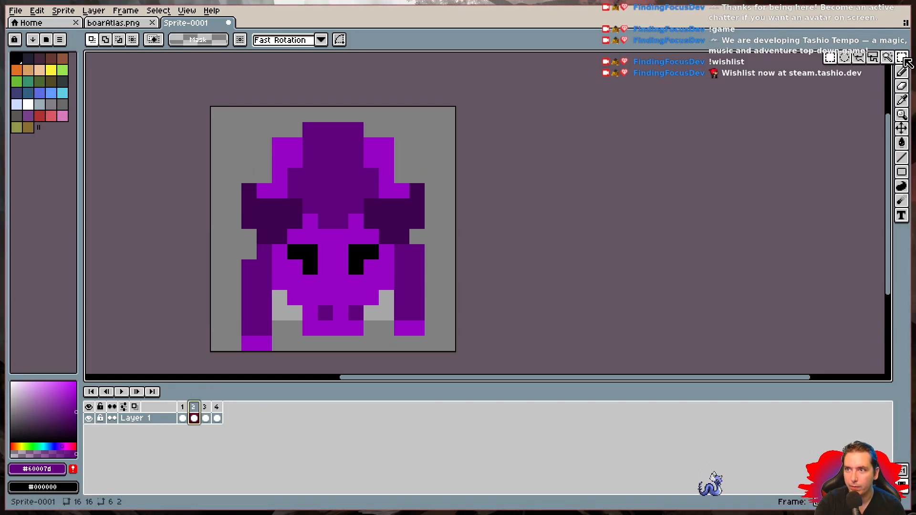
{"action": "left_click_drag", "start_coordinate": [213, 113], "coordinate": [457, 351]}
{"action": "key", "text": "ctrl+c"}
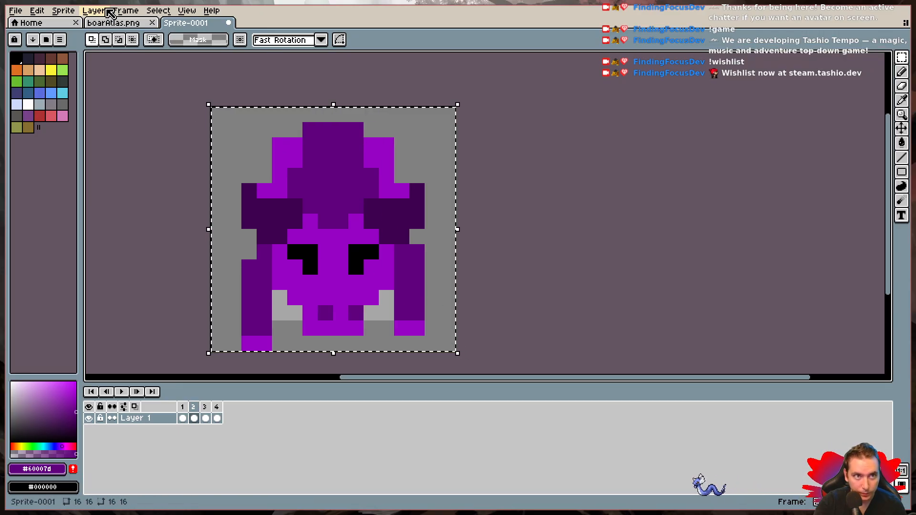
- Paste the copied frame 2 into boarAtlas.png and place it at x 16, y 32, beside the front-facing boar
{"action": "left_click", "coordinate": [114, 22]}
{"action": "key", "text": "ctrl+v"}
{"action": "key", "text": "ctrl+v"}
{"action": "left_click_drag", "start_coordinate": [284, 135], "coordinate": [343, 249]}
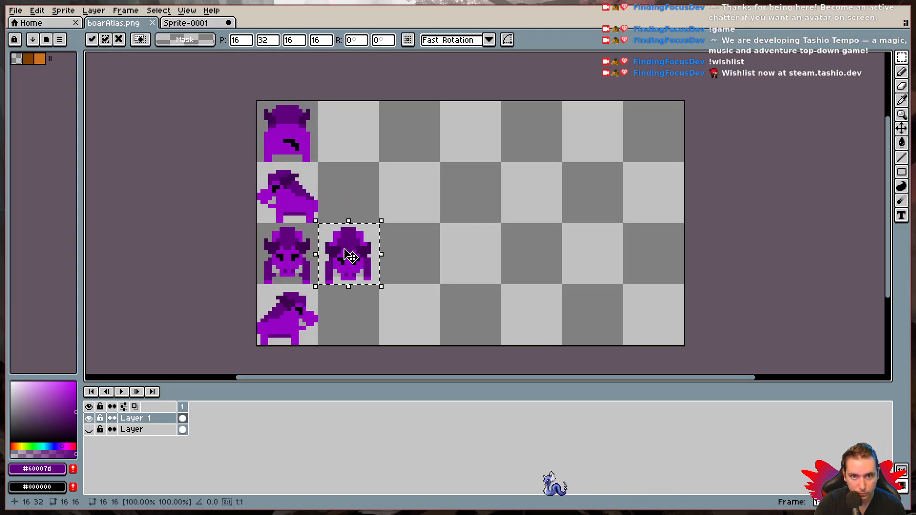
{"action": "key", "text": "Return"}
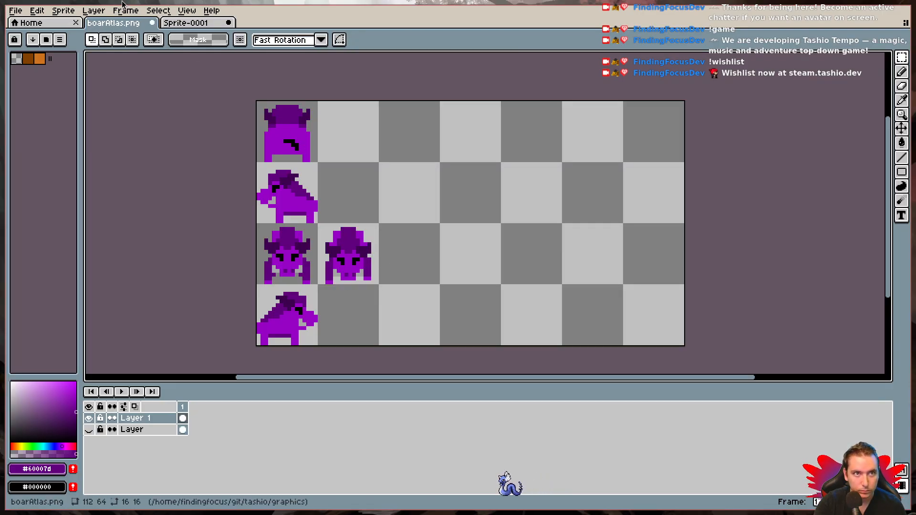
- Return to the Sprite-0001 document and select frame 3
{"action": "left_click", "coordinate": [188, 23]}
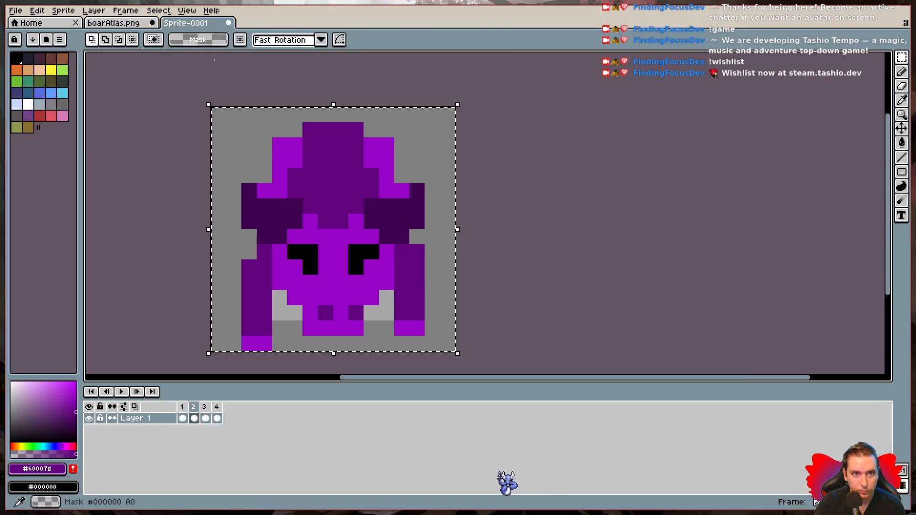
{"action": "left_click", "coordinate": [206, 409]}
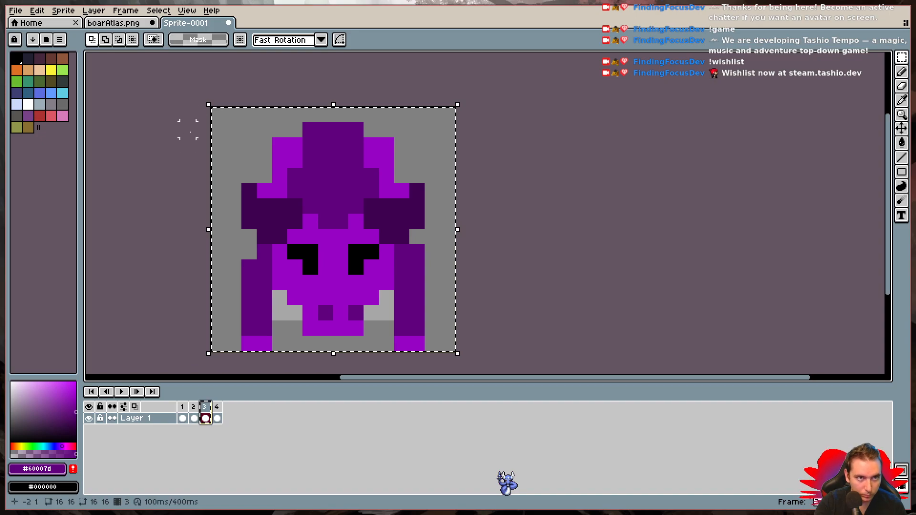
{"action": "left_click", "coordinate": [116, 23]}
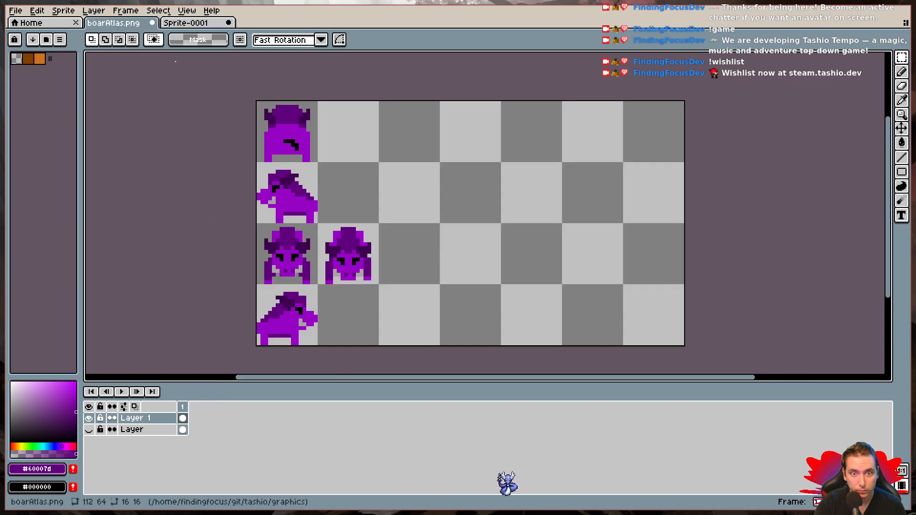
{"action": "key", "text": "ctrl+z"}
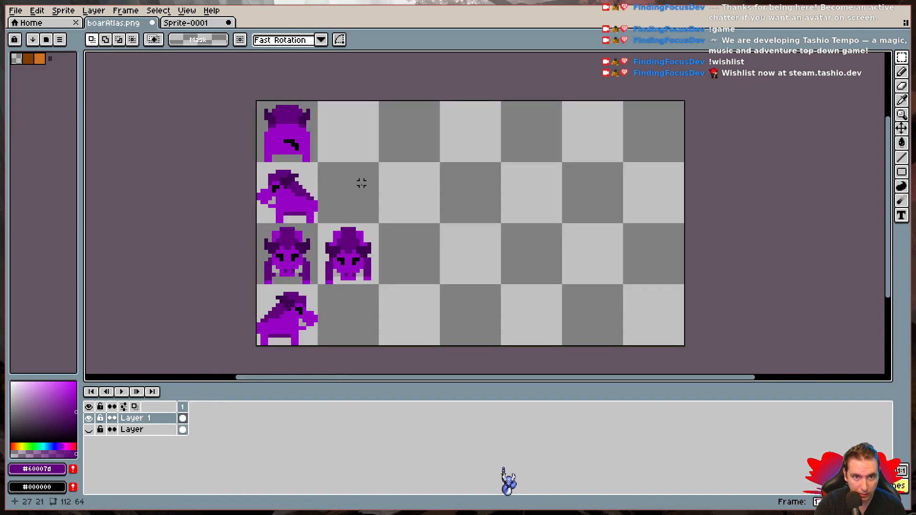
{"action": "key", "text": "ctrl+v"}
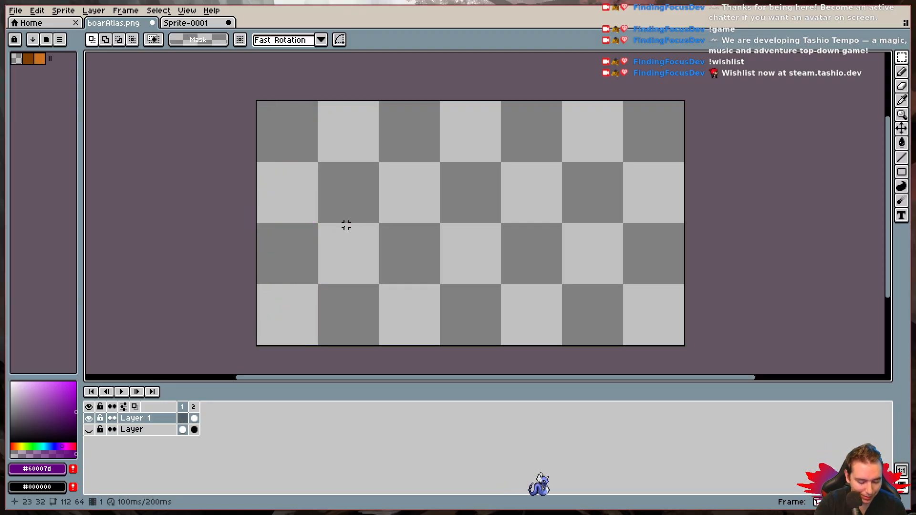
{"action": "key", "text": "ctrl+z"}
{"action": "left_click", "coordinate": [210, 22]}
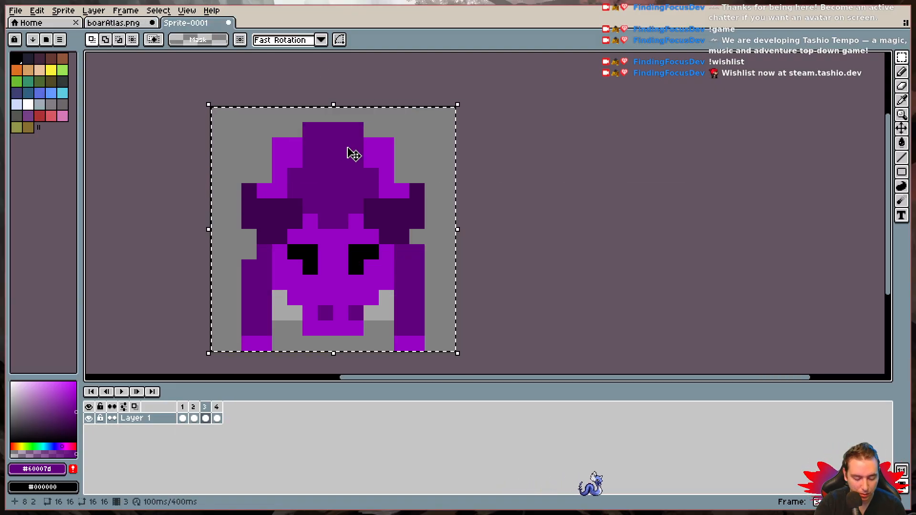
- Copy the full 16×16 image of frame 3 and paste it into boarAtlas.png at x 32, y 32
{"action": "left_click_drag", "start_coordinate": [203, 99], "coordinate": [493, 358]}
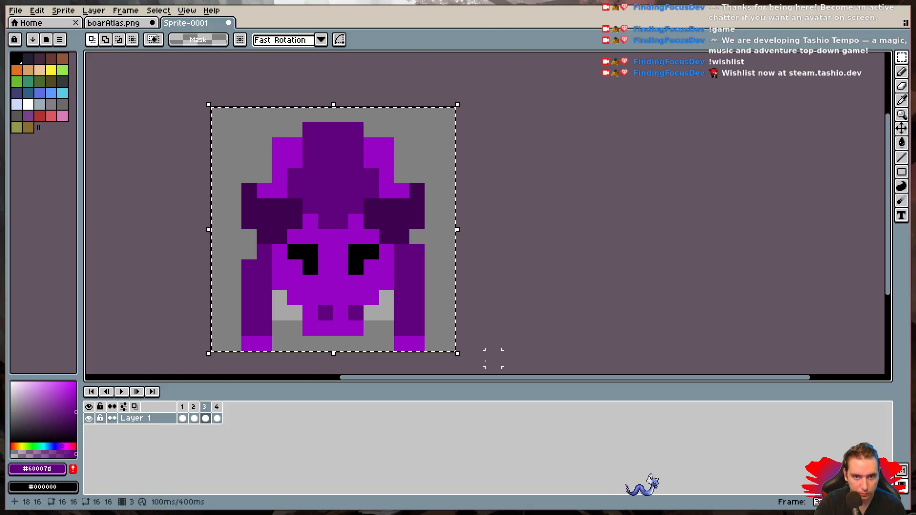
{"action": "key", "text": "ctrl+c"}
{"action": "left_click", "coordinate": [114, 22]}
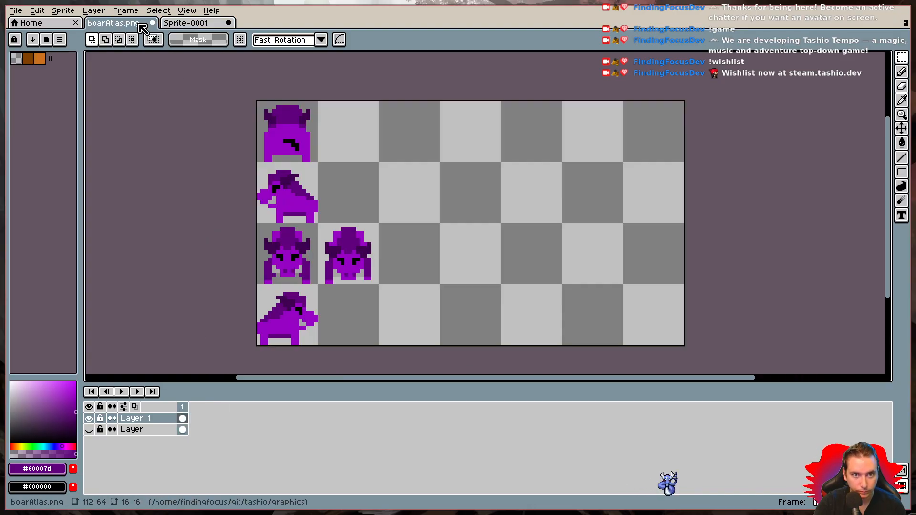
{"action": "key", "text": "ctrl+v"}
{"action": "left_click_drag", "start_coordinate": [303, 131], "coordinate": [409, 254]}
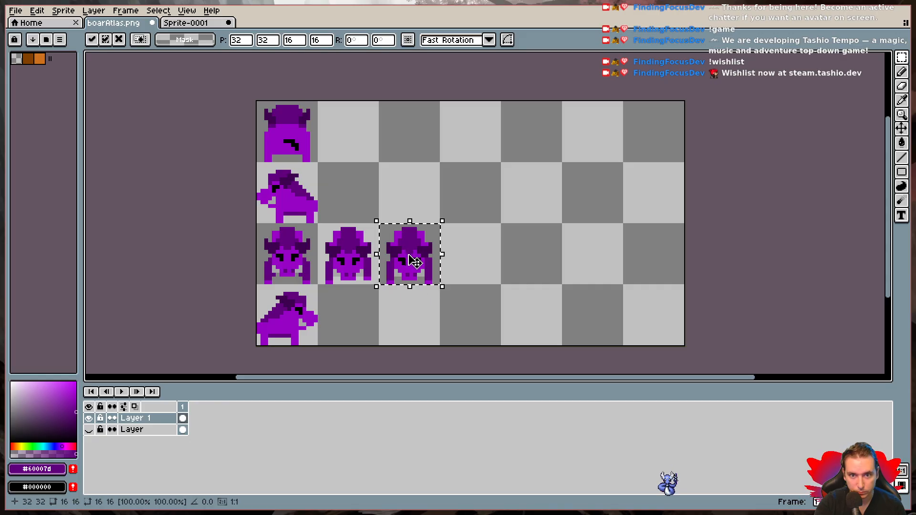
{"action": "left_click", "coordinate": [446, 283]}
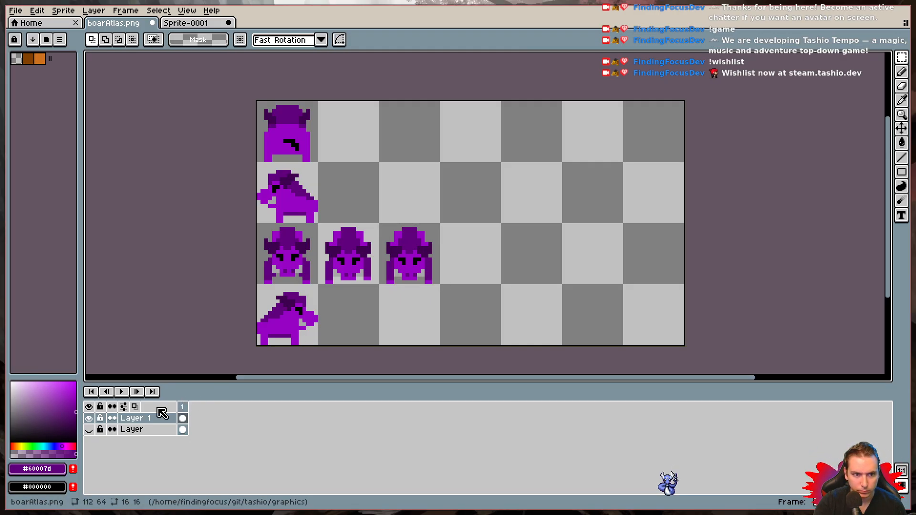
- Copy the full 16×16 image of Sprite-0001's frame 4 and paste it into boarAtlas.png at x 48, y 32
{"action": "left_click", "coordinate": [193, 24]}
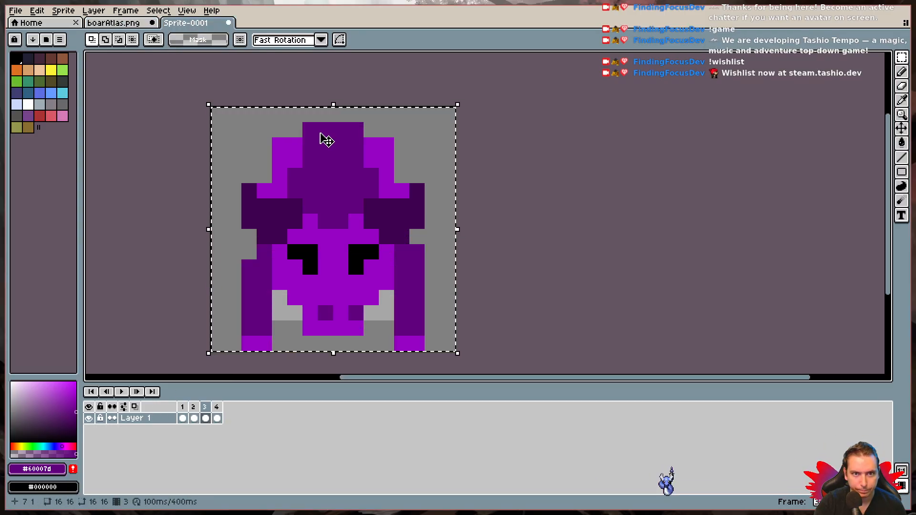
{"action": "left_click", "coordinate": [221, 411]}
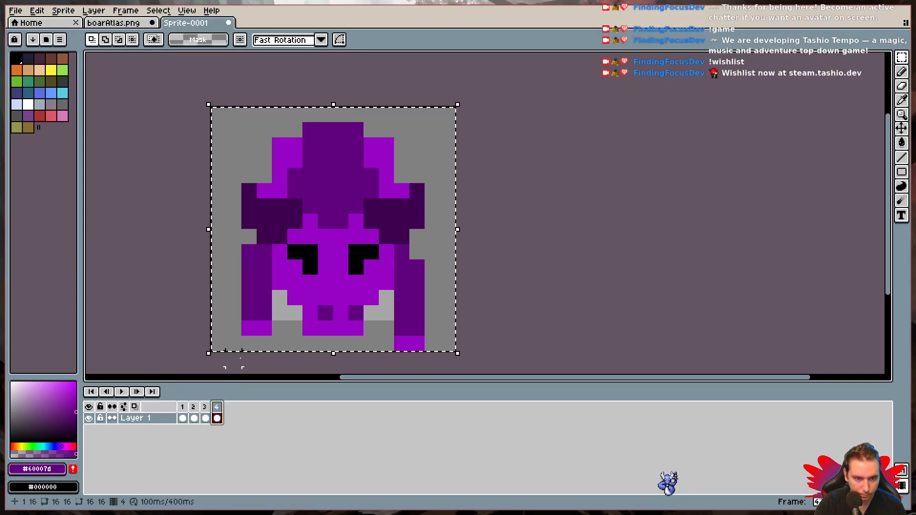
{"action": "key", "text": "ctrl+d"}
{"action": "left_click_drag", "start_coordinate": [219, 115], "coordinate": [448, 359]}
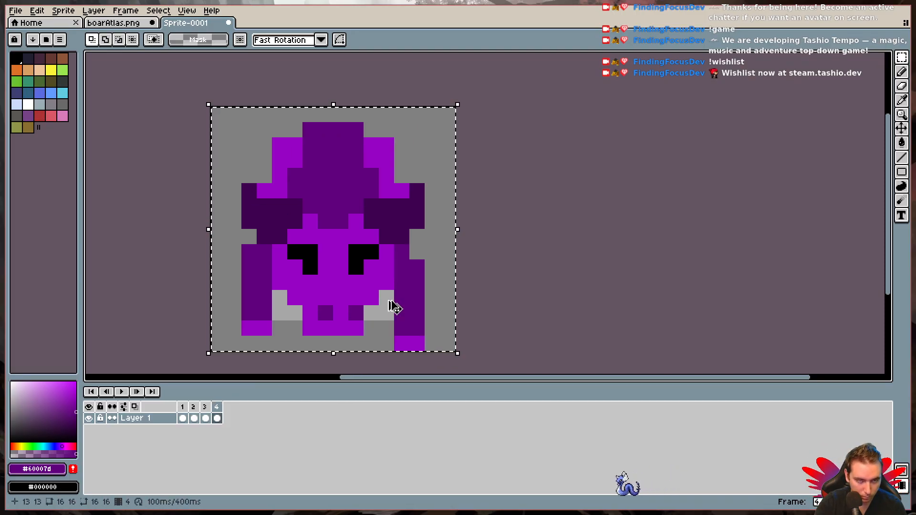
{"action": "key", "text": "ctrl+c"}
{"action": "key", "text": "ctrl+shift+Tab"}
{"action": "key", "text": "ctrl+v"}
{"action": "left_click_drag", "start_coordinate": [289, 143], "coordinate": [472, 265]}
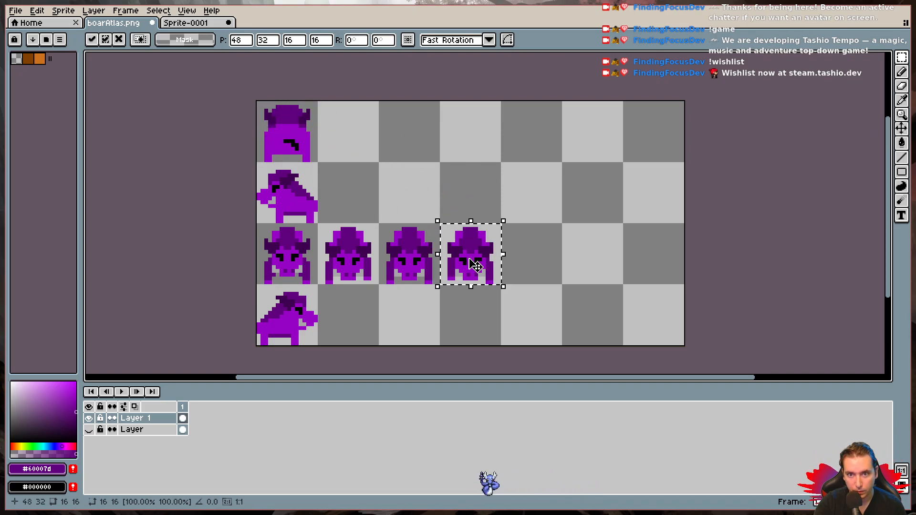
{"action": "key", "text": "ctrl+d"}
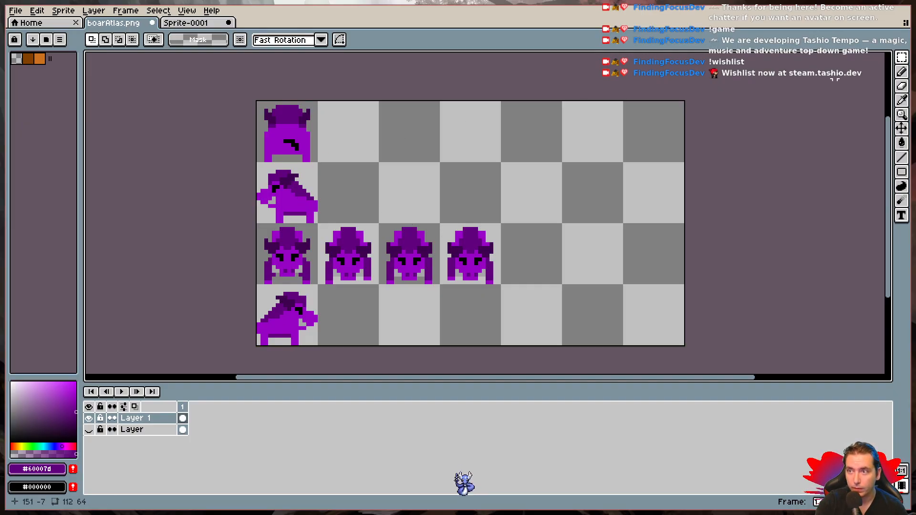
{"action": "key", "text": "w"}
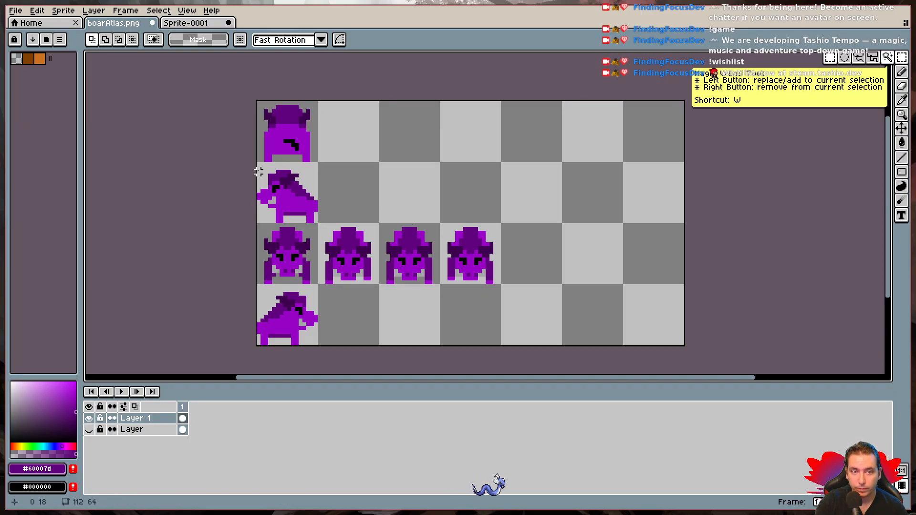
{"action": "left_click_drag", "start_coordinate": [257, 167], "coordinate": [311, 218]}
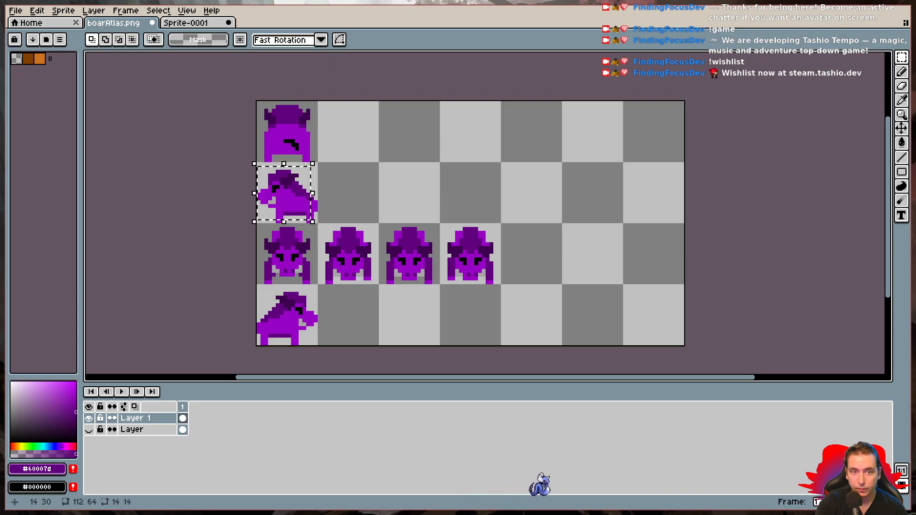
{"action": "key", "text": "ctrl+d"}
{"action": "left_click_drag", "start_coordinate": [256, 162], "coordinate": [319, 225]}
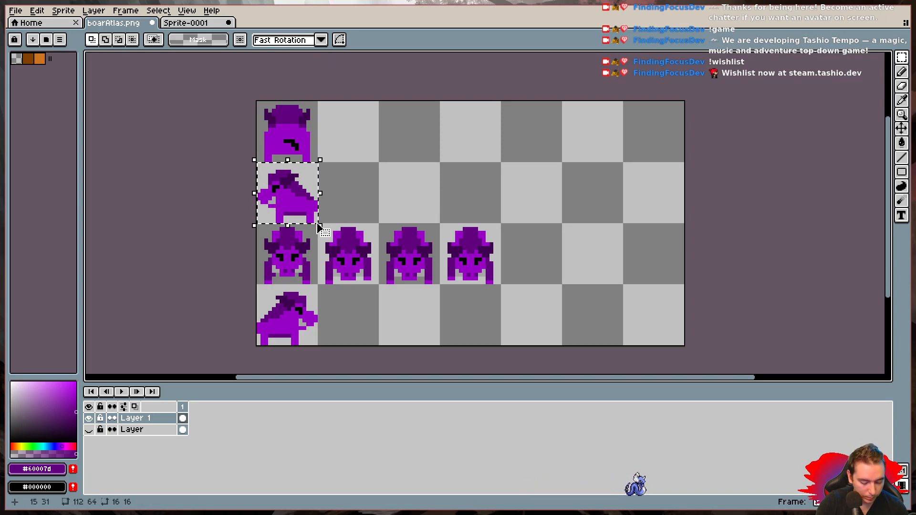
{"action": "key", "text": "ctrl+d"}
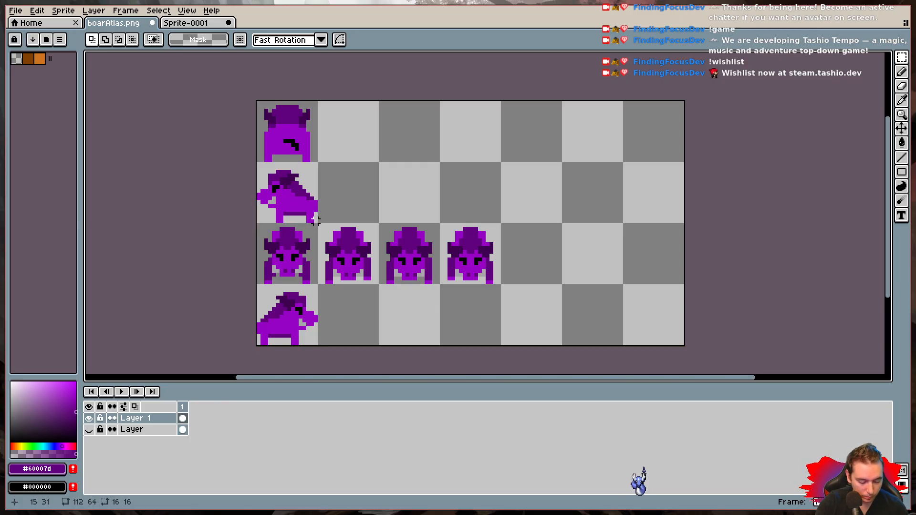
- Save the updated boarAtlas.png
{"action": "key", "text": "ctrl+s"}
{"action": "left_click", "coordinate": [427, 311]}
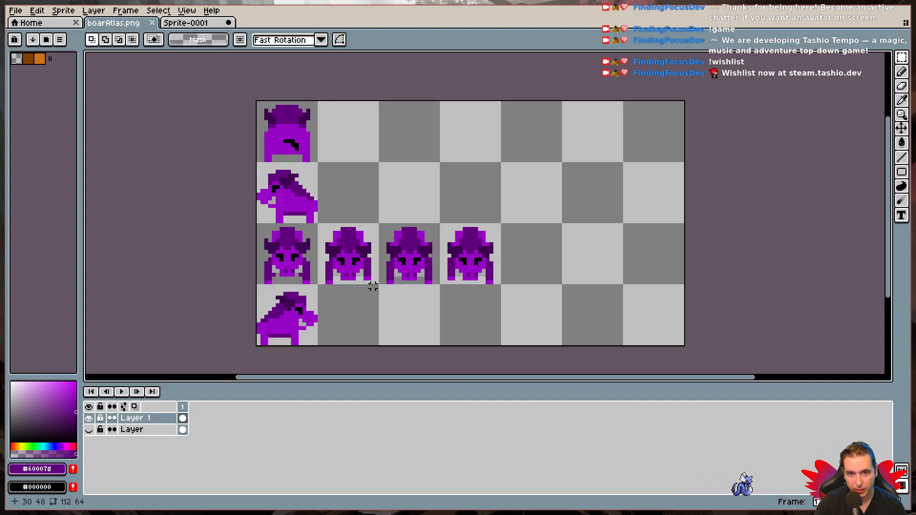
- Clear the selection in Sprite-0001 and play the front-facing walking animation
{"action": "left_click", "coordinate": [174, 23]}
{"action": "left_click", "coordinate": [122, 392]}
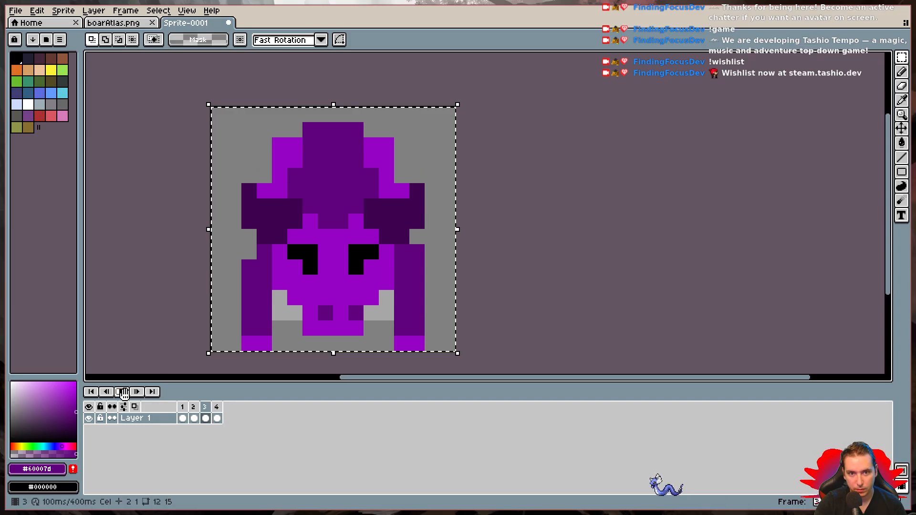
{"action": "left_click", "coordinate": [124, 392]}
{"action": "key", "text": "ctrl+d"}
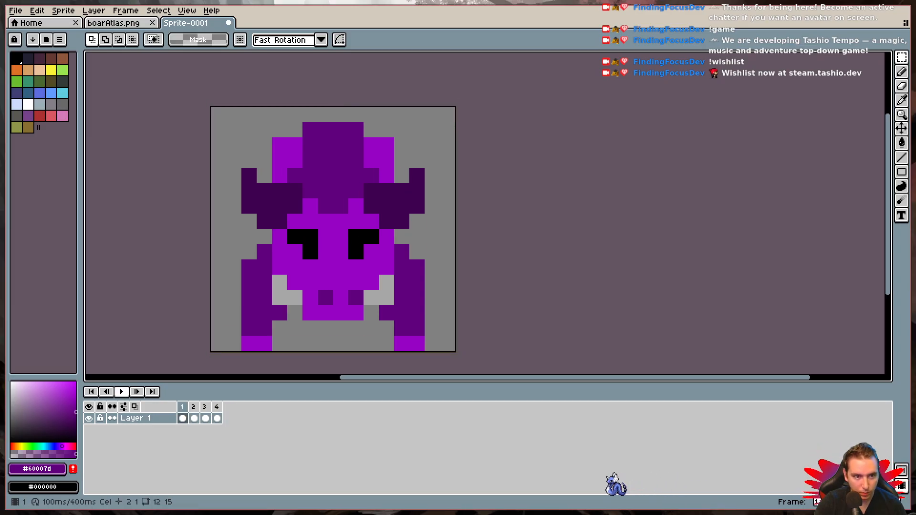
{"action": "left_click", "coordinate": [123, 392]}
{"action": "left_click", "coordinate": [122, 392]}
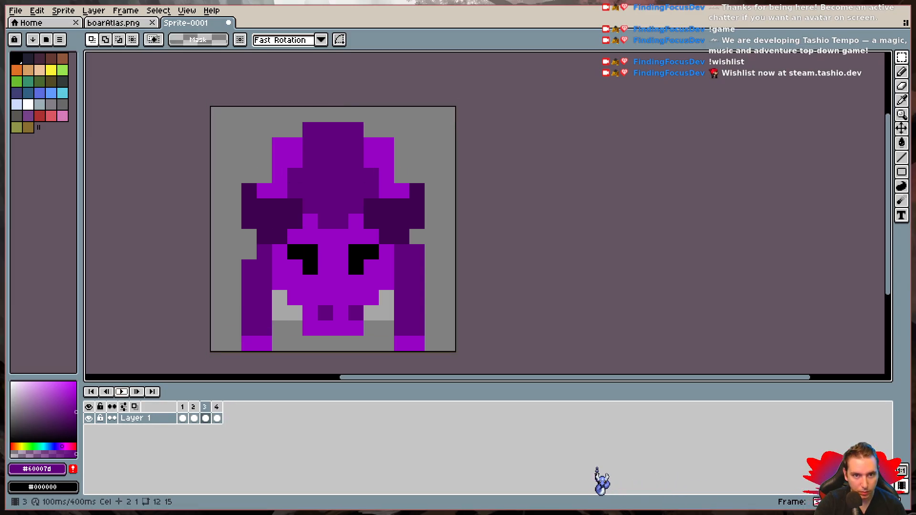
- Step through frames 1 to 4 to compare the walking poses, then replay the animation
{"action": "left_click", "coordinate": [182, 418]}
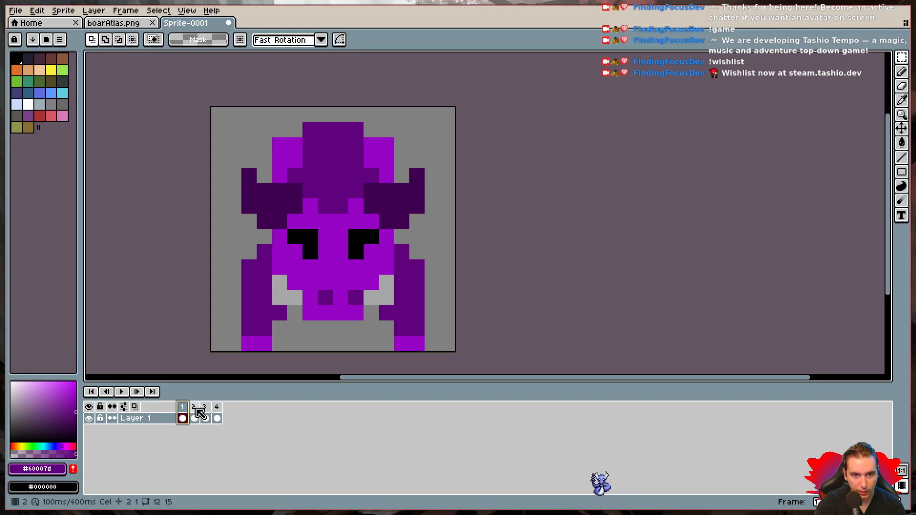
{"action": "left_click", "coordinate": [194, 418]}
{"action": "left_click", "coordinate": [205, 418]}
{"action": "left_click", "coordinate": [217, 418]}
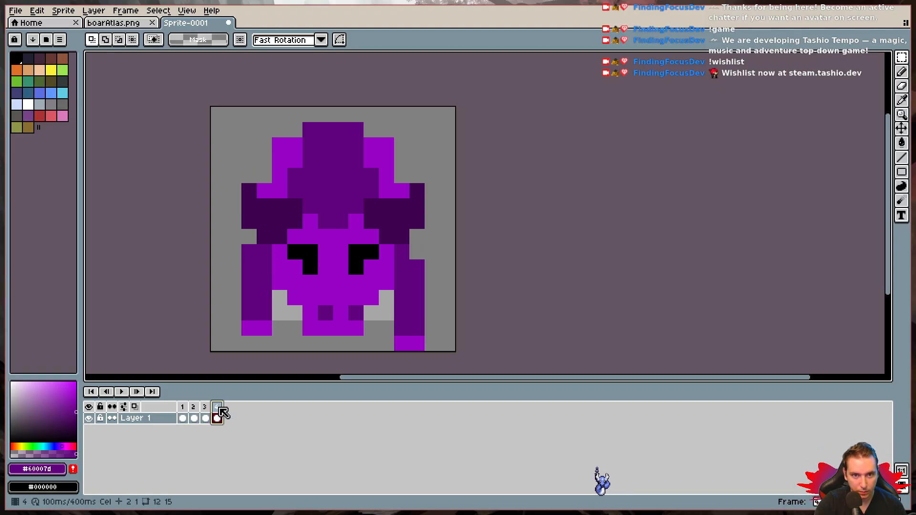
{"action": "left_click", "coordinate": [183, 415]}
{"action": "left_click", "coordinate": [193, 415]}
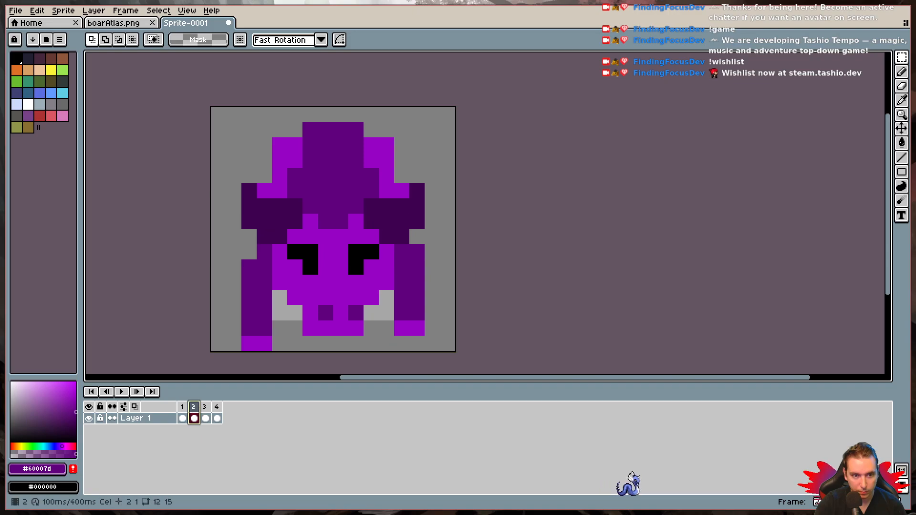
{"action": "left_click", "coordinate": [206, 416]}
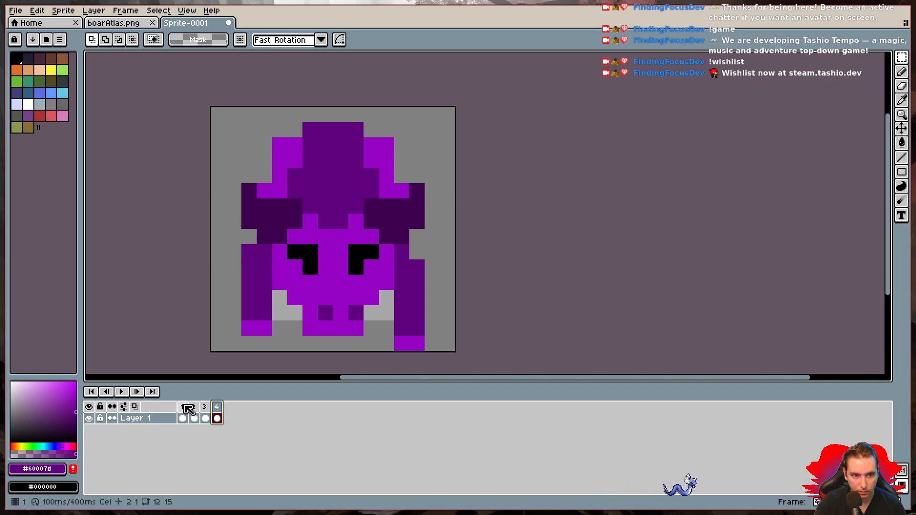
{"action": "left_click", "coordinate": [183, 407]}
{"action": "left_click", "coordinate": [121, 391]}
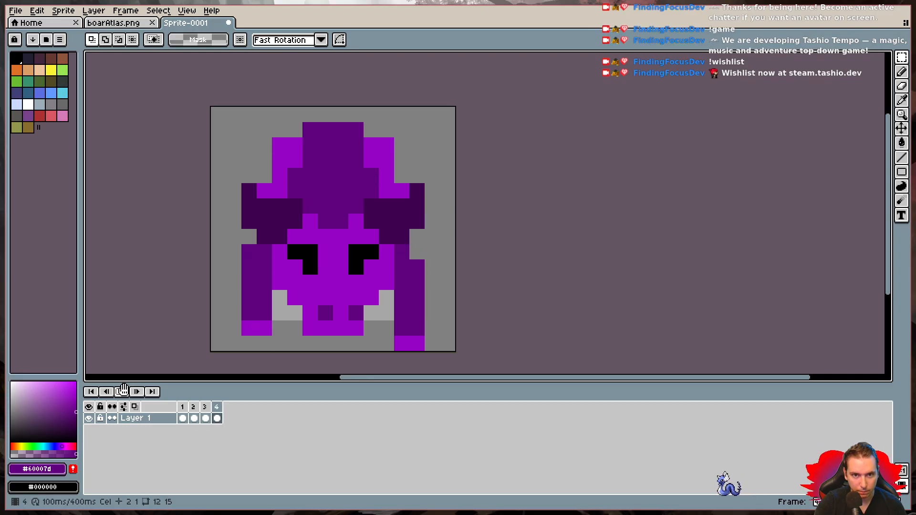
{"action": "left_click", "coordinate": [123, 392]}
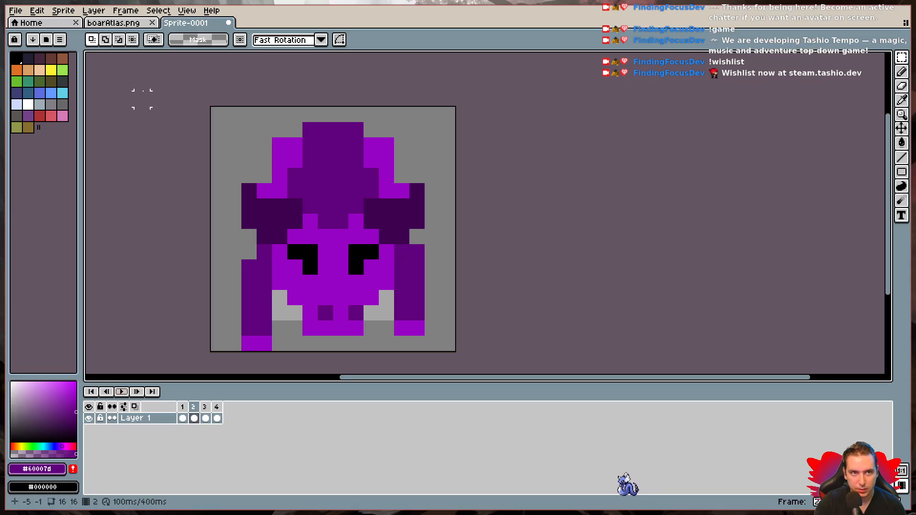
- Select the 16×16 left-facing boar in the second row of boarAtlas.png and return to Sprite-0001
{"action": "left_click", "coordinate": [113, 23]}
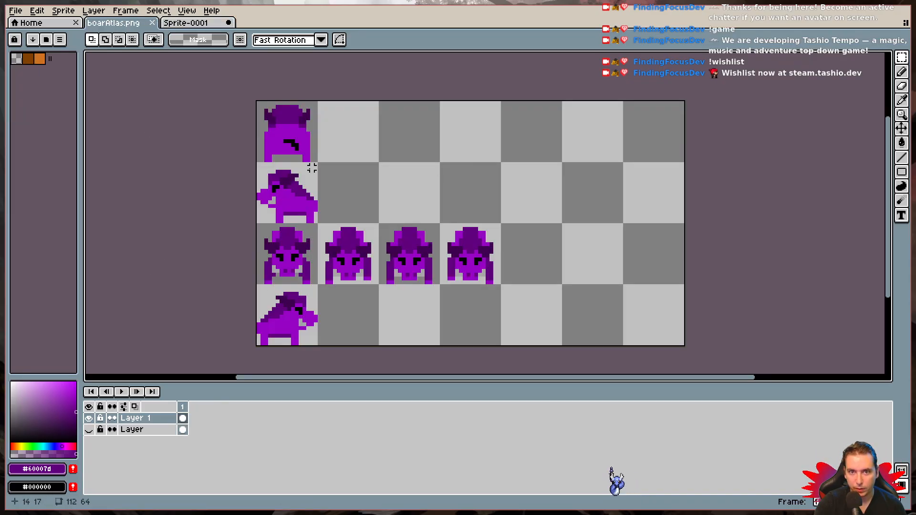
{"action": "left_click_drag", "start_coordinate": [258, 163], "coordinate": [320, 225]}
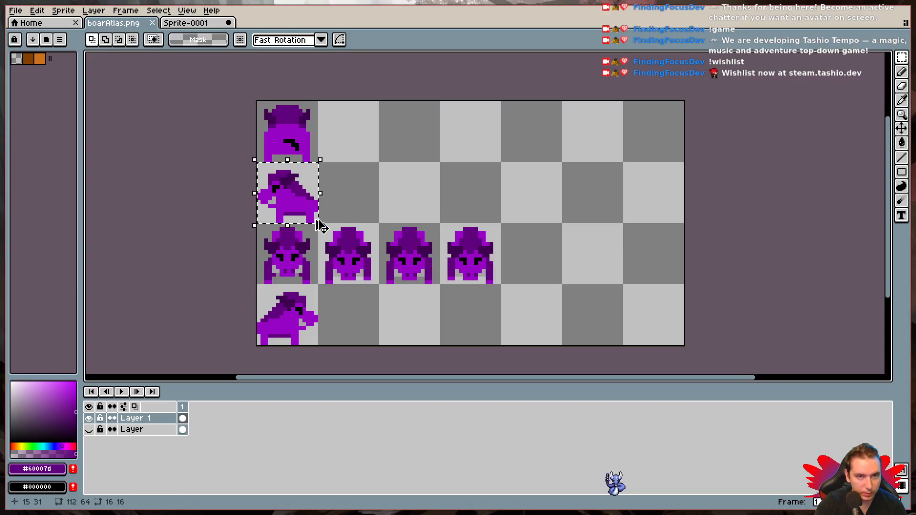
{"action": "left_click", "coordinate": [180, 22]}
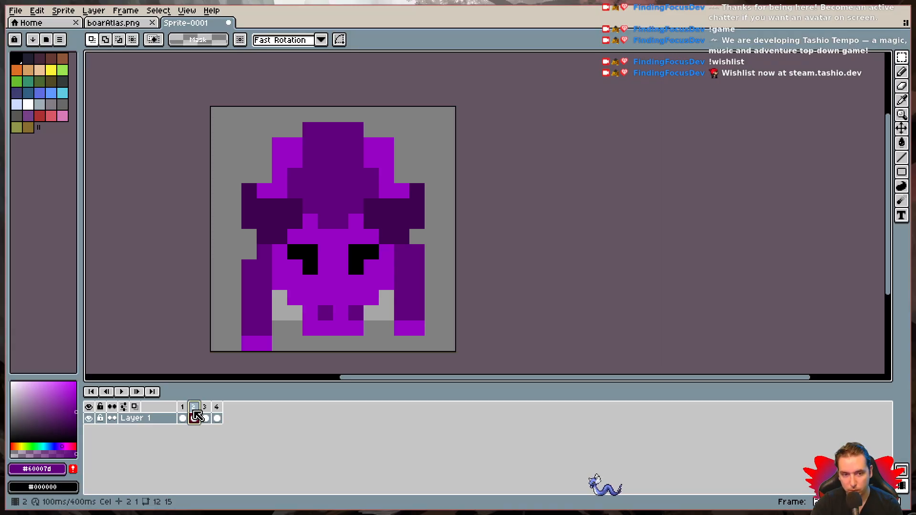
- Delete frames 2, 3 and 4 from Sprite-0001, keeping only frame 1
{"action": "key", "text": "alt+c"}
{"action": "key", "text": "alt+c"}
{"action": "key", "text": "Delete"}
{"action": "left_click", "coordinate": [195, 408]}
{"action": "key", "text": "Delete"}
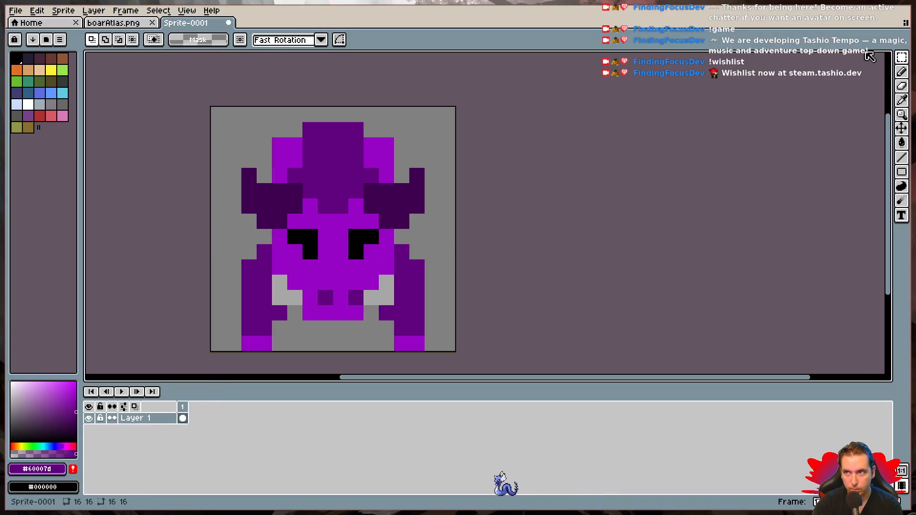
- Clear the front-facing boar from frame 1 of Sprite-0001 and paste the copied left-facing boar in its place
{"action": "key", "text": "m"}
{"action": "left_click_drag", "start_coordinate": [218, 114], "coordinate": [462, 372]}
{"action": "key", "text": "Delete"}
{"action": "scroll", "coordinate": [440, 290], "scroll_direction": "up", "scroll_amount": 2}
{"action": "scroll", "coordinate": [451, 215], "scroll_direction": "down", "scroll_amount": 2}
{"action": "left_click_drag", "start_coordinate": [454, 230], "coordinate": [471, 335]}
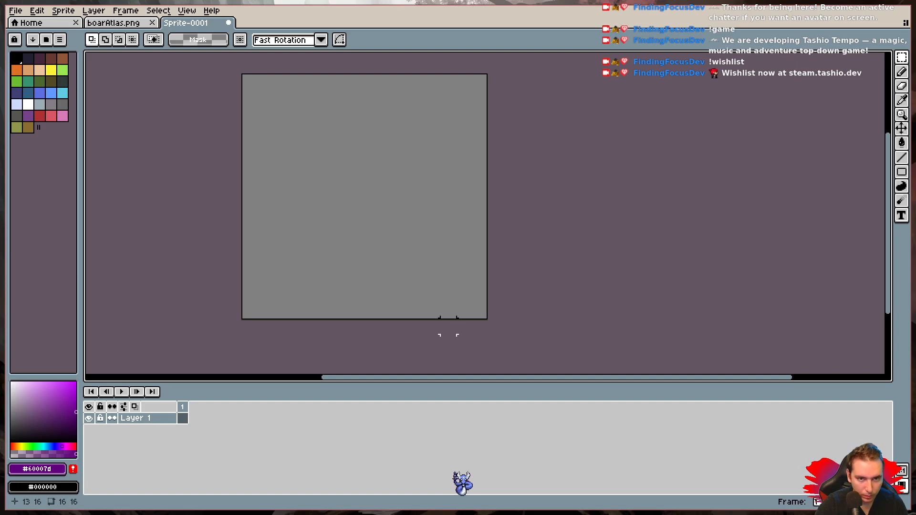
{"action": "key", "text": "ctrl+v"}
{"action": "key", "text": "ctrl+d"}
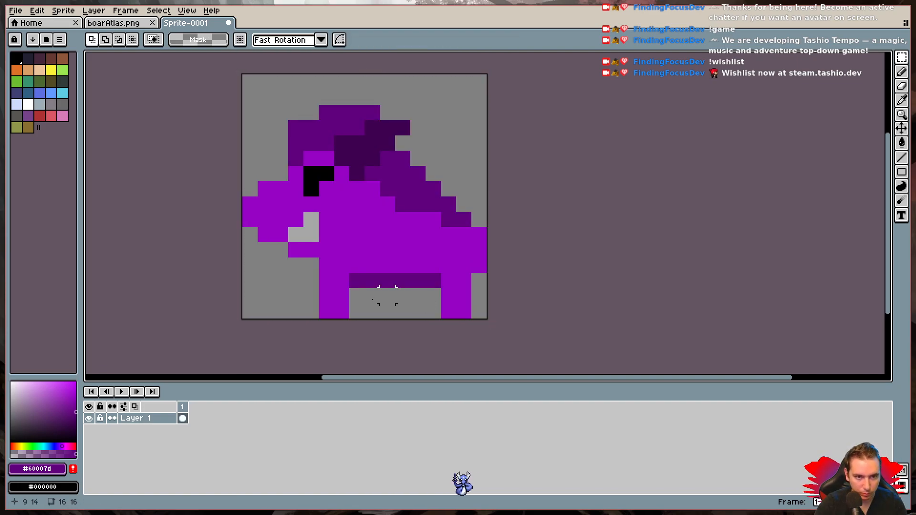
- Add frame 2 and lower the boar's head and the dark horn tip by one pixel
{"action": "key", "text": "alt+n"}
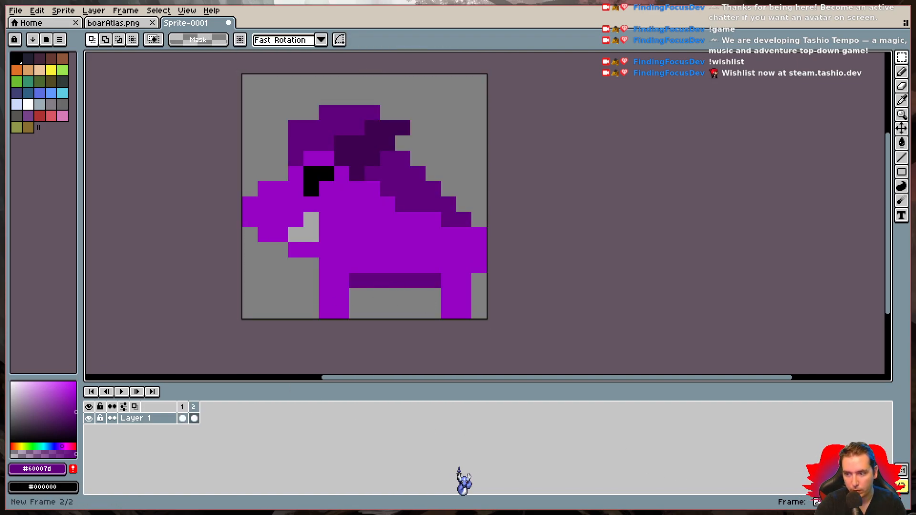
{"action": "key", "text": "w"}
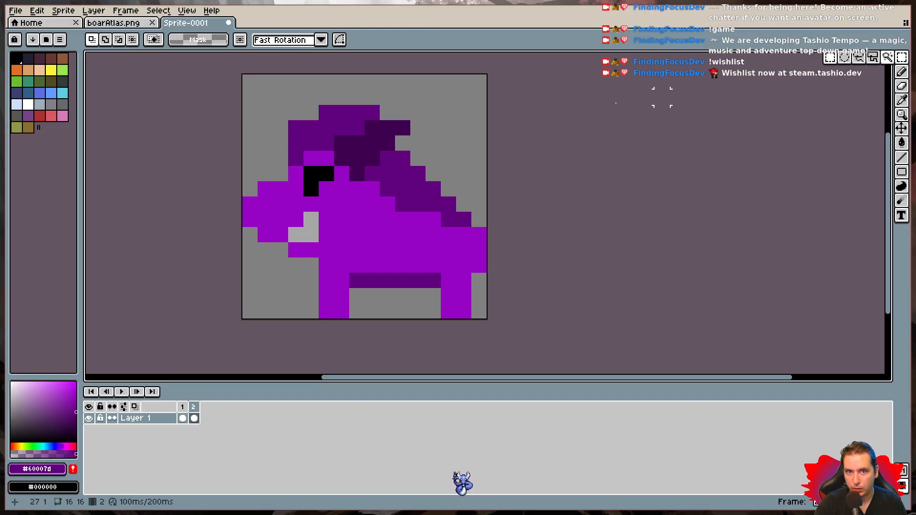
{"action": "left_click_drag", "start_coordinate": [249, 112], "coordinate": [389, 254]}
{"action": "left_click_drag", "start_coordinate": [342, 197], "coordinate": [343, 205]}
{"action": "left_click", "coordinate": [402, 96]}
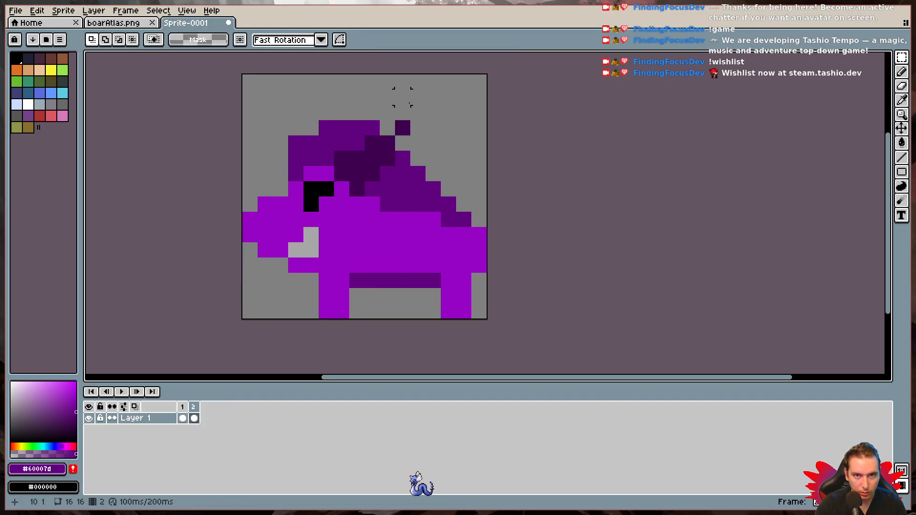
{"action": "left_click_drag", "start_coordinate": [402, 107], "coordinate": [402, 144]}
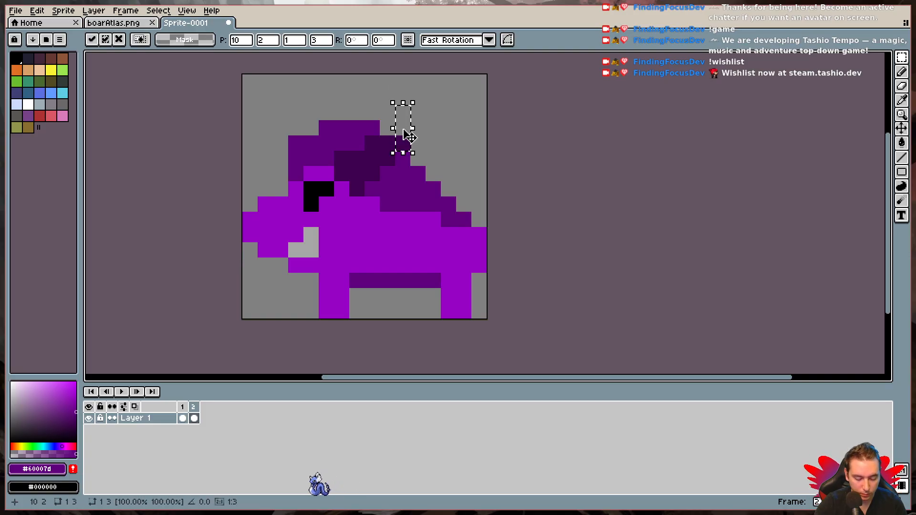
{"action": "key", "text": "ctrl+d"}
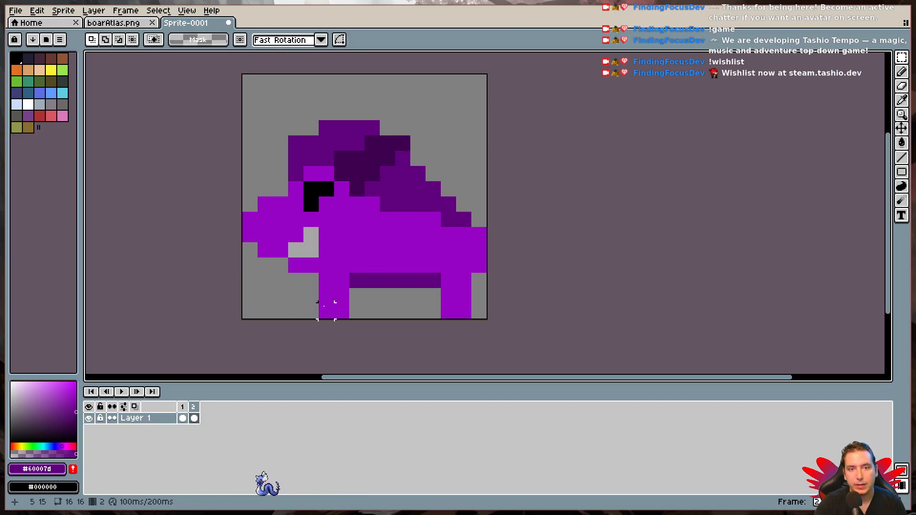
- In frame 2, shift the front leg one pixel to the left and fill the gap behind it with the dark purple #60007d
{"action": "mouse_move", "coordinate": [310, 291]}
{"action": "left_mouse_down"}
{"action": "mouse_move", "coordinate": [339, 312]}
{"action": "mouse_move", "coordinate": [324, 310]}
{"action": "left_mouse_up"}
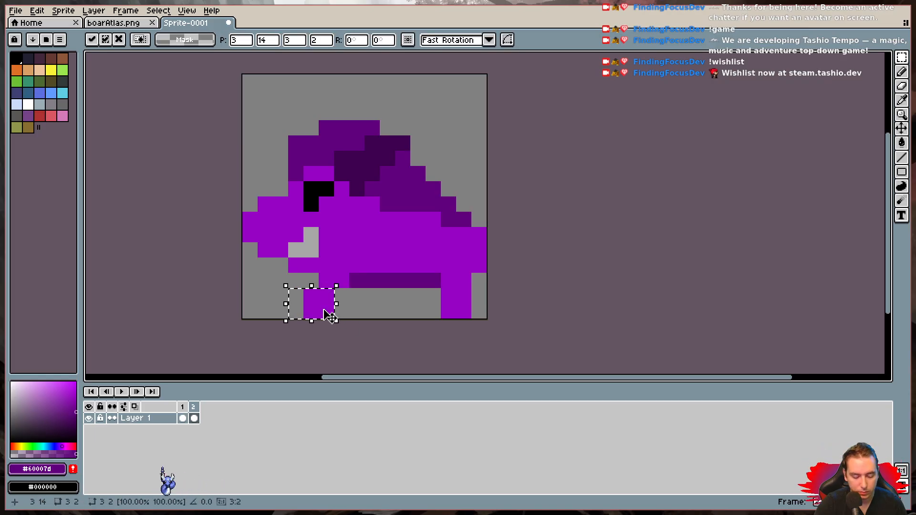
{"action": "key", "text": "ctrl+d"}
{"action": "mouse_move", "coordinate": [305, 286]}
{"action": "left_mouse_down"}
{"action": "mouse_move", "coordinate": [342, 286]}
{"action": "mouse_move", "coordinate": [326, 287]}
{"action": "left_mouse_up"}
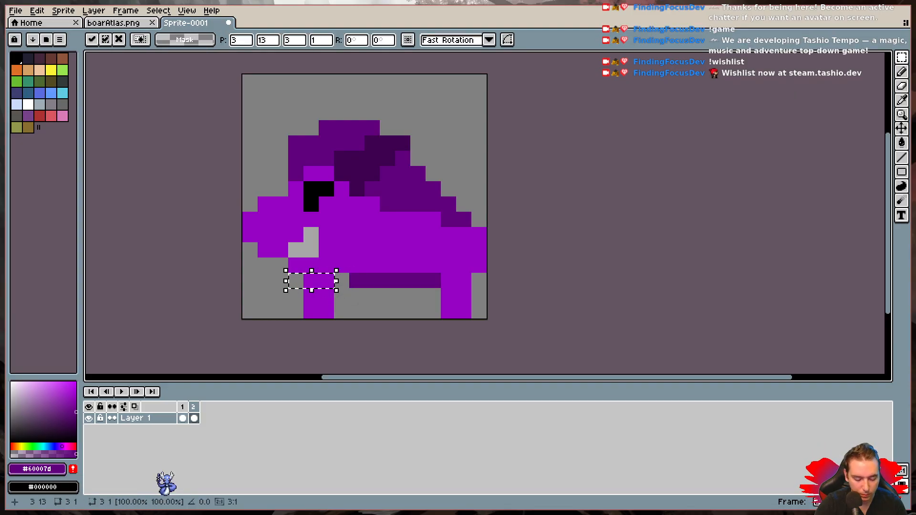
{"action": "key", "text": "ctrl+d"}
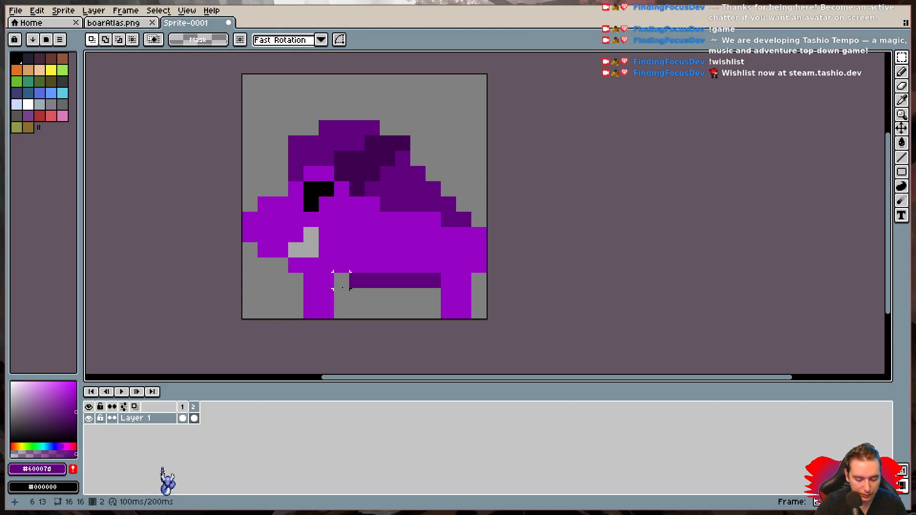
{"action": "key", "text": "i"}
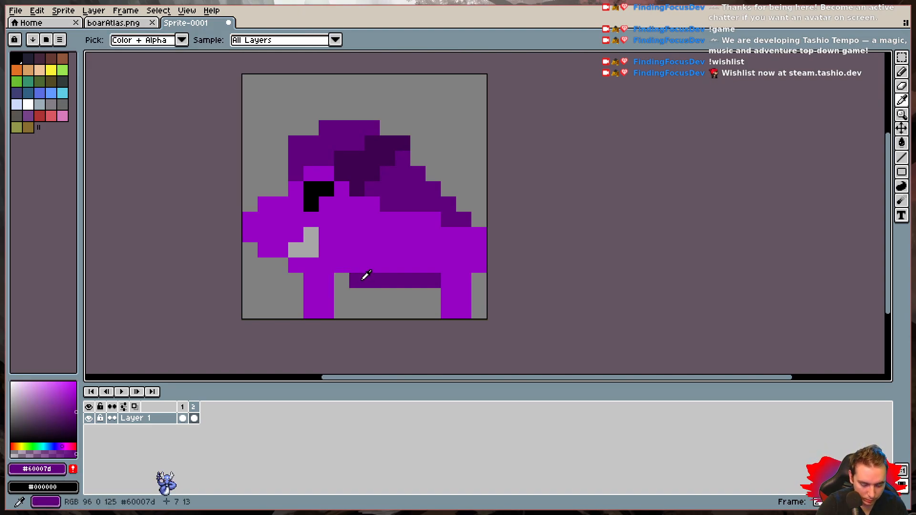
{"action": "key", "text": "b"}
{"action": "left_click", "coordinate": [341, 280]}
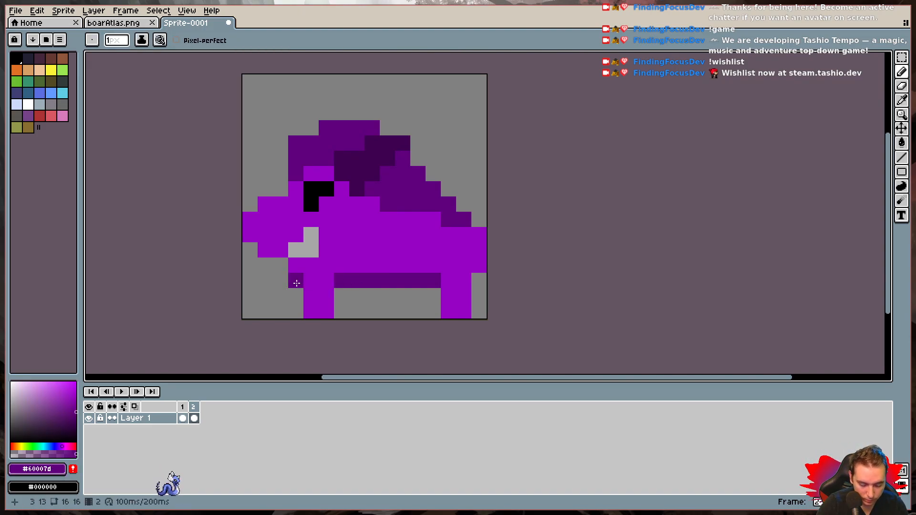
{"action": "key", "text": "e"}
{"action": "left_click_drag", "start_coordinate": [311, 280], "coordinate": [296, 282]}
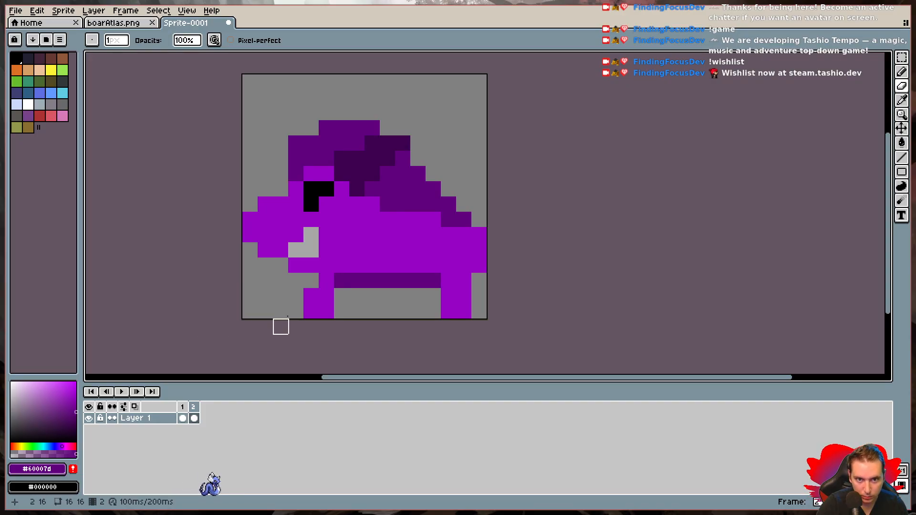
{"action": "left_click", "coordinate": [311, 296]}
{"action": "key", "text": "ctrl+z"}
{"action": "key", "text": "ctrl+z"}
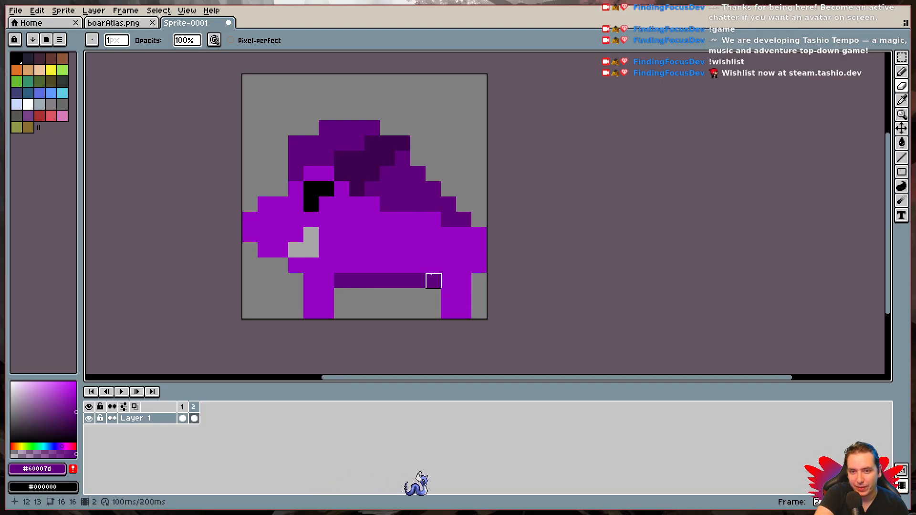
- Flip back and forth between frames 1 and 2 to compare the head and front-leg positions
{"action": "left_click", "coordinate": [183, 418]}
{"action": "left_click", "coordinate": [194, 417]}
{"action": "left_click", "coordinate": [184, 415]}
{"action": "left_click", "coordinate": [193, 418]}
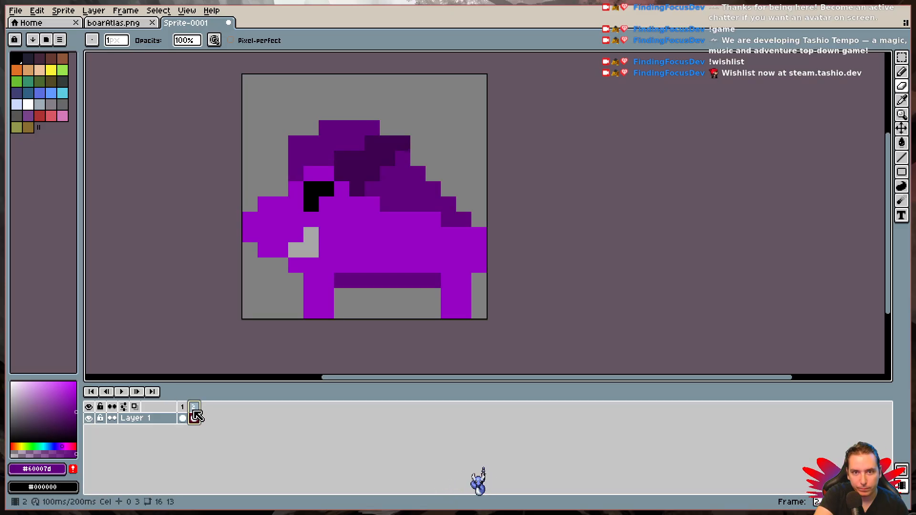
{"action": "key", "text": "Left"}
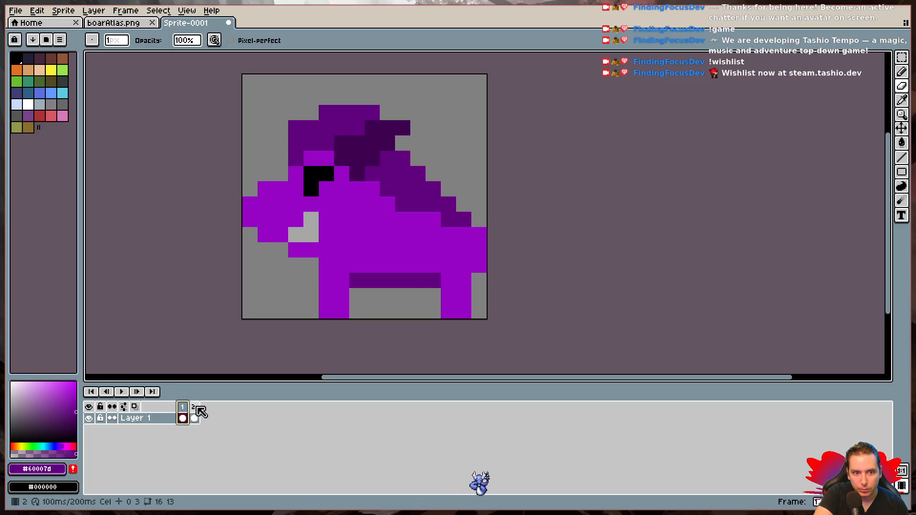
{"action": "key", "text": "Right"}
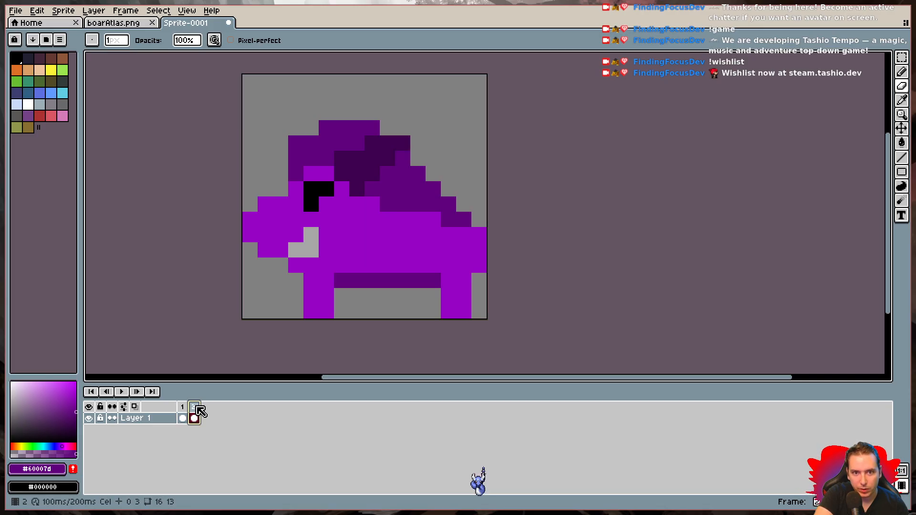
{"action": "key", "text": "Left"}
{"action": "key", "text": "Right"}
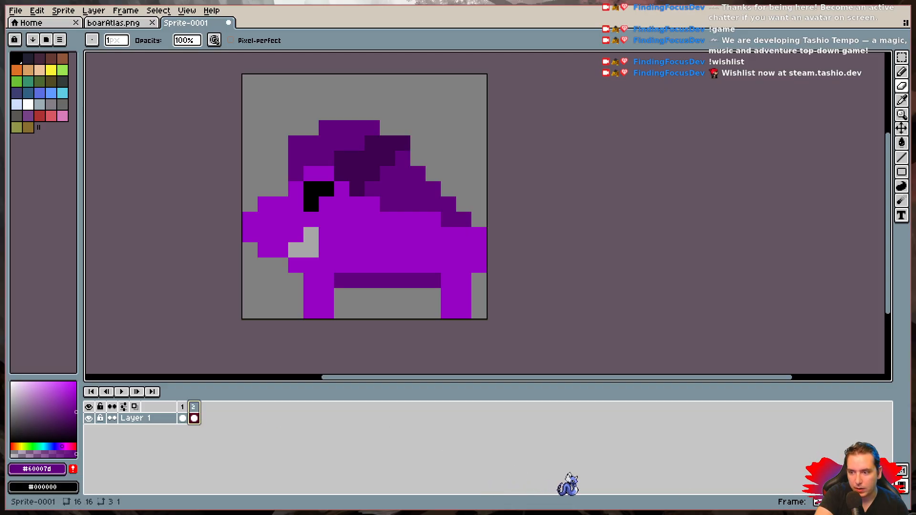
- Add frame 3 and shift the boar's rear leg one pixel to the left
{"action": "key", "text": "alt+n"}
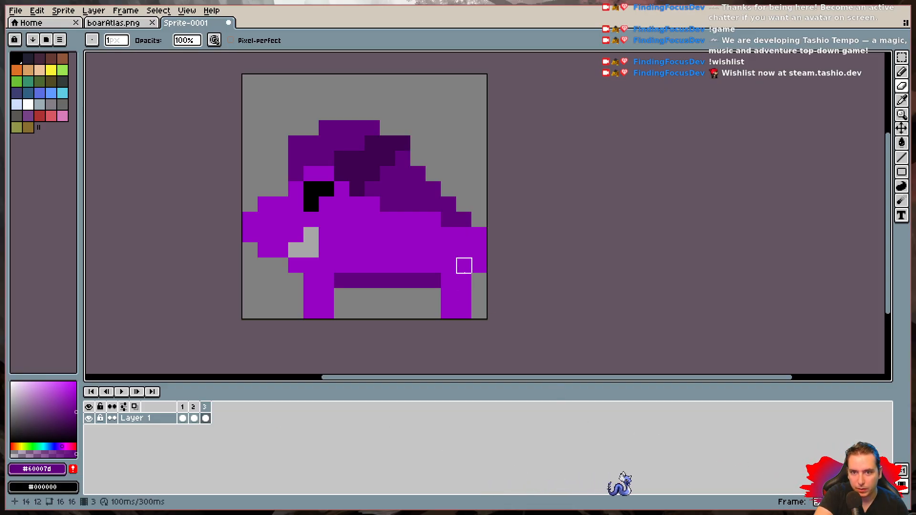
{"action": "key", "text": "w"}
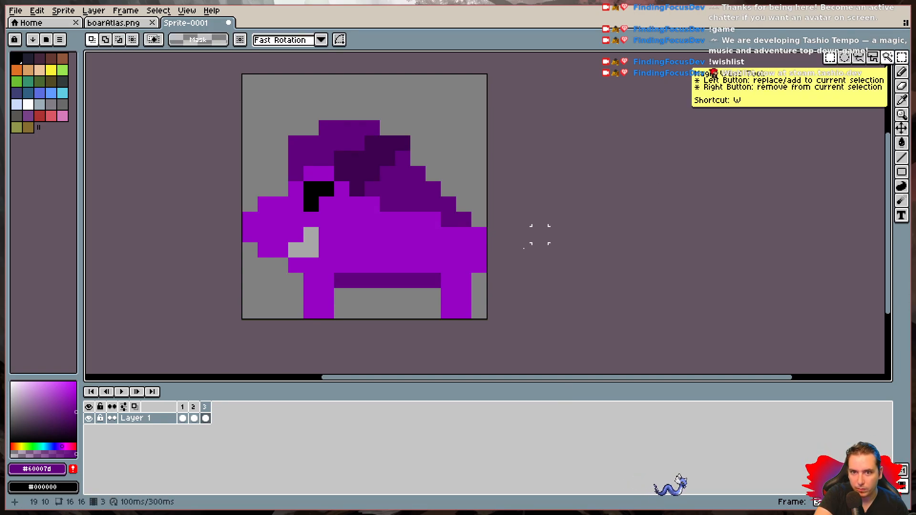
{"action": "left_click_drag", "start_coordinate": [433, 280], "coordinate": [457, 298]}
{"action": "key", "text": "ctrl+d"}
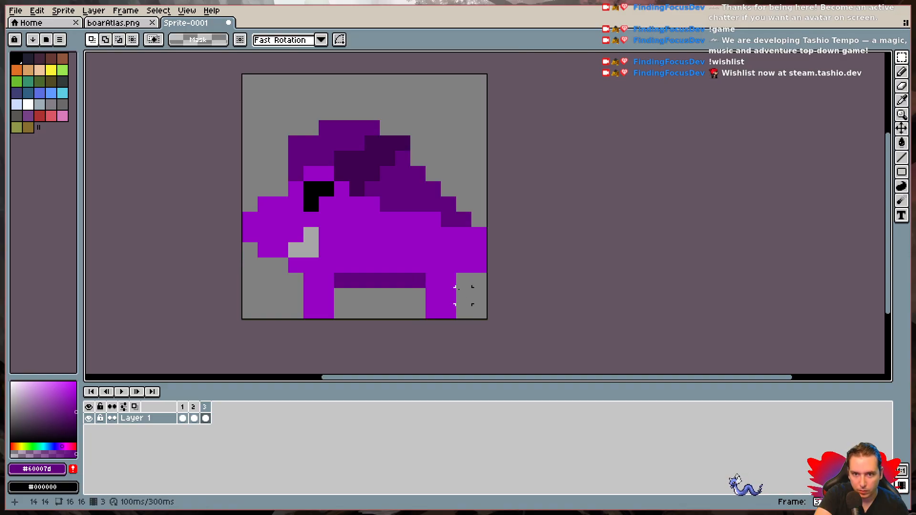
- Sample the body purple #9703c4 and paint one pixel directly behind the top of the rear leg in frame 3
{"action": "key", "text": "i"}
{"action": "left_click", "coordinate": [455, 257]}
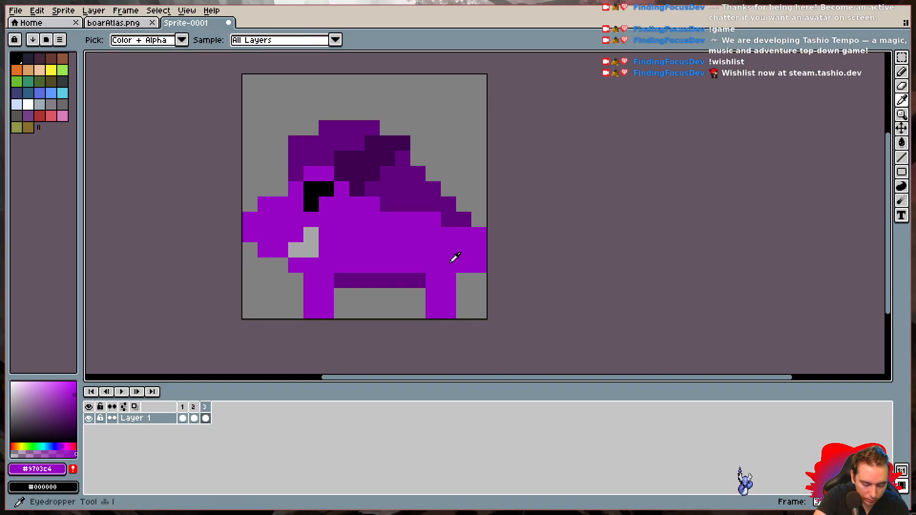
{"action": "key", "text": "b"}
{"action": "left_click", "coordinate": [465, 276]}
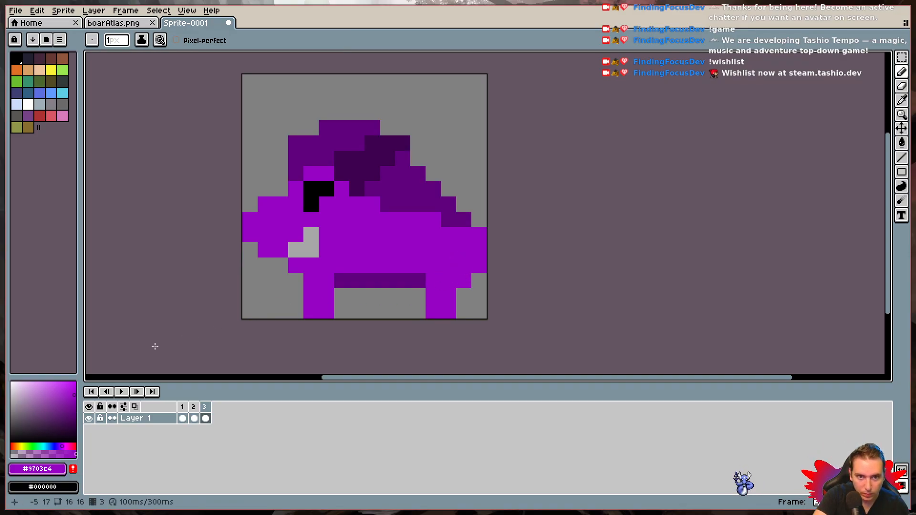
- Play the left-facing animation, stop it, and step through frames 1 to 3 to check the leg movement
{"action": "left_click", "coordinate": [122, 392]}
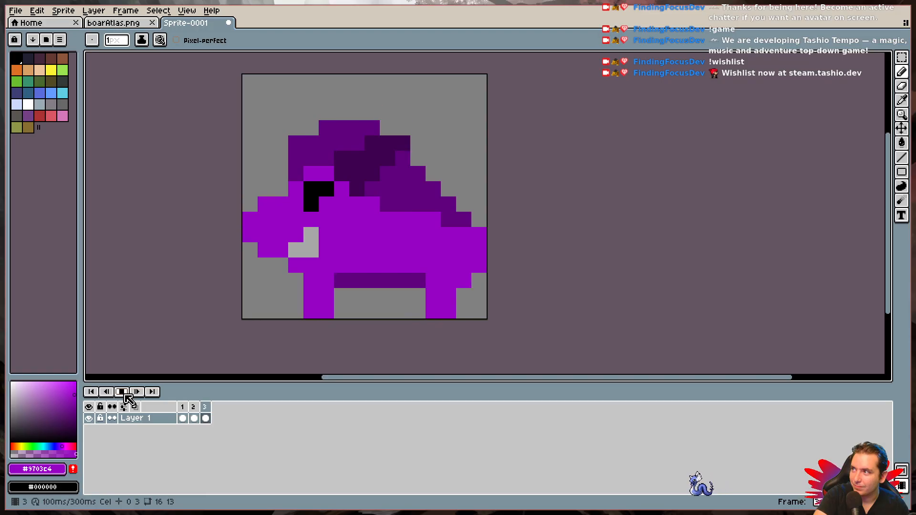
{"action": "left_click", "coordinate": [122, 392]}
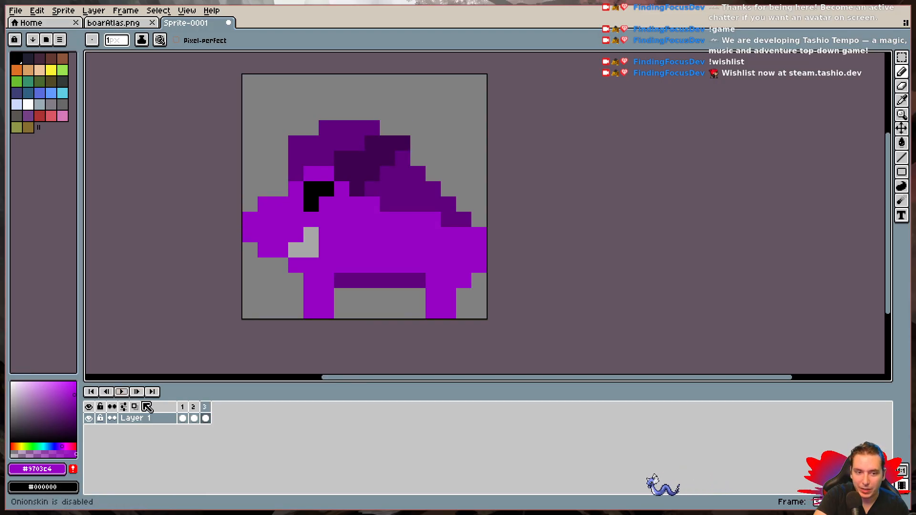
{"action": "left_click", "coordinate": [182, 407]}
{"action": "left_click", "coordinate": [193, 407]}
{"action": "left_click", "coordinate": [204, 407]}
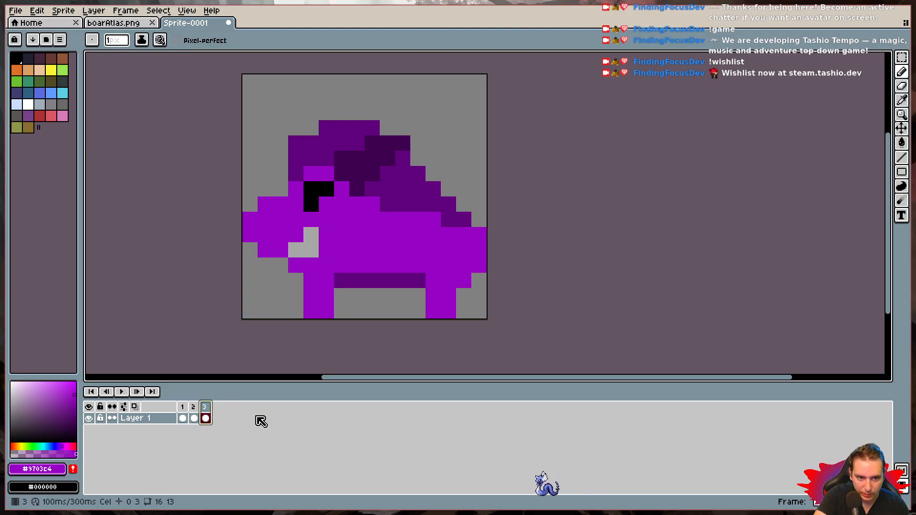
- Add frame 4 and shift the boar's front leg one pixel to the right
{"action": "key", "text": "alt+n"}
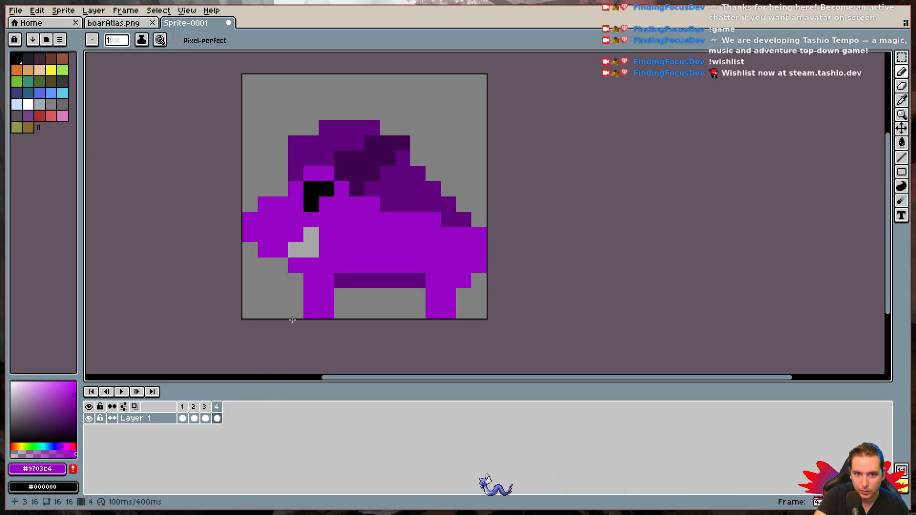
{"action": "left_click", "coordinate": [902, 57]}
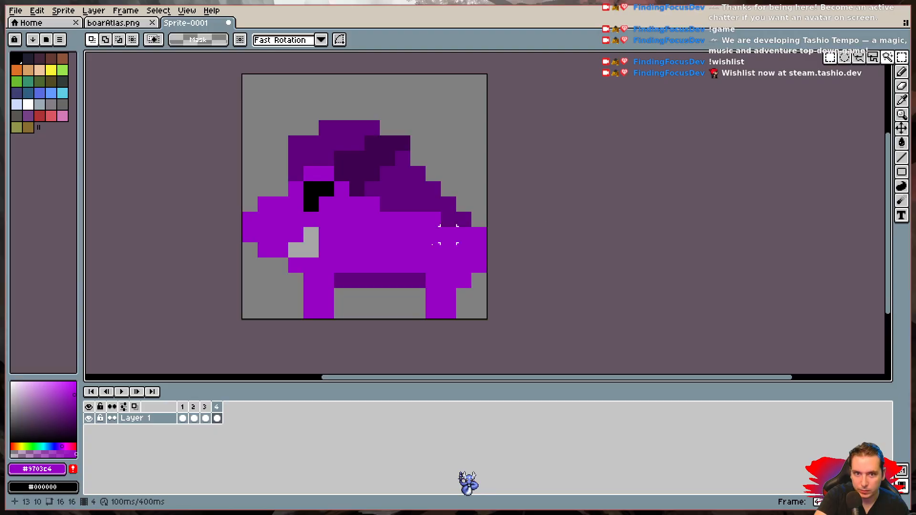
{"action": "left_click_drag", "start_coordinate": [311, 280], "coordinate": [327, 321]}
{"action": "key", "text": "Right"}
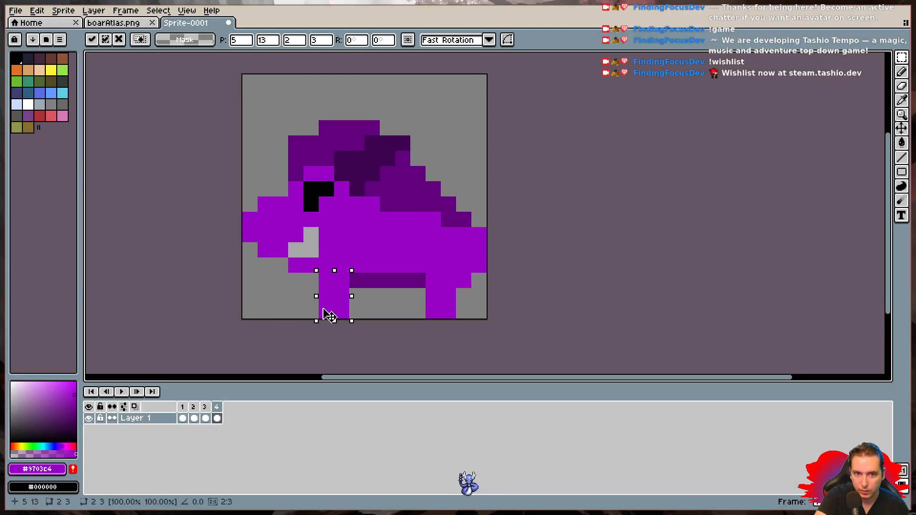
{"action": "key", "text": "ctrl+d"}
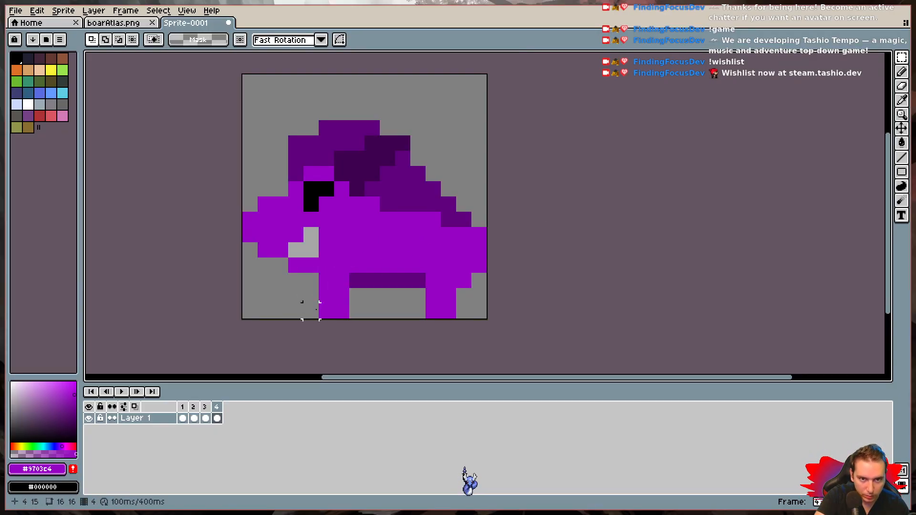
- Play the four-frame walking animation at both small and enlarged size, then stop it
{"action": "left_click", "coordinate": [121, 395]}
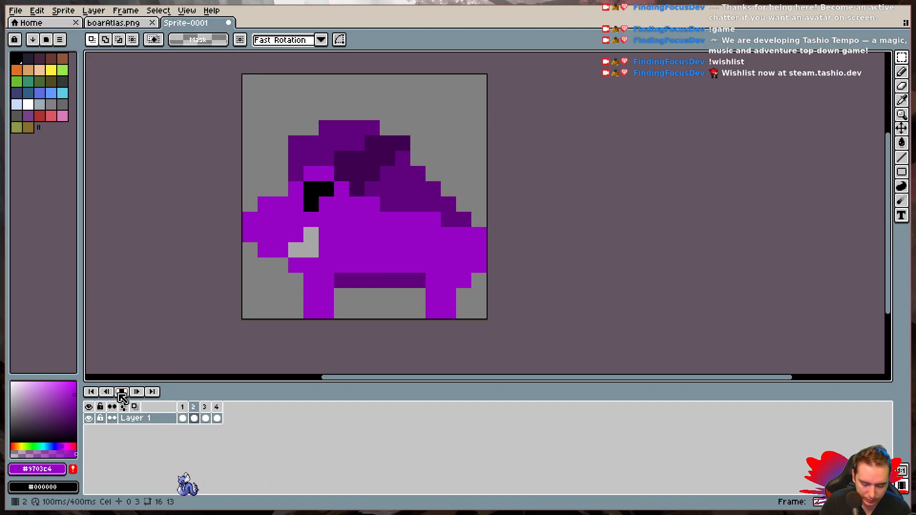
{"action": "scroll", "coordinate": [190, 337], "scroll_direction": "down", "scroll_amount": 4}
{"action": "scroll", "coordinate": [241, 319], "scroll_direction": "down", "scroll_amount": 1}
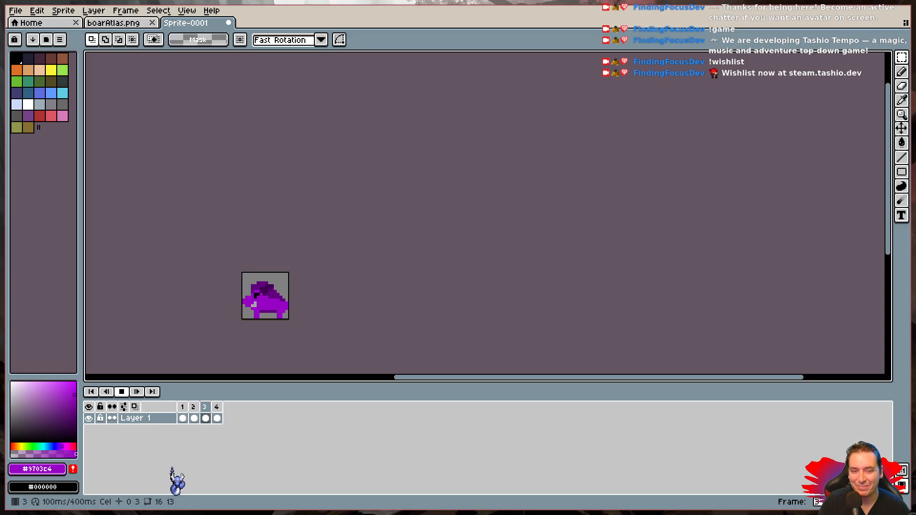
{"action": "scroll", "coordinate": [242, 319], "scroll_direction": "up", "scroll_amount": 6}
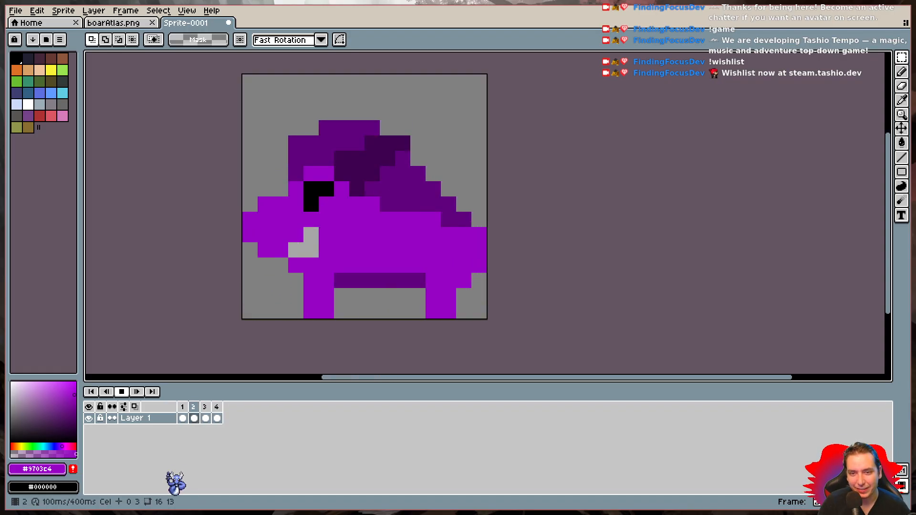
{"action": "left_click", "coordinate": [122, 391]}
- In frame 3, erase the extra pixel behind the top of the rear leg and replay the animation
{"action": "left_click", "coordinate": [205, 407]}
{"action": "key", "text": "b"}
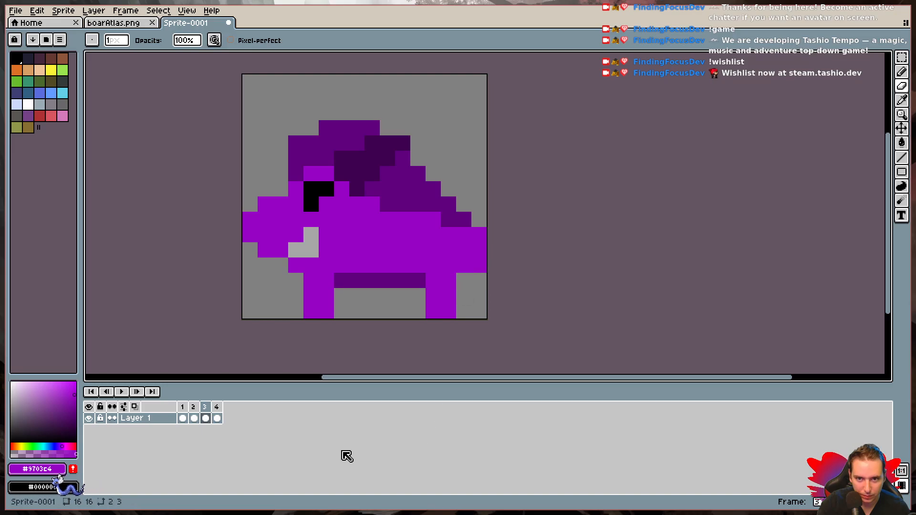
{"action": "left_click", "coordinate": [122, 392]}
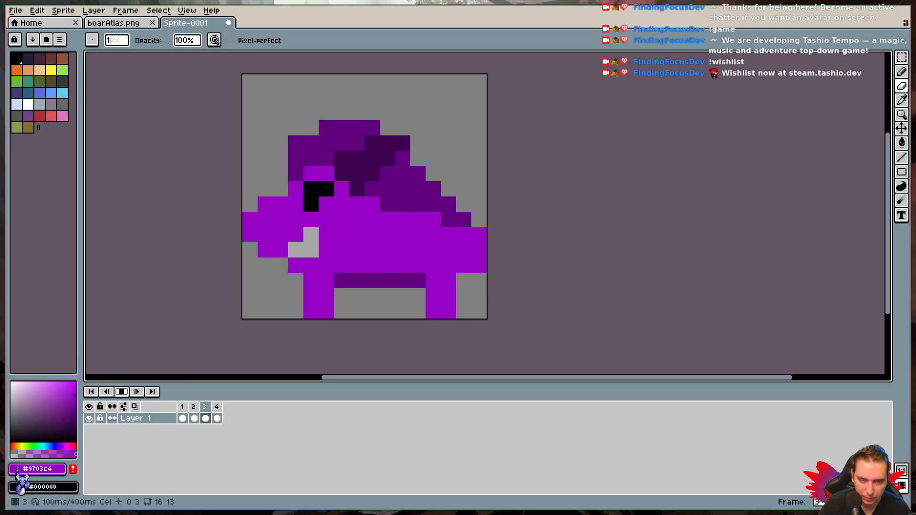
- Watch the walking animation at small and enlarged size, pausing to check the legs in frame 4
{"action": "scroll", "coordinate": [205, 341], "scroll_direction": "down", "scroll_amount": 3}
{"action": "scroll", "coordinate": [205, 341], "scroll_direction": "down", "scroll_amount": 1}
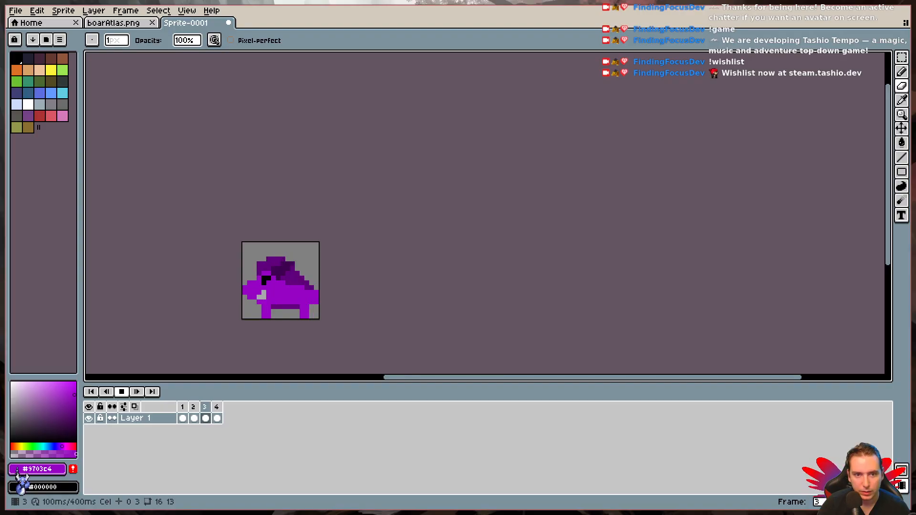
{"action": "left_click", "coordinate": [122, 391]}
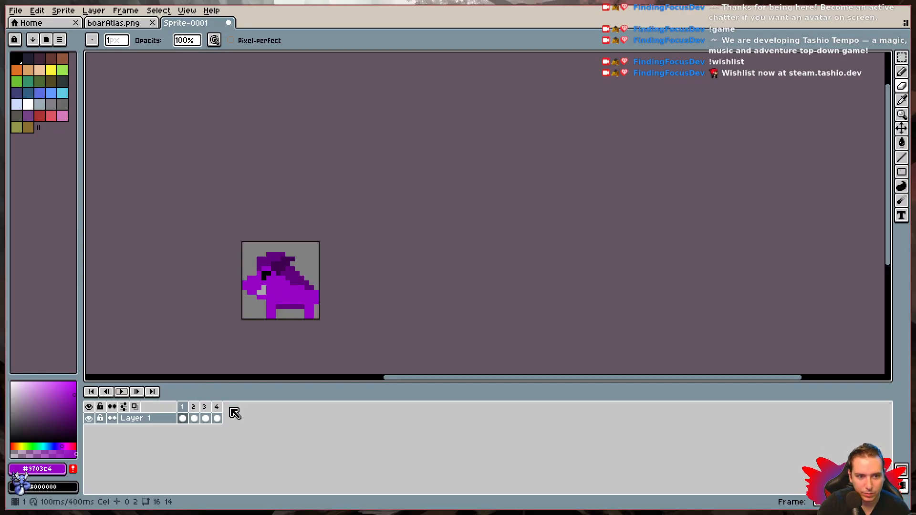
{"action": "left_click", "coordinate": [216, 417]}
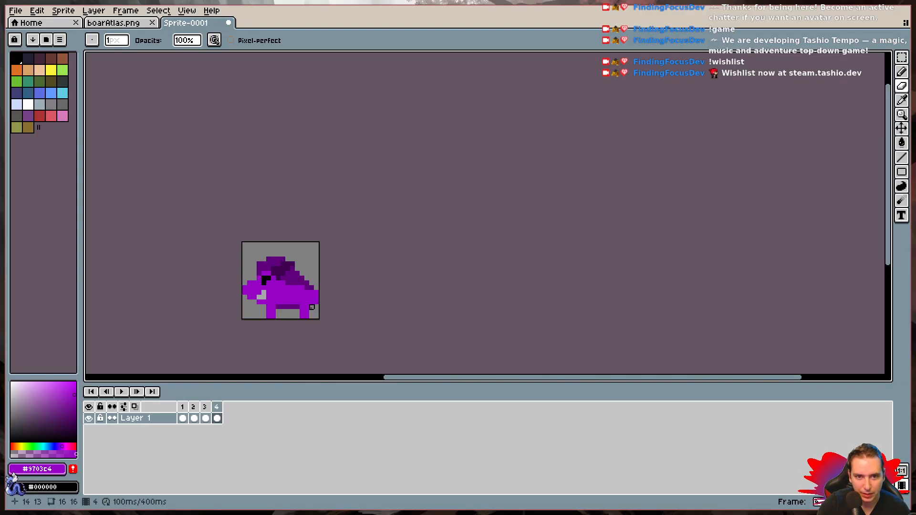
{"action": "left_click", "coordinate": [120, 392]}
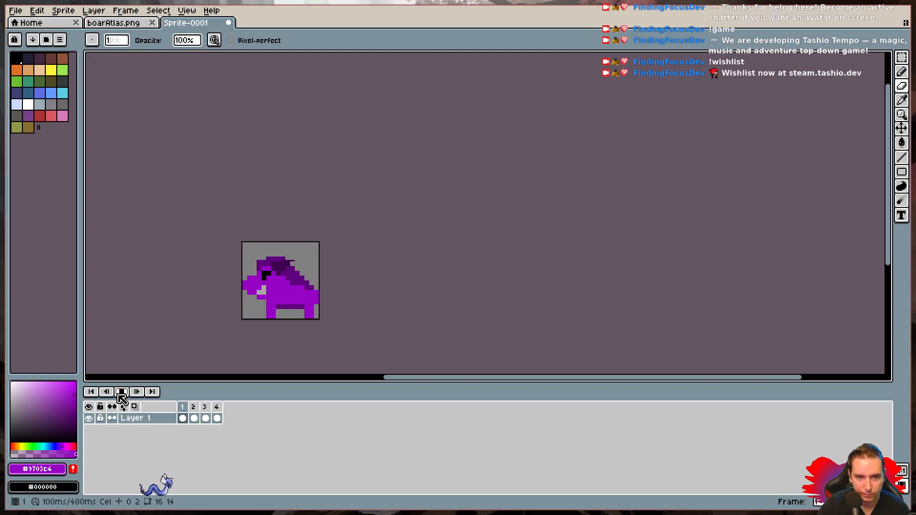
{"action": "scroll", "coordinate": [242, 319], "scroll_direction": "up", "scroll_amount": 5}
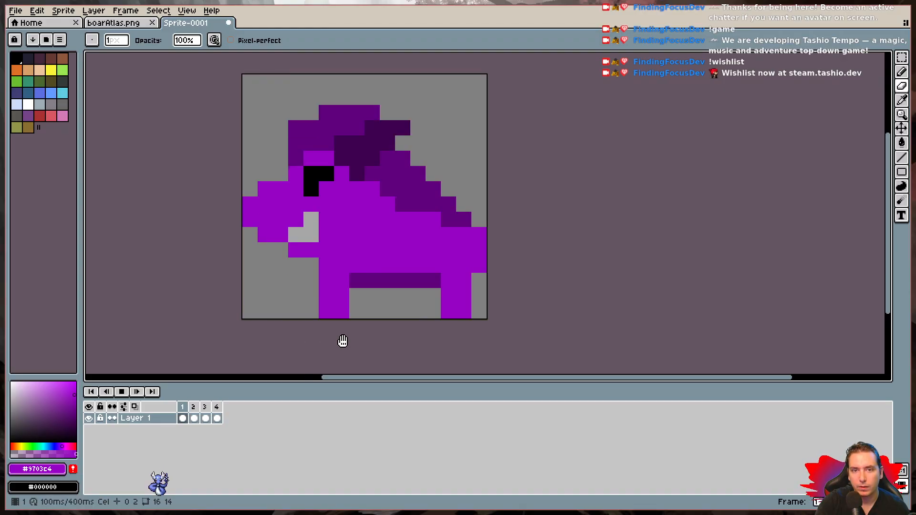
- Stop playback and compare frames 1 and 2 repeatedly, stepping through frames 3 and 4 to examine the body and mane
{"action": "left_click", "coordinate": [122, 391]}
{"action": "left_click", "coordinate": [182, 409]}
{"action": "left_click", "coordinate": [192, 411]}
{"action": "left_click", "coordinate": [182, 414]}
{"action": "left_click", "coordinate": [193, 415]}
{"action": "left_click", "coordinate": [183, 415]}
{"action": "left_click", "coordinate": [191, 410]}
{"action": "left_click", "coordinate": [204, 411]}
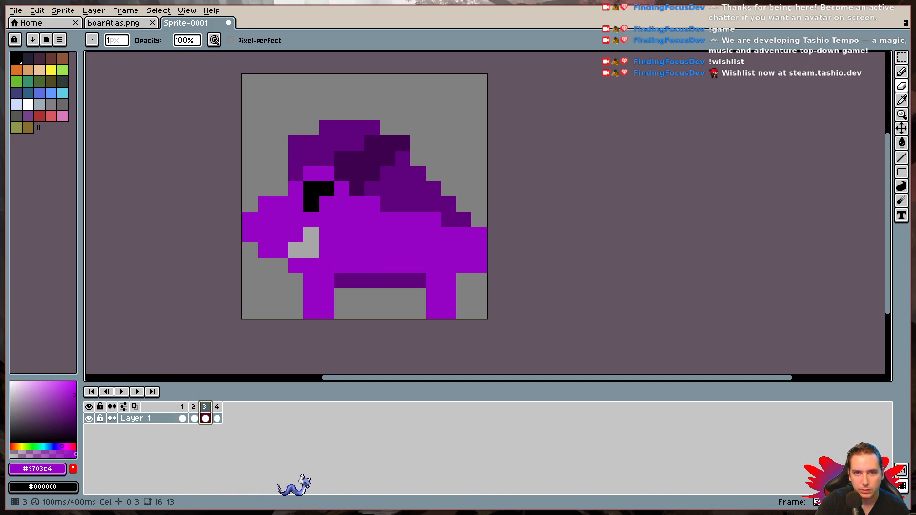
{"action": "left_click", "coordinate": [216, 410]}
{"action": "left_click", "coordinate": [225, 411]}
{"action": "left_click", "coordinate": [181, 408]}
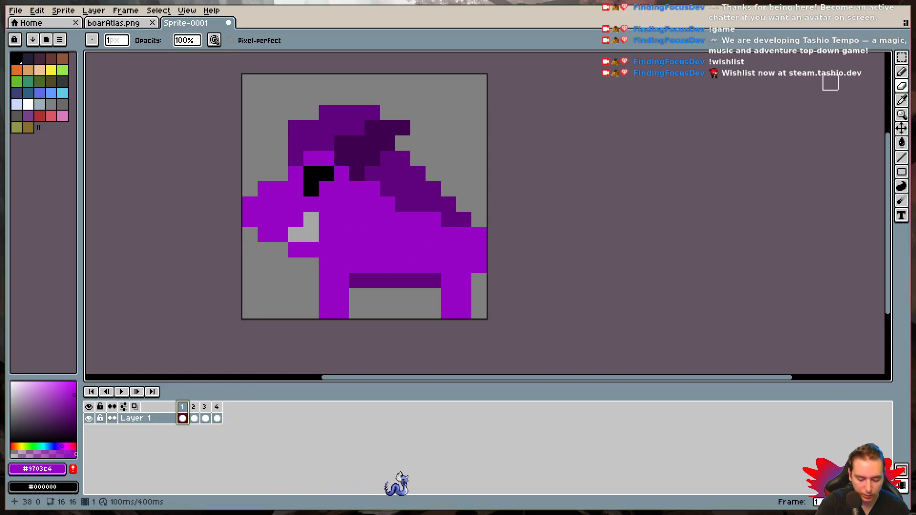
- In frames 2 to 4, recolor the lower front pixel of the back mane to body purple #9703c4 and briefly play the animation
{"action": "key", "text": "i"}
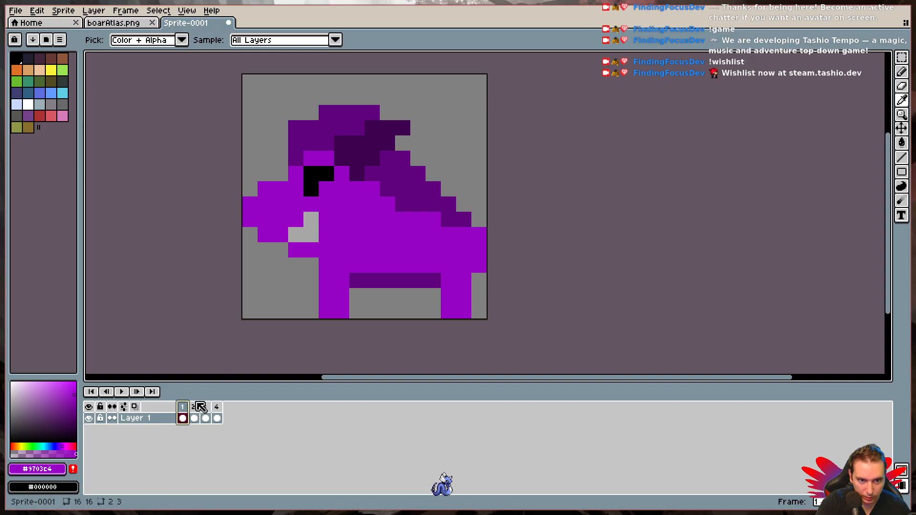
{"action": "key", "text": "Right"}
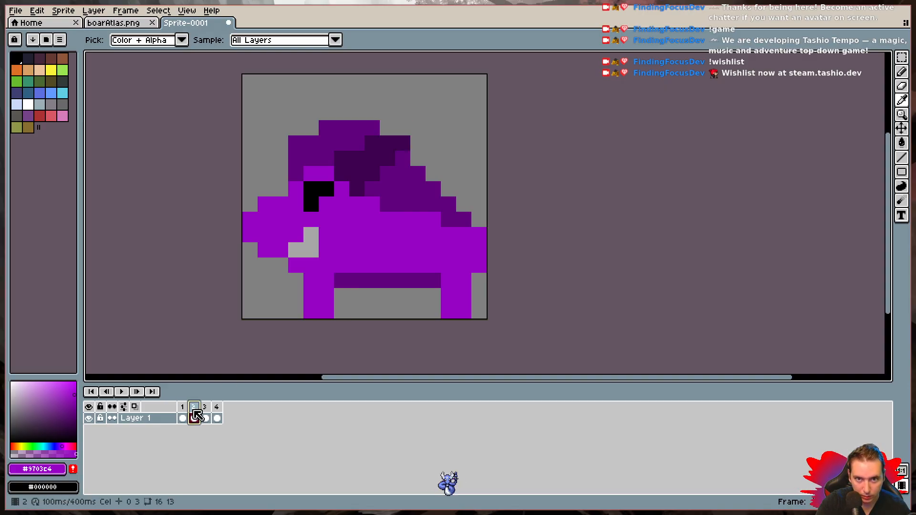
{"action": "key", "text": "b"}
{"action": "left_click", "coordinate": [388, 204]}
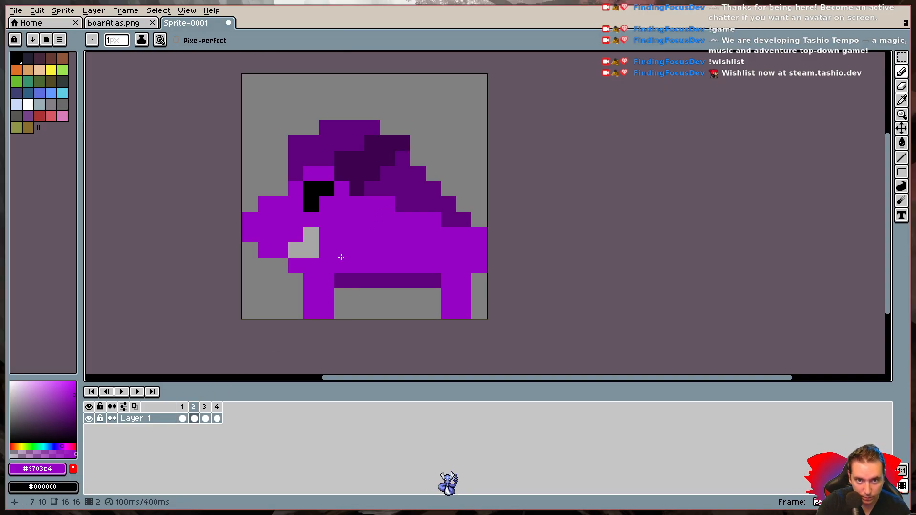
{"action": "left_click", "coordinate": [206, 408]}
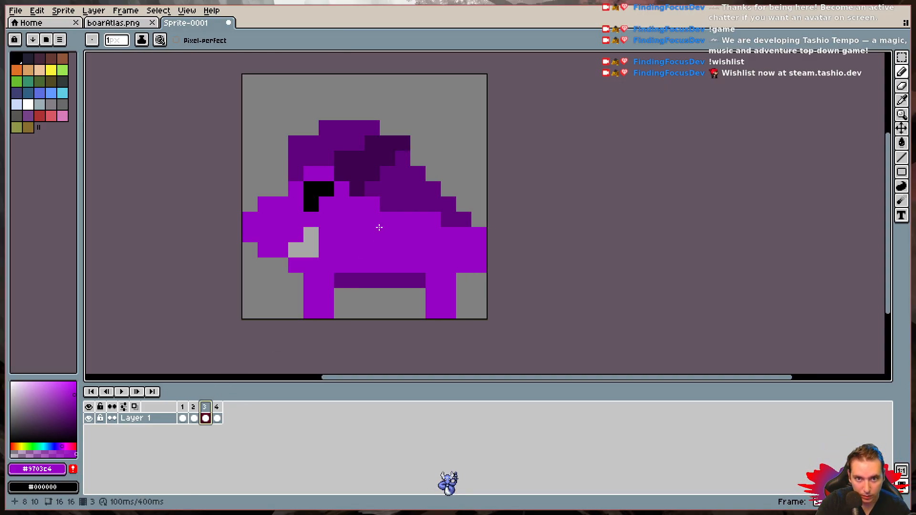
{"action": "left_click", "coordinate": [217, 411]}
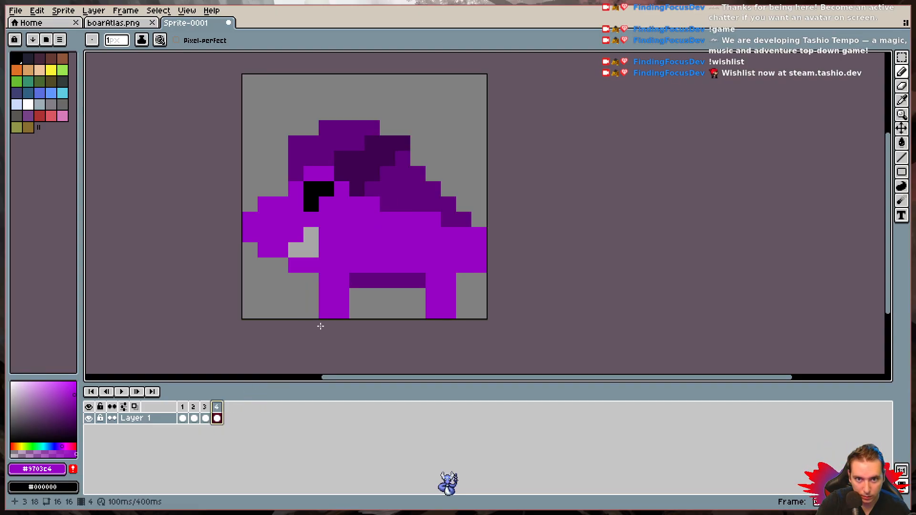
{"action": "left_click", "coordinate": [123, 391]}
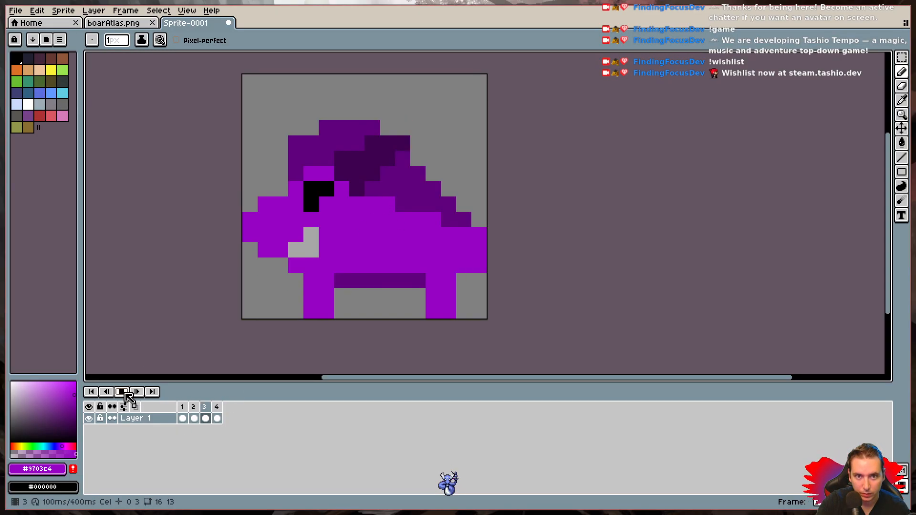
{"action": "left_click", "coordinate": [122, 391]}
- In frames 2 to 4, recolor the mane pixel just behind the darkest lower tip to body purple #9703c4
{"action": "left_click", "coordinate": [194, 407]}
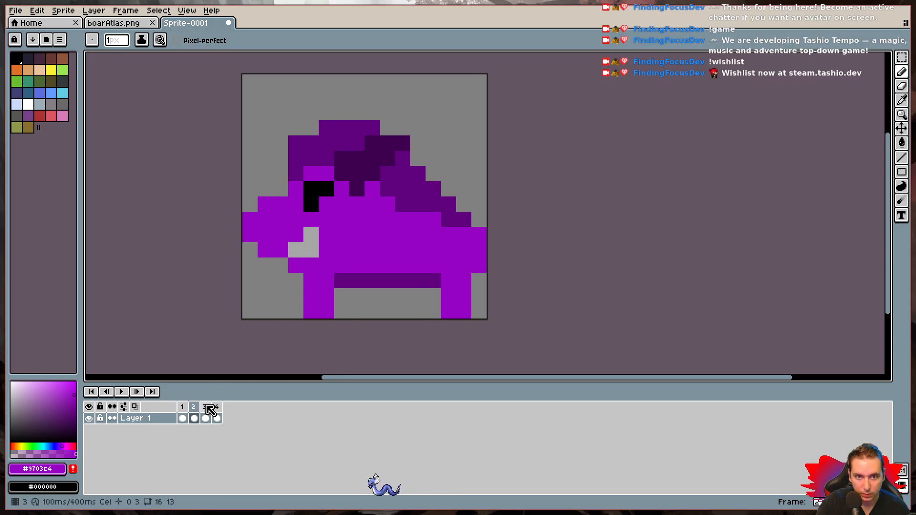
{"action": "key", "text": "Right"}
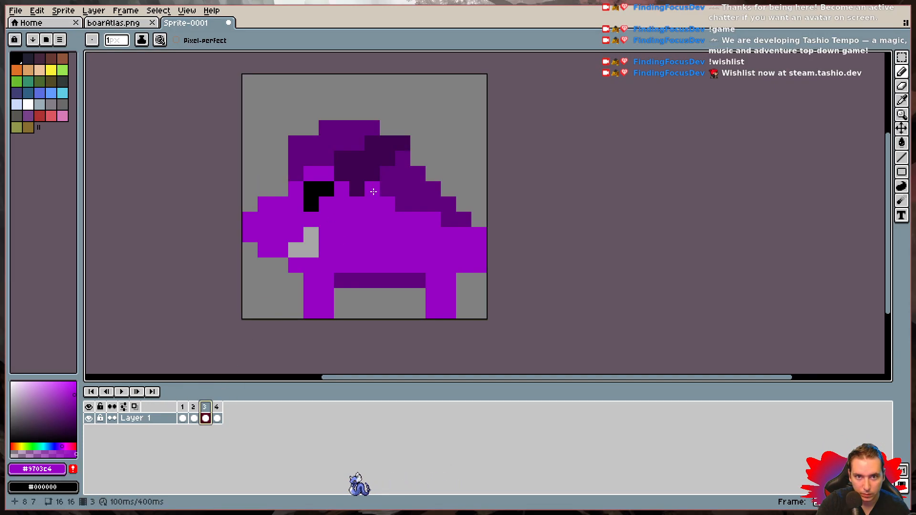
{"action": "left_click", "coordinate": [217, 407]}
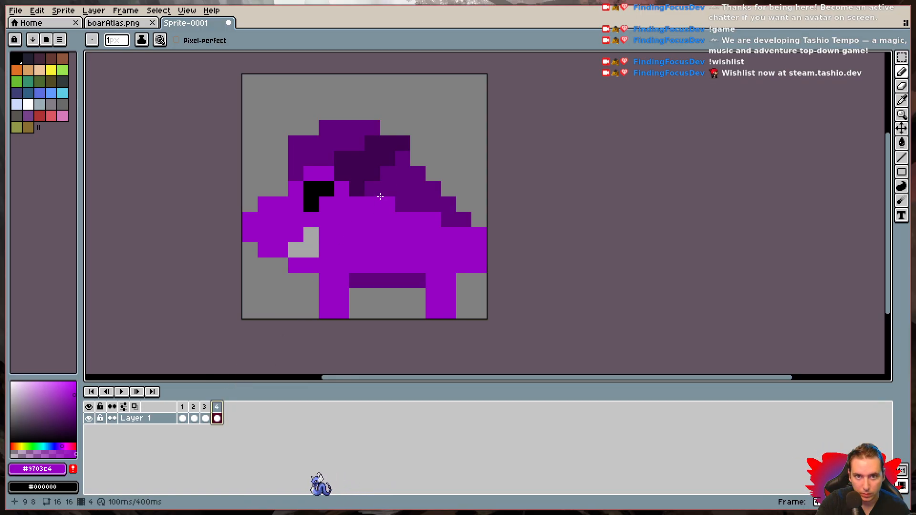
- Replay the walking animation at enlarged and small size to review the mane changes, and stop it
{"action": "left_click", "coordinate": [121, 391]}
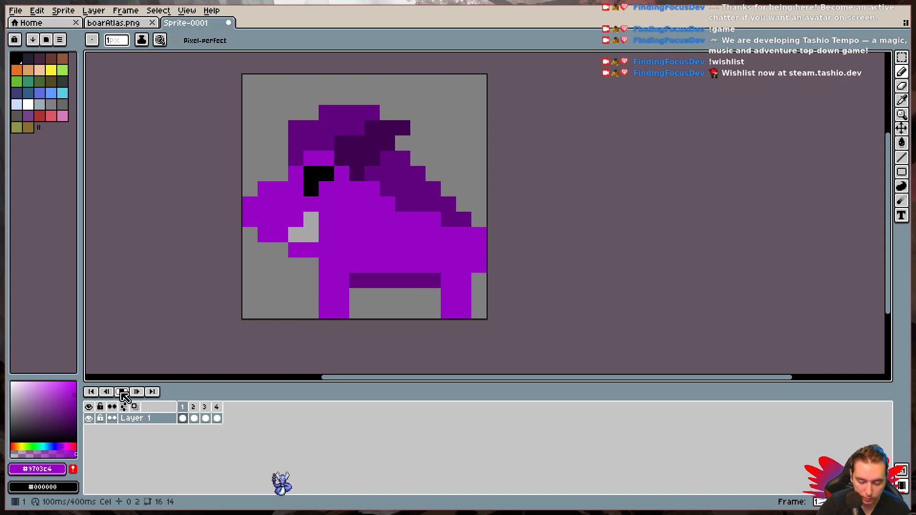
{"action": "scroll", "coordinate": [143, 355], "scroll_direction": "down", "scroll_amount": 4}
{"action": "scroll", "coordinate": [280, 280], "scroll_direction": "down", "scroll_amount": 1}
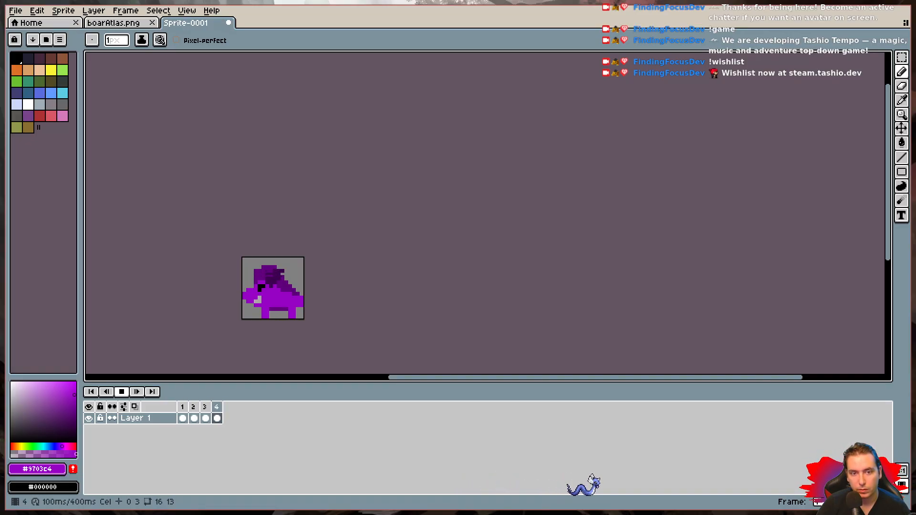
{"action": "scroll", "coordinate": [243, 317], "scroll_direction": "up", "scroll_amount": 4}
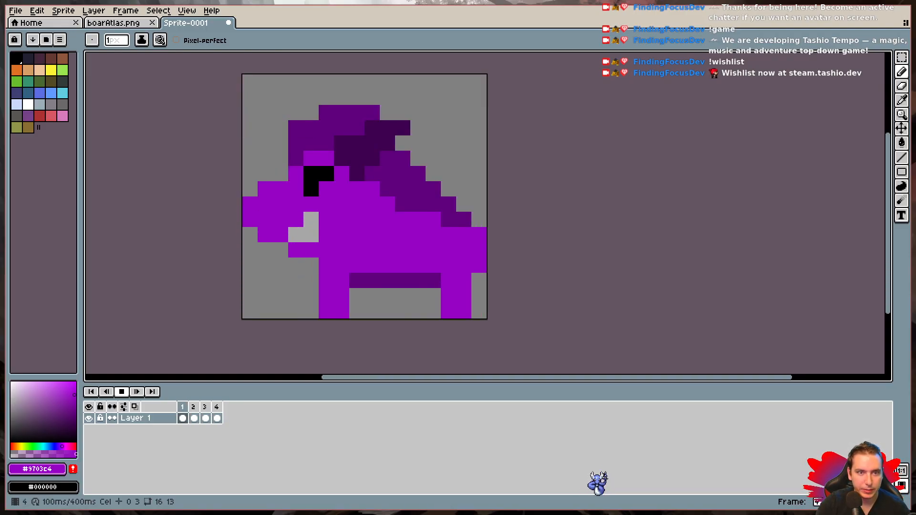
{"action": "left_click", "coordinate": [125, 392]}
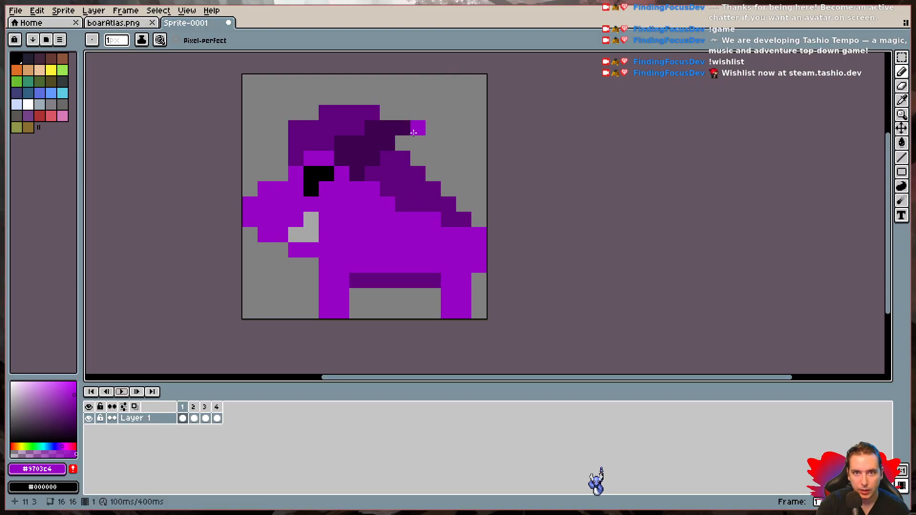
- Pick mane purple #60007d, try filling the notch under the mane's rear tip in frame 1, and compare with boarAtlas.png
{"action": "key", "text": "i"}
{"action": "left_click", "coordinate": [408, 174]}
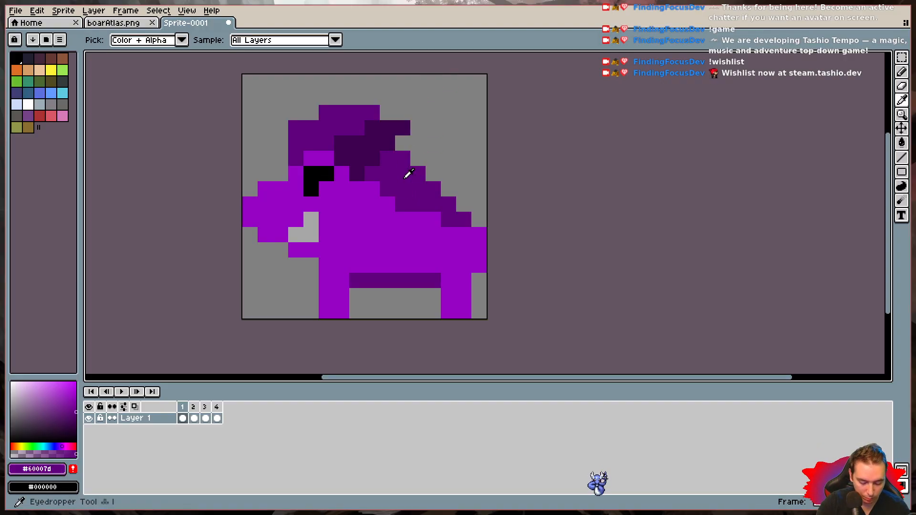
{"action": "key", "text": "b"}
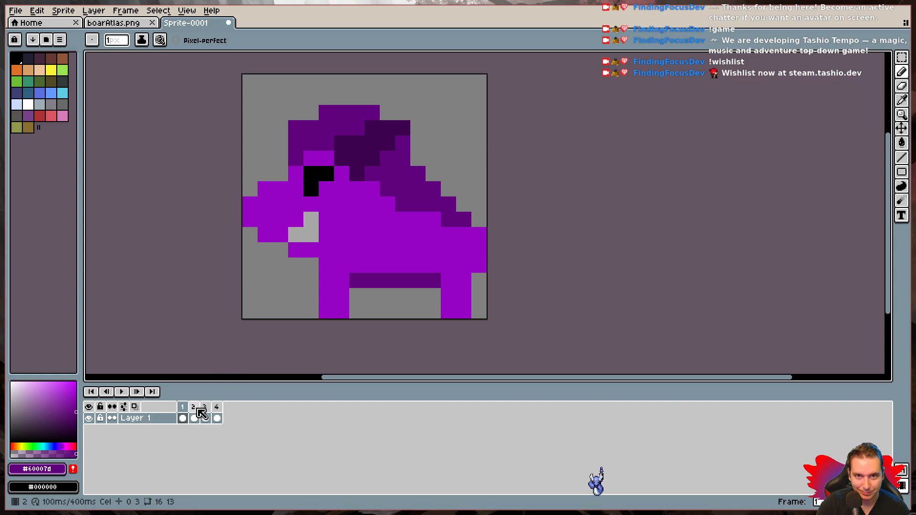
{"action": "left_click", "coordinate": [120, 23]}
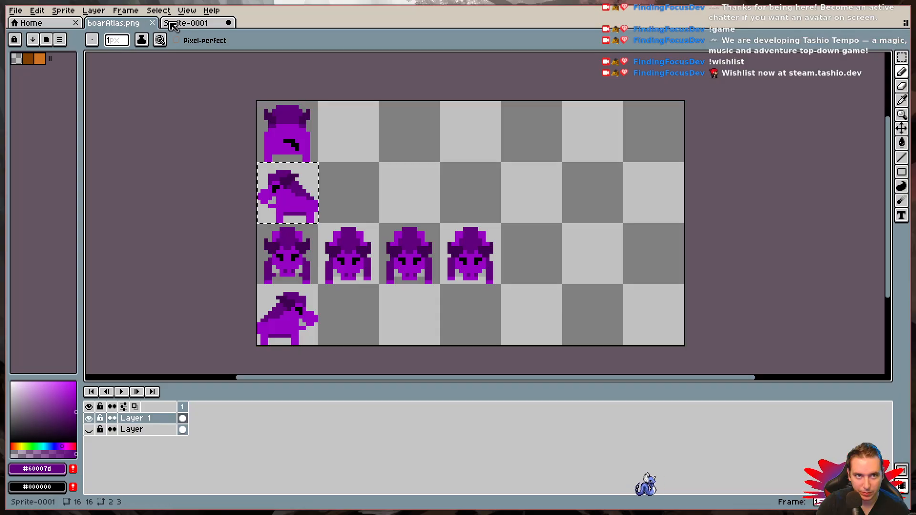
{"action": "left_click", "coordinate": [210, 23]}
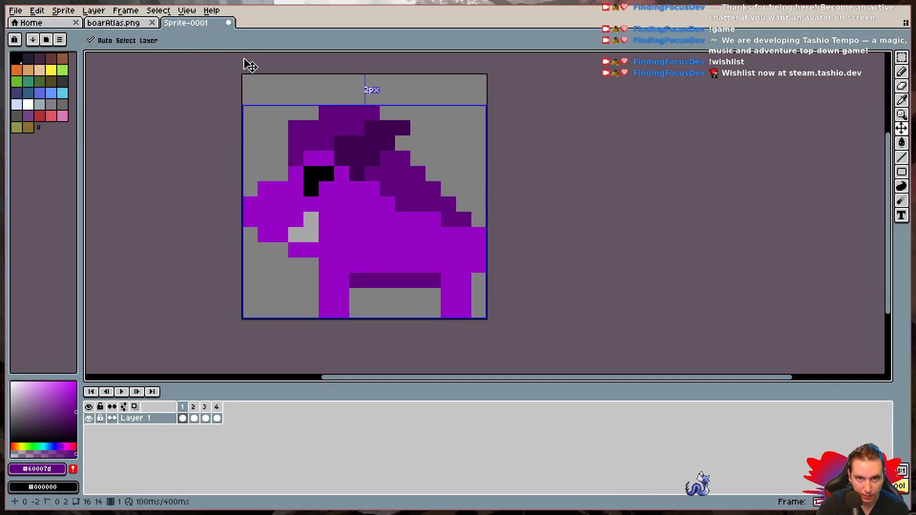
- Add one #60007d pixel directly behind the top of the rear leg in frames 3 and 4
{"action": "left_click", "coordinate": [201, 411]}
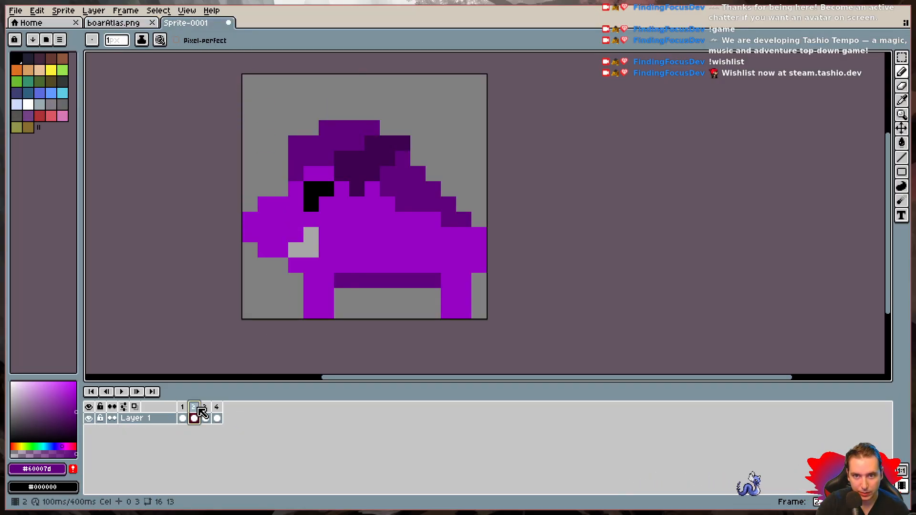
{"action": "left_click", "coordinate": [462, 281]}
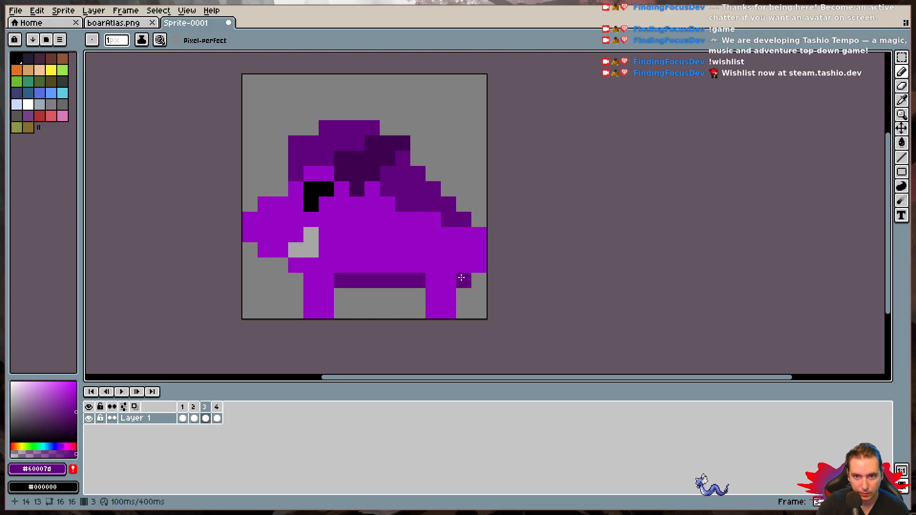
{"action": "left_click", "coordinate": [217, 405]}
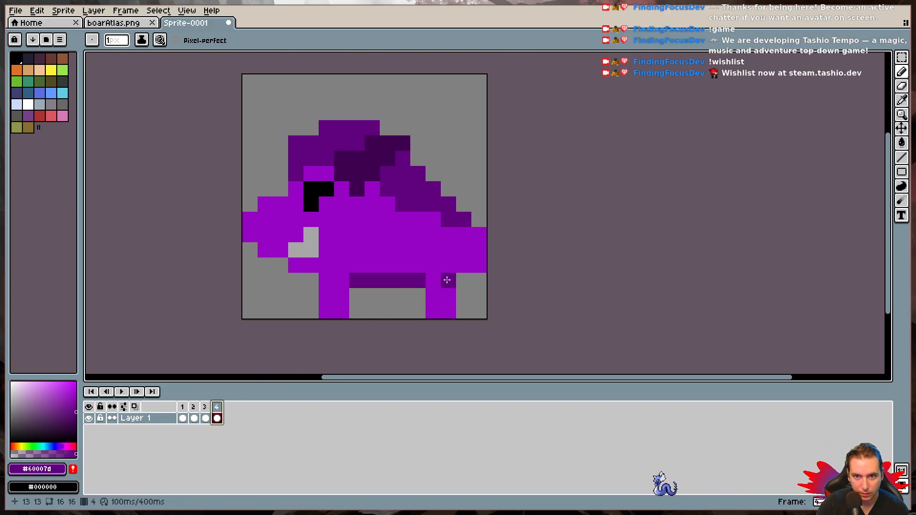
- Play the animation from frame 1 at enlarged and small size to check the rear leg shading, and stop it
{"action": "left_click", "coordinate": [137, 392]}
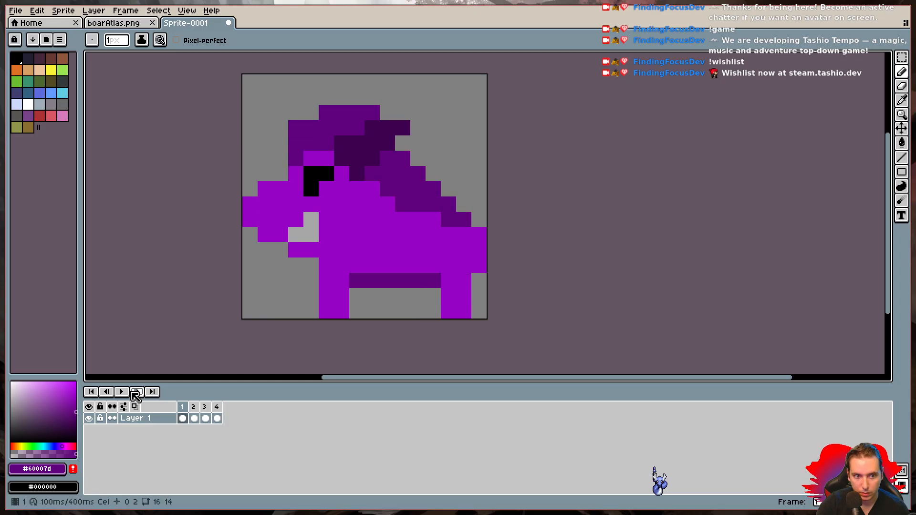
{"action": "left_click", "coordinate": [122, 391]}
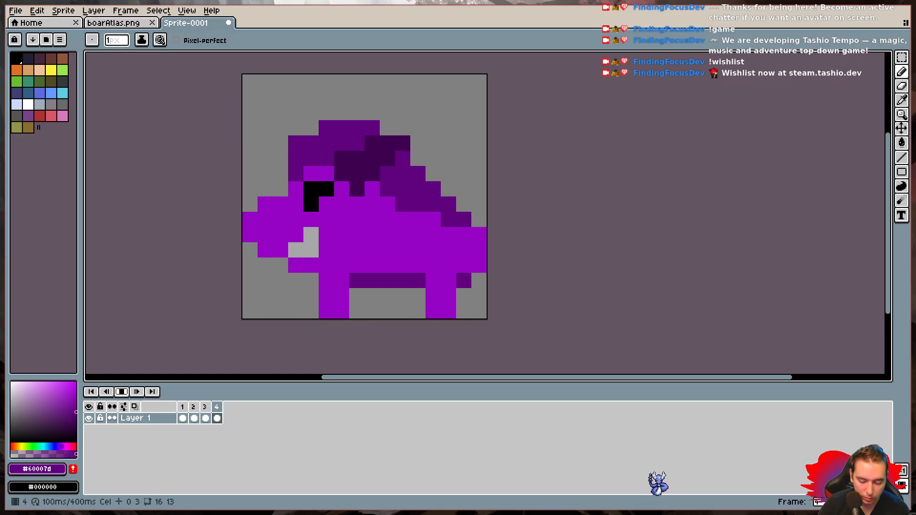
{"action": "scroll", "coordinate": [242, 320], "scroll_direction": "down", "scroll_amount": 3}
{"action": "scroll", "coordinate": [242, 319], "scroll_direction": "down", "scroll_amount": 1}
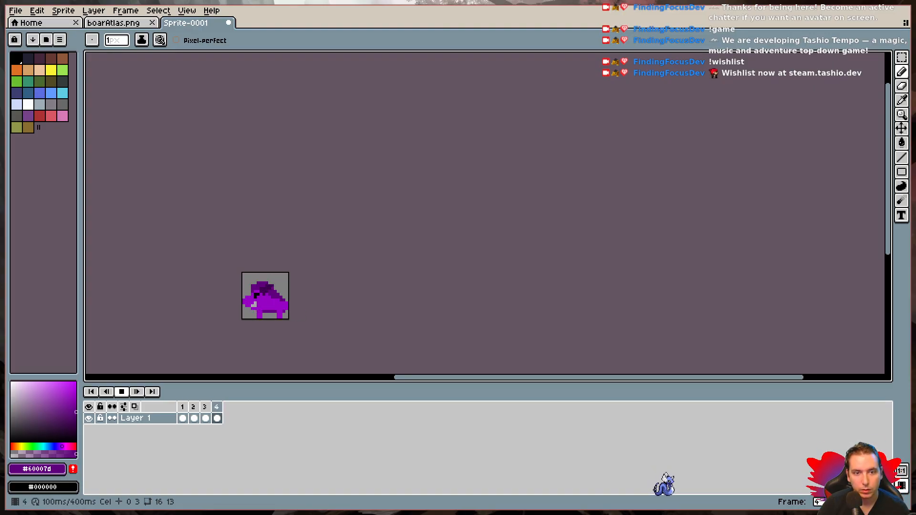
{"action": "key", "text": "Return"}
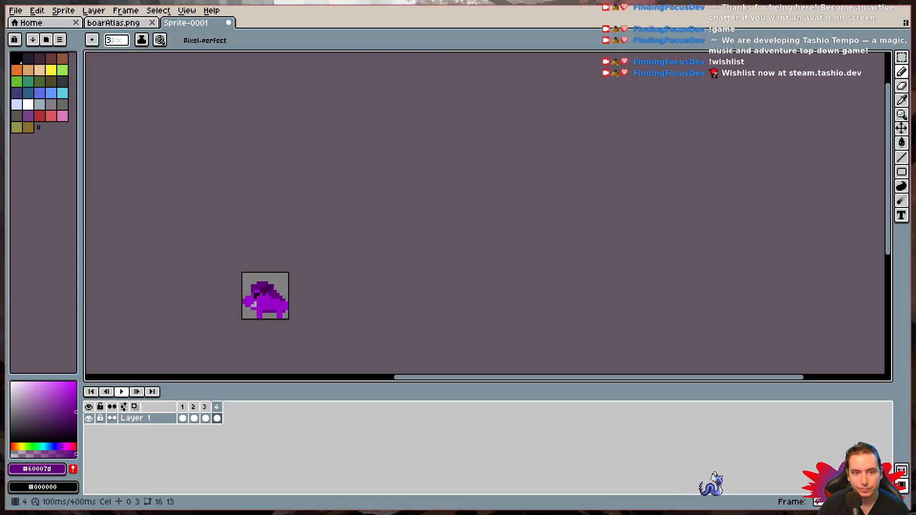
{"action": "scroll", "coordinate": [243, 317], "scroll_direction": "up", "scroll_amount": 7}
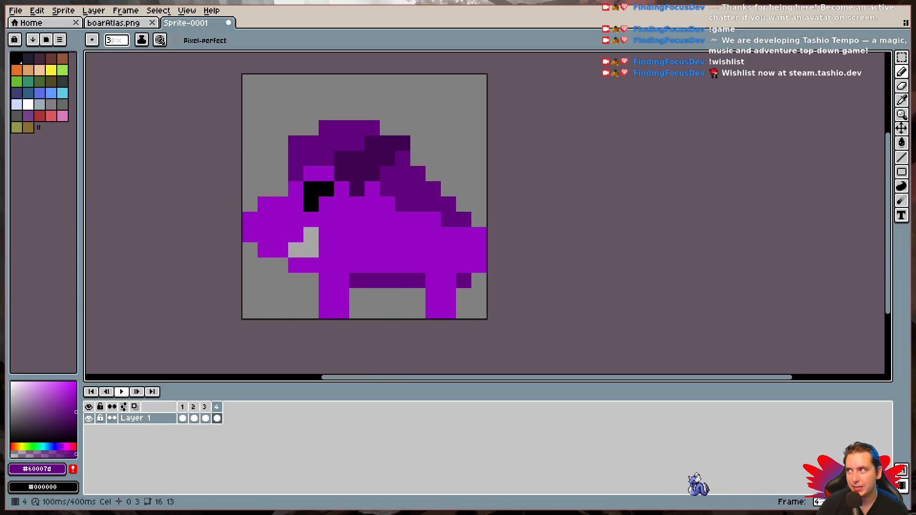
- In frame 2, paint a two-pixel-tall #60007d strip behind the front leg with a 1px brush and compare with frame 1
{"action": "left_click", "coordinate": [186, 406]}
{"action": "left_click", "coordinate": [193, 417]}
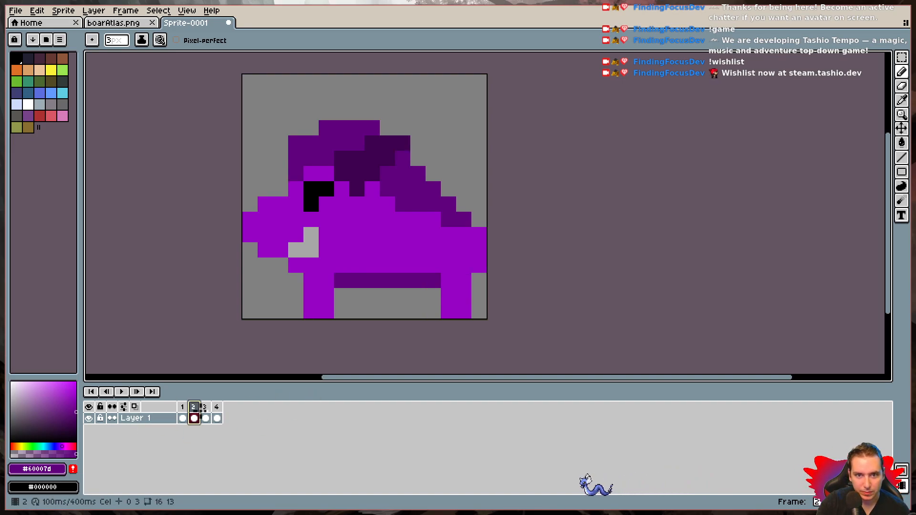
{"action": "left_click", "coordinate": [345, 292]}
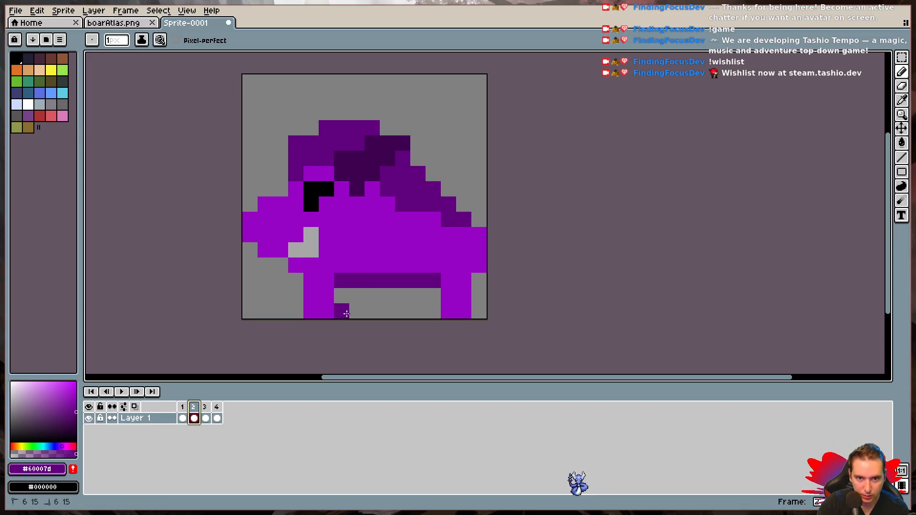
{"action": "left_click_drag", "start_coordinate": [347, 314], "coordinate": [345, 300]}
{"action": "left_click", "coordinate": [182, 418]}
{"action": "left_click", "coordinate": [194, 418]}
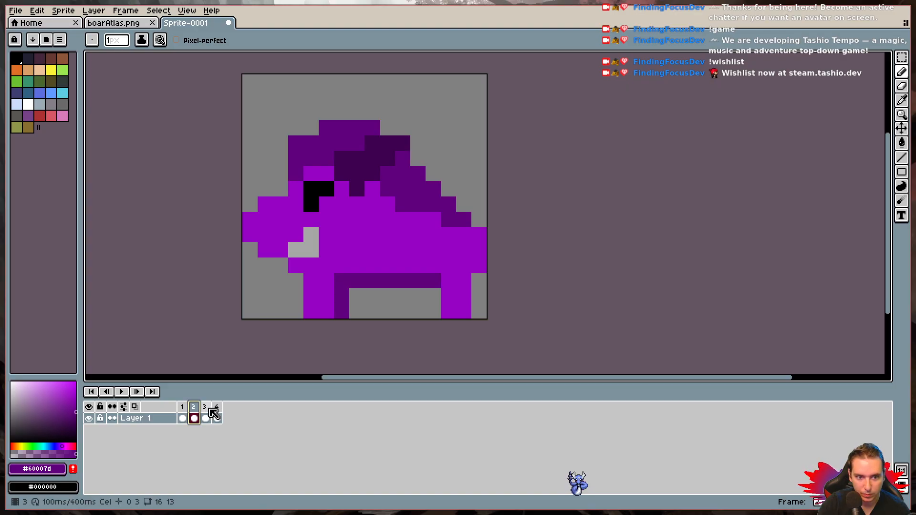
- In frame 3, paint two-pixel-tall #60007d strips behind the rear and front legs, comparing with frames 1 and 2
{"action": "left_click", "coordinate": [205, 417]}
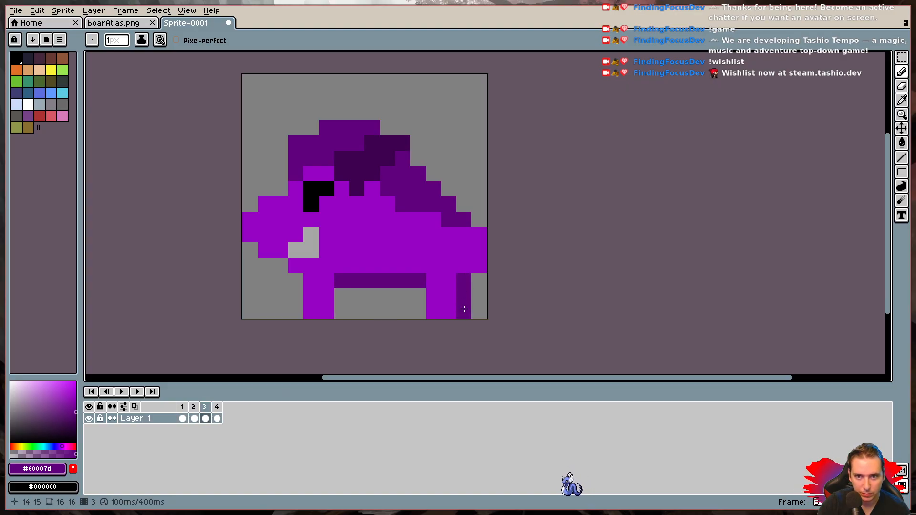
{"action": "left_click", "coordinate": [183, 418]}
{"action": "left_click", "coordinate": [194, 418]}
{"action": "left_click", "coordinate": [205, 418]}
{"action": "left_click", "coordinate": [332, 293]}
{"action": "left_click_drag", "start_coordinate": [342, 296], "coordinate": [342, 311]}
- In frame 4, extend the #60007d shading behind the rear leg down to the foot and compare with frame 3
{"action": "left_click", "coordinate": [214, 412]}
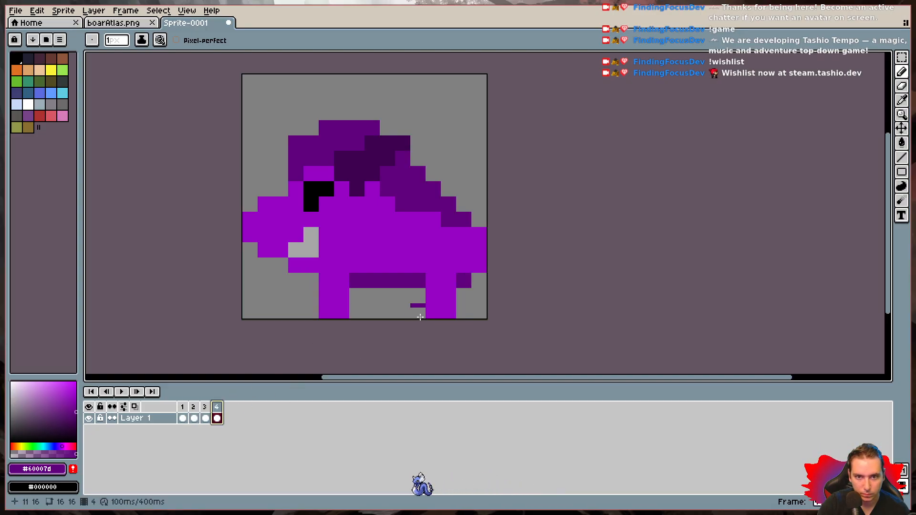
{"action": "left_click", "coordinate": [207, 411]}
{"action": "left_click", "coordinate": [217, 413]}
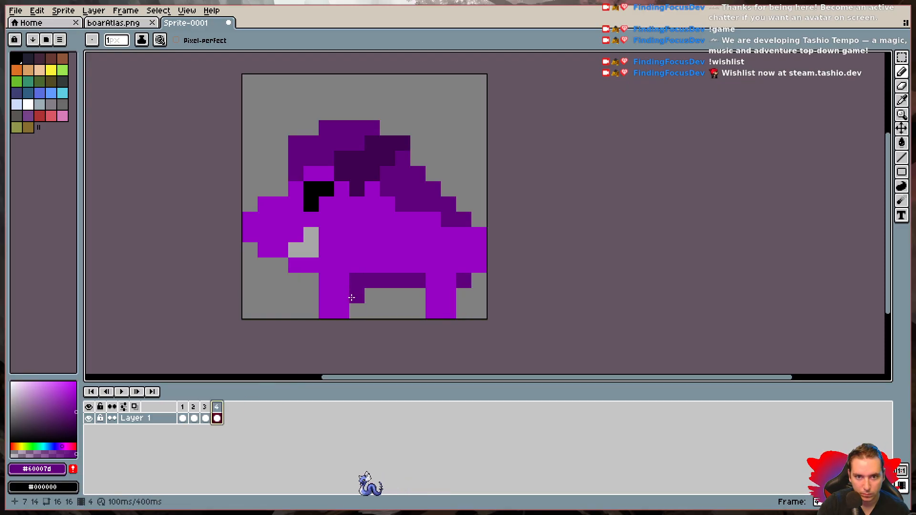
{"action": "left_click", "coordinate": [464, 311]}
{"action": "left_click", "coordinate": [205, 412]}
{"action": "left_click", "coordinate": [218, 415]}
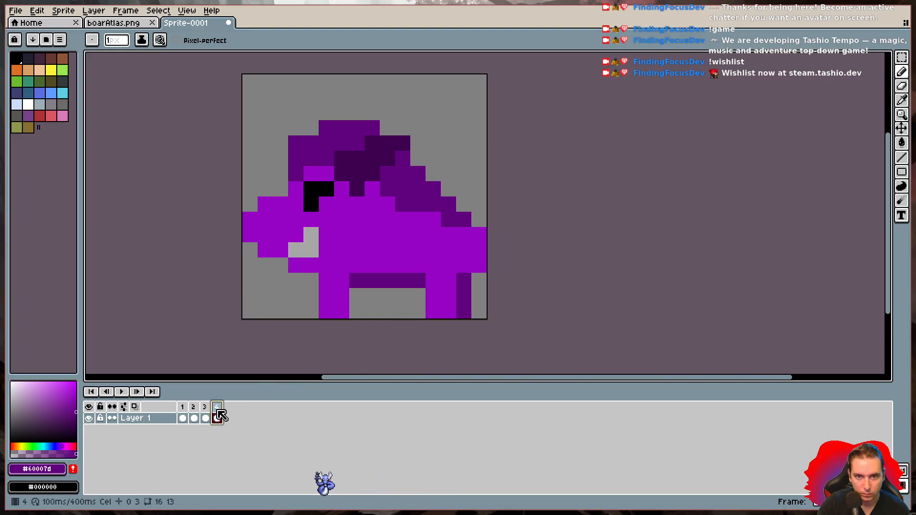
- Play the animation at enlarged and small size to check the new leg strips
{"action": "left_click", "coordinate": [115, 390]}
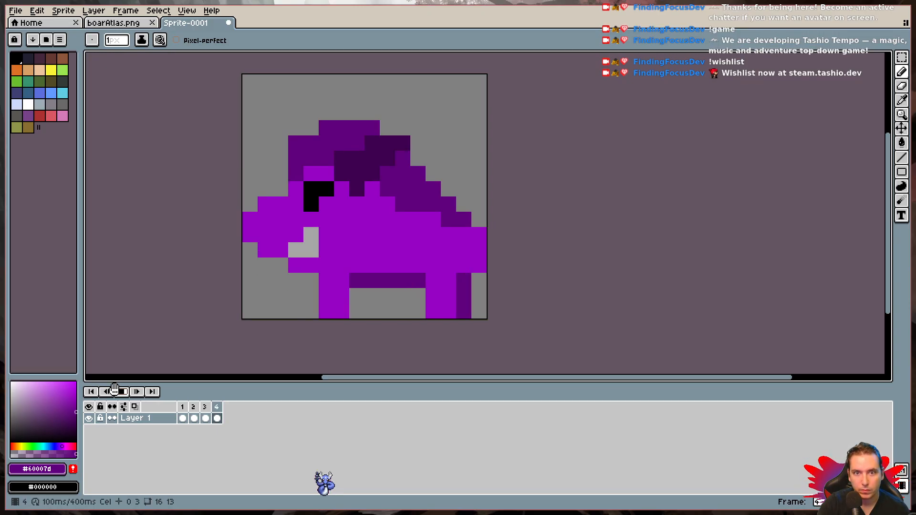
{"action": "scroll", "coordinate": [241, 319], "scroll_direction": "down", "scroll_amount": 3}
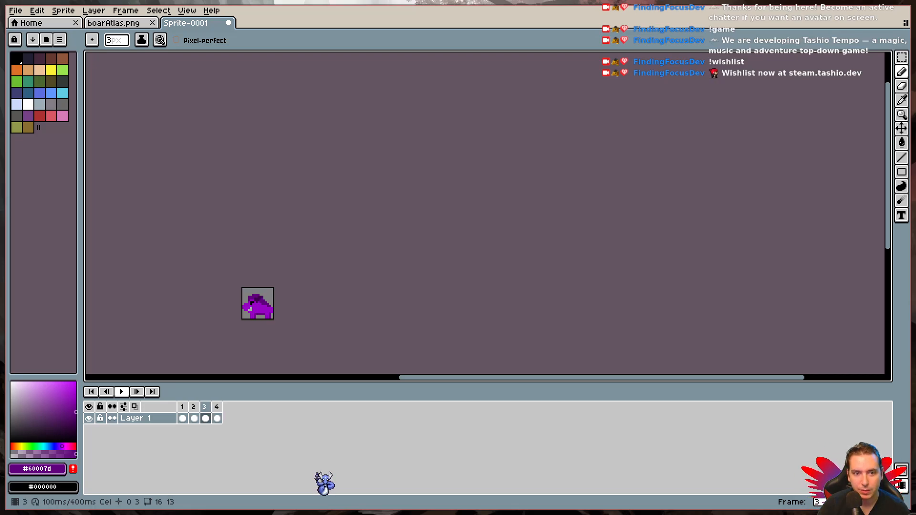
{"action": "scroll", "coordinate": [242, 319], "scroll_direction": "up", "scroll_amount": 5}
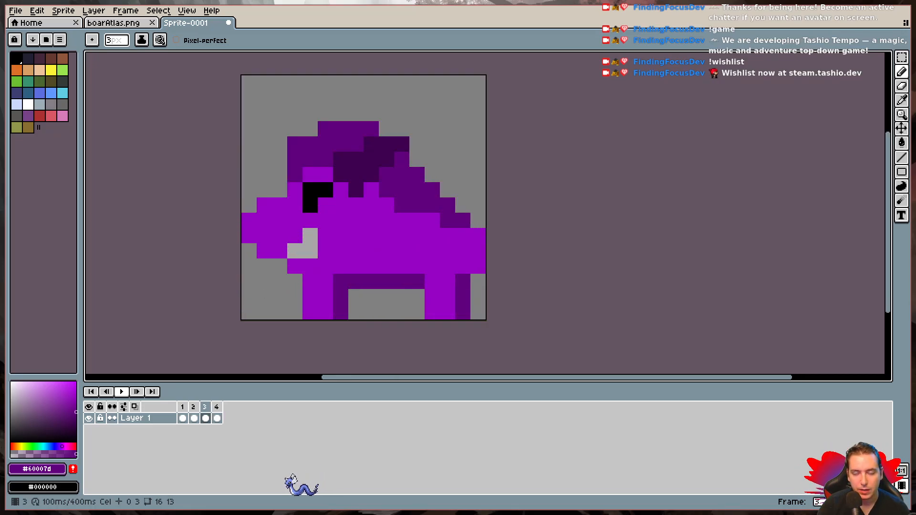
{"action": "left_click", "coordinate": [121, 392]}
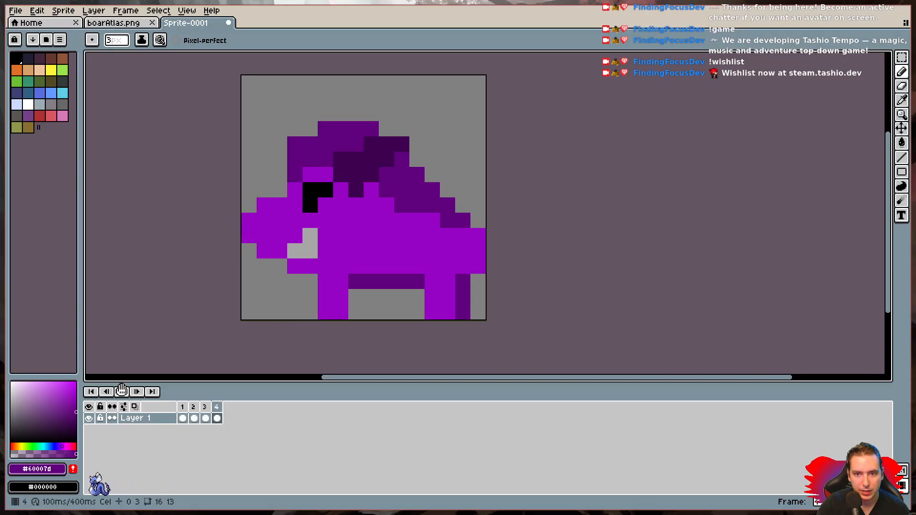
- Compare the first three frames and erase the dark strip behind the front leg in frame 3
{"action": "left_click", "coordinate": [182, 407]}
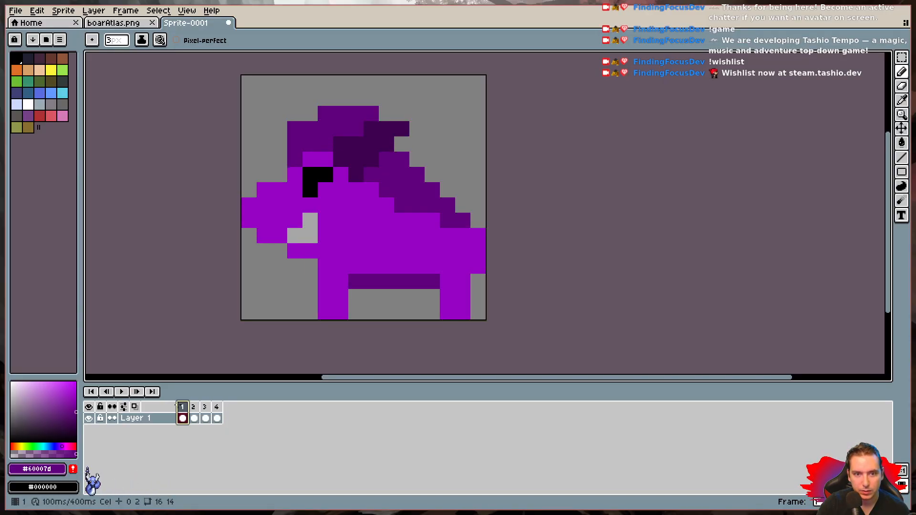
{"action": "left_click", "coordinate": [195, 419]}
{"action": "left_click", "coordinate": [208, 415]}
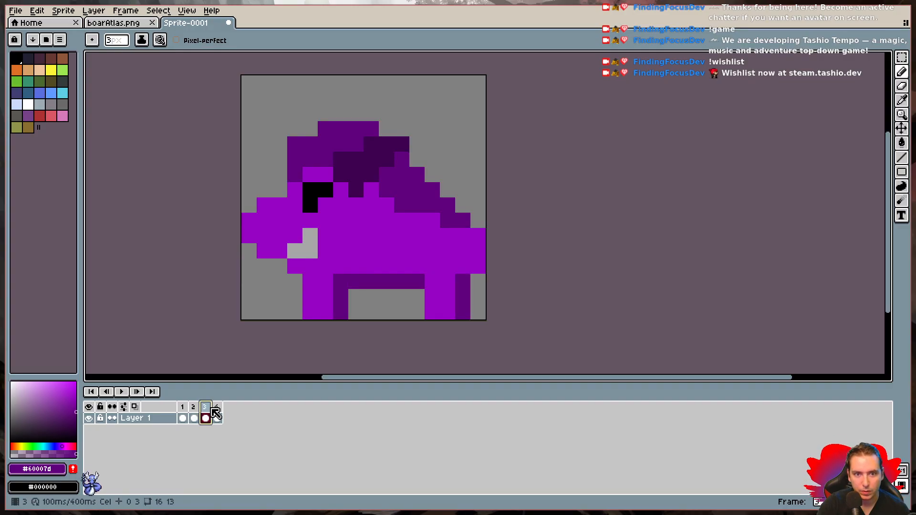
{"action": "key", "text": "e"}
{"action": "mouse_move", "coordinate": [354, 306]}
{"action": "left_mouse_down"}
{"action": "mouse_move", "coordinate": [356, 296]}
{"action": "mouse_move", "coordinate": [341, 312]}
{"action": "left_mouse_up"}
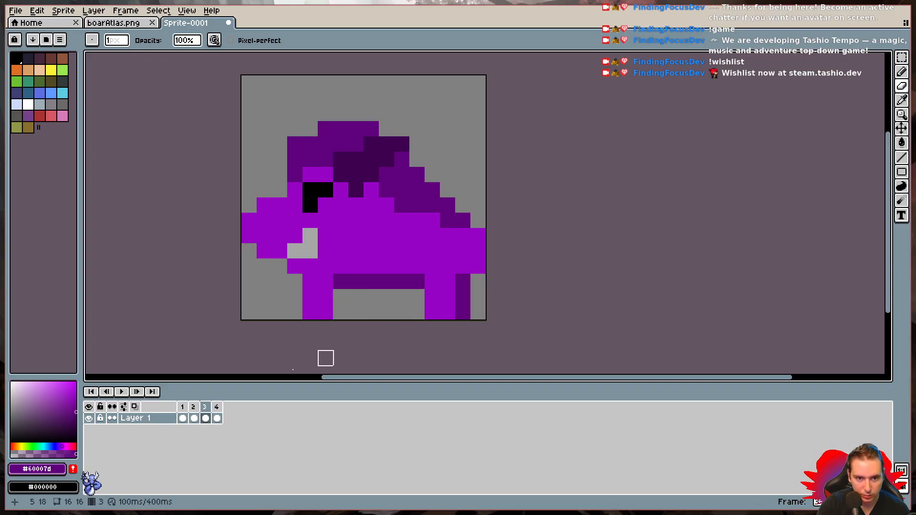
- Step through all four frames and erase the whole dark strip behind the rear leg in frame 4
{"action": "left_click", "coordinate": [183, 418]}
{"action": "left_click", "coordinate": [197, 411]}
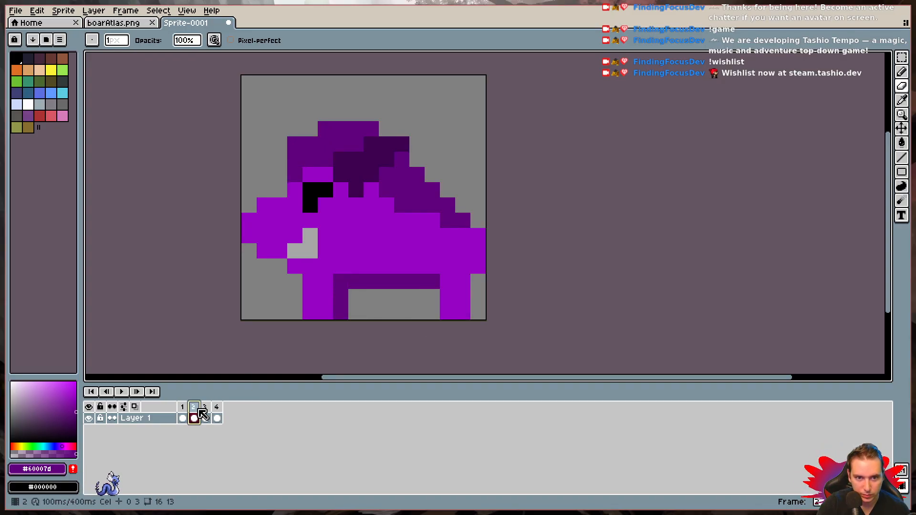
{"action": "left_click", "coordinate": [206, 417]}
{"action": "left_click", "coordinate": [218, 418]}
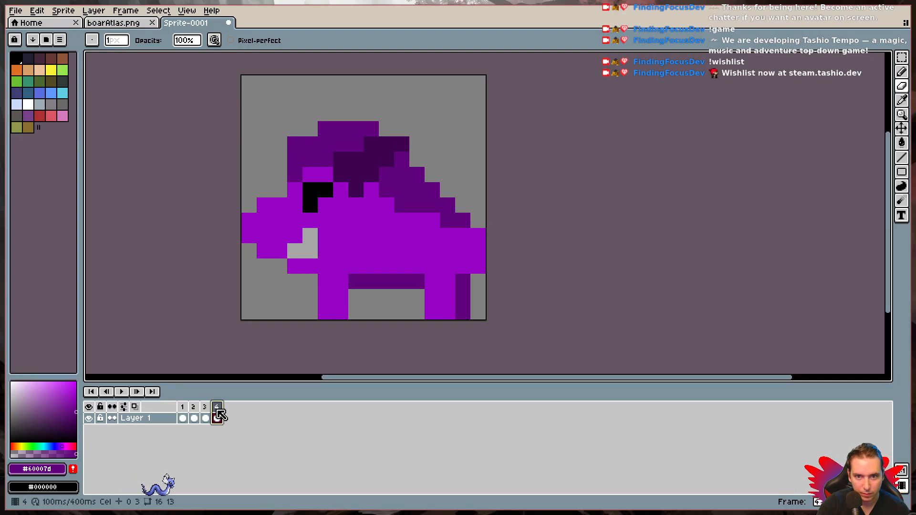
{"action": "left_click", "coordinate": [463, 281]}
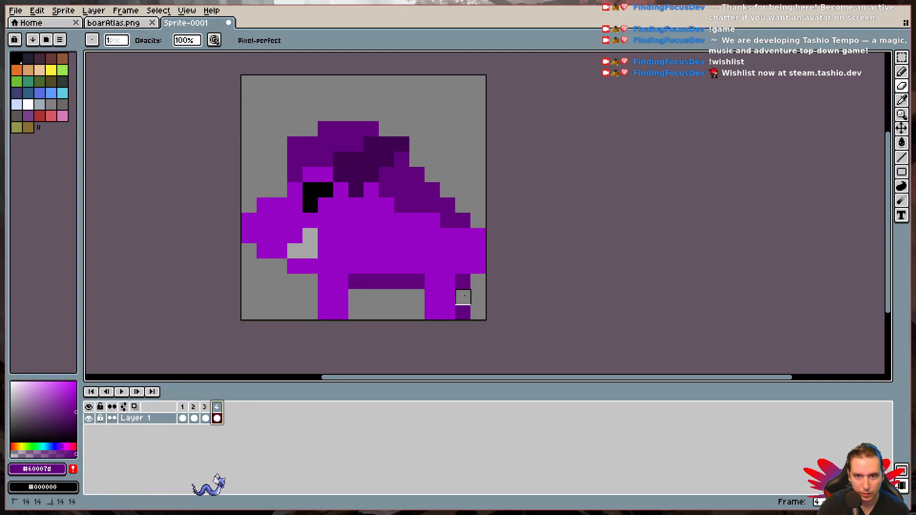
{"action": "right_click", "coordinate": [463, 312]}
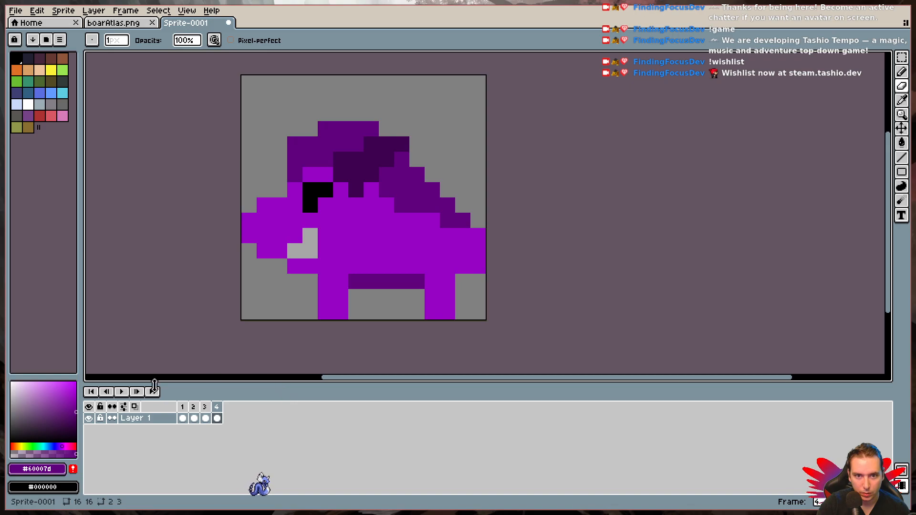
- Play the animation at enlarged and small size to judge the reduced leg shading
{"action": "left_click", "coordinate": [121, 393]}
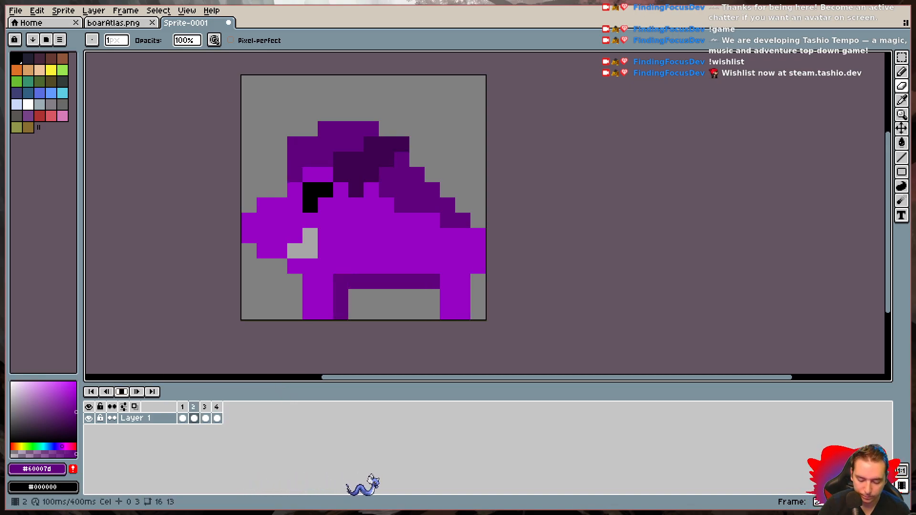
{"action": "scroll", "coordinate": [191, 344], "scroll_direction": "down", "scroll_amount": 2}
{"action": "scroll", "coordinate": [241, 320], "scroll_direction": "down", "scroll_amount": 1}
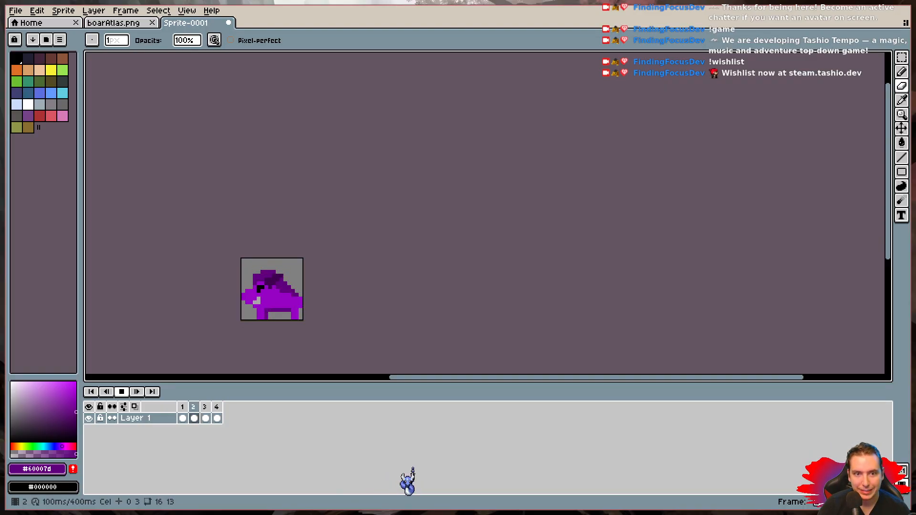
{"action": "scroll", "coordinate": [241, 320], "scroll_direction": "up", "scroll_amount": 5}
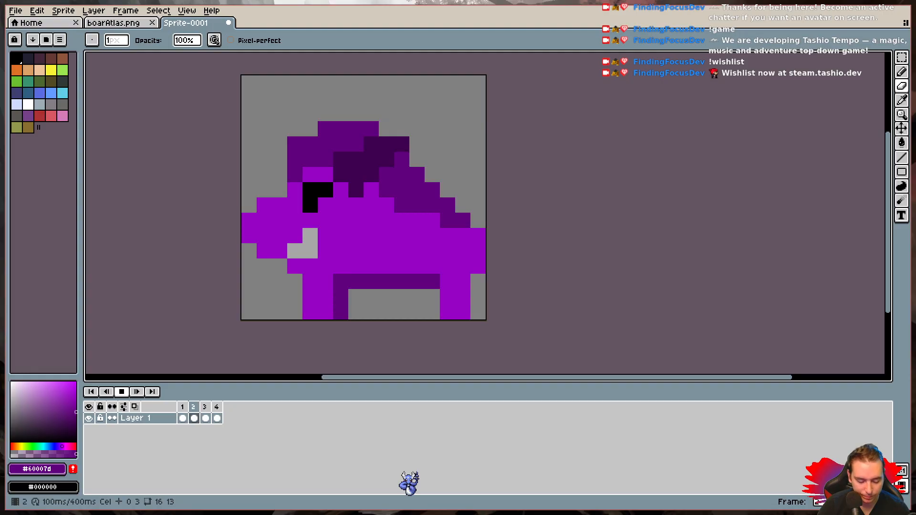
- Undo the recent strip painting and erasing around the legs in frames 4, 3 and 2
{"action": "key", "text": "ctrl+z"}
{"action": "key", "text": "ctrl+z"}
{"action": "key", "text": "ctrl+z"}
{"action": "key", "text": "ctrl+z"}
{"action": "key", "text": "ctrl+z"}
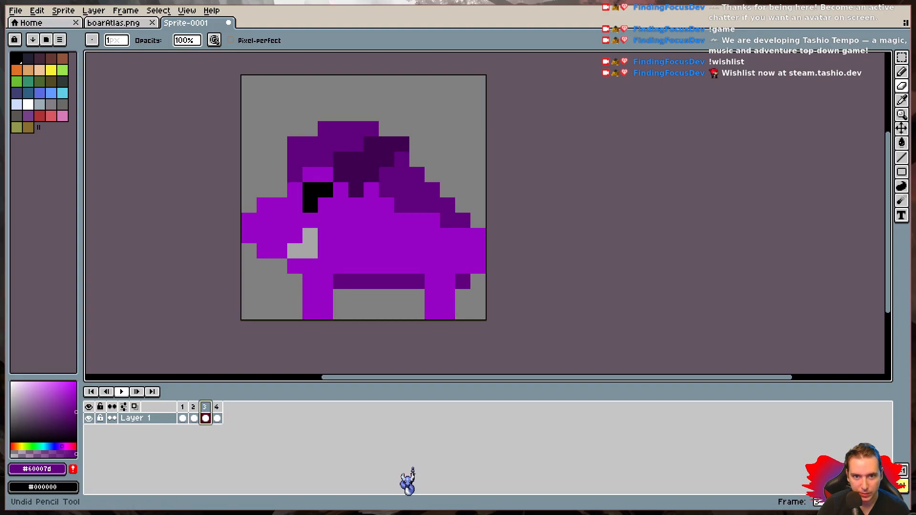
{"action": "key", "text": "ctrl+z"}
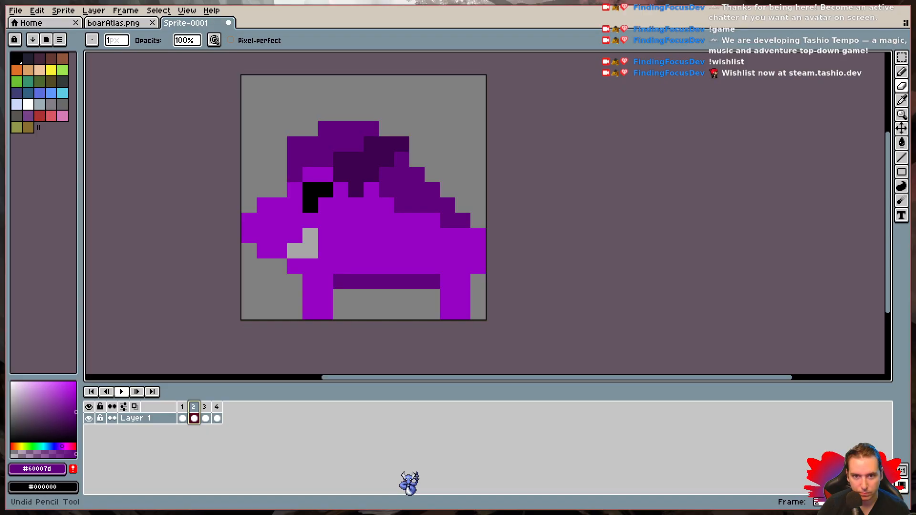
- Play the animation without the leg strips at several zoom levels, and stop it
{"action": "left_click", "coordinate": [122, 392]}
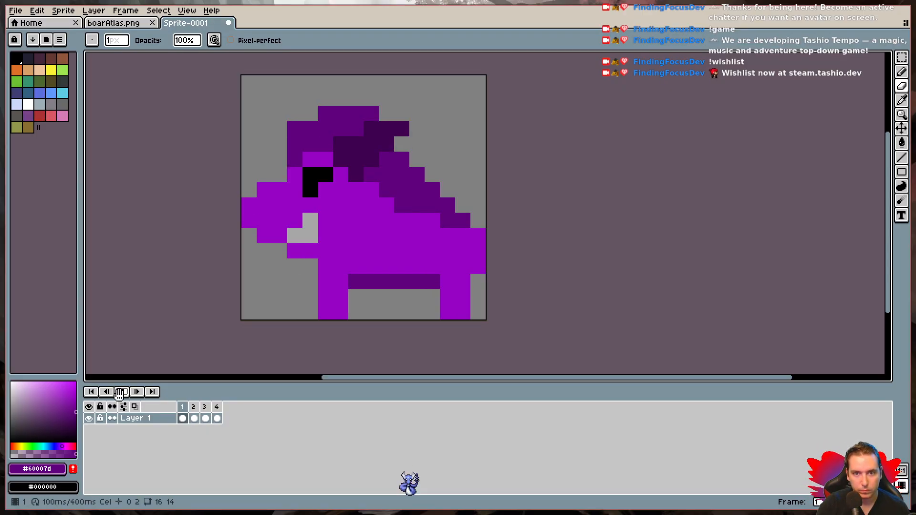
{"action": "scroll", "coordinate": [241, 320], "scroll_direction": "down", "scroll_amount": 5}
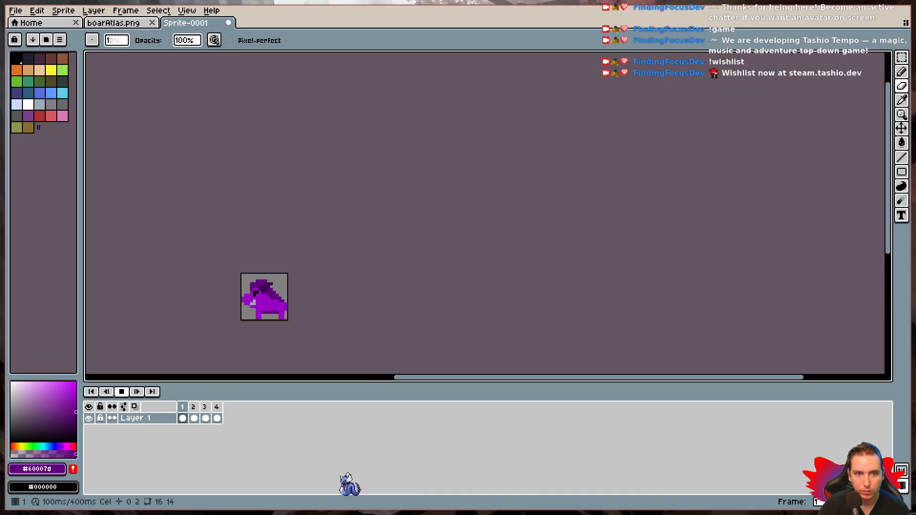
{"action": "scroll", "coordinate": [241, 320], "scroll_direction": "down", "scroll_amount": 1}
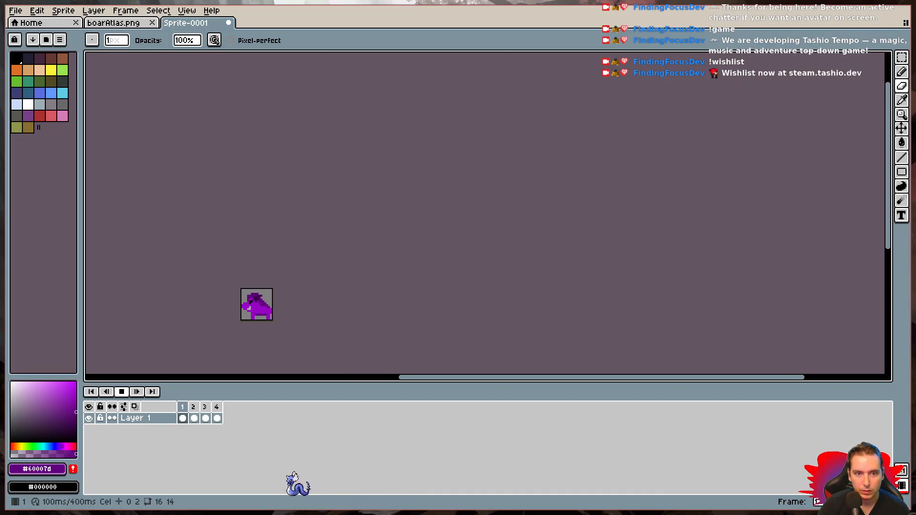
{"action": "scroll", "coordinate": [241, 320], "scroll_direction": "up", "scroll_amount": 10}
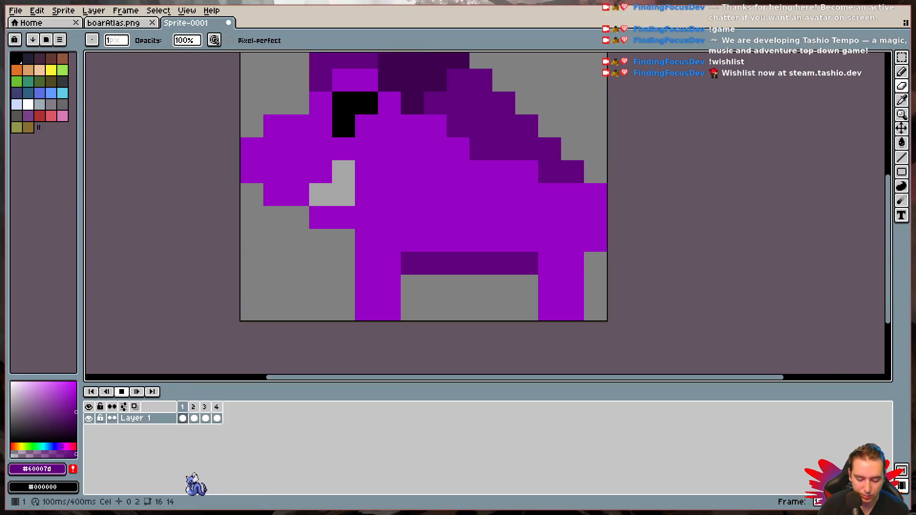
{"action": "scroll", "coordinate": [241, 320], "scroll_direction": "down", "scroll_amount": 1}
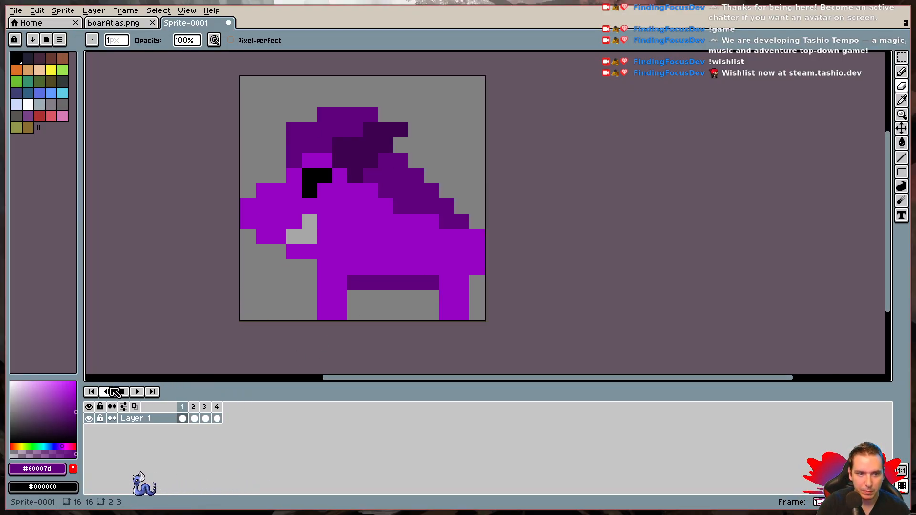
{"action": "key", "text": "Return"}
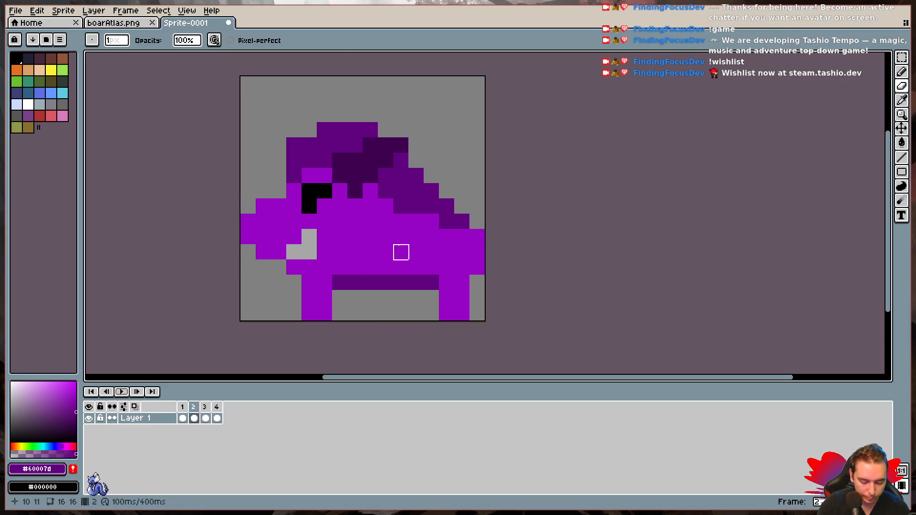
- Pick body purple #9703c4 and recolor the dark pixel behind the top of the rear leg in frames 3 and 4
{"action": "key", "text": "i"}
{"action": "left_click", "coordinate": [403, 242]}
{"action": "left_click", "coordinate": [205, 408]}
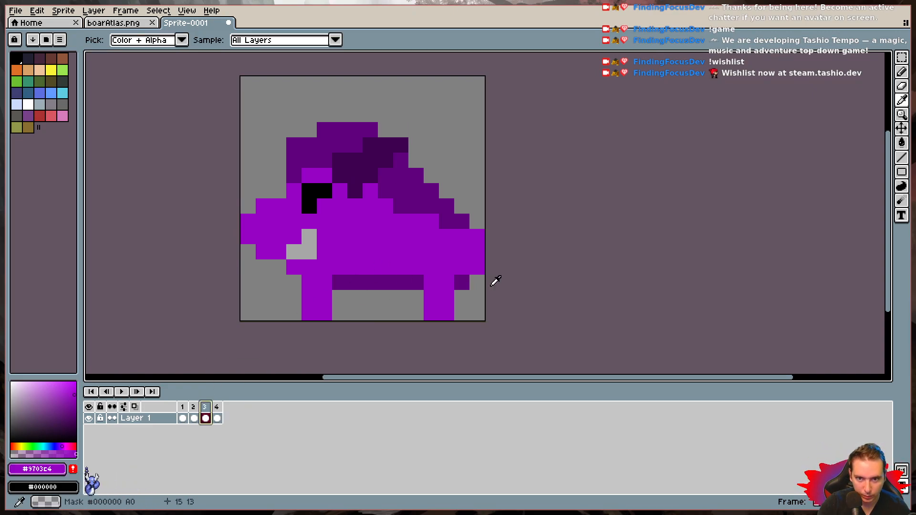
{"action": "key", "text": "b"}
{"action": "left_click", "coordinate": [470, 281]}
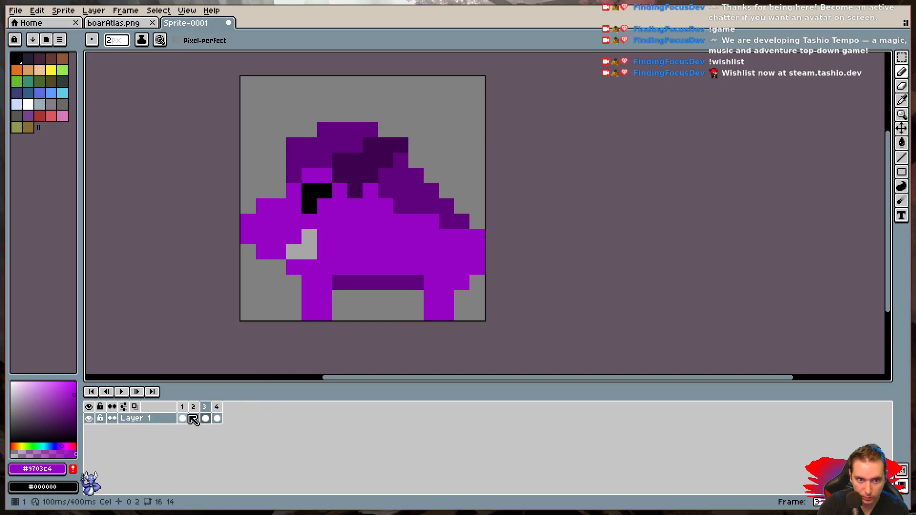
{"action": "left_click", "coordinate": [217, 417]}
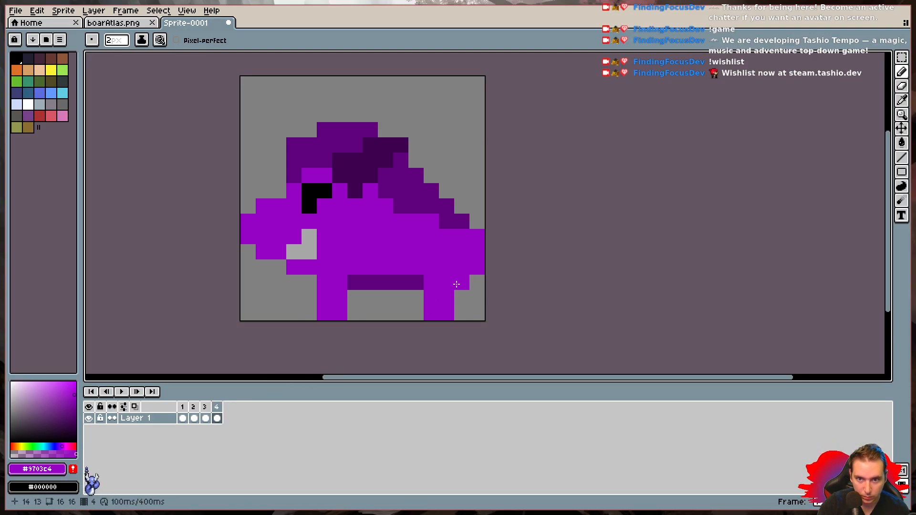
- Compare frames 1 and 2 and play the animation at enlarged and small size to check the recolored rear leg pixel
{"action": "left_click", "coordinate": [183, 406]}
{"action": "left_click", "coordinate": [193, 407]}
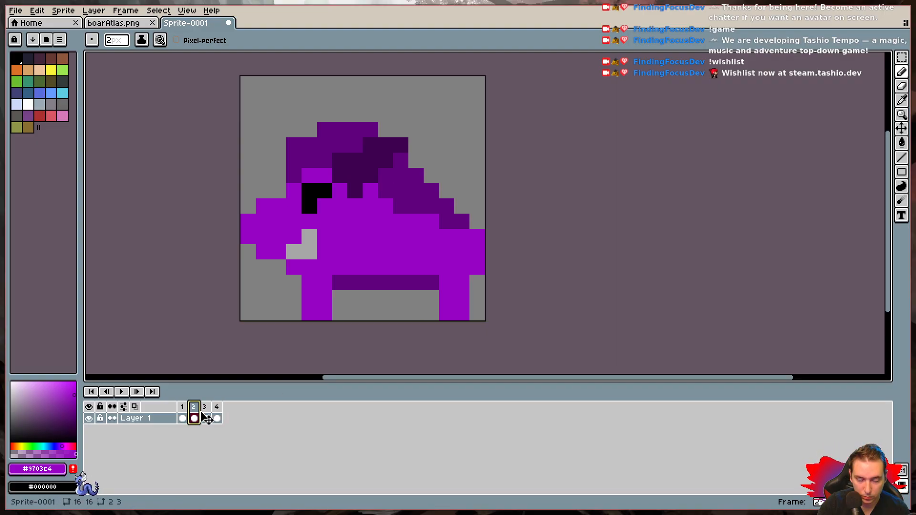
{"action": "left_click", "coordinate": [120, 392]}
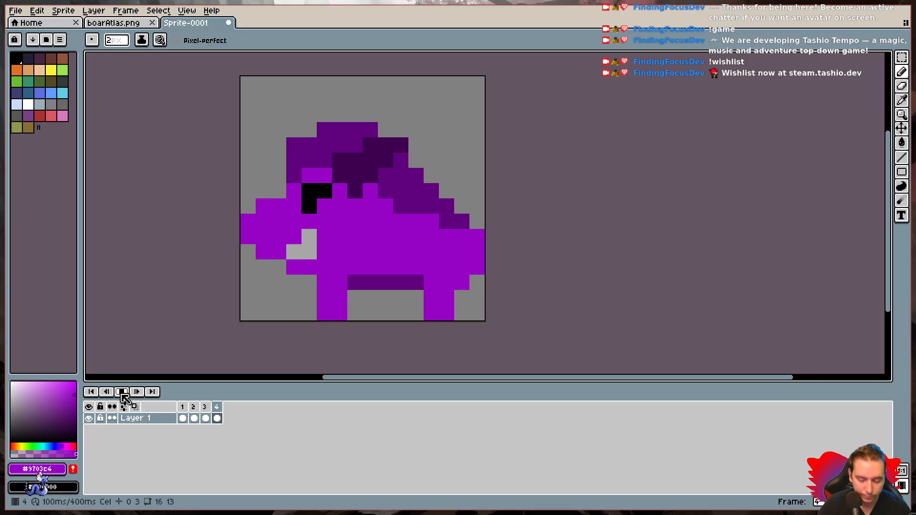
{"action": "scroll", "coordinate": [205, 341], "scroll_direction": "down", "scroll_amount": 7}
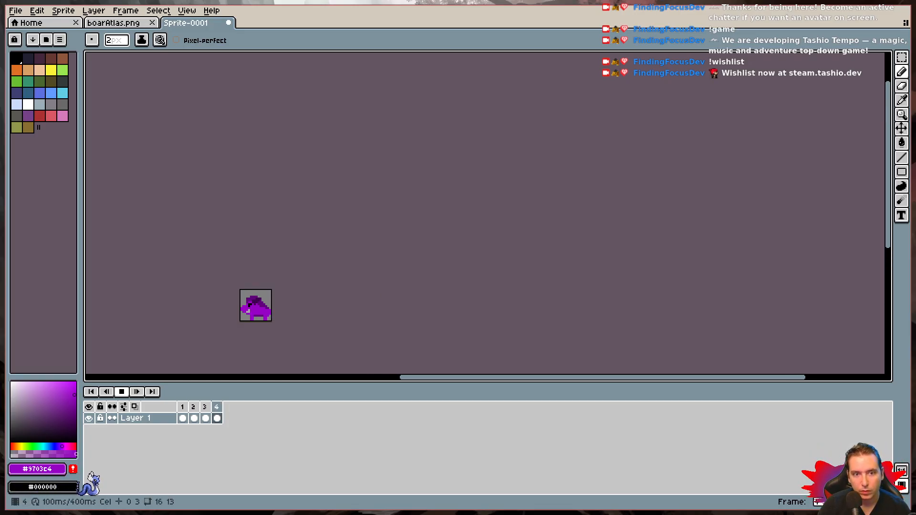
{"action": "scroll", "coordinate": [239, 322], "scroll_direction": "up", "scroll_amount": 5}
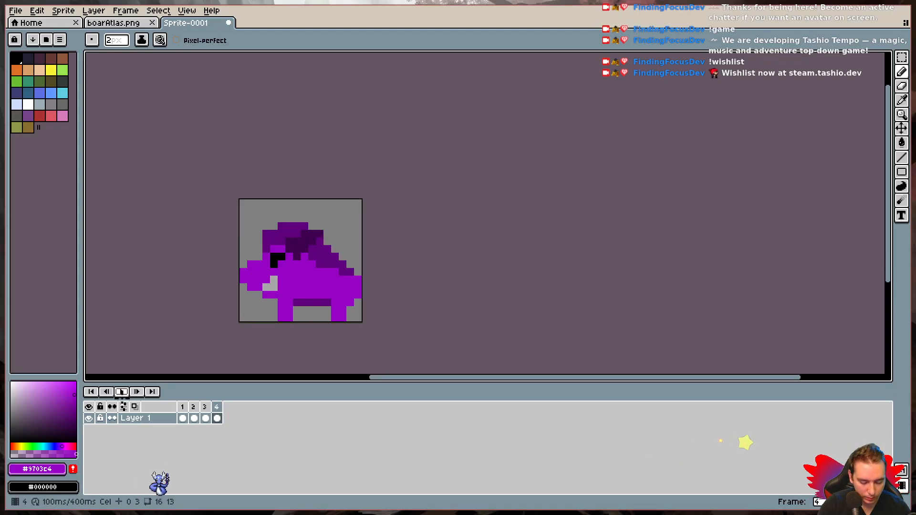
{"action": "key", "text": "ctrl+z"}
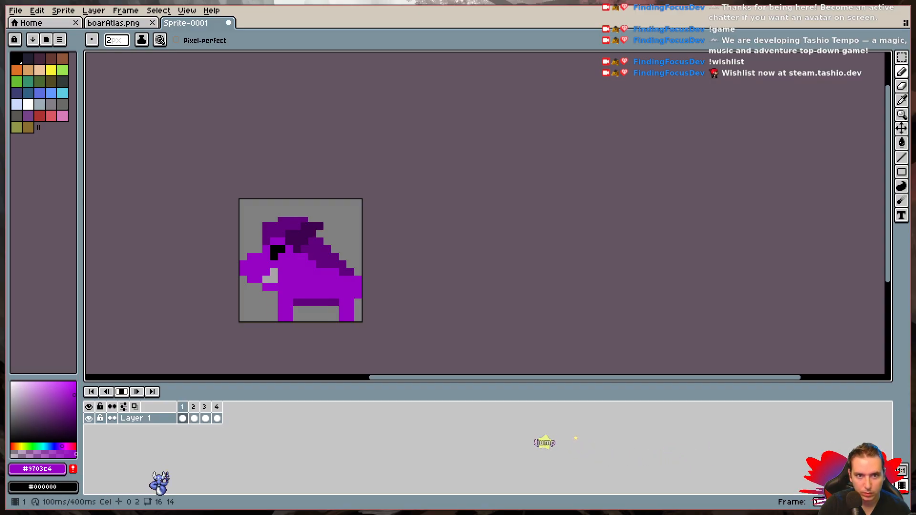
{"action": "scroll", "coordinate": [240, 321], "scroll_direction": "down", "scroll_amount": 1}
{"action": "scroll", "coordinate": [240, 321], "scroll_direction": "down", "scroll_amount": 2}
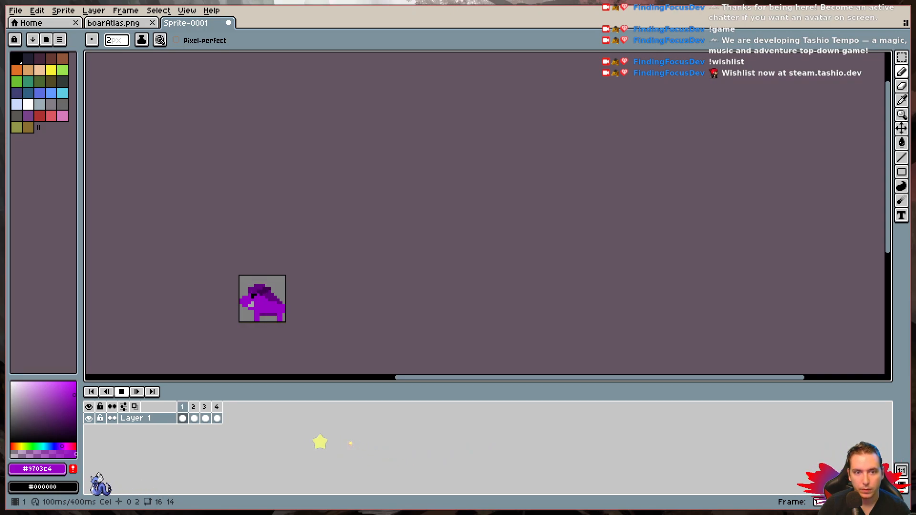
- Watch the running walk cycle at reduced and enlarged zoom, and stop playback
{"action": "scroll", "coordinate": [240, 321], "scroll_direction": "down", "scroll_amount": 2}
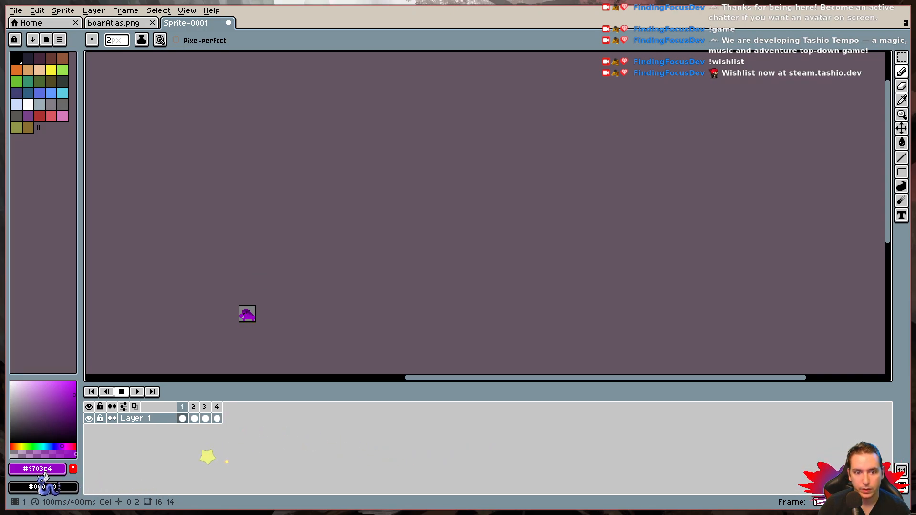
{"action": "scroll", "coordinate": [239, 321], "scroll_direction": "up", "scroll_amount": 4}
{"action": "scroll", "coordinate": [238, 323], "scroll_direction": "up", "scroll_amount": 2}
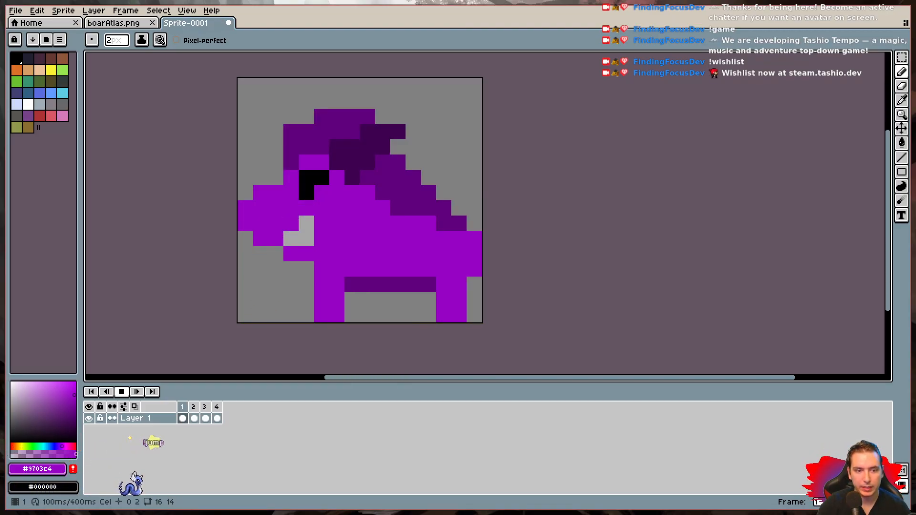
{"action": "left_click", "coordinate": [122, 392]}
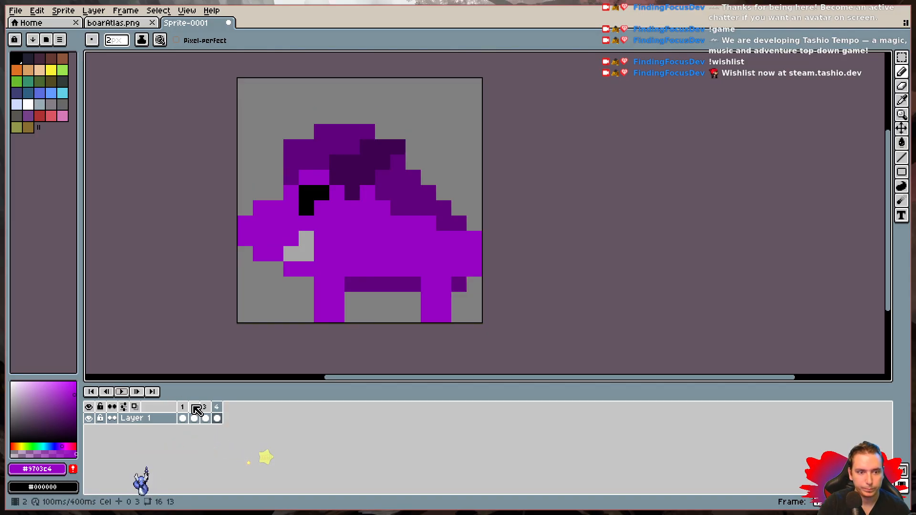
- Copy the whole canvas of frame 2 in Sprite-0001 and switch to boarAtlas.png
{"action": "left_click", "coordinate": [183, 409]}
{"action": "left_click", "coordinate": [194, 418]}
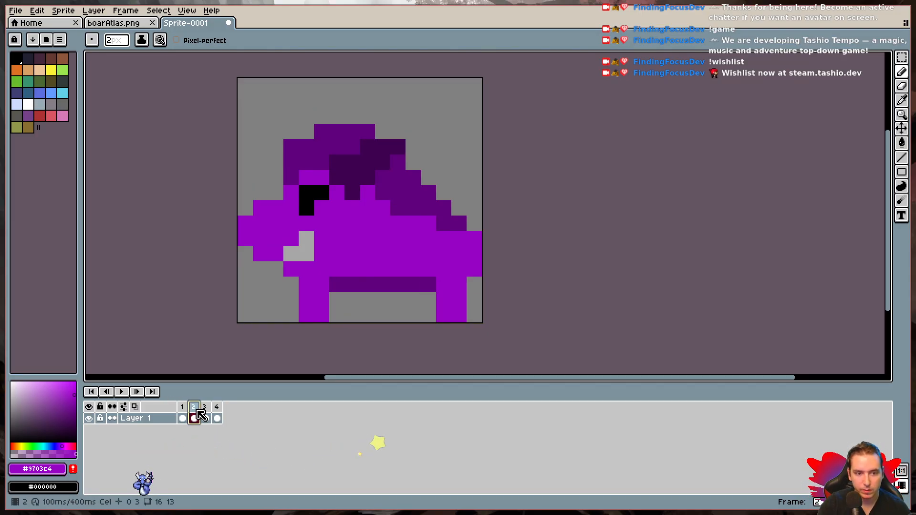
{"action": "left_click", "coordinate": [901, 57]}
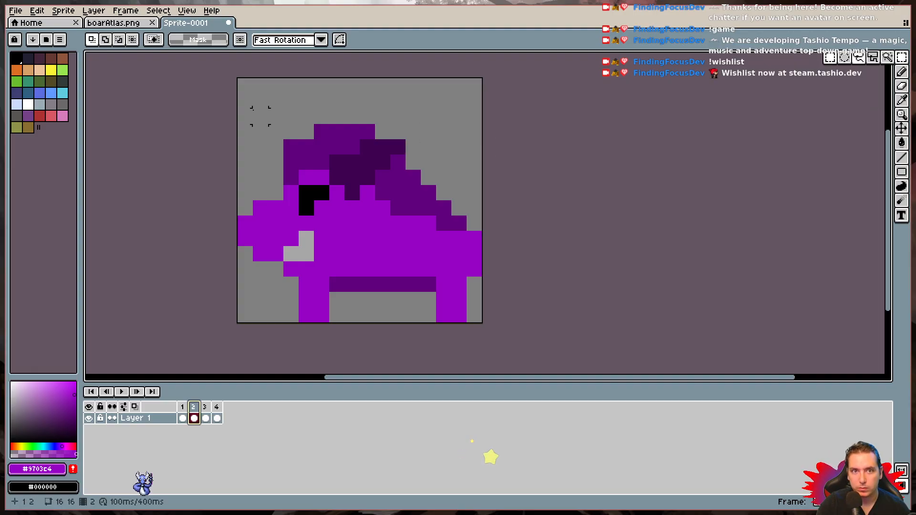
{"action": "left_click_drag", "start_coordinate": [238, 78], "coordinate": [480, 320]}
{"action": "key", "text": "ctrl+d"}
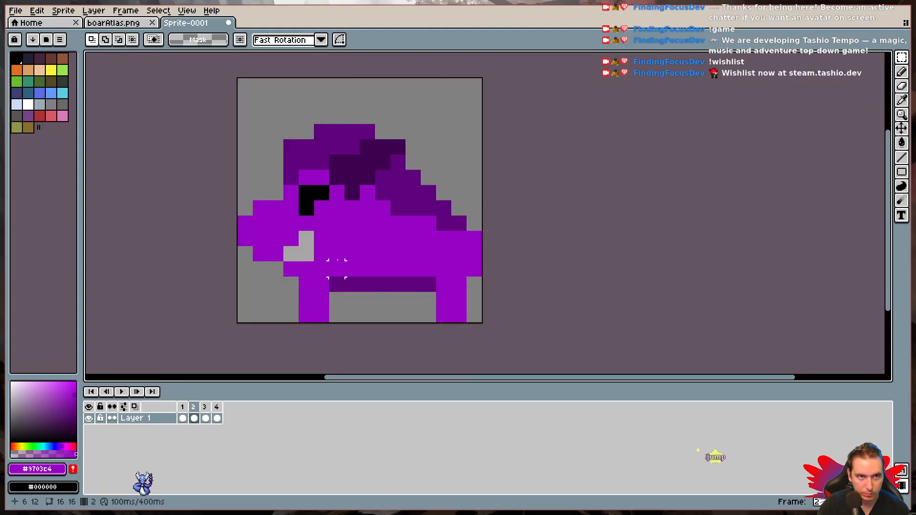
{"action": "left_click", "coordinate": [123, 21]}
{"action": "key", "text": "ctrl+f"}
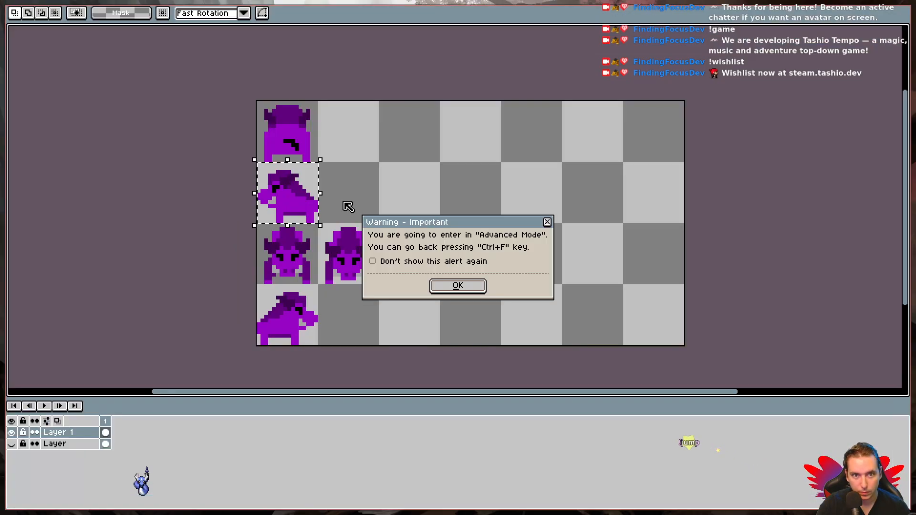
{"action": "left_click", "coordinate": [547, 223]}
{"action": "key", "text": "f"}
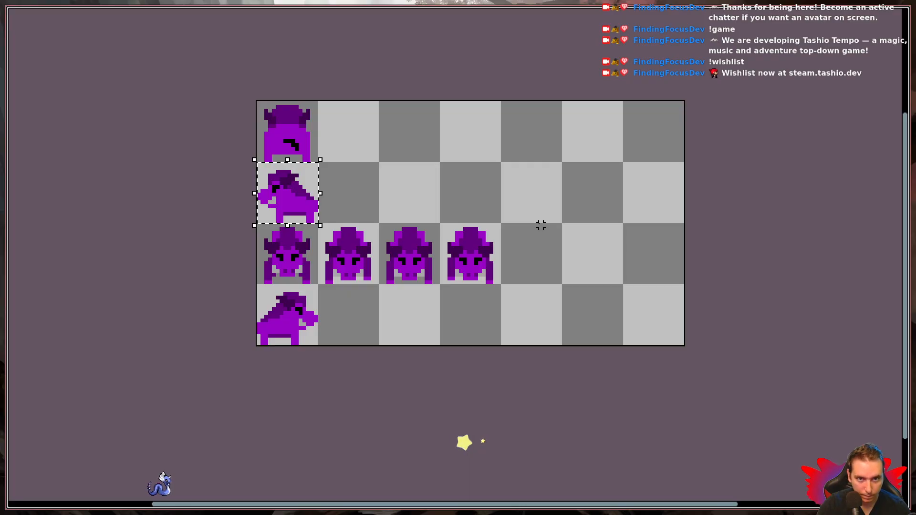
{"action": "key", "text": "ctrl+f"}
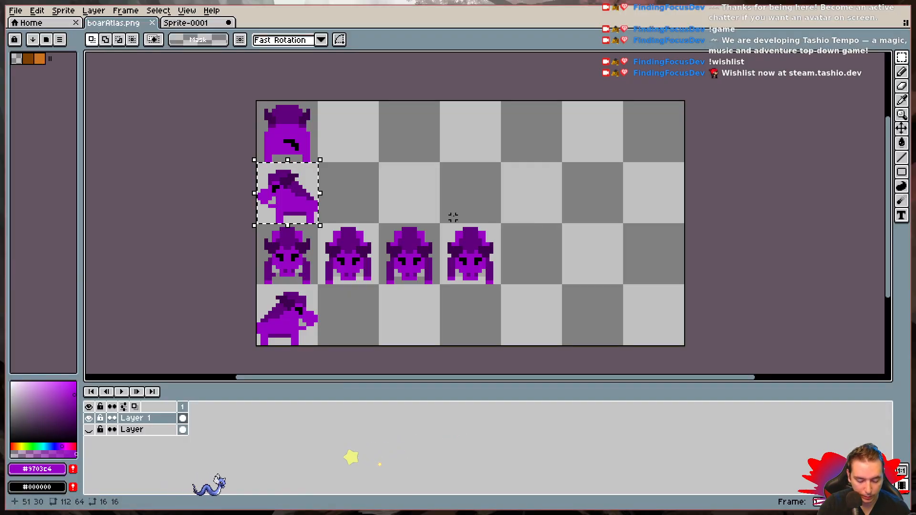
- Paste the copied frame 2 into the second cell of the left-facing row in the atlas
{"action": "key", "text": "ctrl+v"}
{"action": "left_click_drag", "start_coordinate": [298, 145], "coordinate": [358, 201]}
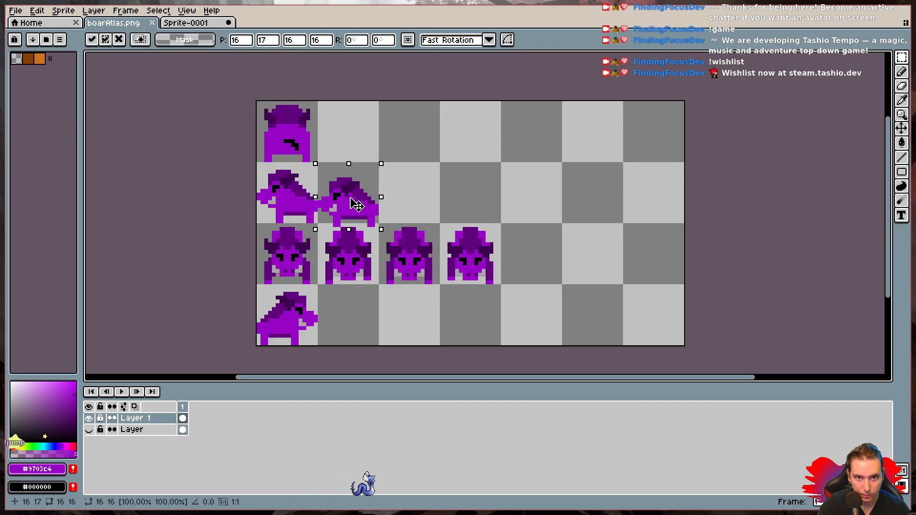
{"action": "key", "text": "ctrl+d"}
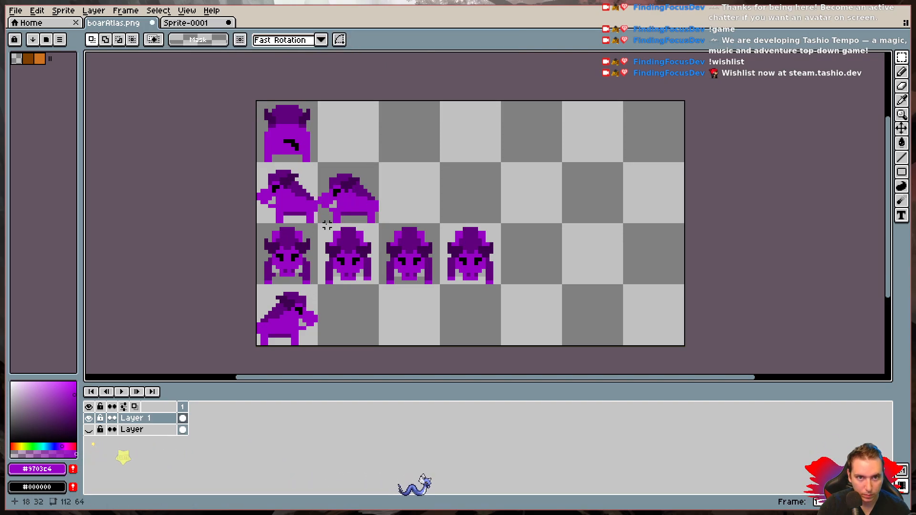
- Copy frame 3 of Sprite-0001 into the third cell of the left-facing row in boarAtlas.png
{"action": "key", "text": "ctrl+Tab"}
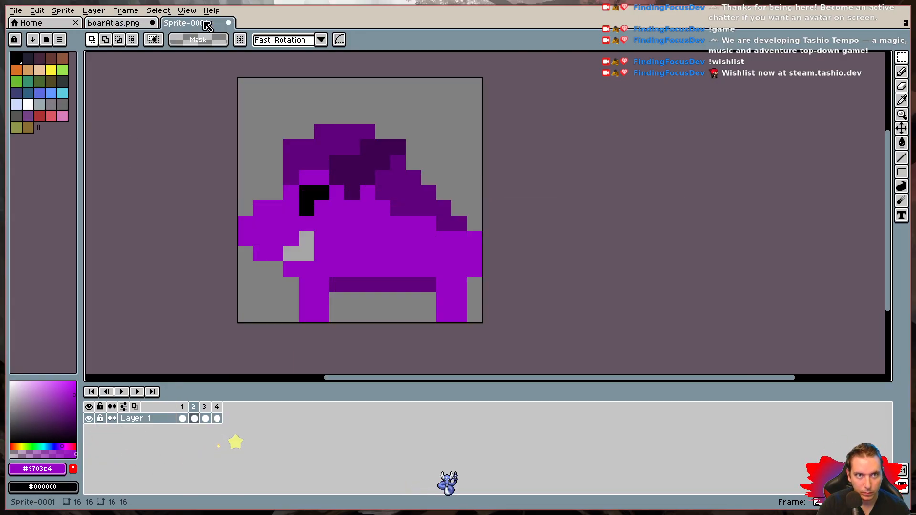
{"action": "left_click", "coordinate": [204, 406]}
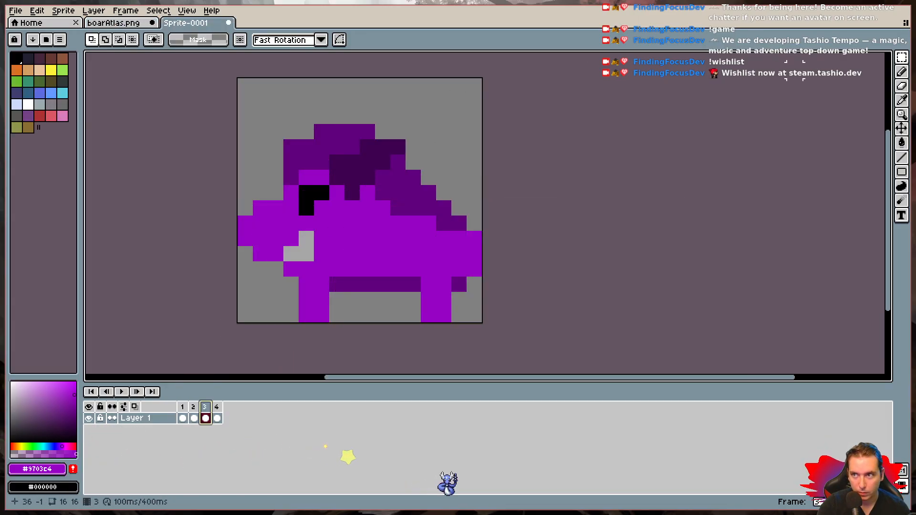
{"action": "left_click_drag", "start_coordinate": [236, 77], "coordinate": [481, 323]}
{"action": "key", "text": "ctrl+d"}
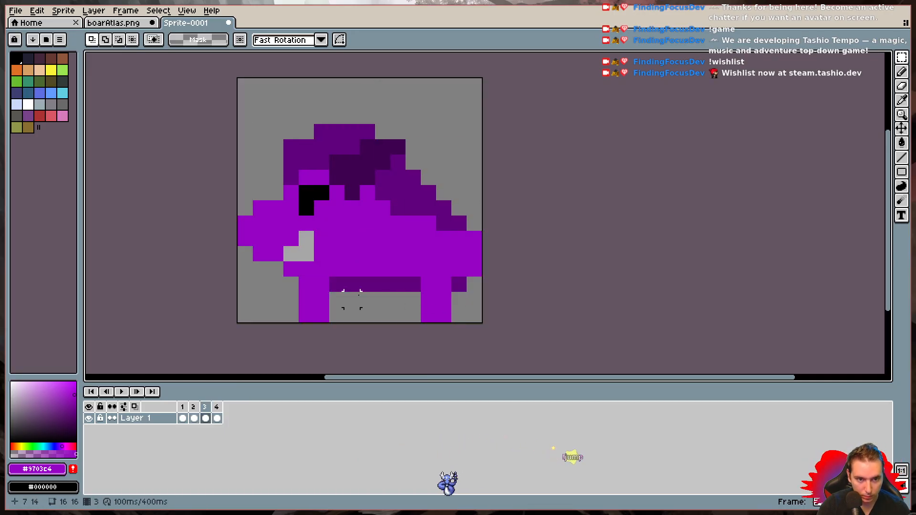
{"action": "key", "text": "ctrl+shift+Tab"}
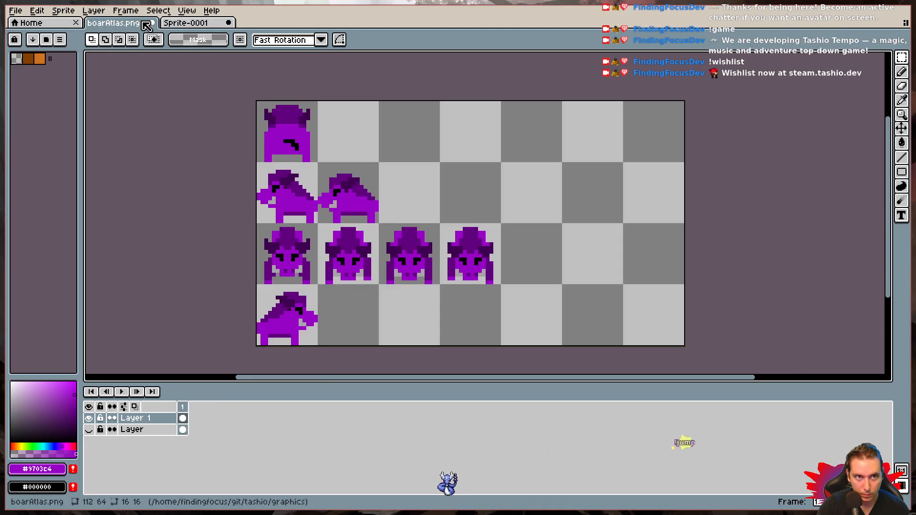
{"action": "key", "text": "ctrl+v"}
{"action": "left_click_drag", "start_coordinate": [304, 152], "coordinate": [426, 204]}
{"action": "key", "text": "Return"}
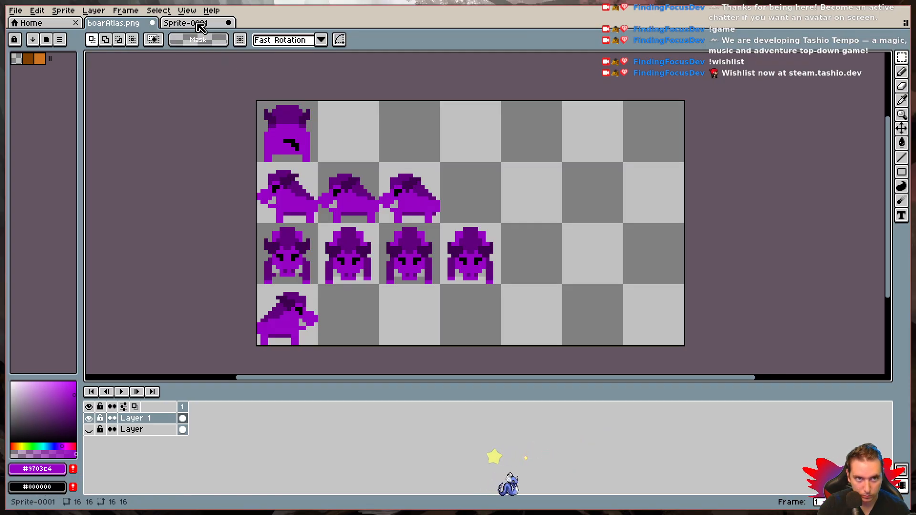
- Copy frame 4 of Sprite-0001 into the fourth cell of the left-facing row in boarAtlas.png, at position 48, 16
{"action": "key", "text": "ctrl+Tab"}
{"action": "left_click", "coordinate": [217, 418]}
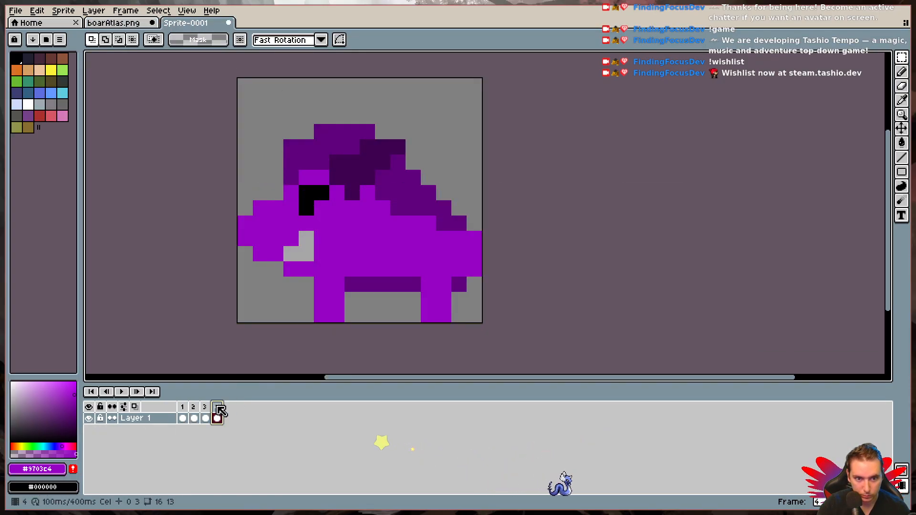
{"action": "left_click_drag", "start_coordinate": [244, 84], "coordinate": [479, 321]}
{"action": "key", "text": "ctrl+d"}
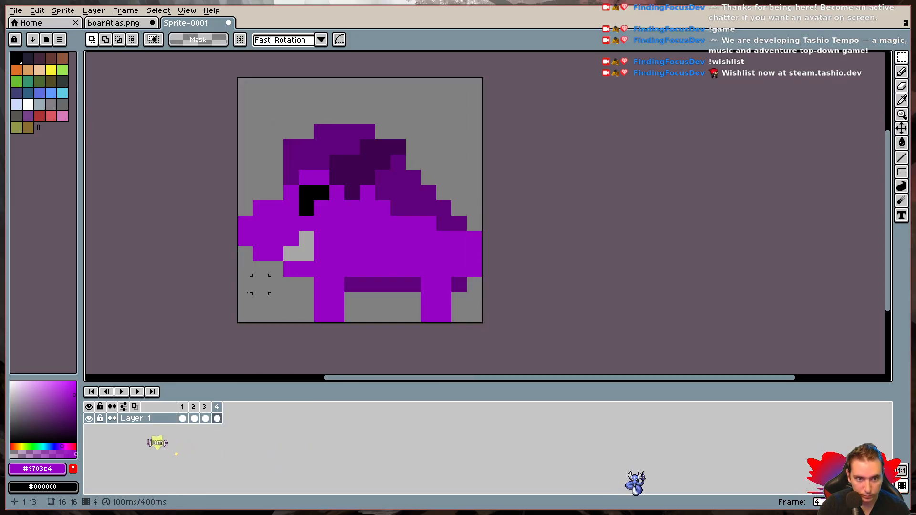
{"action": "left_click", "coordinate": [142, 27]}
{"action": "key", "text": "ctrl+v"}
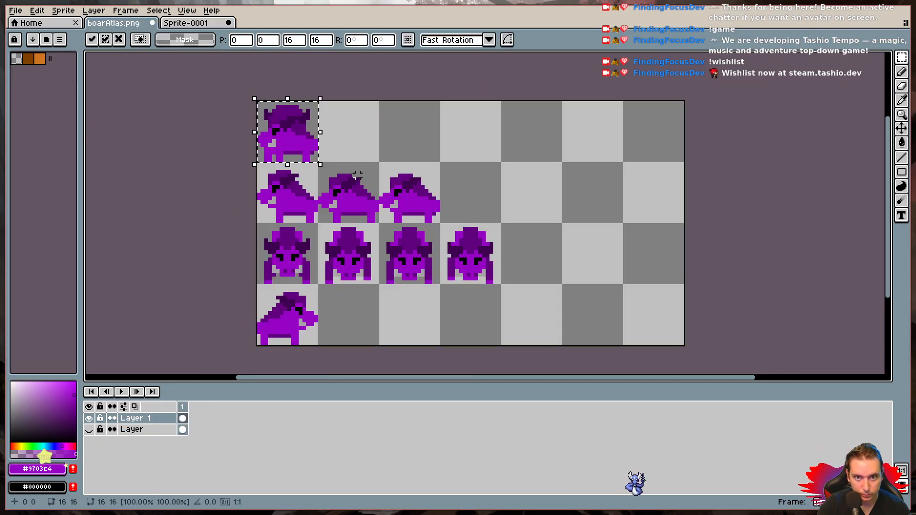
{"action": "left_click_drag", "start_coordinate": [290, 133], "coordinate": [470, 193]}
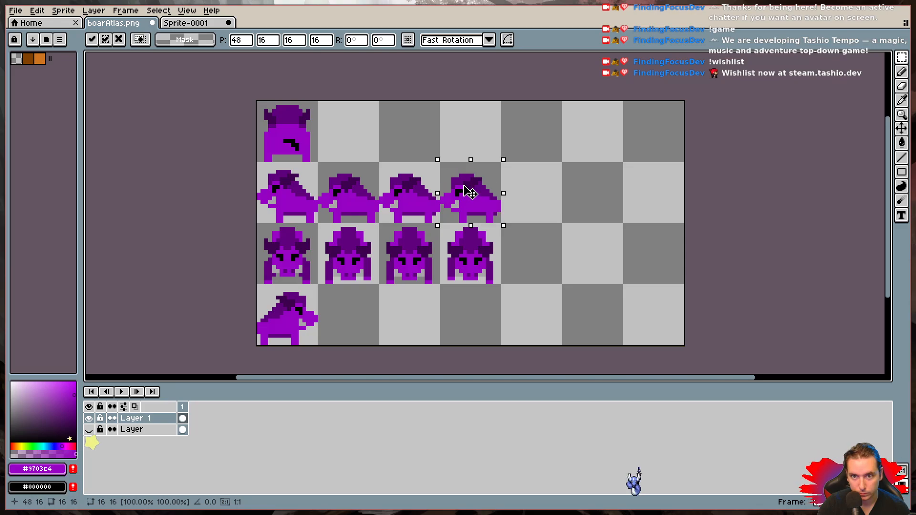
{"action": "left_click", "coordinate": [469, 241]}
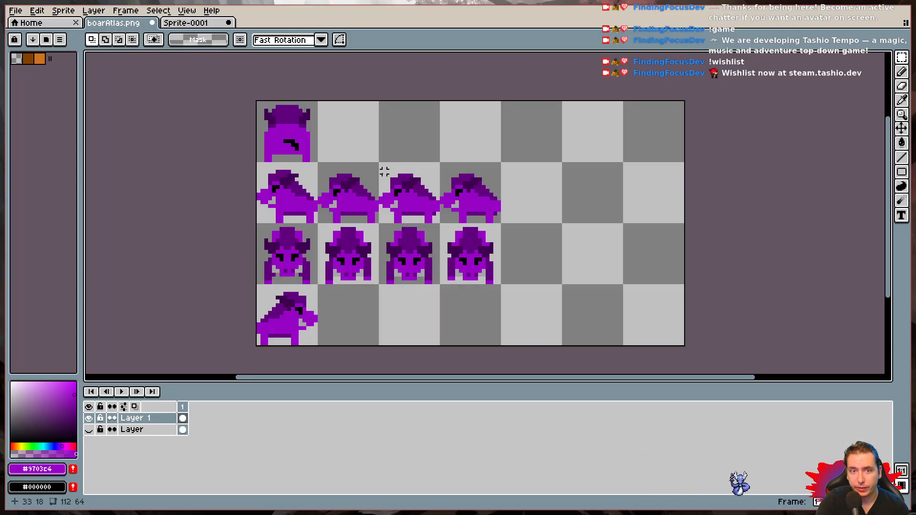
- Duplicate the second left-facing boar into the second cell of the right-facing row and flip it horizontally
{"action": "left_click", "coordinate": [903, 58]}
{"action": "left_click", "coordinate": [831, 62]}
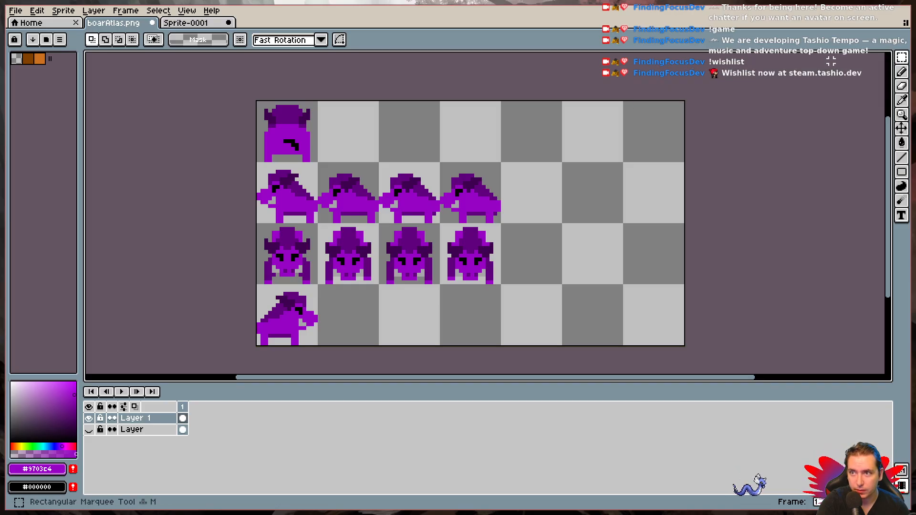
{"action": "left_click_drag", "start_coordinate": [317, 162], "coordinate": [380, 224]}
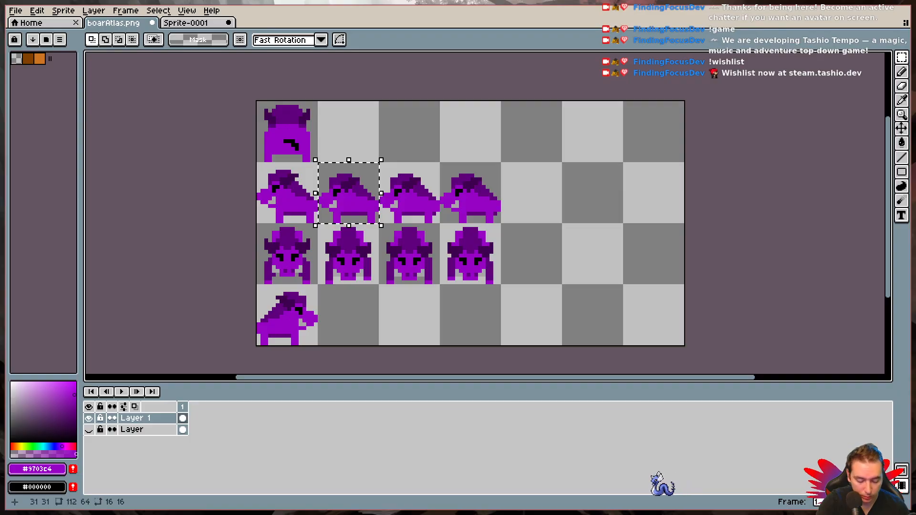
{"action": "left_click_drag", "start_coordinate": [348, 181], "coordinate": [361, 319]}
{"action": "key", "text": "Down"}
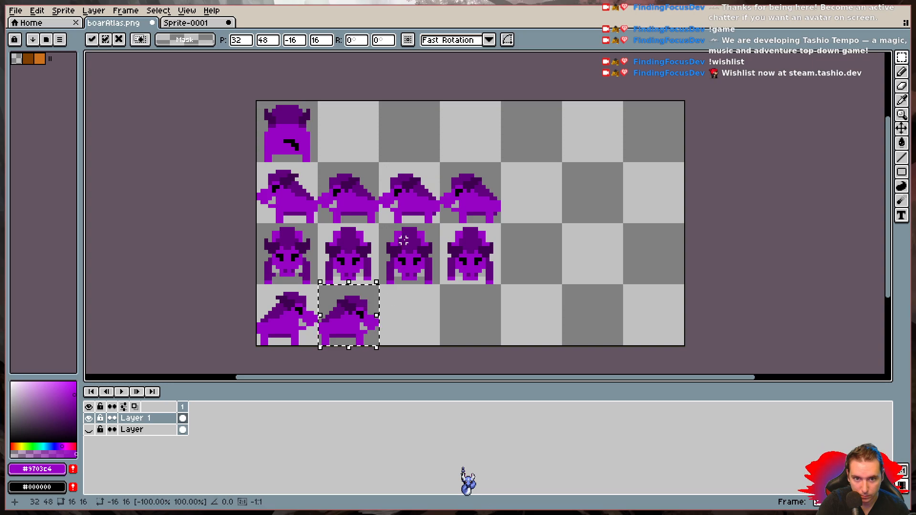
{"action": "left_click", "coordinate": [399, 191]}
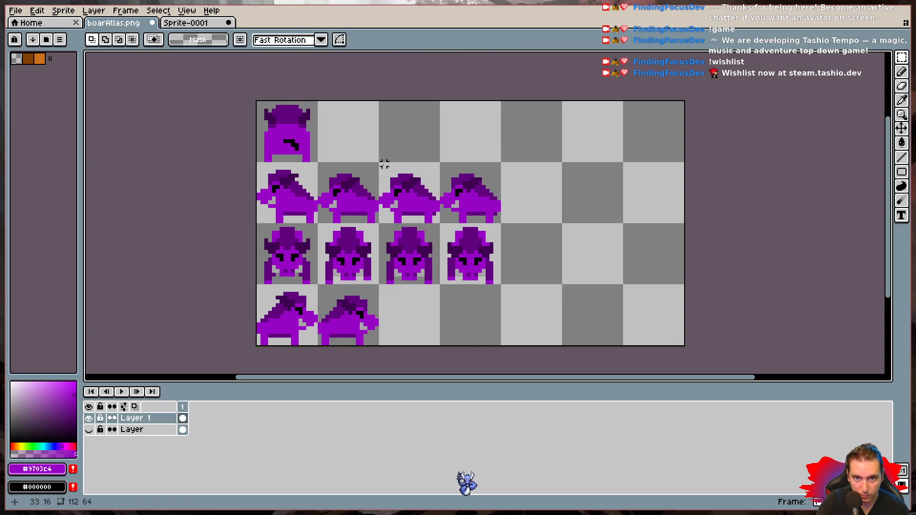
- Duplicate the third and fourth left-facing boars together into the same columns of the right-facing row and flip them horizontally
{"action": "left_click_drag", "start_coordinate": [380, 164], "coordinate": [500, 225]}
{"action": "key", "text": "ctrl+c"}
{"action": "key", "text": "ctrl+v"}
{"action": "left_click_drag", "start_coordinate": [450, 198], "coordinate": [448, 321]}
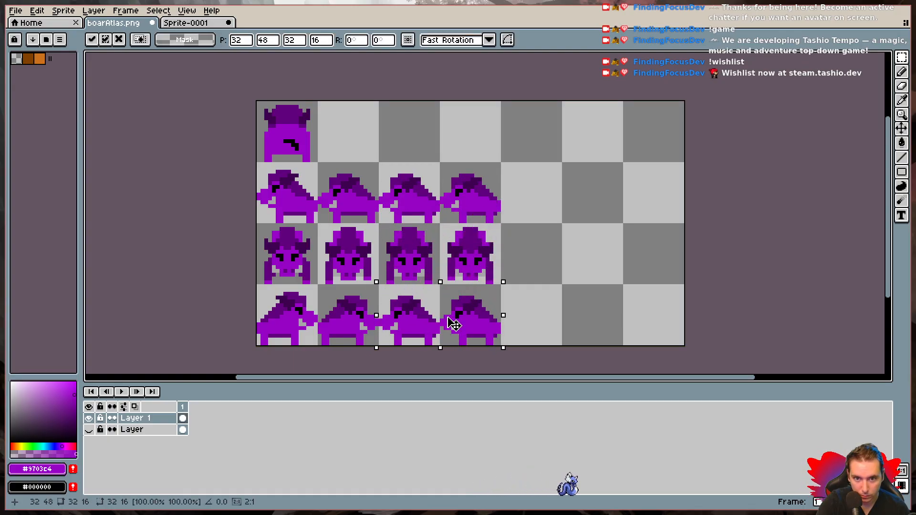
{"action": "left_click_drag", "start_coordinate": [376, 314], "coordinate": [473, 318]}
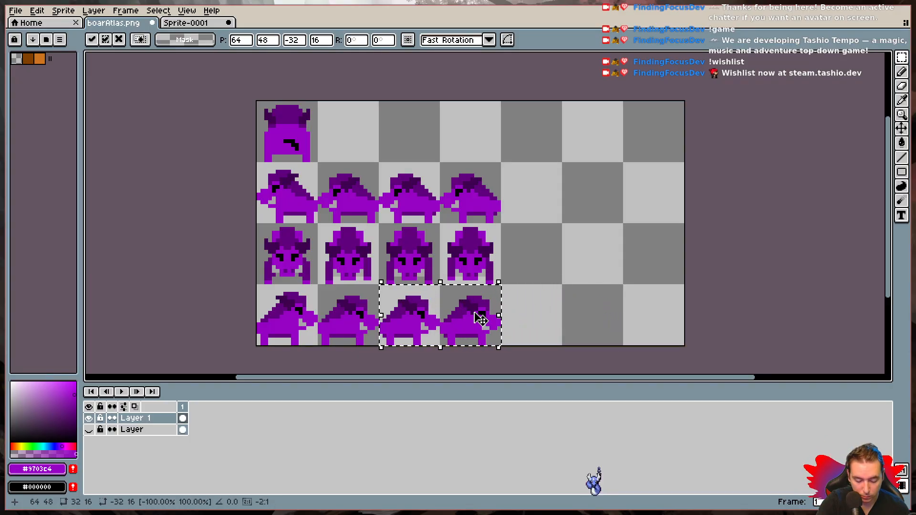
{"action": "left_click", "coordinate": [503, 317]}
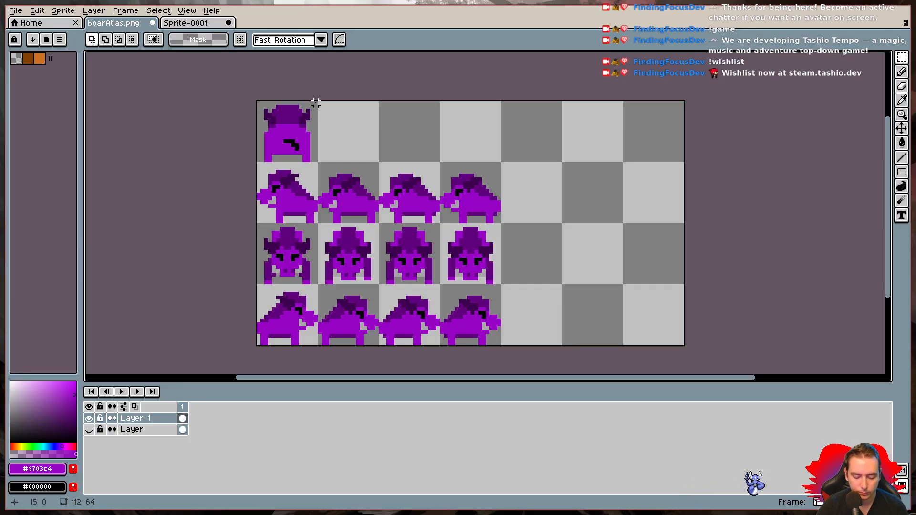
- Select the back-facing boar in the first cell of the atlas's top row with the Rectangular Marquee
{"action": "scroll", "coordinate": [315, 103], "scroll_direction": "up", "scroll_amount": 4}
{"action": "scroll", "coordinate": [315, 102], "scroll_direction": "up", "scroll_amount": 1}
{"action": "scroll", "coordinate": [314, 102], "scroll_direction": "down", "scroll_amount": 1}
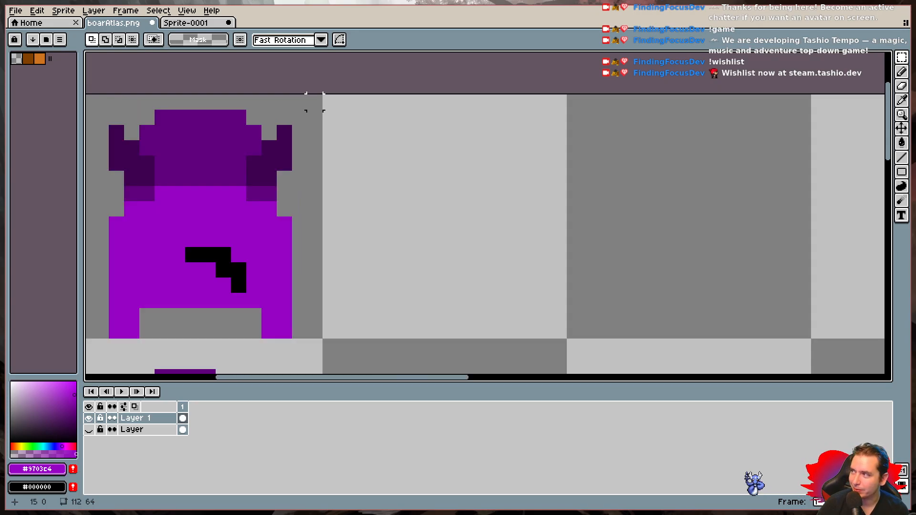
{"action": "left_click_drag", "start_coordinate": [280, 229], "coordinate": [461, 220]}
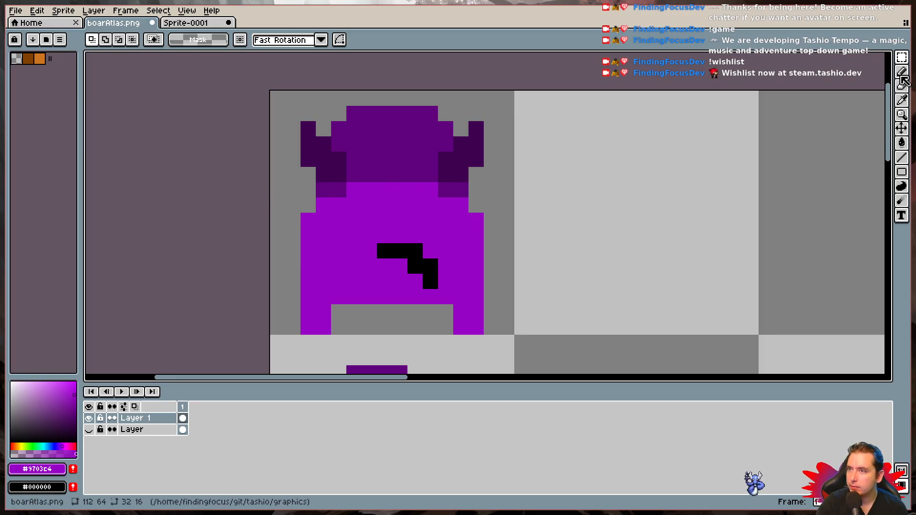
{"action": "left_click", "coordinate": [901, 58]}
{"action": "left_click_drag", "start_coordinate": [276, 100], "coordinate": [501, 336]}
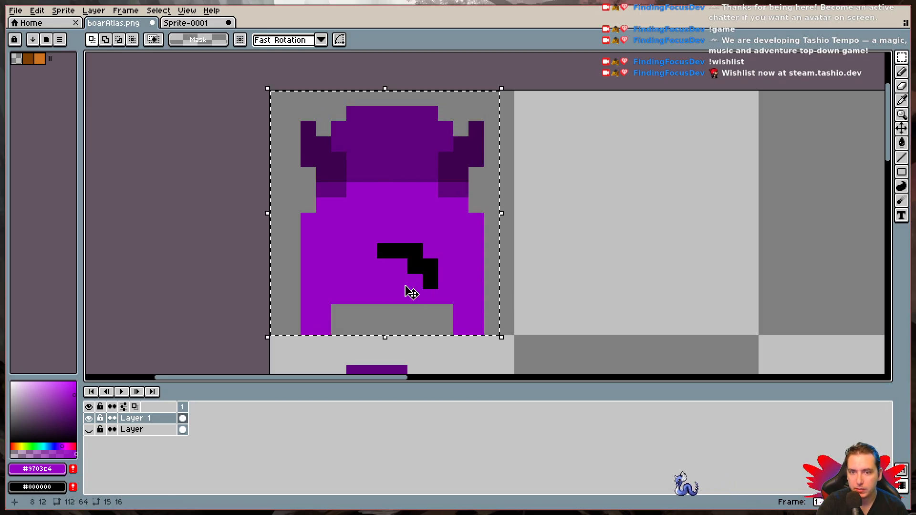
- Switch to Sprite-0001 and delete frames 2, 3 and 4, keeping only frame 1
{"action": "left_click", "coordinate": [191, 26]}
{"action": "left_click_drag", "start_coordinate": [194, 418], "coordinate": [218, 415]}
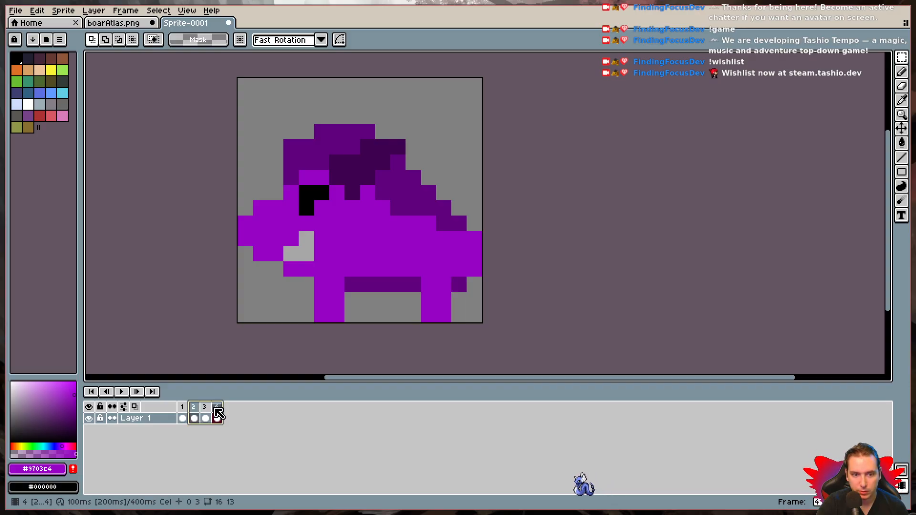
{"action": "key", "text": "alt+c"}
{"action": "key", "text": "Delete"}
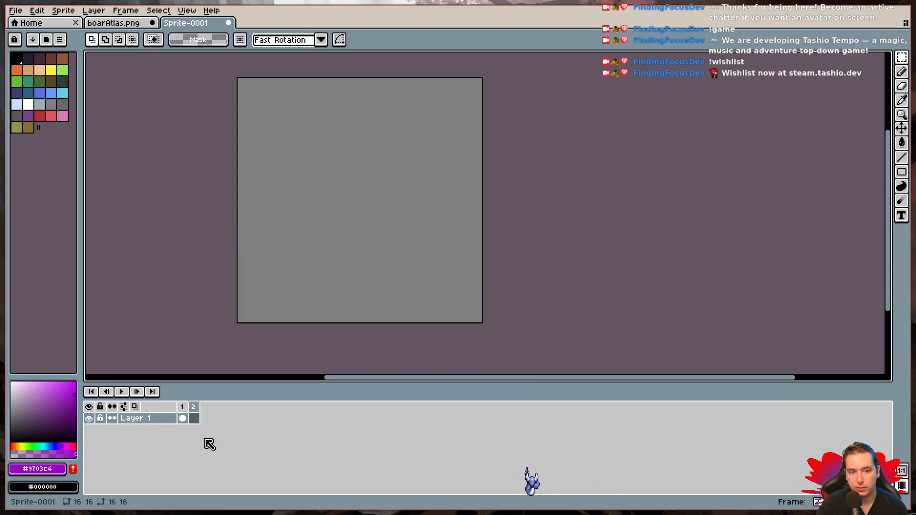
{"action": "left_click", "coordinate": [195, 416]}
{"action": "key", "text": "alt+c"}
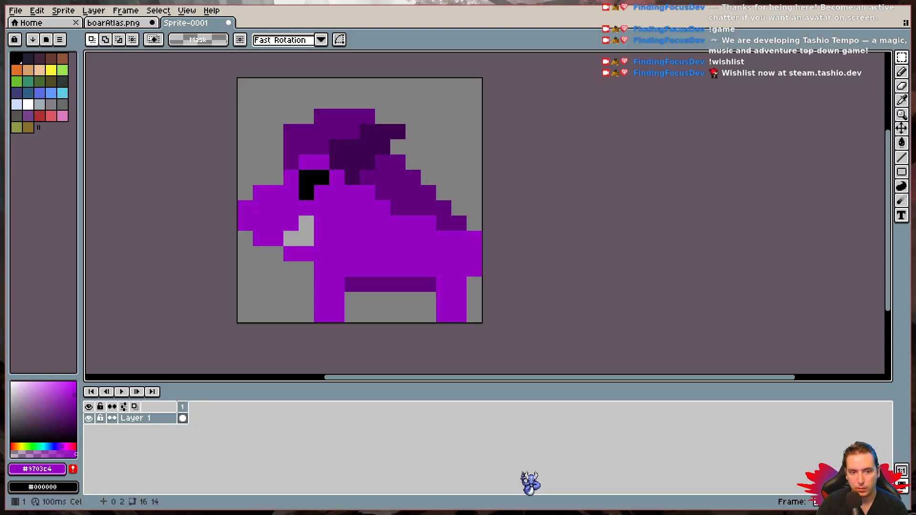
- Replace the left-facing boar in frame 1 with the copied back-facing boar
{"action": "left_click", "coordinate": [901, 57]}
{"action": "left_click_drag", "start_coordinate": [245, 86], "coordinate": [520, 329]}
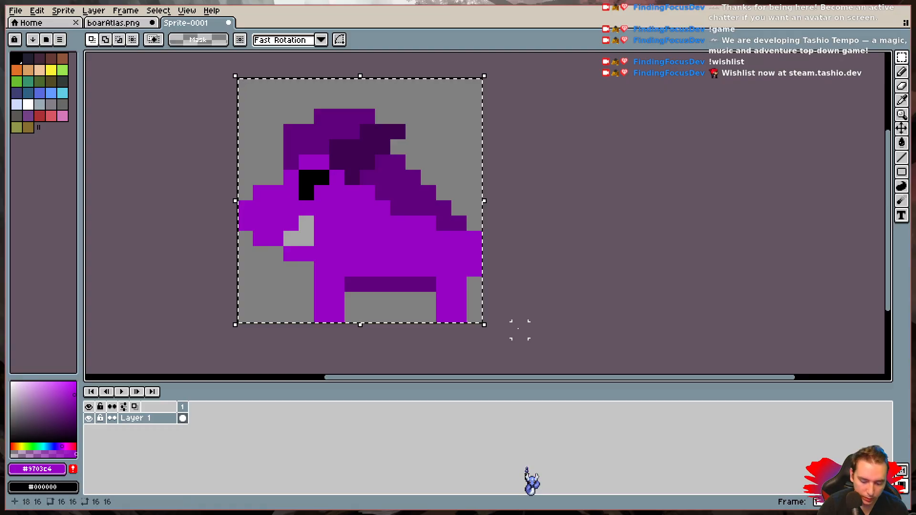
{"action": "key", "text": "Delete"}
{"action": "key", "text": "ctrl+v"}
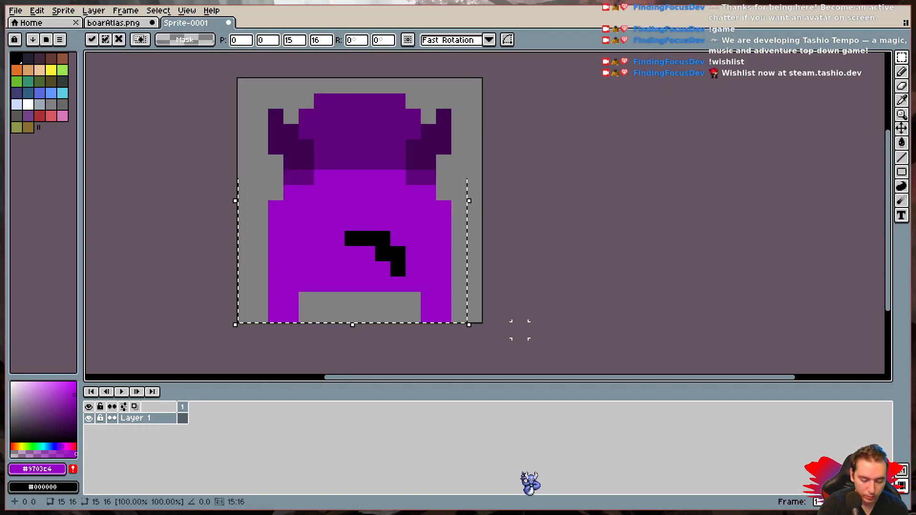
{"action": "left_click", "coordinate": [520, 329]}
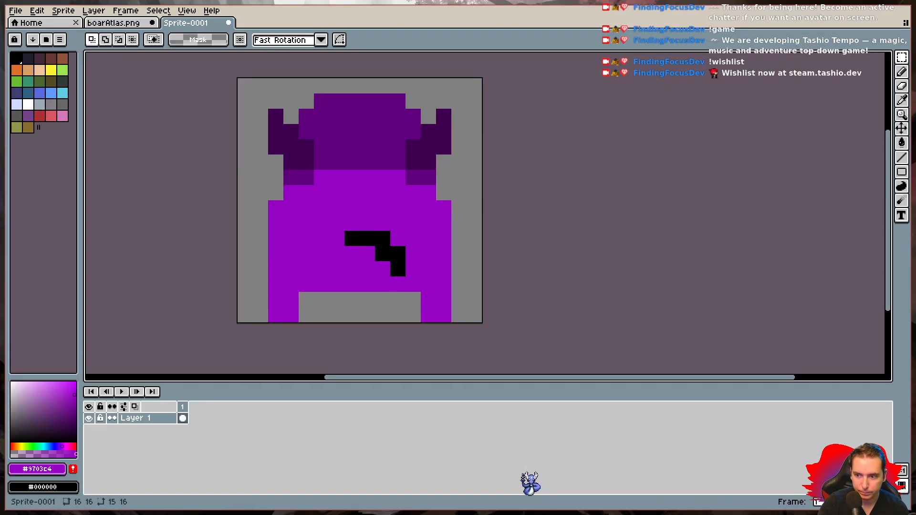
- Add a second frame and move the back-facing boar's head and tusks down one pixel in it
{"action": "key", "text": "alt+n"}
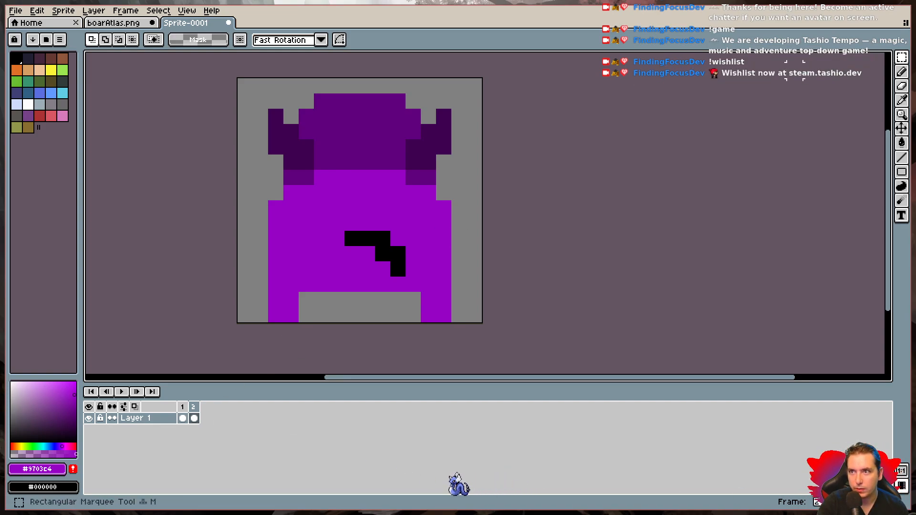
{"action": "left_click_drag", "start_coordinate": [275, 100], "coordinate": [444, 181]}
{"action": "left_click", "coordinate": [405, 161]}
{"action": "left_click_drag", "start_coordinate": [400, 155], "coordinate": [400, 159]}
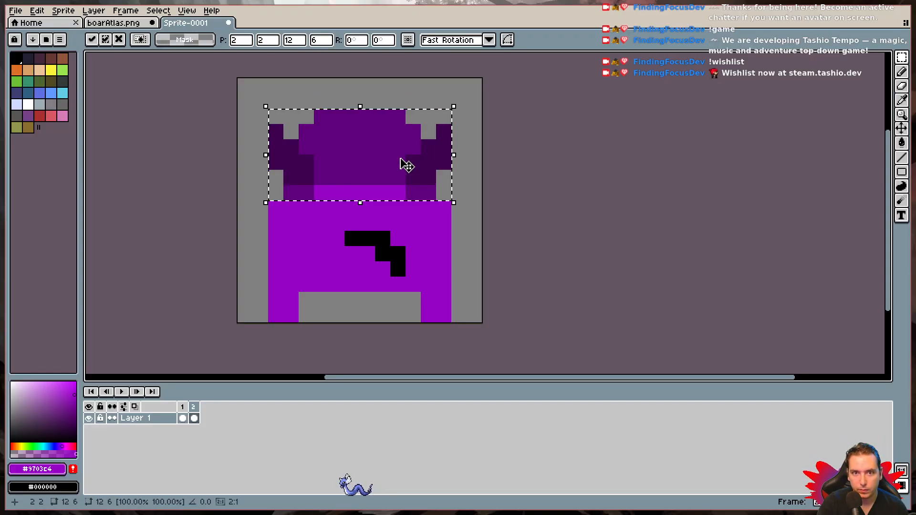
{"action": "key", "text": "Escape"}
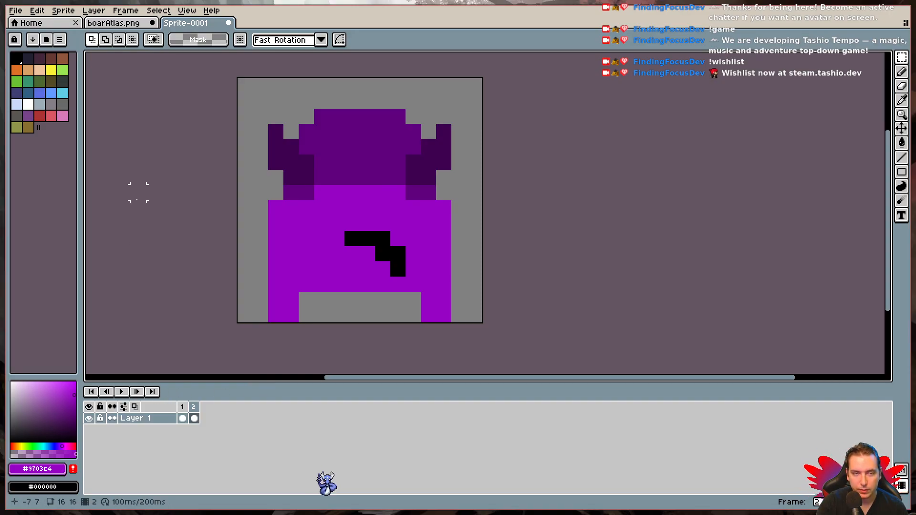
- Switch to boarAtlas.png, clear the selection around the back-facing boar, and examine the finished walking rows below it
{"action": "left_click", "coordinate": [113, 22]}
{"action": "key", "text": "ctrl+v"}
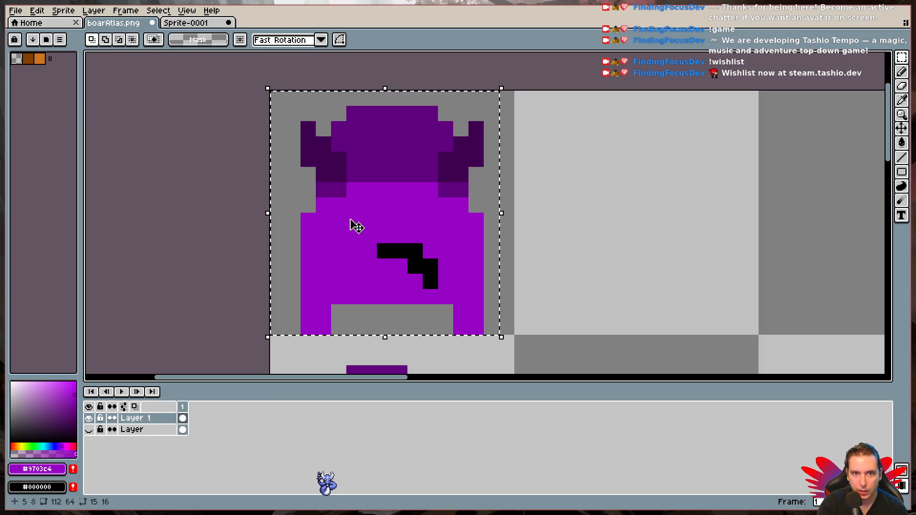
{"action": "key", "text": "ctrl+d"}
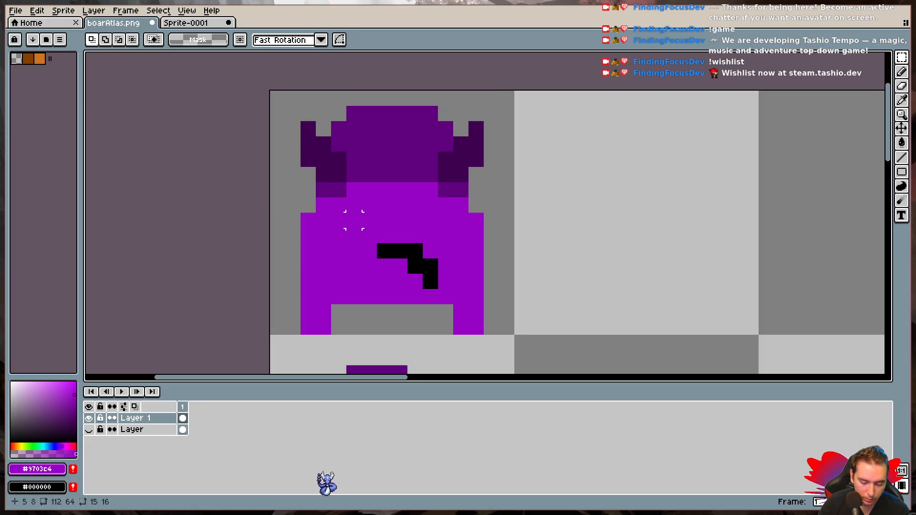
{"action": "scroll", "coordinate": [353, 220], "scroll_direction": "down", "scroll_amount": 5}
{"action": "left_click_drag", "start_coordinate": [511, 343], "coordinate": [492, 209]}
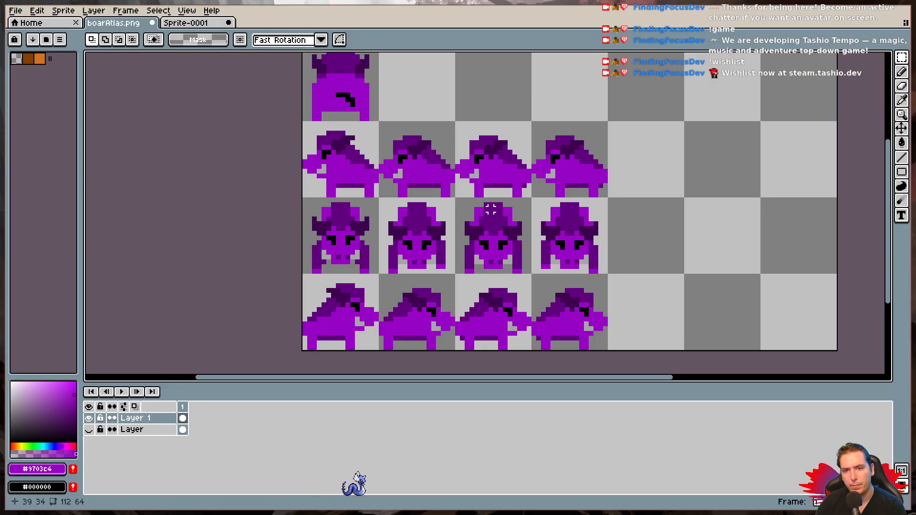
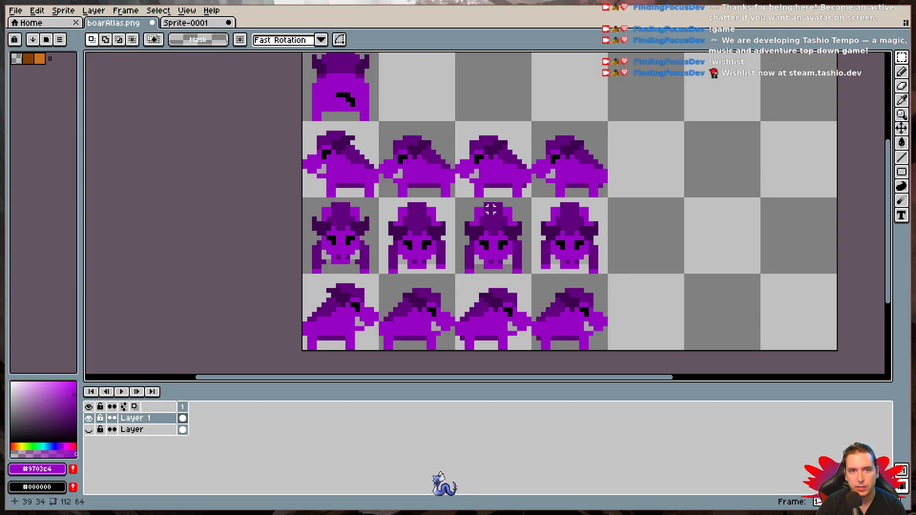
- Switch to Sprite-0001 and erase the bottom pixel row of the back-facing boar's right leg in frame 2
{"action": "scroll", "coordinate": [443, 206], "scroll_direction": "up", "scroll_amount": 2}
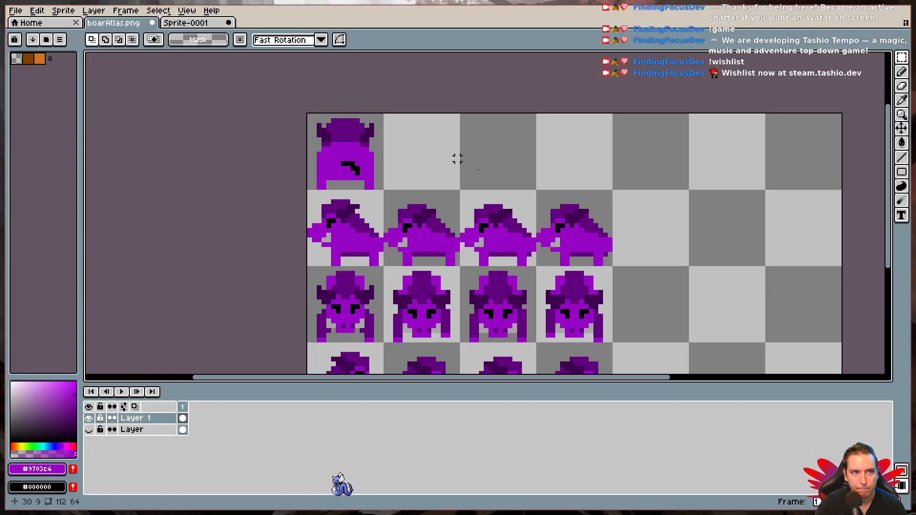
{"action": "left_click", "coordinate": [200, 23]}
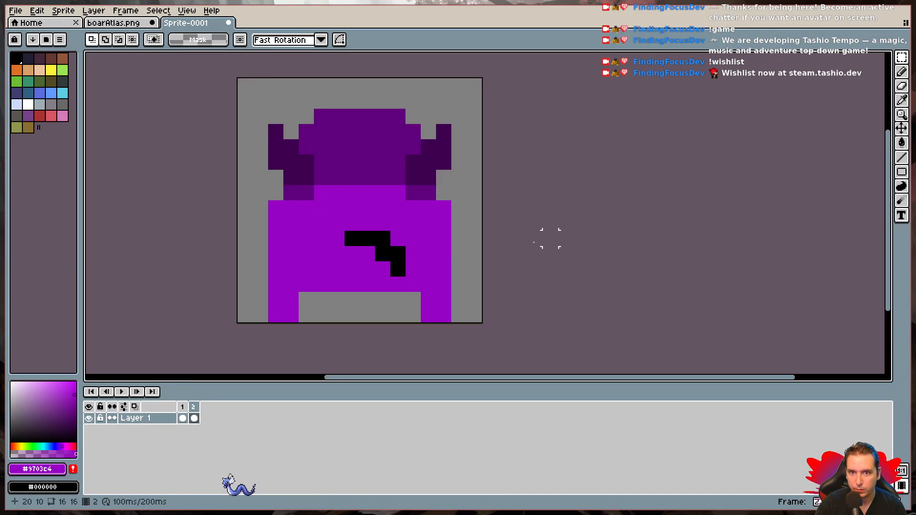
{"action": "key", "text": "e"}
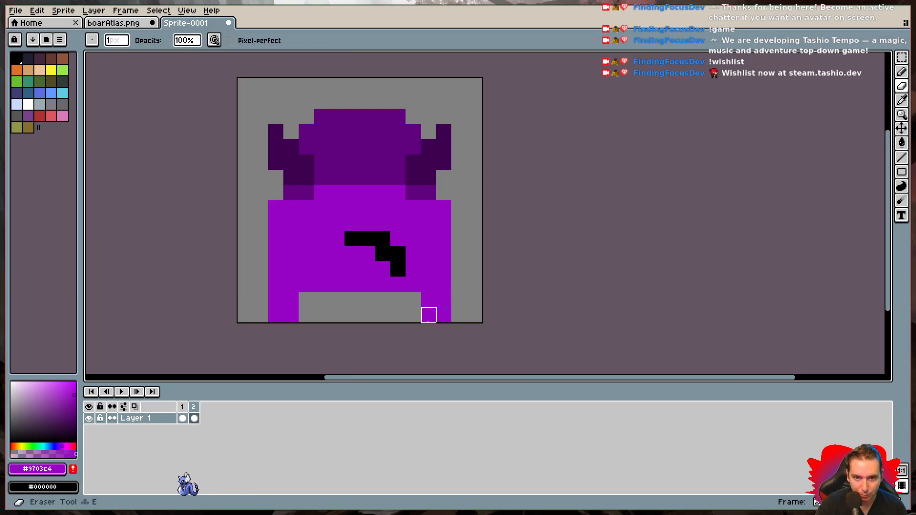
{"action": "left_click", "coordinate": [428, 315]}
{"action": "left_click", "coordinate": [444, 315]}
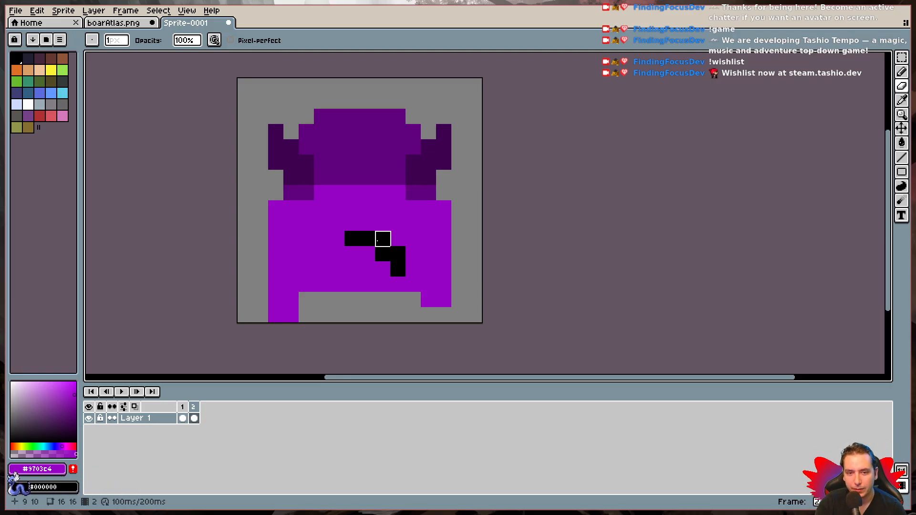
- Try to shorten the tail in frame 2 by covering its lowest black pixel with the body purple #9703c4 at 1 px brush size
{"action": "left_click", "coordinate": [904, 59]}
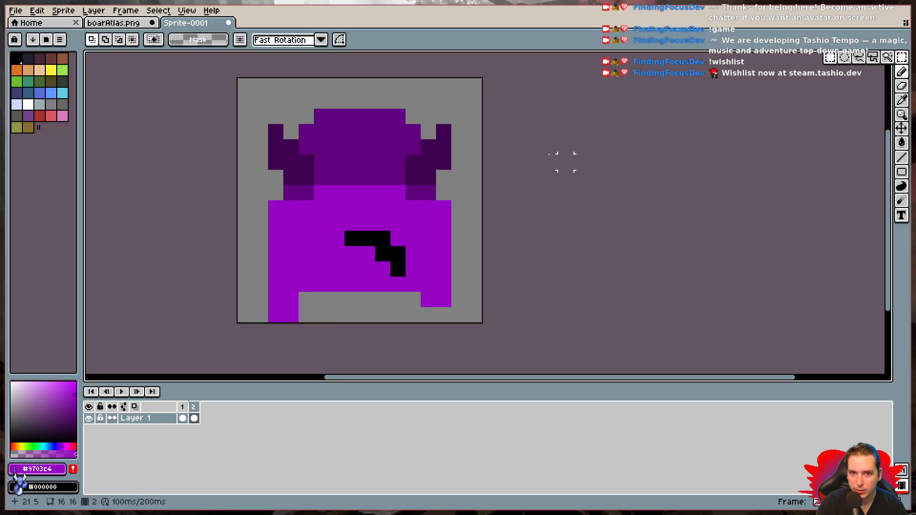
{"action": "key", "text": "e"}
{"action": "left_click", "coordinate": [397, 269]}
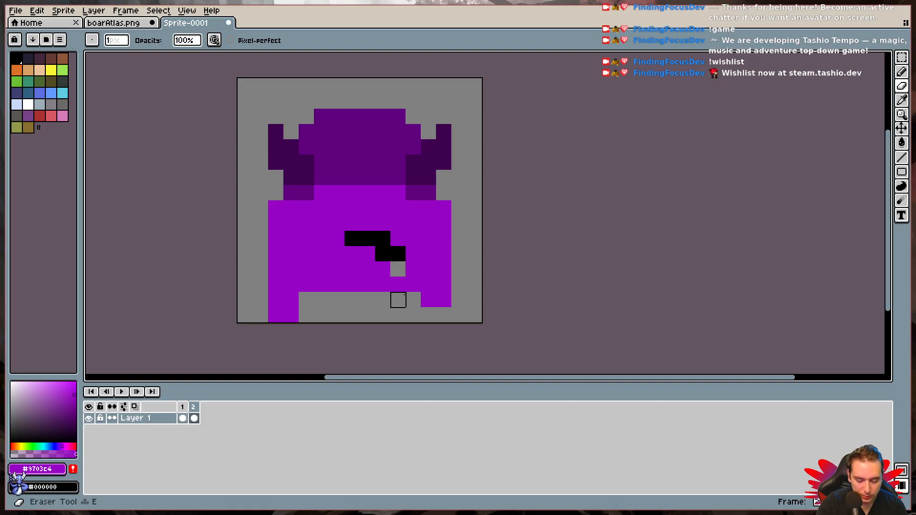
{"action": "key", "text": "i"}
{"action": "key", "text": "b"}
{"action": "left_click", "coordinate": [399, 268]}
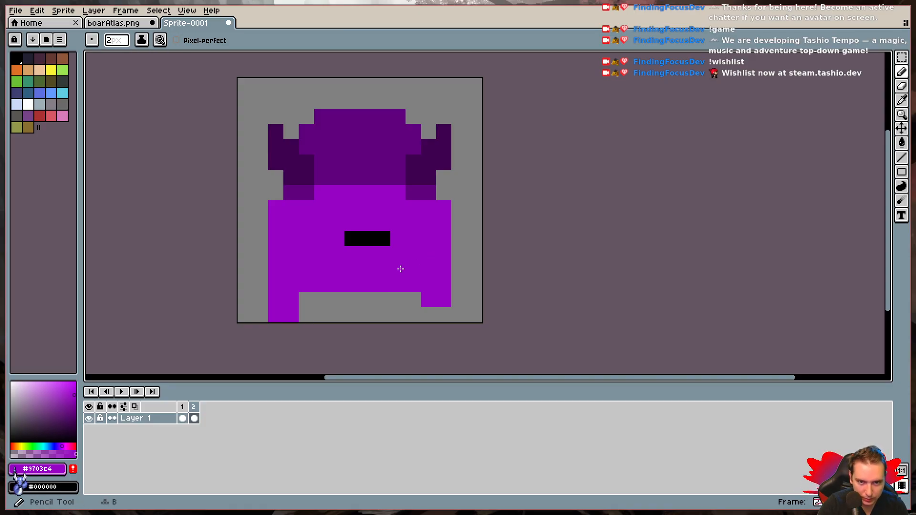
{"action": "key", "text": "ctrl+z"}
{"action": "left_click", "coordinate": [396, 275]}
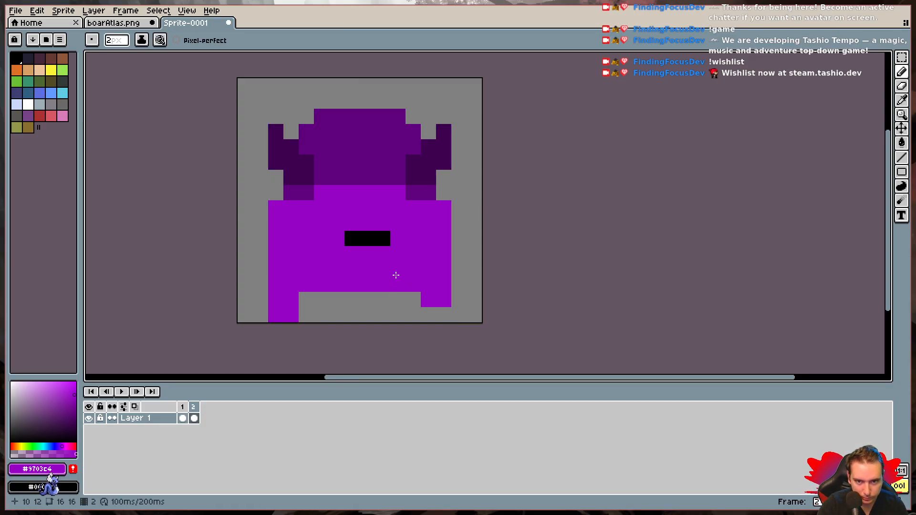
{"action": "key", "text": "ctrl+z"}
{"action": "key", "text": "minus"}
{"action": "left_click", "coordinate": [384, 312]}
- Compare frames 1 and 2, then add a third frame with the bottom pixel row of the boar's left leg erased as well
{"action": "left_click", "coordinate": [184, 409]}
{"action": "left_click", "coordinate": [192, 410]}
{"action": "left_click", "coordinate": [182, 417]}
{"action": "left_click", "coordinate": [194, 416]}
{"action": "key", "text": "i"}
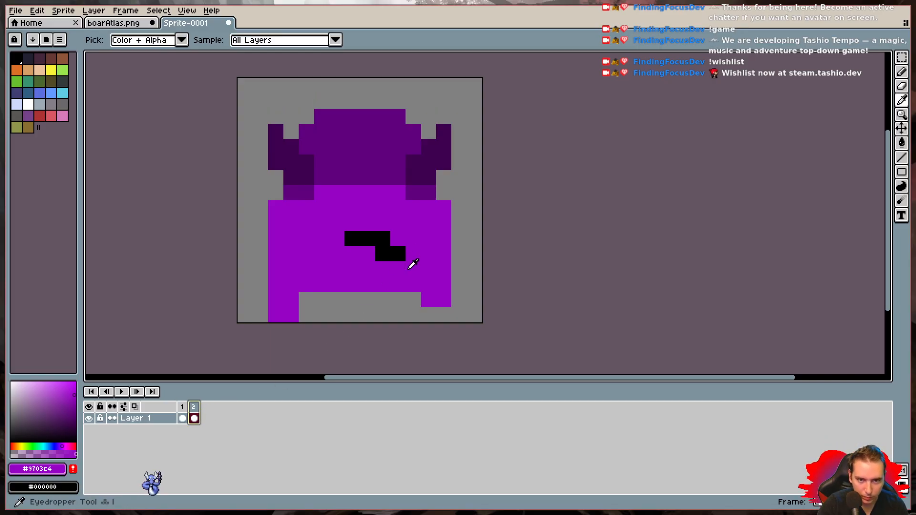
{"action": "left_click", "coordinate": [397, 249]}
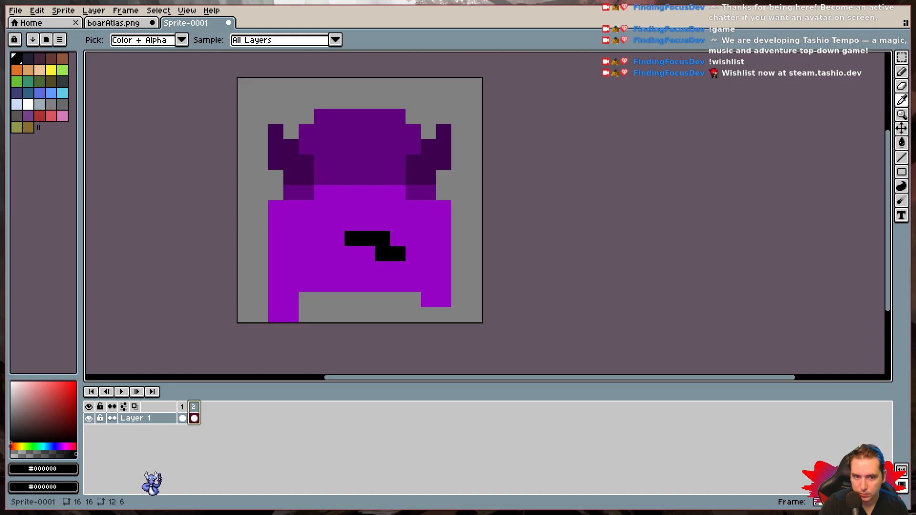
{"action": "key", "text": "alt+n"}
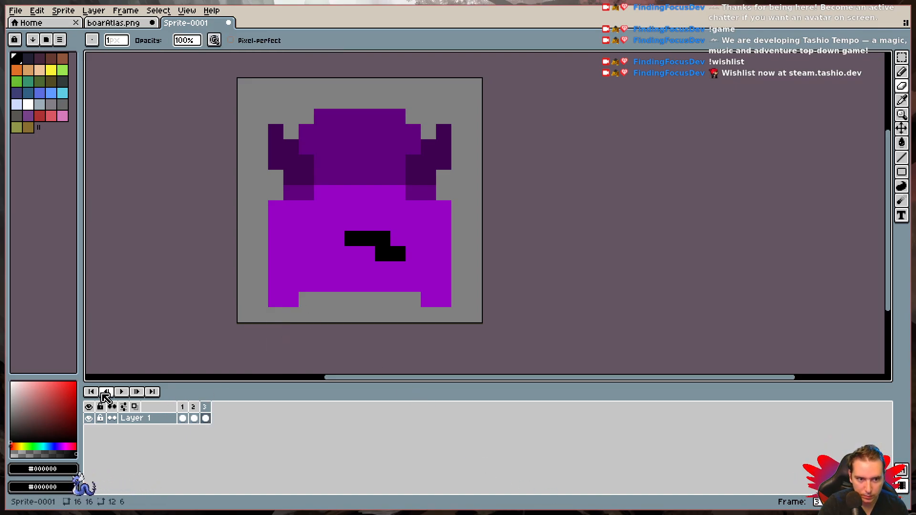
- Preview the animation and compare the boar's head, legs and tail across frames 1 to 3
{"action": "left_click", "coordinate": [121, 392]}
{"action": "left_click", "coordinate": [122, 392]}
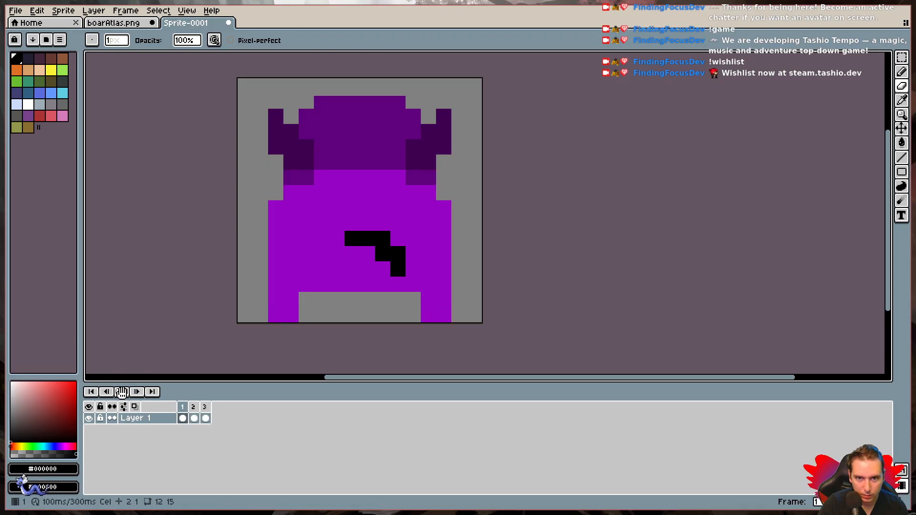
{"action": "left_click", "coordinate": [195, 408]}
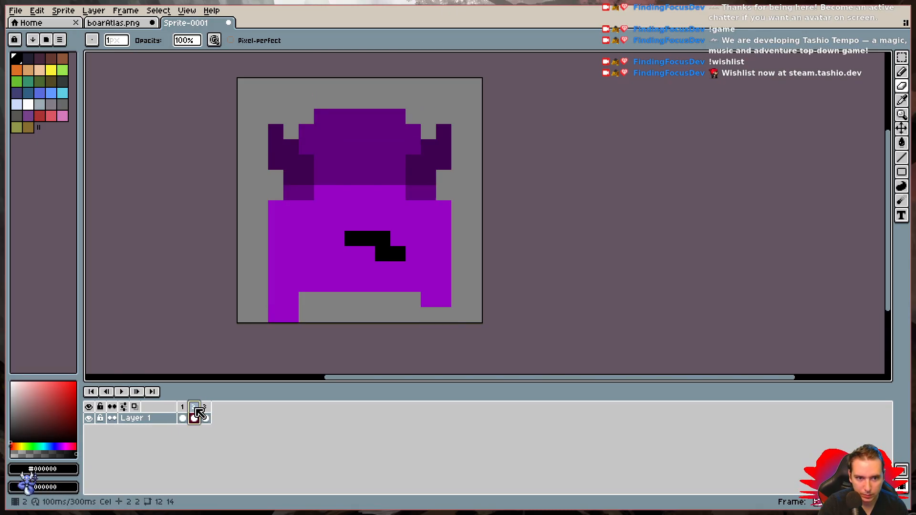
{"action": "left_click", "coordinate": [204, 408]}
{"action": "left_click", "coordinate": [182, 408]}
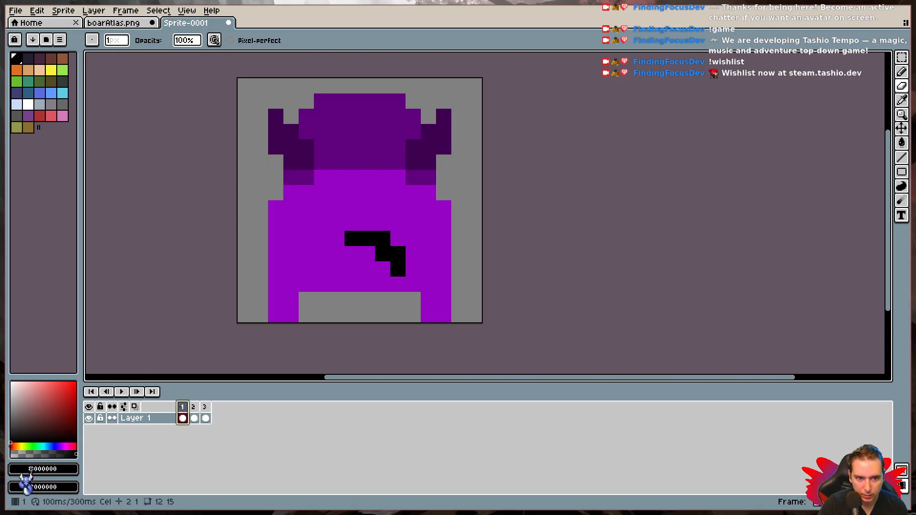
{"action": "left_click", "coordinate": [195, 409]}
- Paint the tail's lowest pixel black again in frames 2 and 3, matching the tail in frame 1
{"action": "key", "text": "i"}
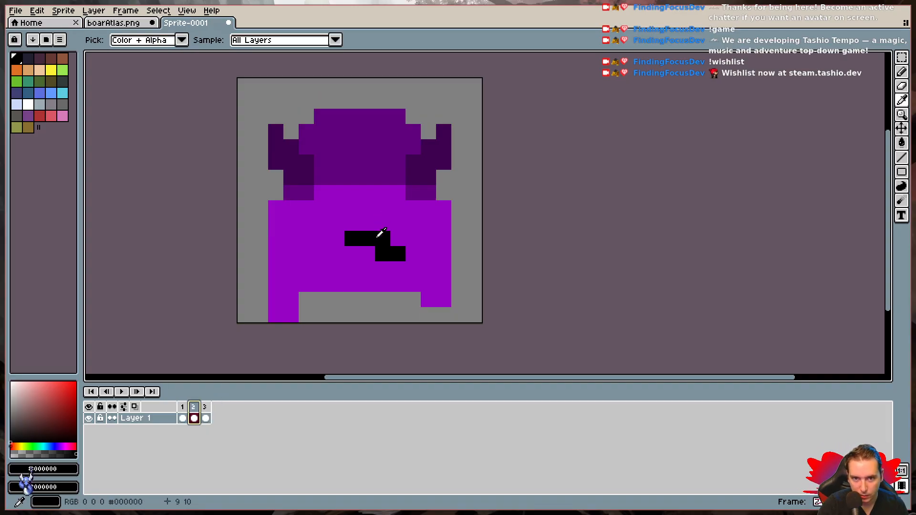
{"action": "key", "text": "b"}
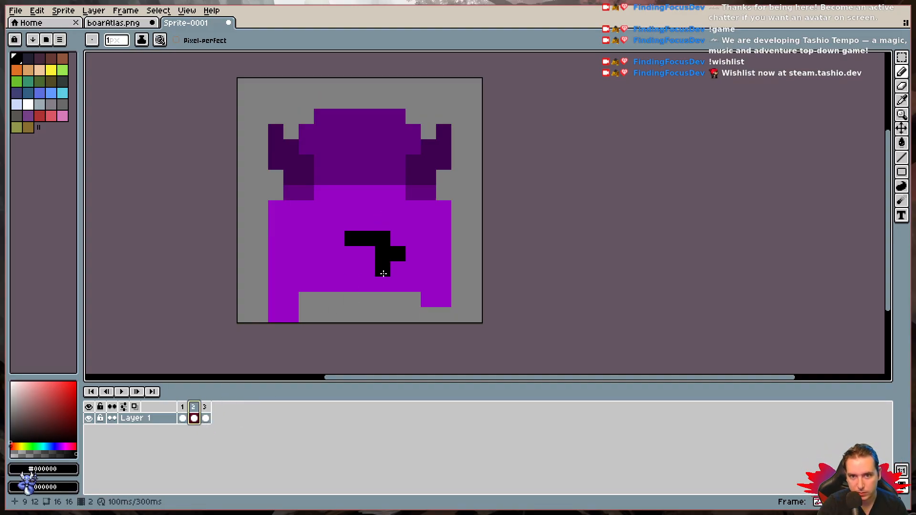
{"action": "left_click", "coordinate": [398, 269]}
{"action": "left_click", "coordinate": [205, 415]}
{"action": "left_click", "coordinate": [402, 302]}
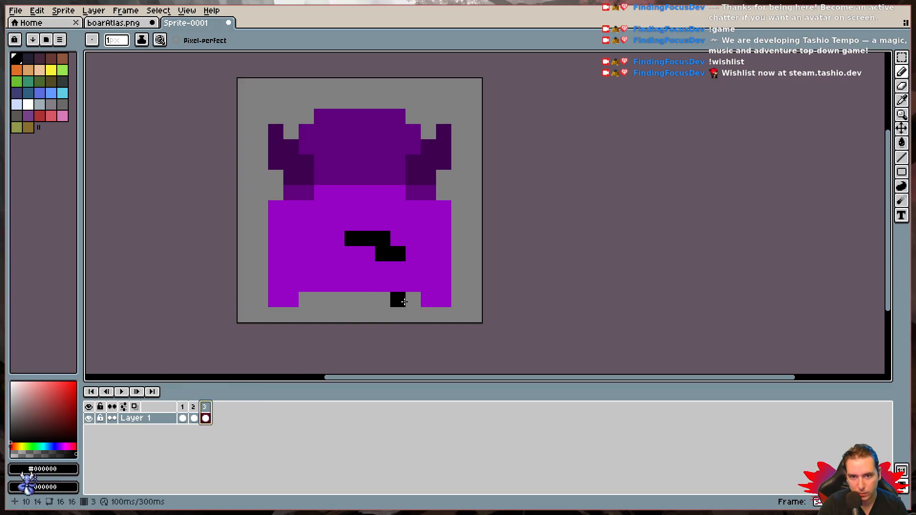
{"action": "left_click", "coordinate": [183, 410]}
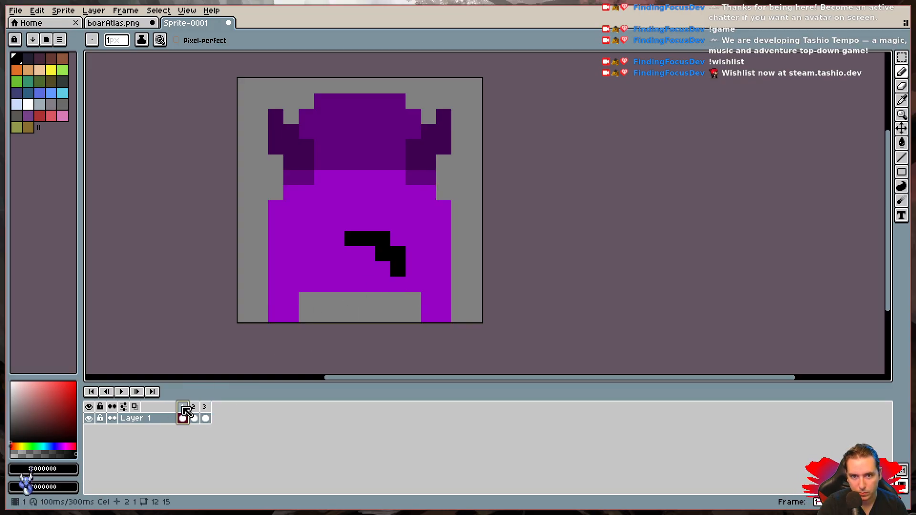
{"action": "left_click", "coordinate": [194, 415]}
{"action": "left_click", "coordinate": [205, 415]}
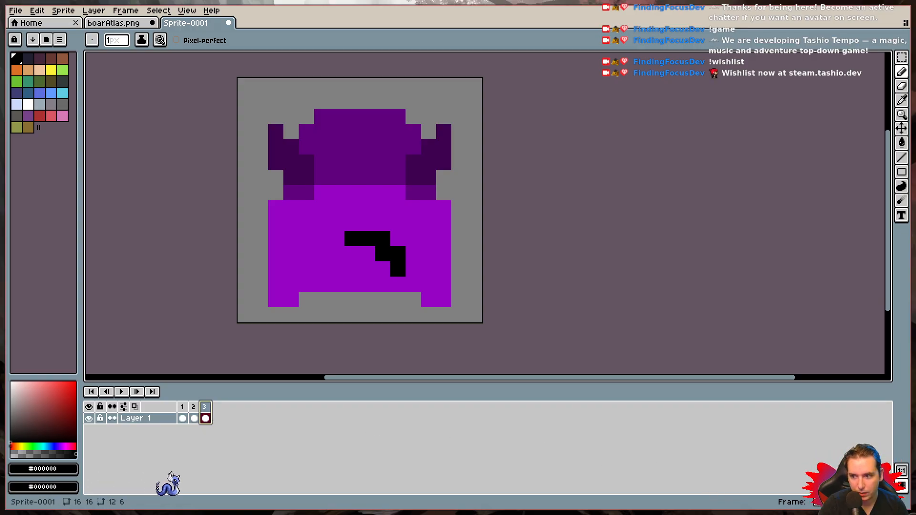
- Add a fourth frame and paint the two bottom pixels of the boar's right leg in body purple #9703c4
{"action": "key", "text": "alt+n"}
{"action": "left_click", "coordinate": [428, 311]}
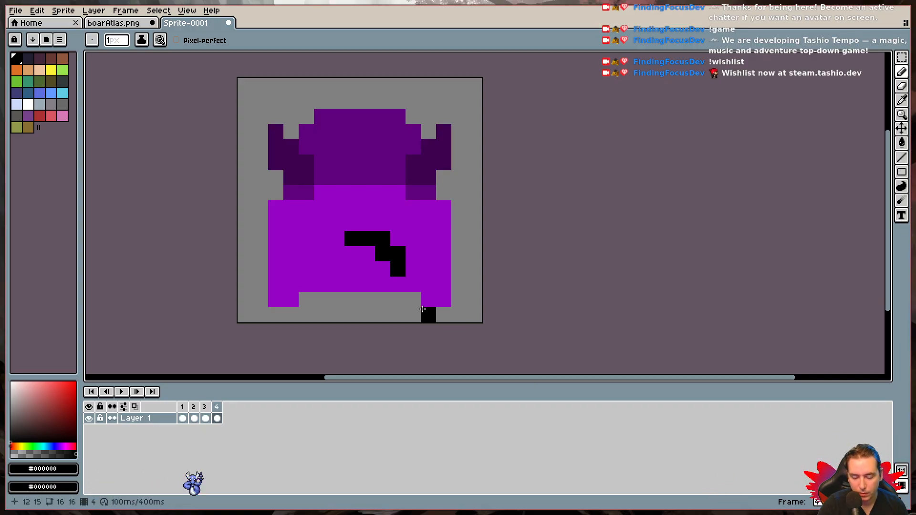
{"action": "left_click", "coordinate": [432, 282], "text": "alt"}
{"action": "left_click", "coordinate": [427, 314]}
{"action": "left_click", "coordinate": [439, 316]}
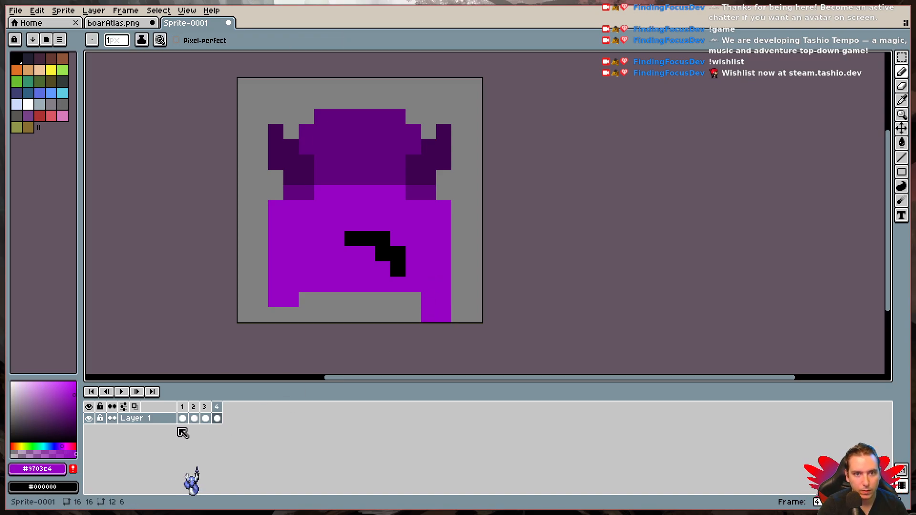
- Play the four-frame walking animation and examine the motion at small and large sizes
{"action": "left_click", "coordinate": [125, 393]}
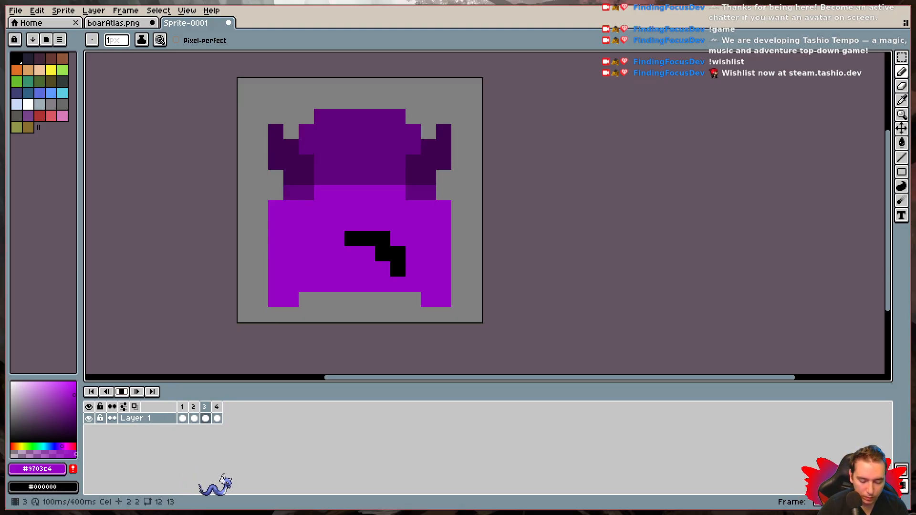
{"action": "scroll", "coordinate": [238, 322], "scroll_direction": "down", "scroll_amount": 6}
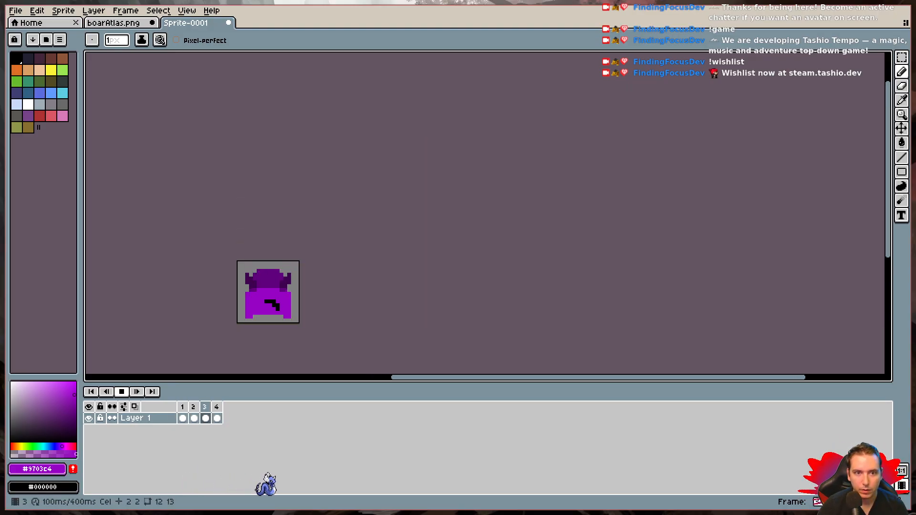
{"action": "scroll", "coordinate": [238, 322], "scroll_direction": "down", "scroll_amount": 2}
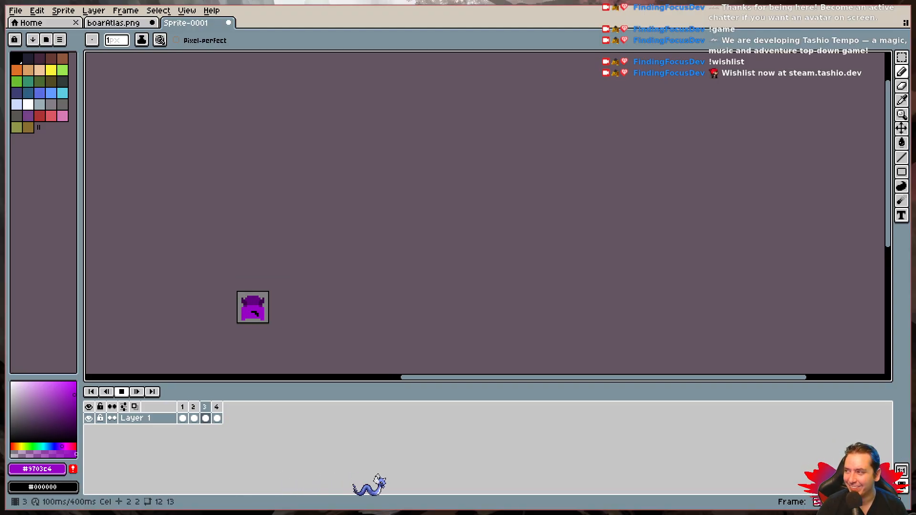
{"action": "scroll", "coordinate": [238, 323], "scroll_direction": "up", "scroll_amount": 3}
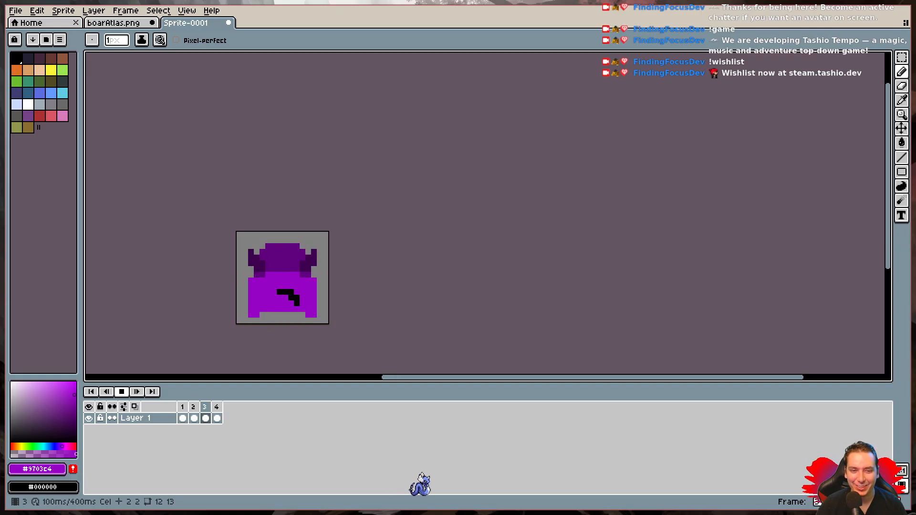
{"action": "scroll", "coordinate": [237, 323], "scroll_direction": "up", "scroll_amount": 3}
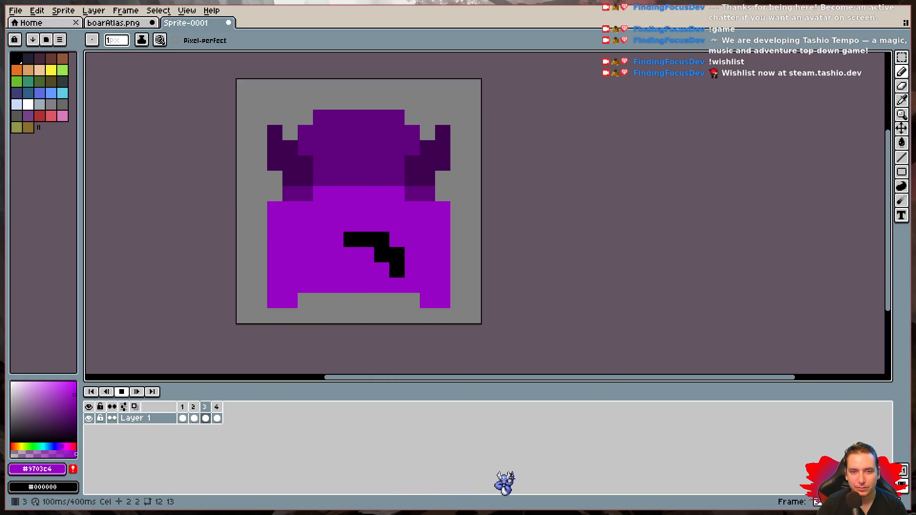
{"action": "scroll", "coordinate": [237, 323], "scroll_direction": "down", "scroll_amount": 4}
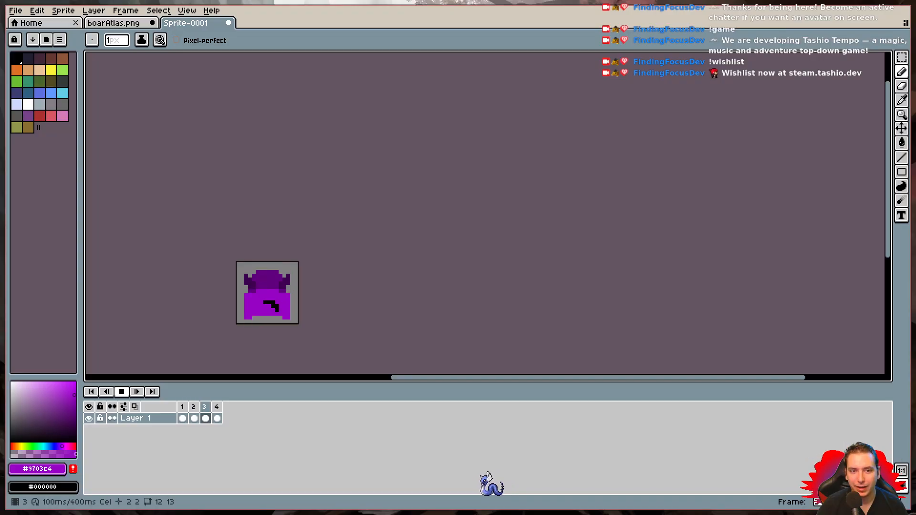
{"action": "scroll", "coordinate": [237, 324], "scroll_direction": "down", "scroll_amount": 1}
{"action": "scroll", "coordinate": [236, 323], "scroll_direction": "up", "scroll_amount": 5}
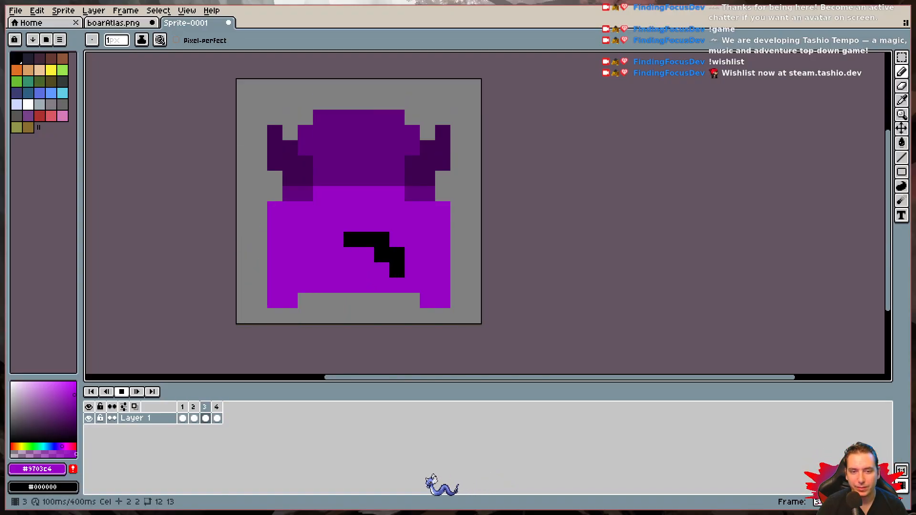
{"action": "left_click", "coordinate": [123, 391]}
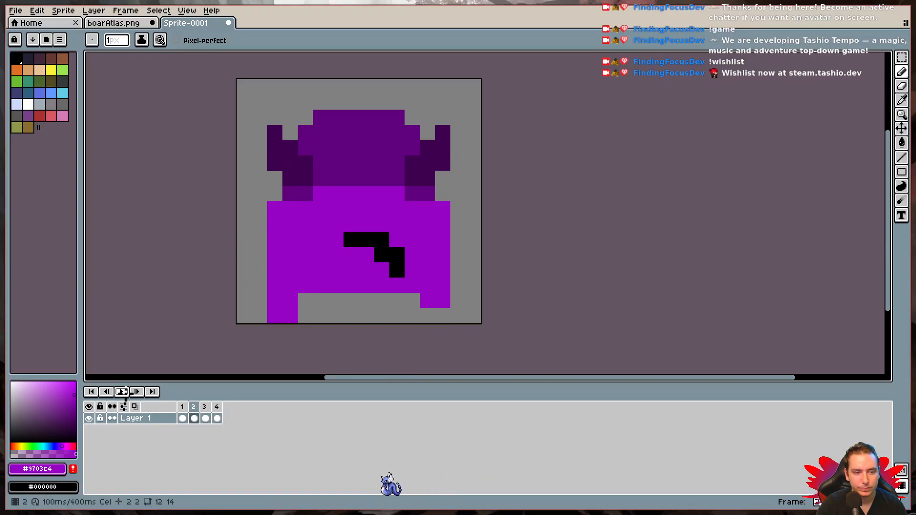
- Compare the first three frames, then paint the two bottom pixels of the right leg in purple in frame 3
{"action": "left_click", "coordinate": [183, 416]}
{"action": "left_click", "coordinate": [194, 416]}
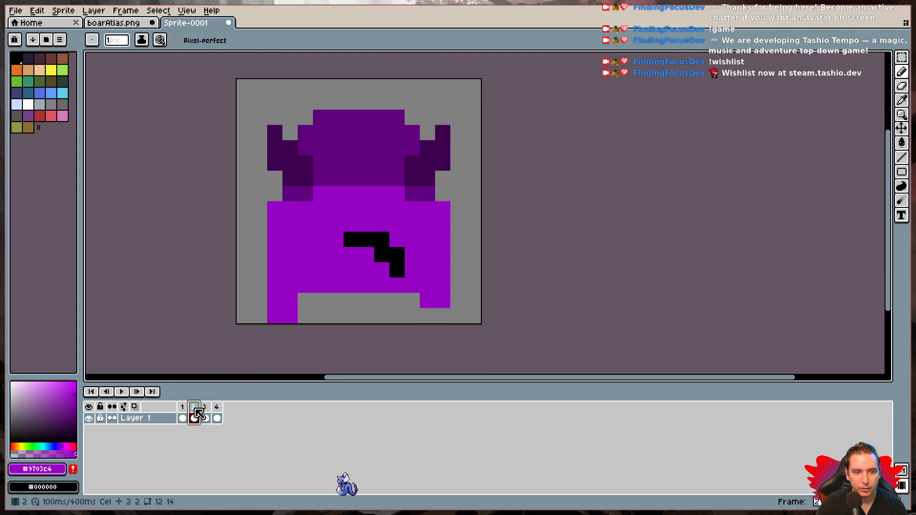
{"action": "left_click", "coordinate": [206, 416]}
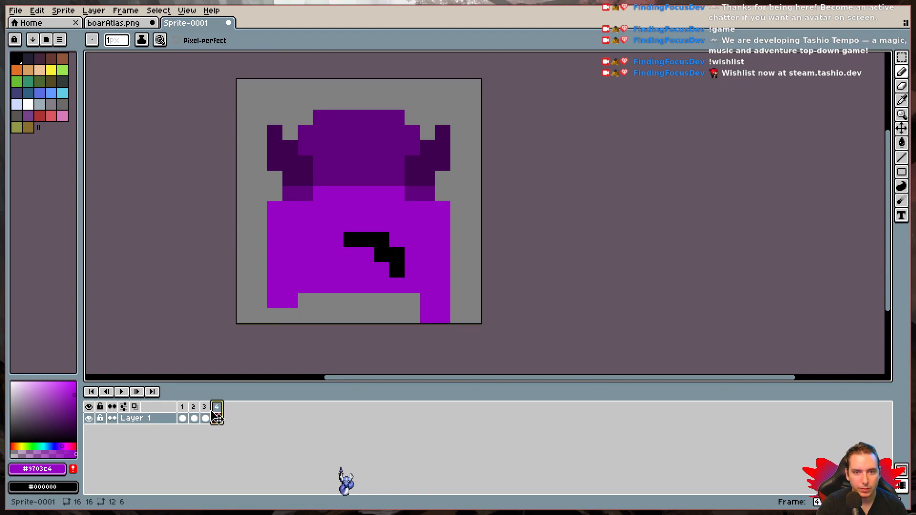
{"action": "left_click", "coordinate": [186, 407]}
{"action": "left_click", "coordinate": [196, 410]}
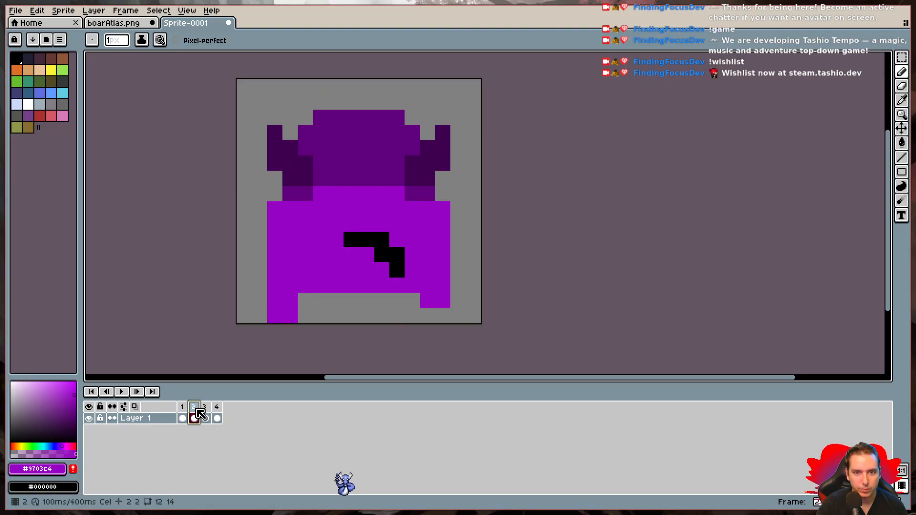
{"action": "left_click", "coordinate": [206, 409]}
{"action": "left_click", "coordinate": [427, 316]}
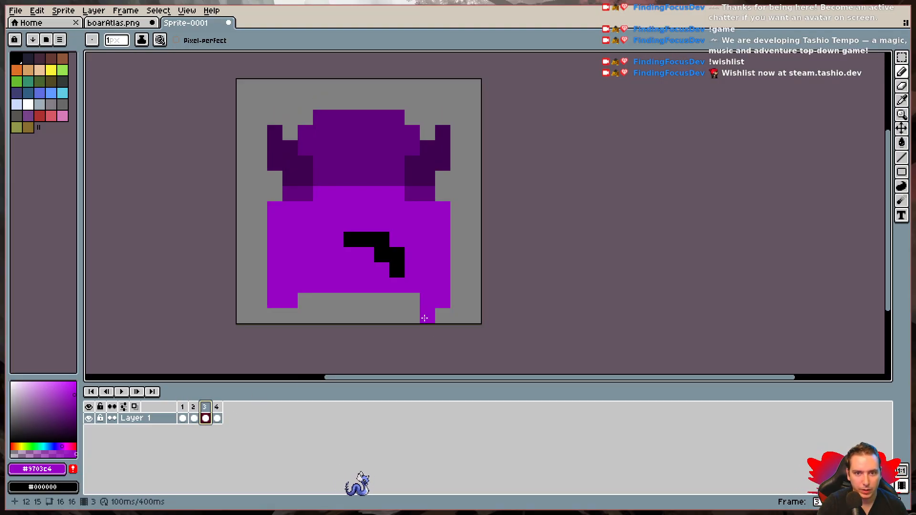
{"action": "left_click", "coordinate": [443, 315]}
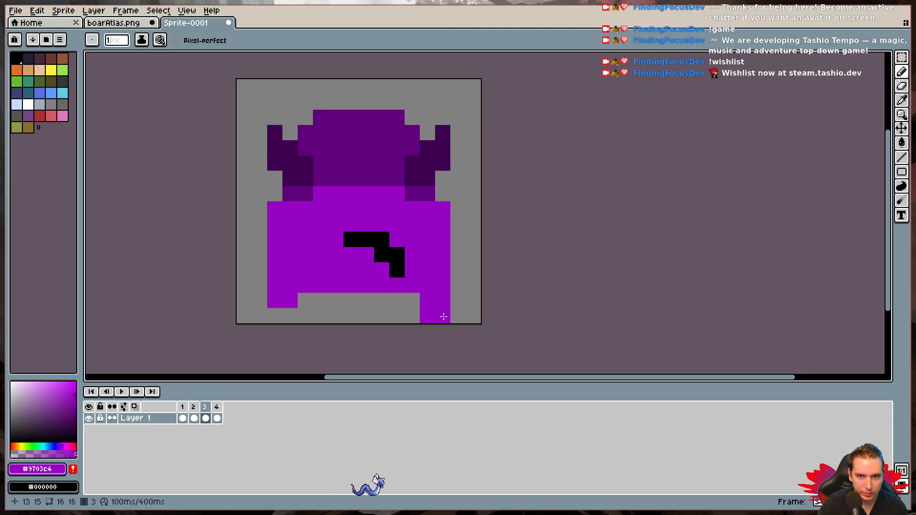
- Paint the two bottom pixels of the left leg in purple in frame 4 and play the animation
{"action": "left_click", "coordinate": [216, 413]}
{"action": "left_click", "coordinate": [290, 316]}
{"action": "left_click", "coordinate": [275, 316]}
{"action": "left_click", "coordinate": [123, 392]}
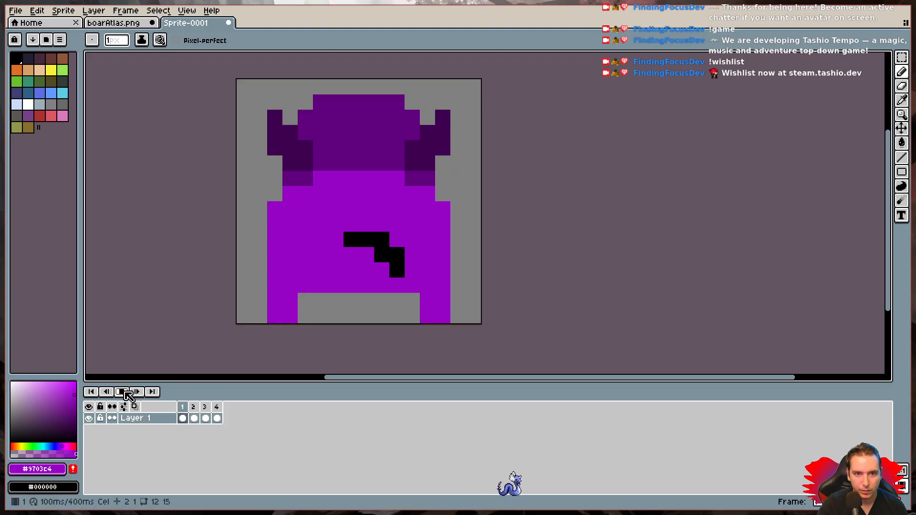
- Examine the playing walking animation at small and large sizes, then compare the first three frames
{"action": "scroll", "coordinate": [176, 346], "scroll_direction": "down", "scroll_amount": 5}
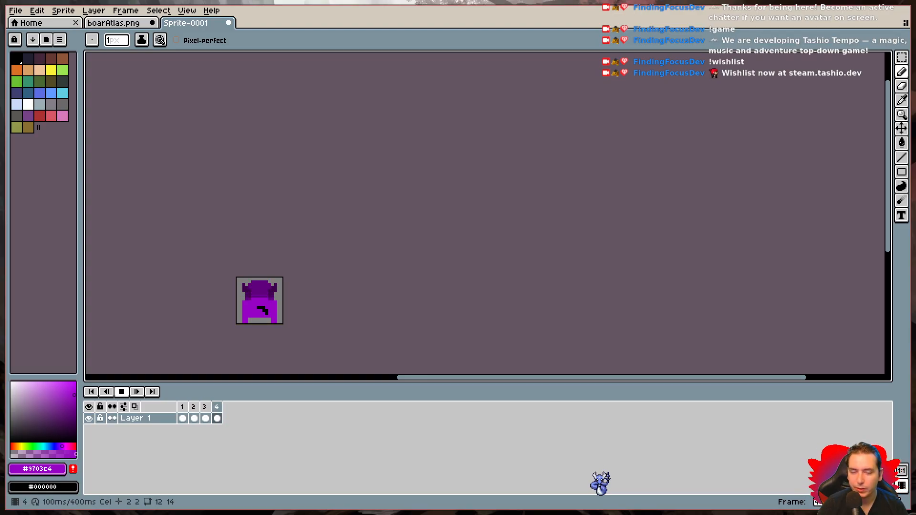
{"action": "scroll", "coordinate": [236, 324], "scroll_direction": "up", "scroll_amount": 5}
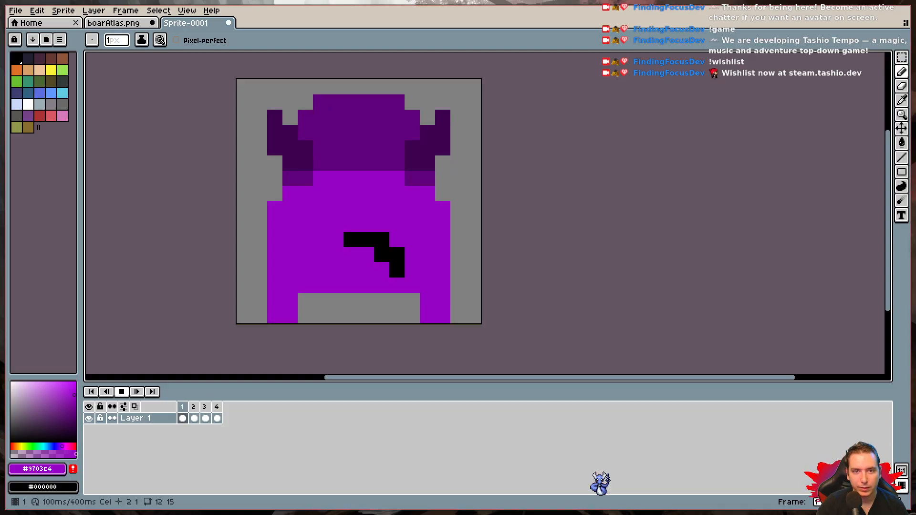
{"action": "left_click", "coordinate": [196, 407]}
{"action": "left_click", "coordinate": [183, 414]}
{"action": "left_click", "coordinate": [194, 415]}
{"action": "left_click", "coordinate": [205, 415]}
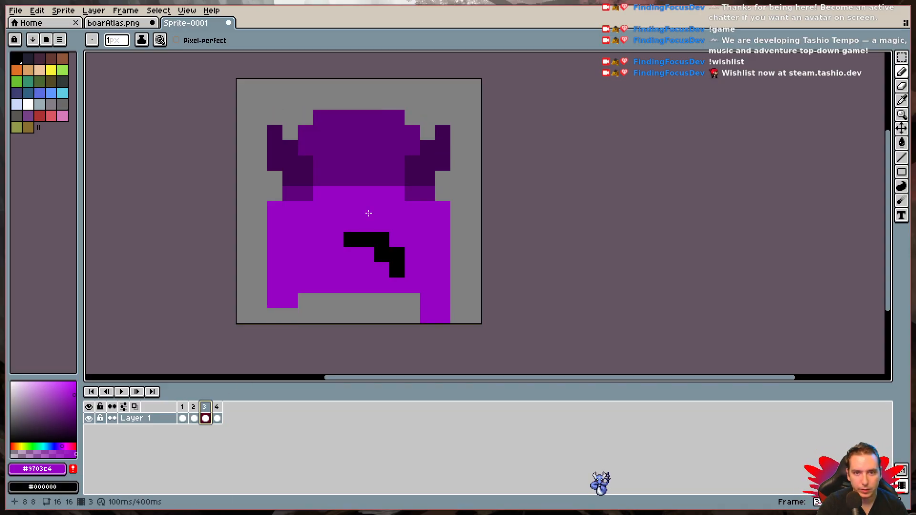
- Try shifting the whole black tail one pixel left in frame 3 with the gap filled in purple, play it, then undo the shift
{"action": "key", "text": "shift+q"}
{"action": "left_click_drag", "start_coordinate": [353, 239], "coordinate": [387, 265]}
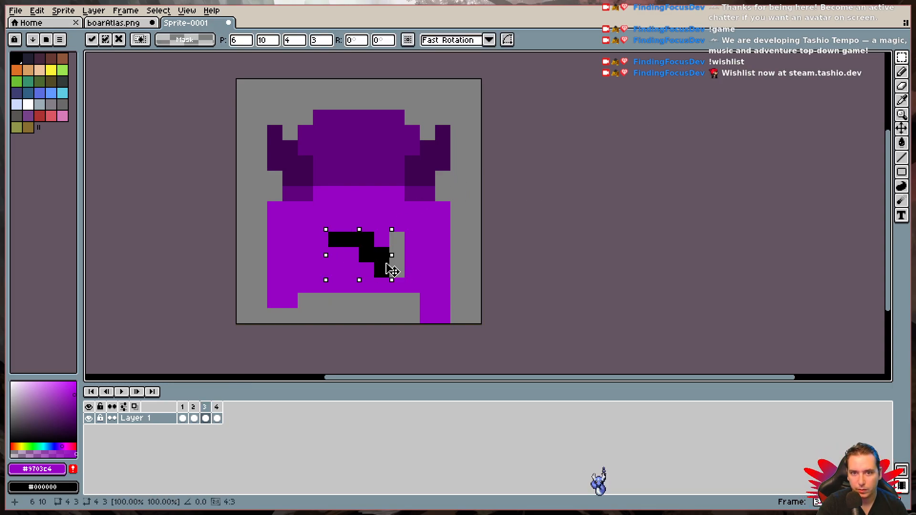
{"action": "key", "text": "ctrl+d"}
{"action": "key", "text": "i"}
{"action": "key", "text": "b"}
{"action": "left_click_drag", "start_coordinate": [396, 236], "coordinate": [397, 274]}
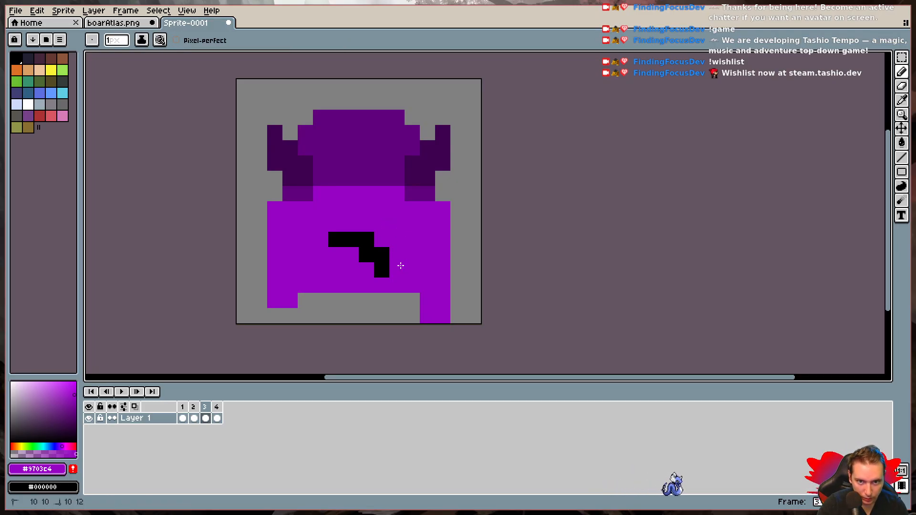
{"action": "left_click", "coordinate": [122, 392]}
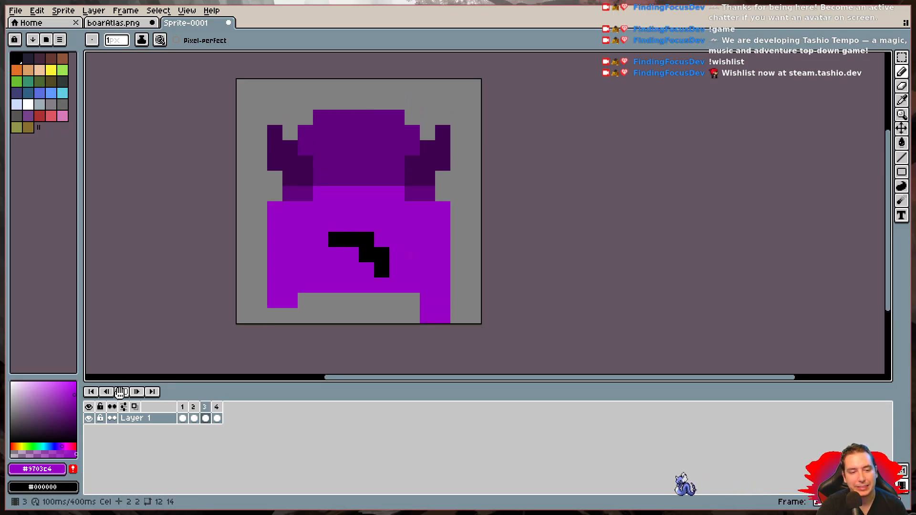
{"action": "key", "text": "ctrl+z"}
{"action": "key", "text": "ctrl+d"}
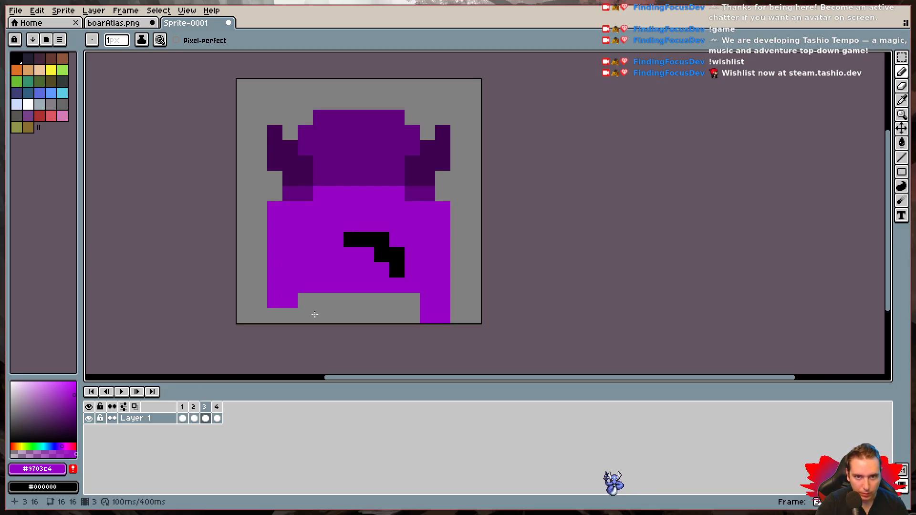
- In frame 3, move the tail's two rightmost pixel columns one pixel left and paint the gap in body purple #9703c4
{"action": "key", "text": "m"}
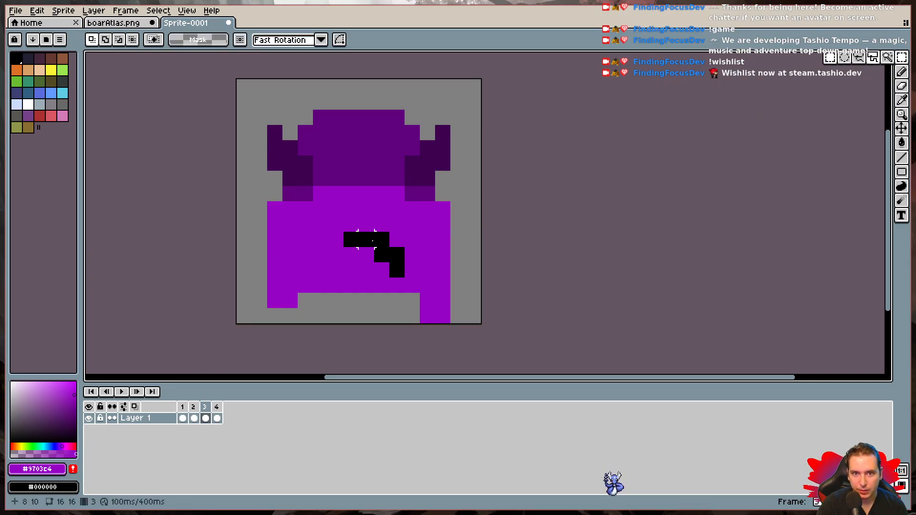
{"action": "key", "text": "ctrl+a"}
{"action": "key", "text": "ctrl+d"}
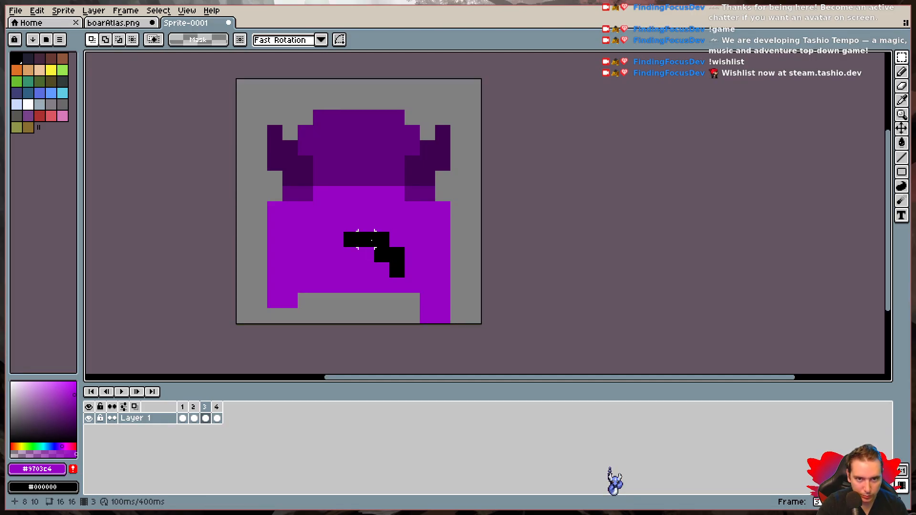
{"action": "left_click_drag", "start_coordinate": [376, 240], "coordinate": [379, 266]}
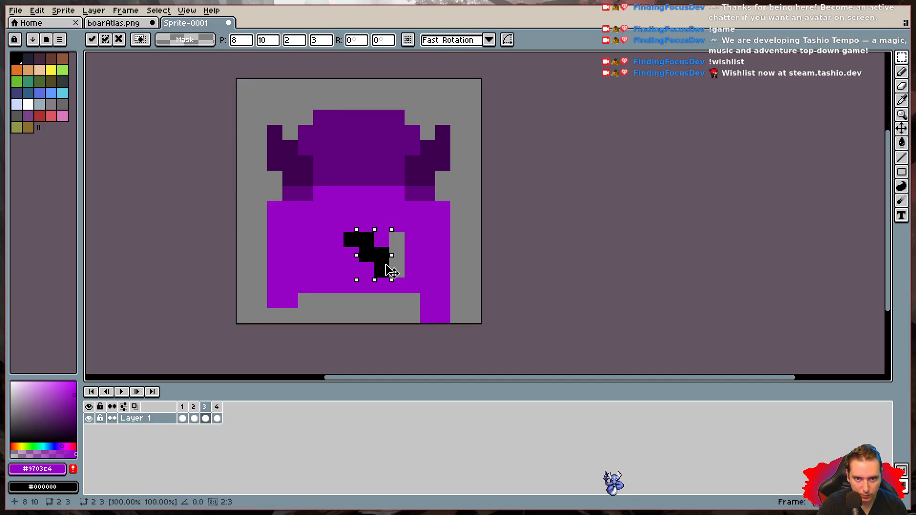
{"action": "left_click", "coordinate": [397, 239]}
{"action": "key", "text": "i"}
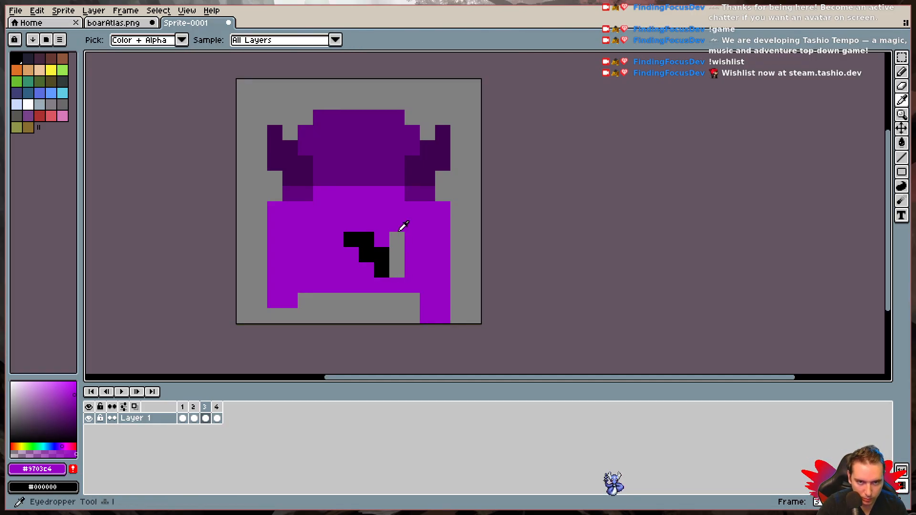
{"action": "key", "text": "b"}
{"action": "left_click_drag", "start_coordinate": [400, 237], "coordinate": [402, 256]}
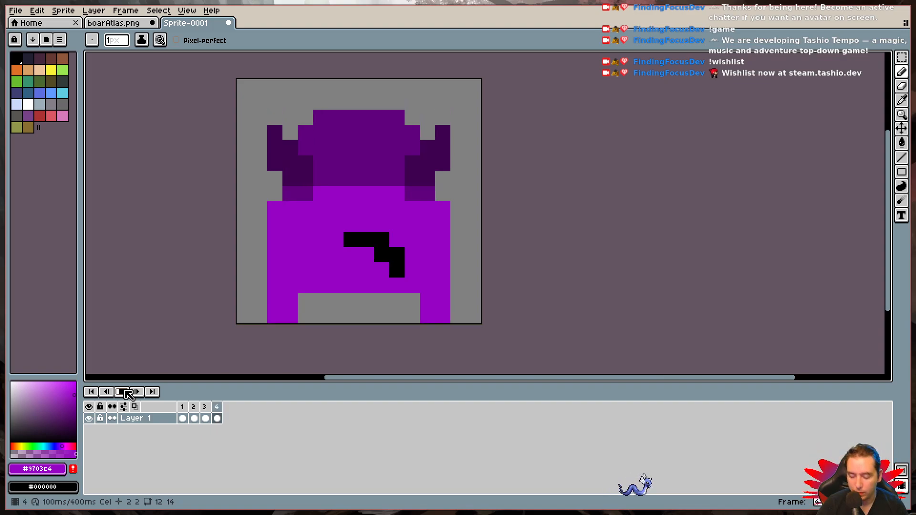
- Examine the tail's motion in the playing animation at small and large sizes, then stop the playback
{"action": "scroll", "coordinate": [236, 324], "scroll_direction": "down", "scroll_amount": 3}
{"action": "scroll", "coordinate": [237, 324], "scroll_direction": "down", "scroll_amount": 2}
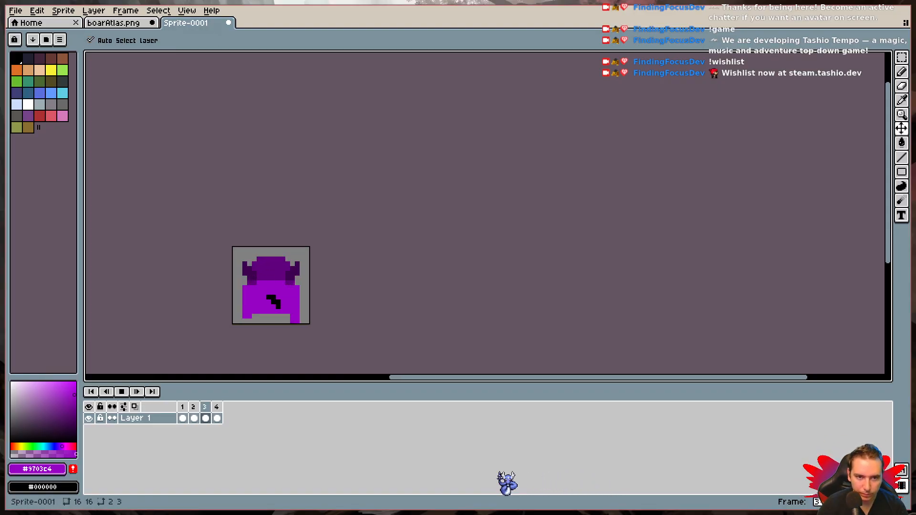
{"action": "scroll", "coordinate": [243, 349], "scroll_direction": "up", "scroll_amount": 5}
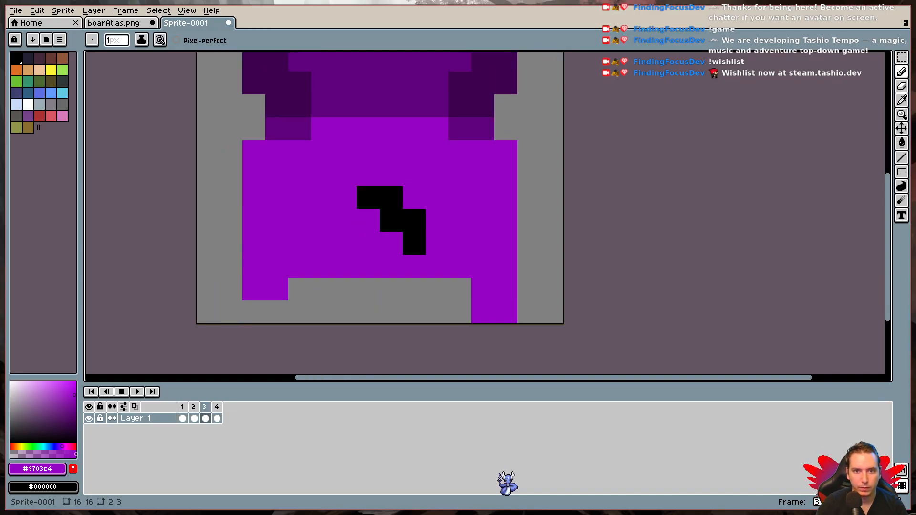
{"action": "left_click", "coordinate": [125, 391]}
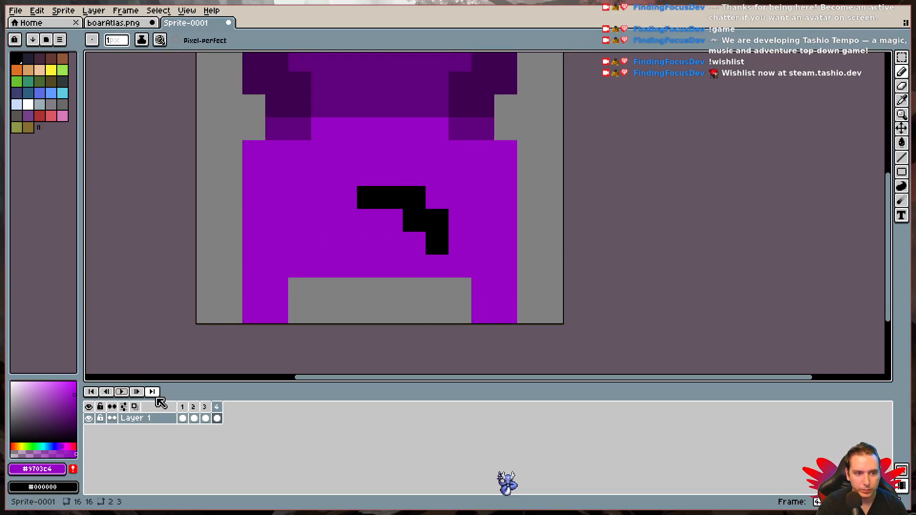
- Try adding one black #000000 pixel beside the tail's tip in frame 3 and compare it with the other frames
{"action": "left_click", "coordinate": [205, 407]}
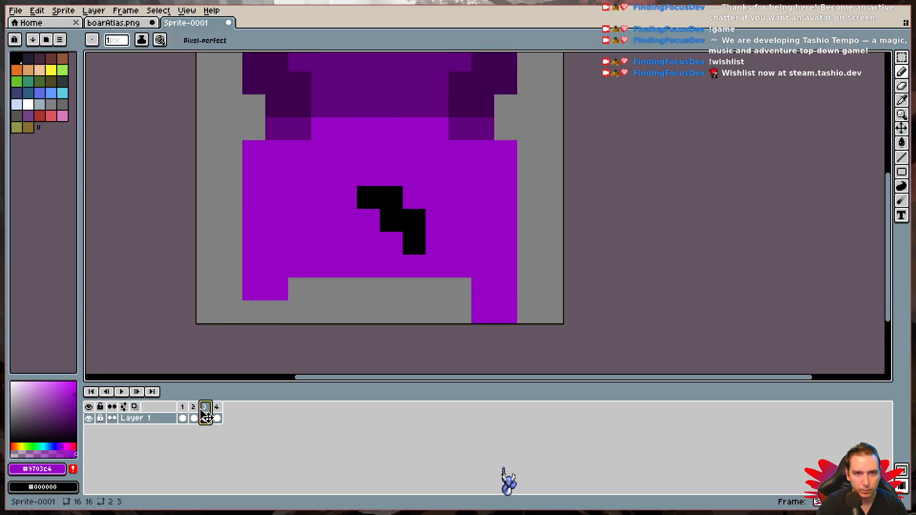
{"action": "left_click", "coordinate": [400, 194], "text": "alt"}
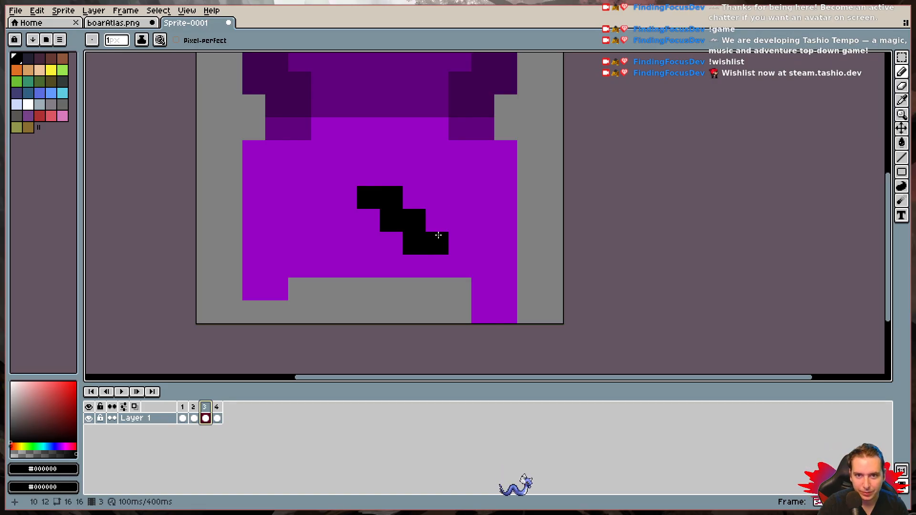
{"action": "left_click", "coordinate": [182, 407]}
{"action": "left_click", "coordinate": [194, 407]}
{"action": "left_click", "coordinate": [205, 407]}
{"action": "key", "text": "Right"}
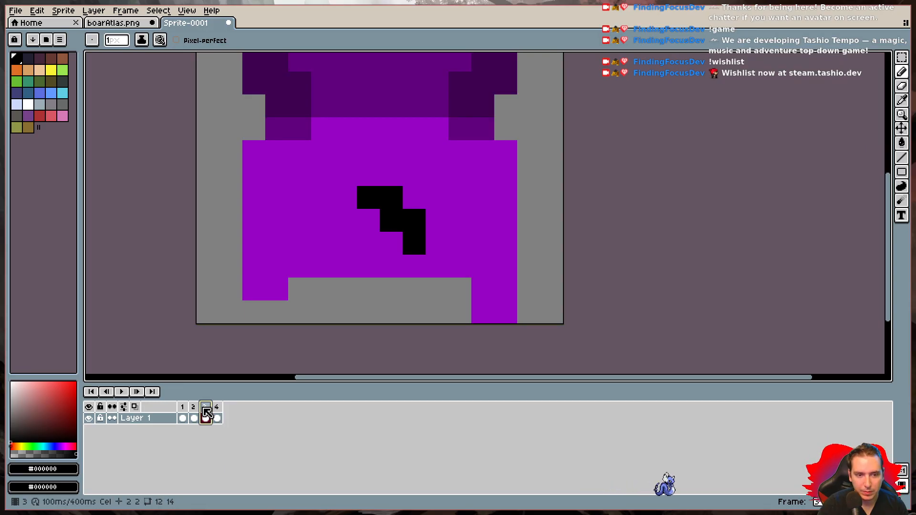
- In frame 4, move the right 3x3-pixel part of the tail one pixel left and paint the gap in body purple #9703c4
{"action": "left_click", "coordinate": [218, 409]}
{"action": "left_click", "coordinate": [899, 59]}
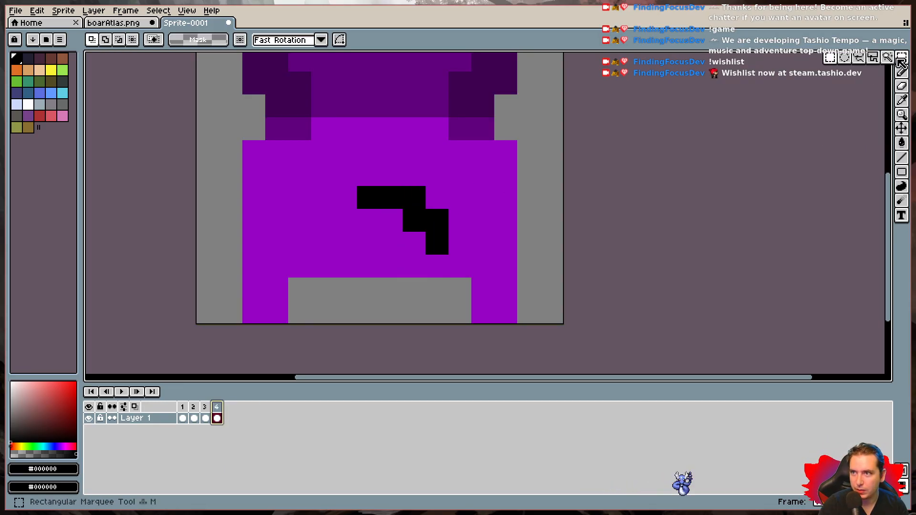
{"action": "left_click_drag", "start_coordinate": [382, 188], "coordinate": [413, 241]}
{"action": "key", "text": "ctrl+d"}
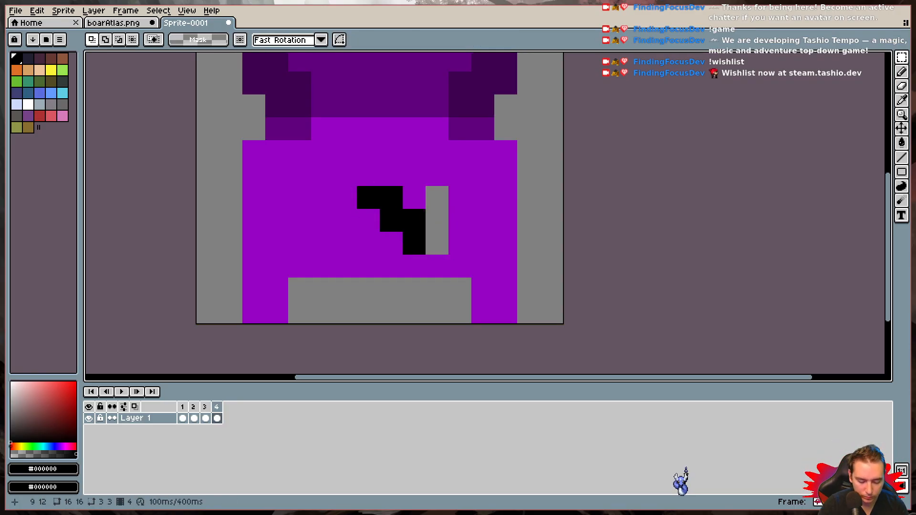
{"action": "key", "text": "i"}
{"action": "left_click", "coordinate": [411, 176]}
{"action": "key", "text": "b"}
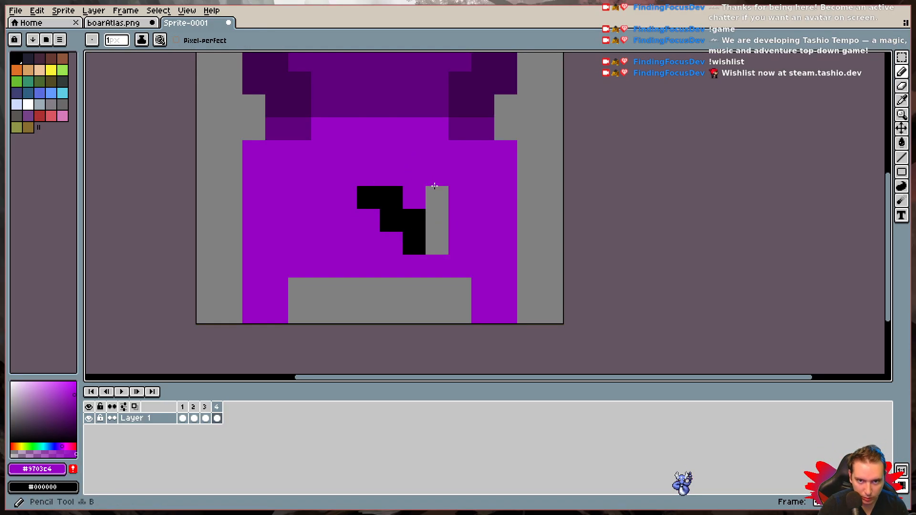
{"action": "left_click_drag", "start_coordinate": [433, 185], "coordinate": [438, 245]}
- Play the animation with the changed frame 4 and examine the tail's swing at small and large sizes
{"action": "left_click", "coordinate": [123, 391]}
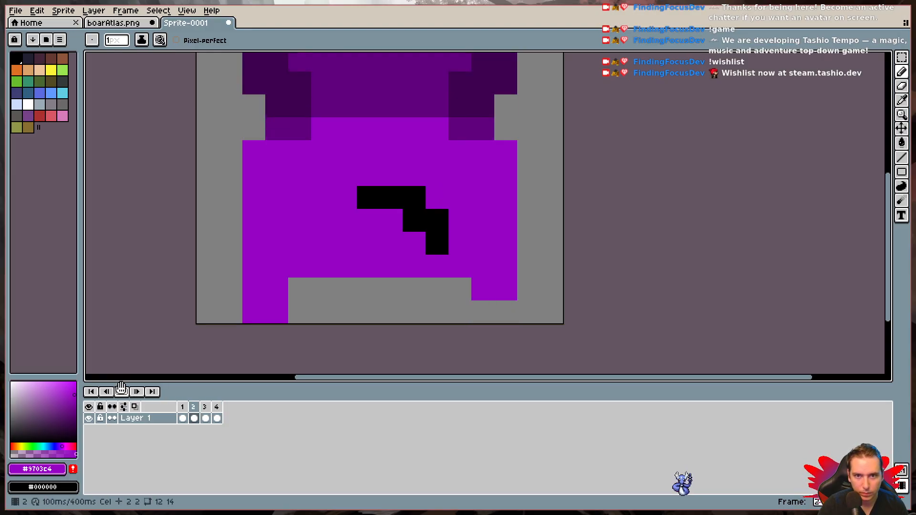
{"action": "scroll", "coordinate": [170, 346], "scroll_direction": "down", "scroll_amount": 5}
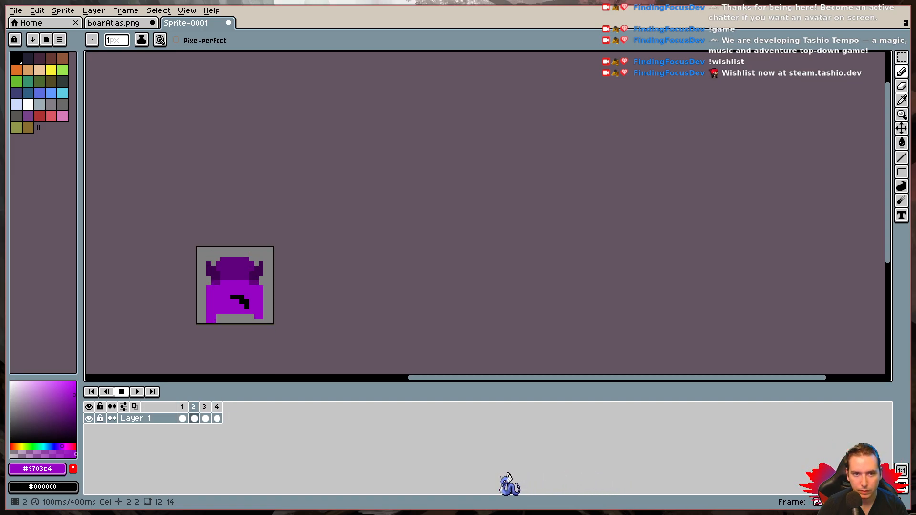
{"action": "scroll", "coordinate": [196, 324], "scroll_direction": "up", "scroll_amount": 4}
{"action": "scroll", "coordinate": [196, 324], "scroll_direction": "up", "scroll_amount": 1}
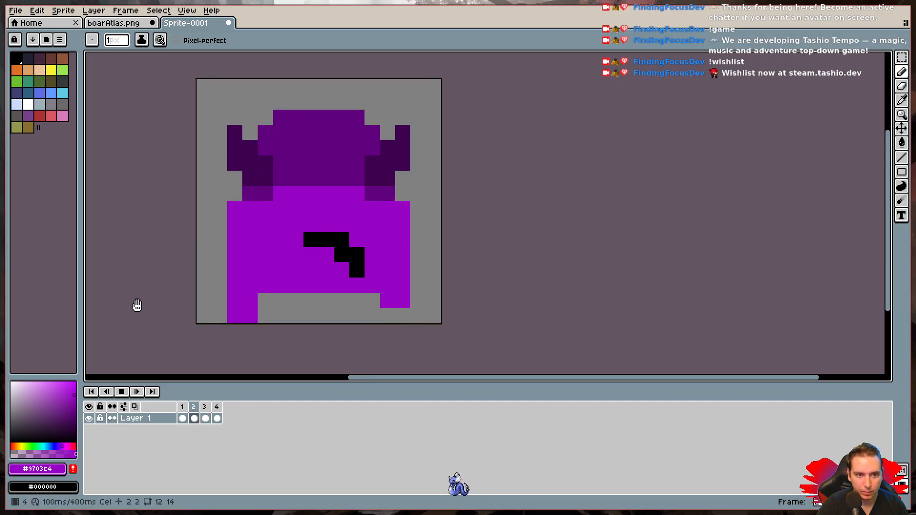
- Paint over the tail's leftmost pixel in purple #9703c4 in frames 2 and 1, then play the animation at a small size
{"action": "left_click", "coordinate": [123, 393]}
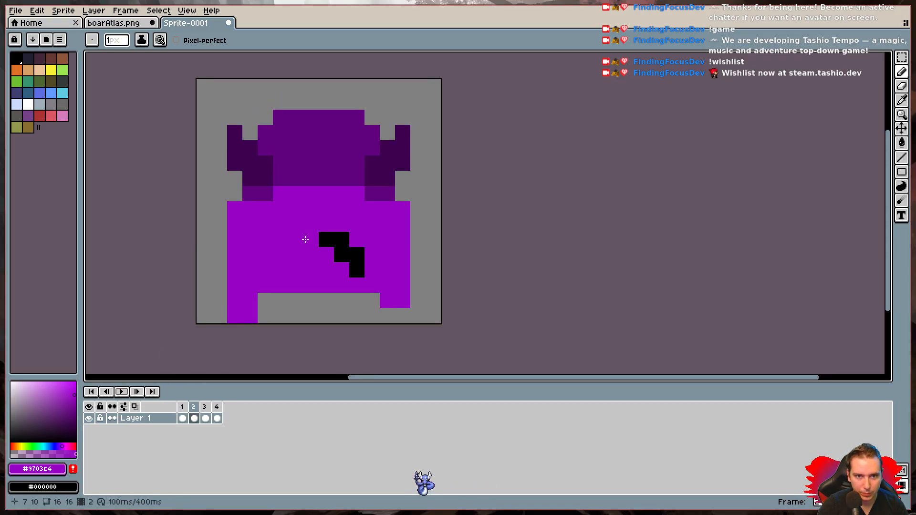
{"action": "left_click", "coordinate": [183, 417]}
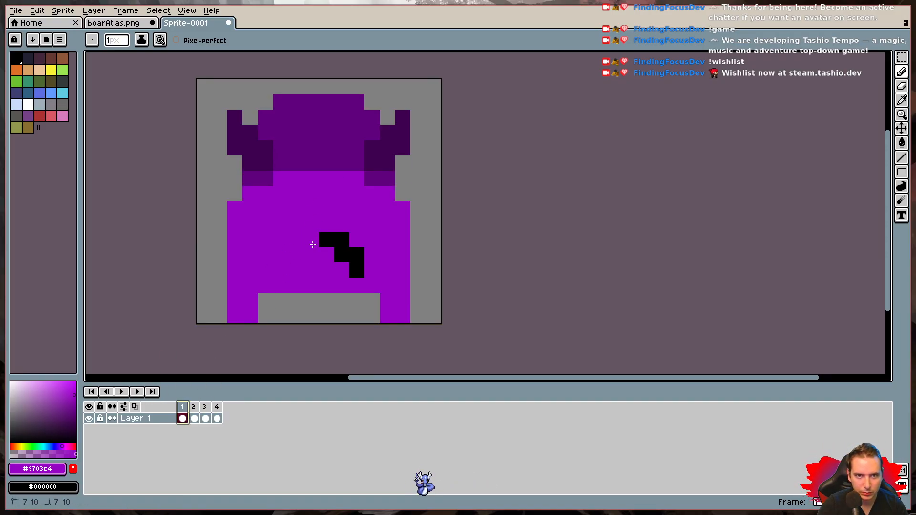
{"action": "left_click", "coordinate": [205, 408]}
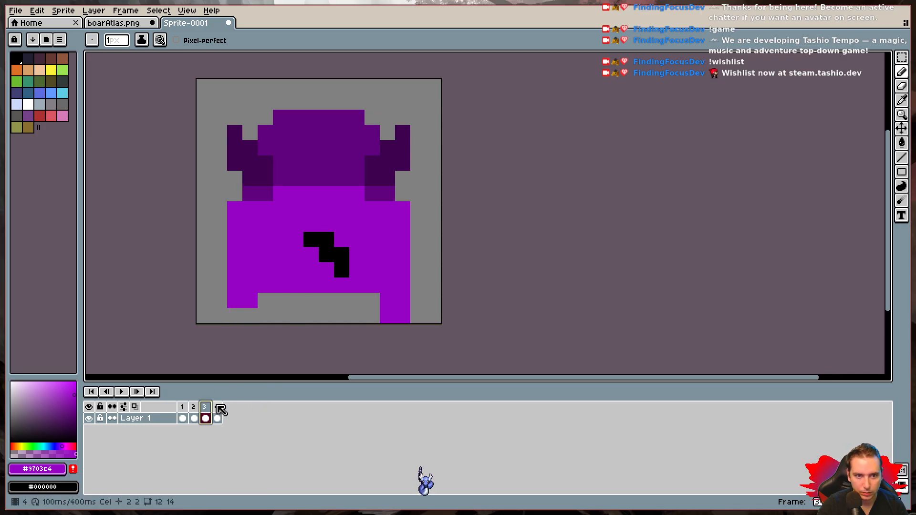
{"action": "left_click", "coordinate": [122, 393]}
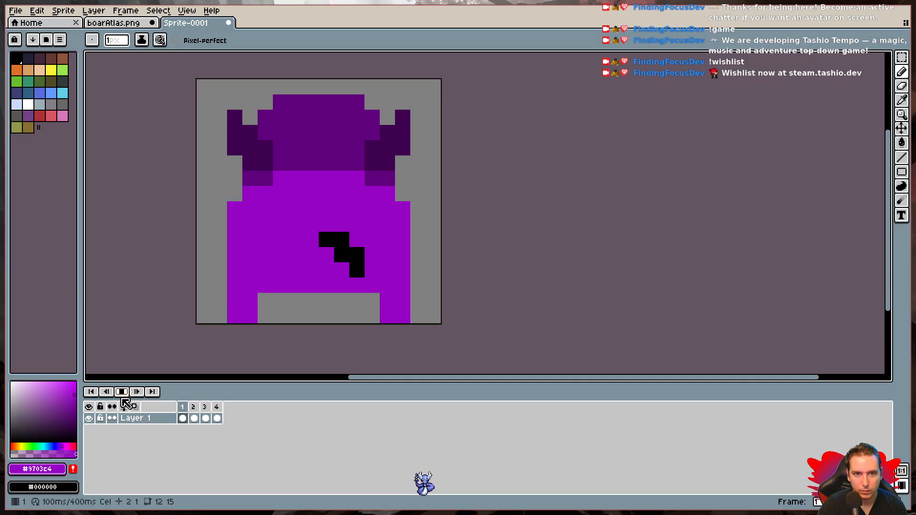
{"action": "scroll", "coordinate": [197, 324], "scroll_direction": "down", "scroll_amount": 5}
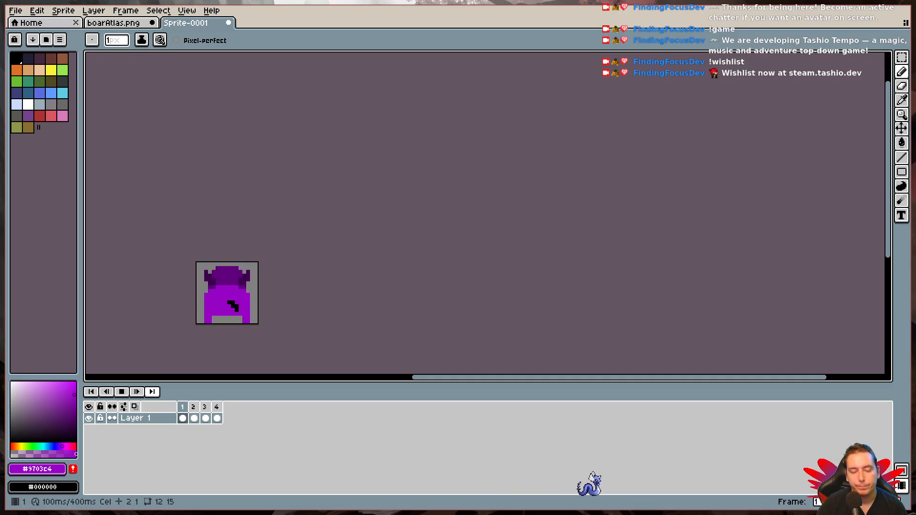
- Undo the latest tail edits in frames 1, 2 and 4
{"action": "key", "text": "ctrl+z"}
{"action": "key", "text": "Right"}
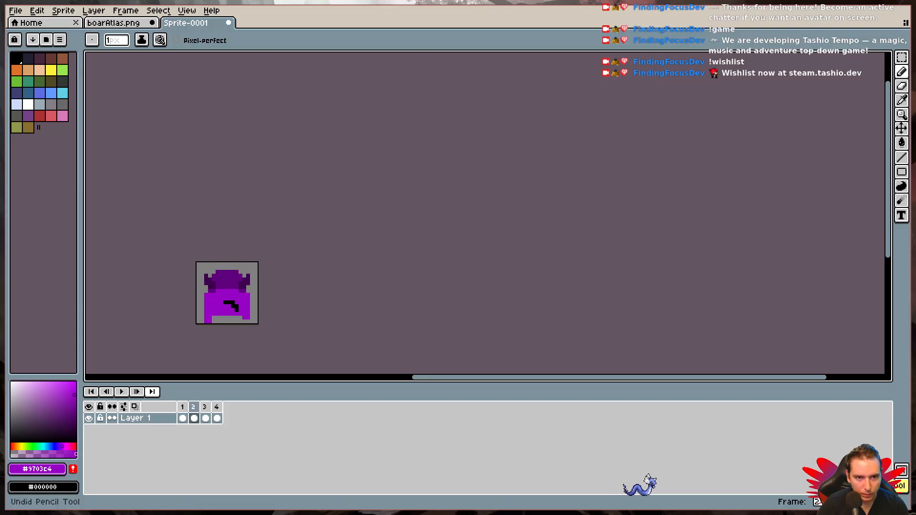
{"action": "key", "text": "ctrl+z"}
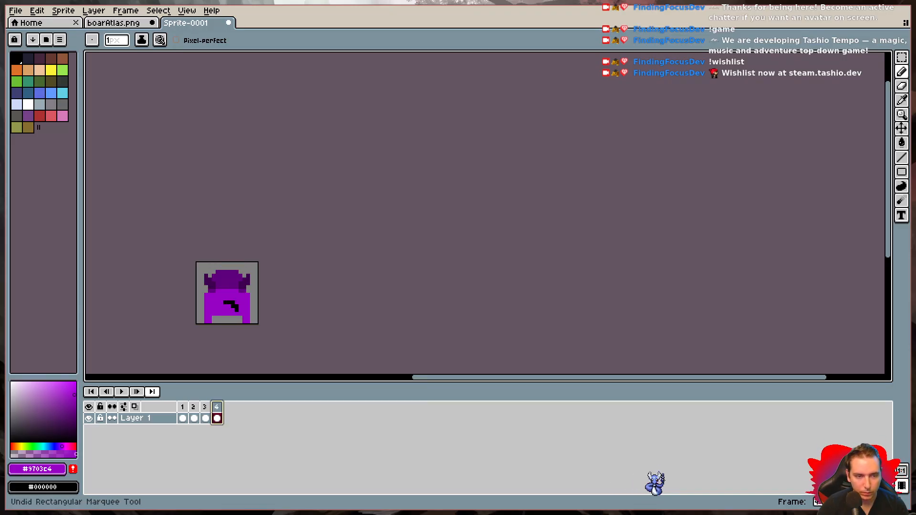
- Play the four-frame animation again and examine the restored tail's motion at different sizes
{"action": "left_click", "coordinate": [119, 393]}
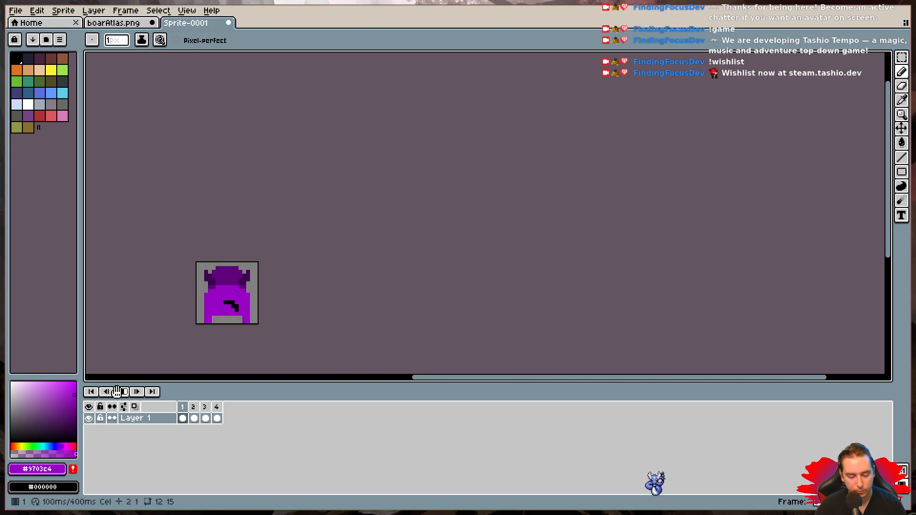
{"action": "scroll", "coordinate": [162, 344], "scroll_direction": "up", "scroll_amount": 4}
{"action": "scroll", "coordinate": [163, 344], "scroll_direction": "down", "scroll_amount": 1}
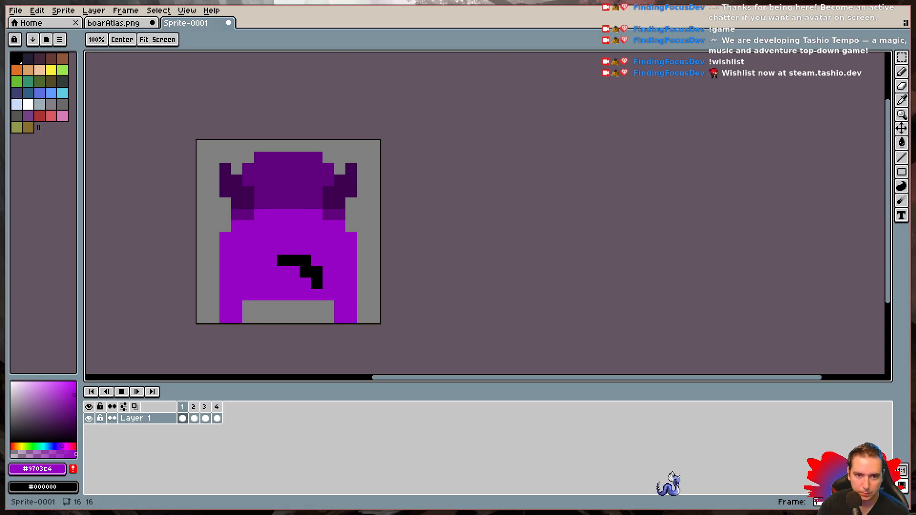
- Stop the playback and copy frame 2 of the back-facing boar into the second cell of boarAtlas.png's top row
{"action": "left_click", "coordinate": [121, 391]}
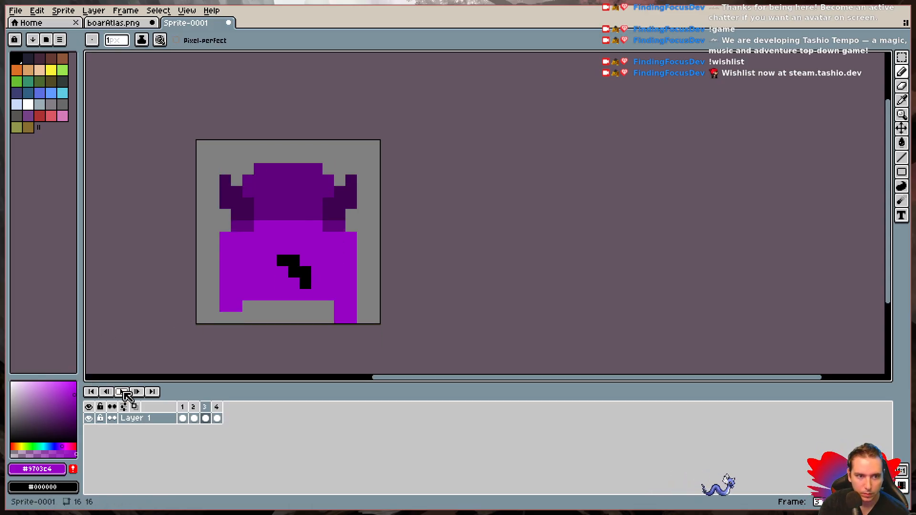
{"action": "key", "text": "w"}
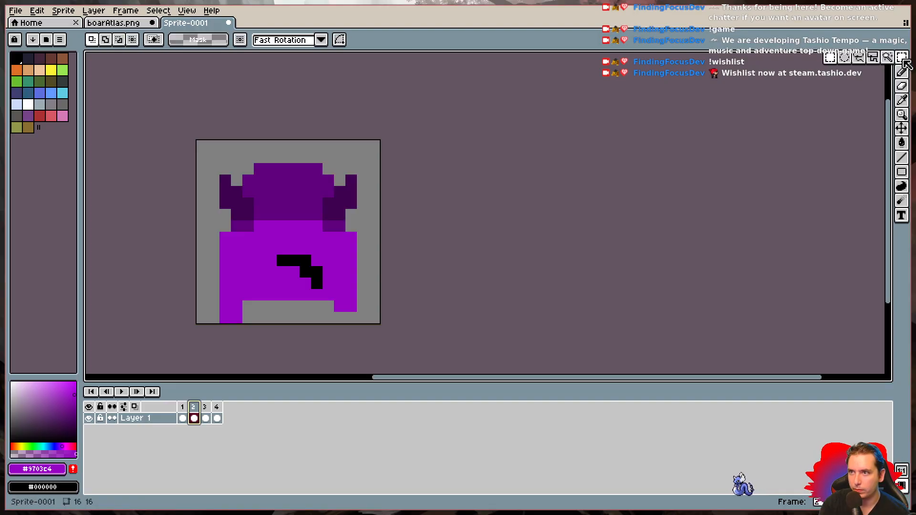
{"action": "left_click_drag", "start_coordinate": [201, 144], "coordinate": [386, 318]}
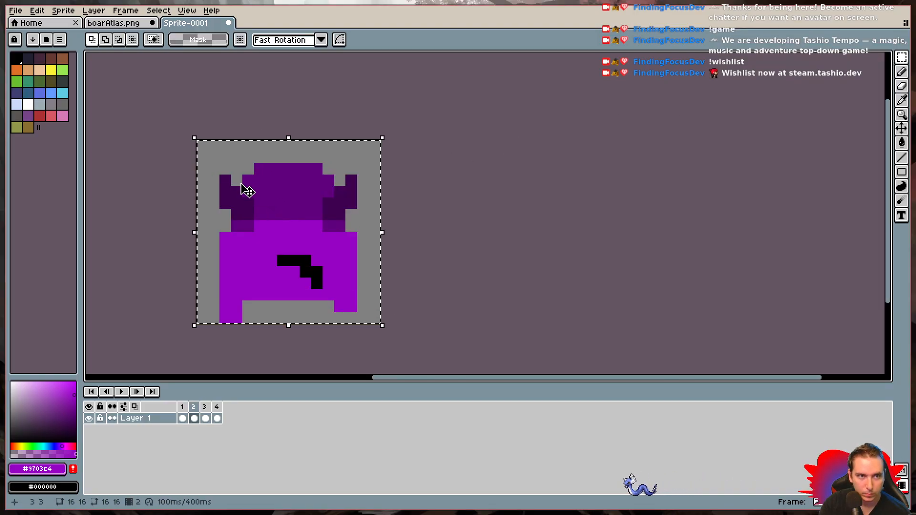
{"action": "left_click", "coordinate": [122, 22]}
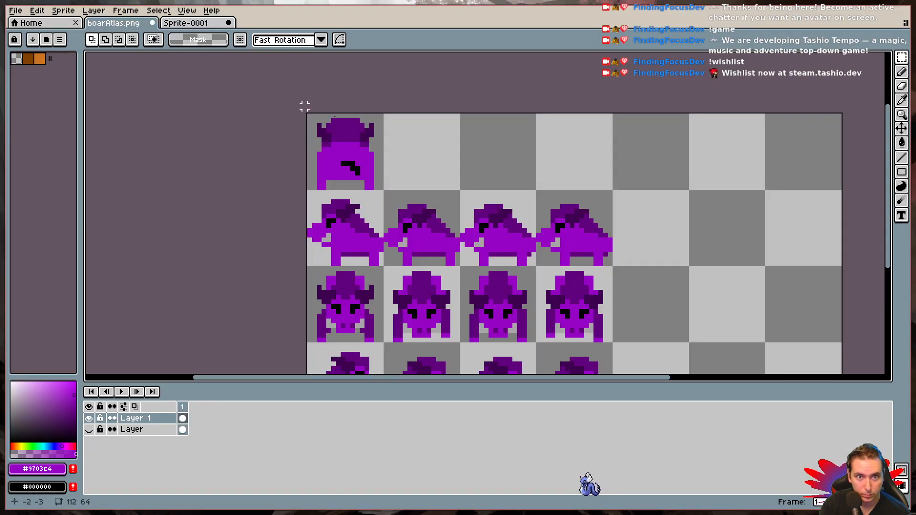
{"action": "key", "text": "ctrl+v"}
{"action": "left_click_drag", "start_coordinate": [342, 168], "coordinate": [422, 168]}
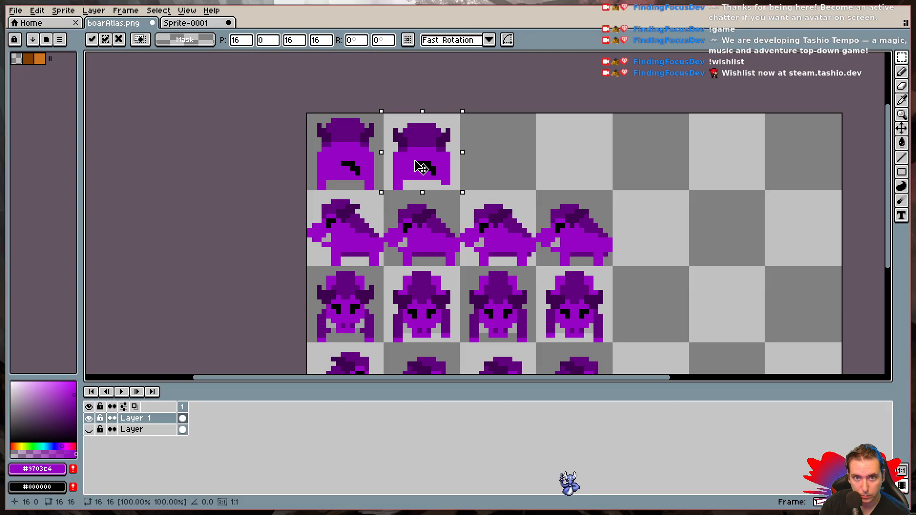
{"action": "key", "text": "ctrl+d"}
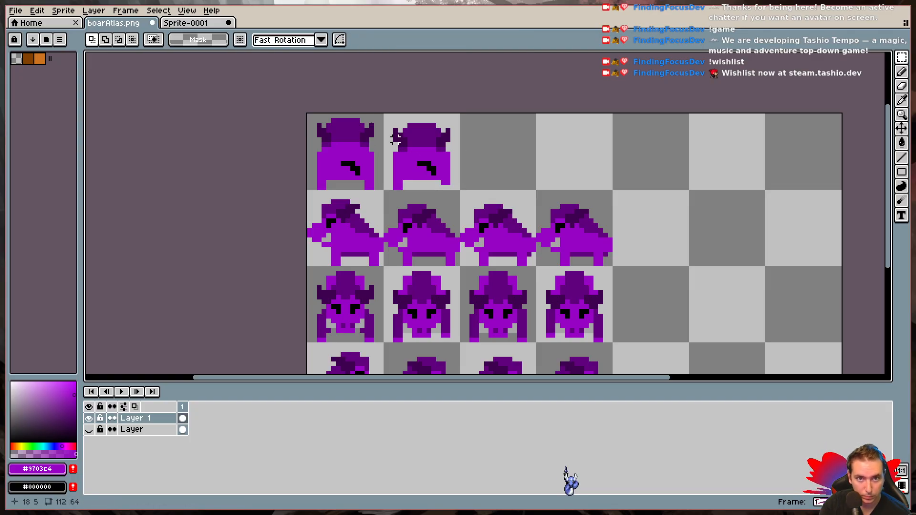
- Copy the whole of frame 3 from Sprite-0001 into the third cell of boarAtlas.png's top row
{"action": "left_click", "coordinate": [205, 24]}
{"action": "key", "text": "Right"}
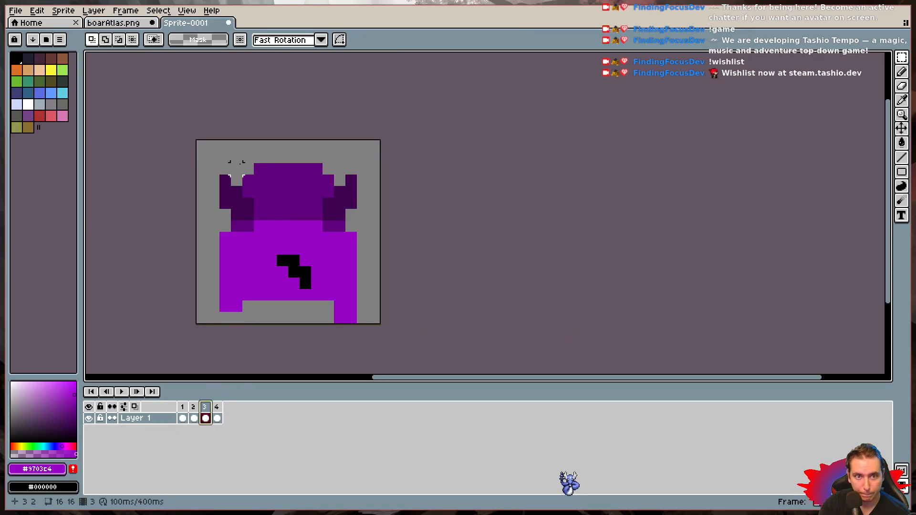
{"action": "left_click_drag", "start_coordinate": [190, 146], "coordinate": [373, 328]}
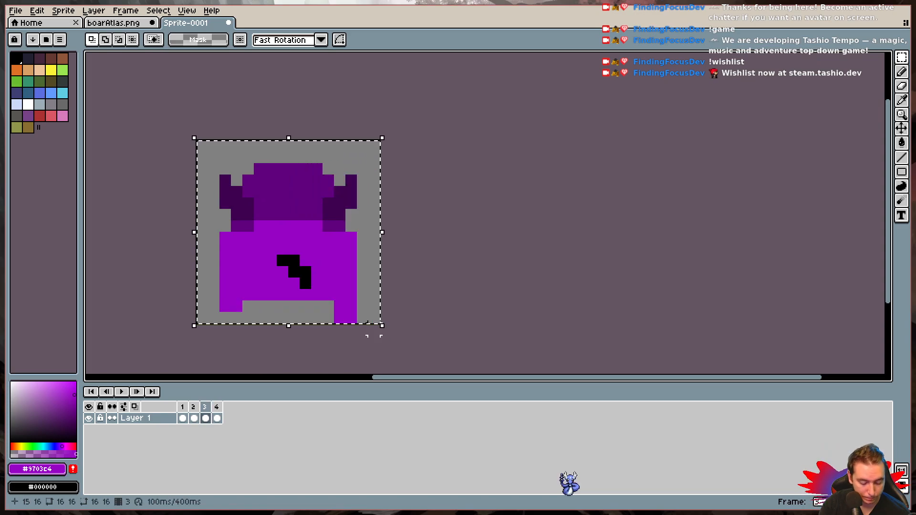
{"action": "key", "text": "ctrl+c"}
{"action": "left_click", "coordinate": [114, 23]}
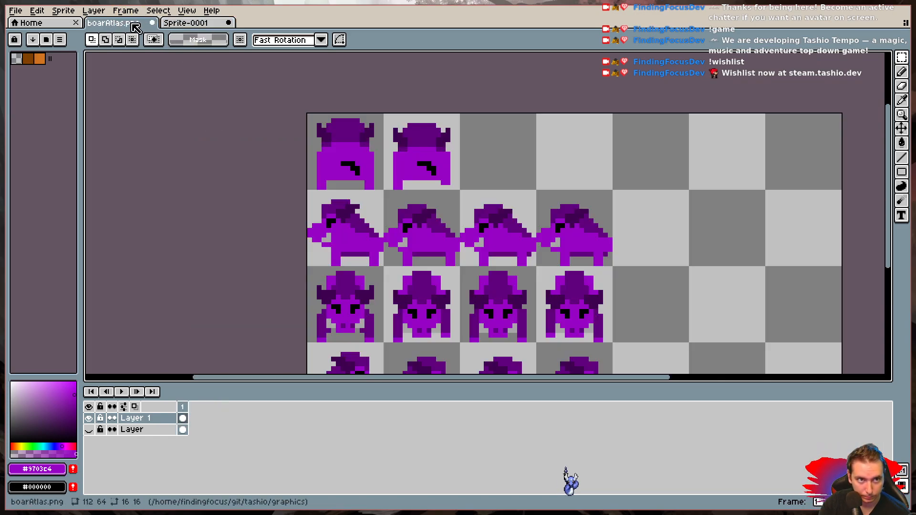
{"action": "key", "text": "ctrl+v"}
{"action": "left_click_drag", "start_coordinate": [348, 181], "coordinate": [503, 178]}
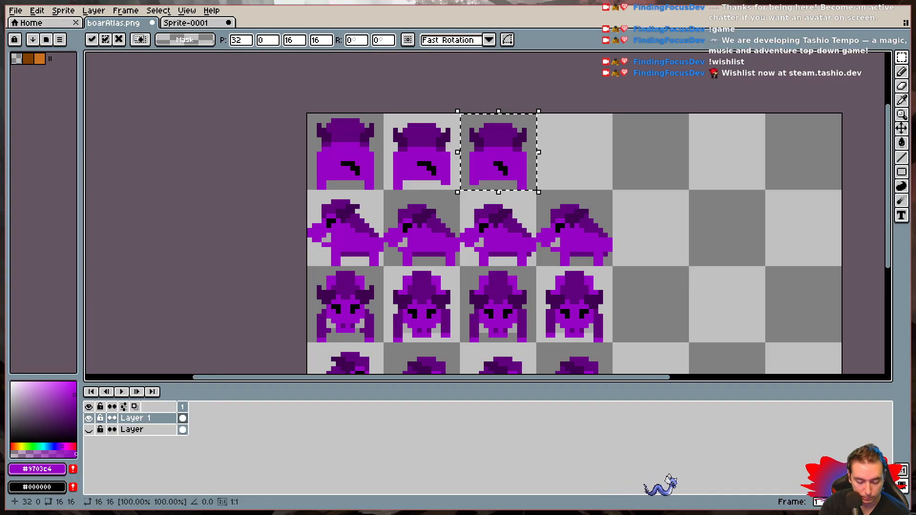
{"action": "key", "text": "ctrl+d"}
- Copy the whole of frame 4 from Sprite-0001 into the fourth cell of boarAtlas.png's top row and deselect it
{"action": "left_click", "coordinate": [184, 23]}
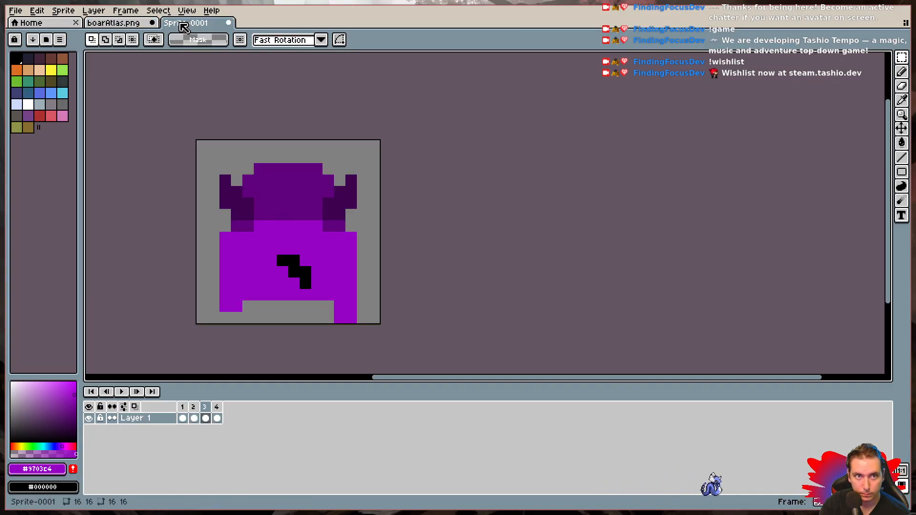
{"action": "left_click", "coordinate": [217, 418]}
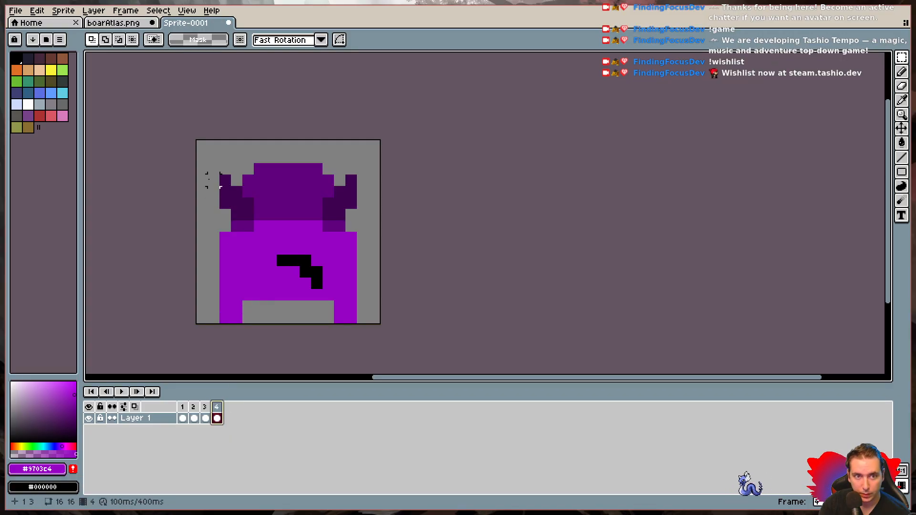
{"action": "left_click_drag", "start_coordinate": [202, 146], "coordinate": [397, 317]}
{"action": "key", "text": "ctrl+d"}
{"action": "left_click", "coordinate": [114, 23]}
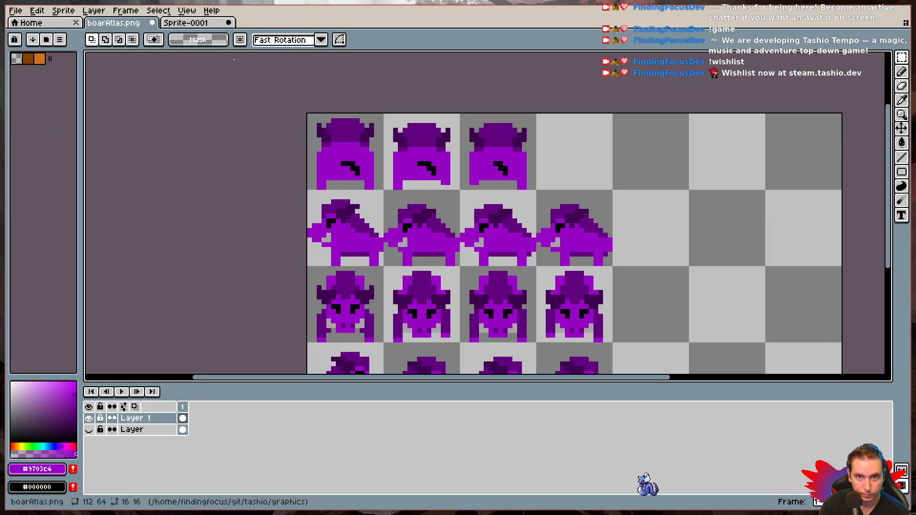
{"action": "key", "text": "ctrl+v"}
{"action": "left_click_drag", "start_coordinate": [333, 175], "coordinate": [558, 175]}
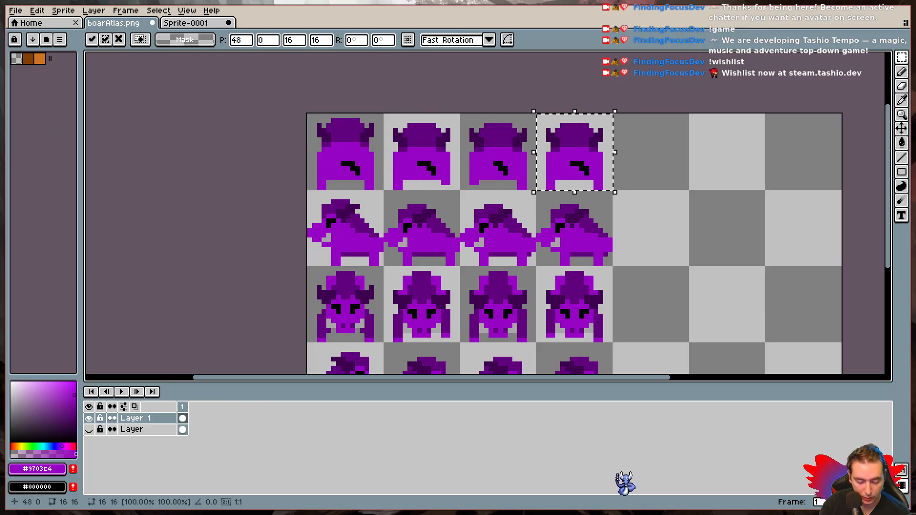
{"action": "left_click", "coordinate": [629, 211]}
{"action": "left_click_drag", "start_coordinate": [629, 211], "coordinate": [568, 154]}
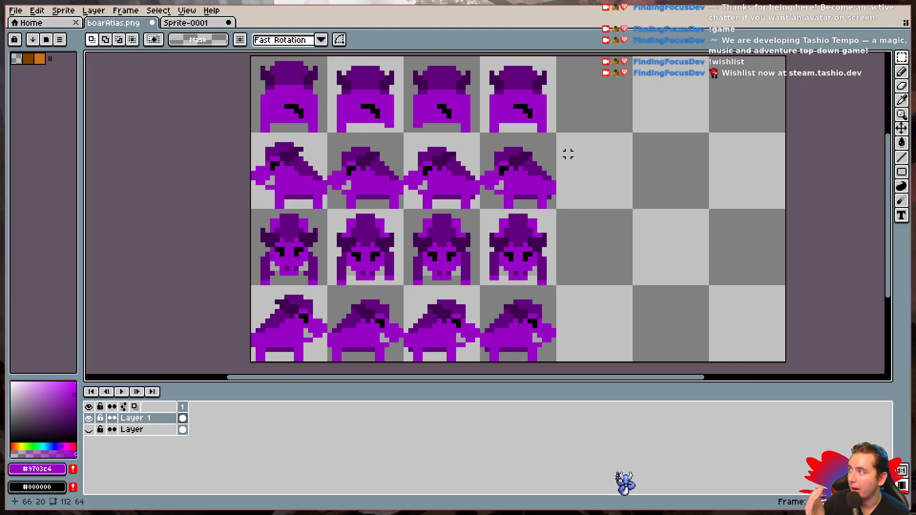
- Save boarAtlas.png, keeping the PNG format despite its missing layer support
{"action": "key", "text": "ctrl+s"}
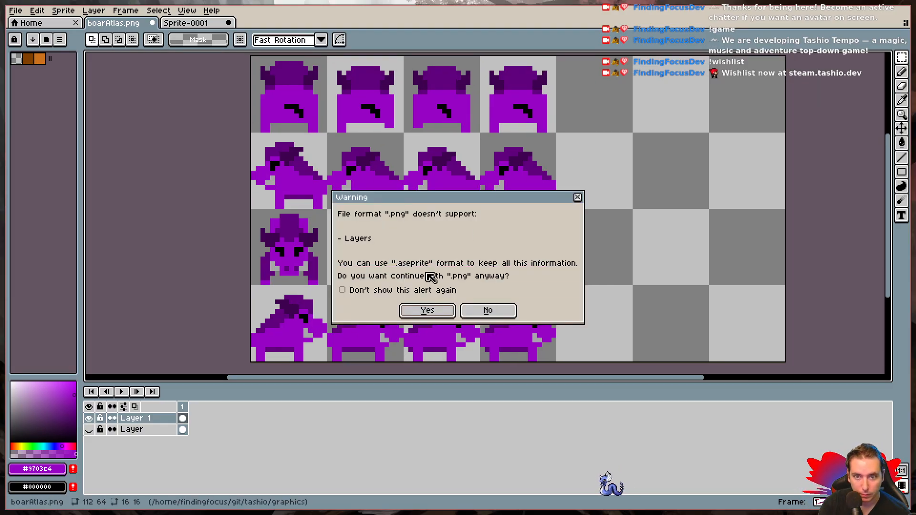
{"action": "left_click", "coordinate": [431, 313]}
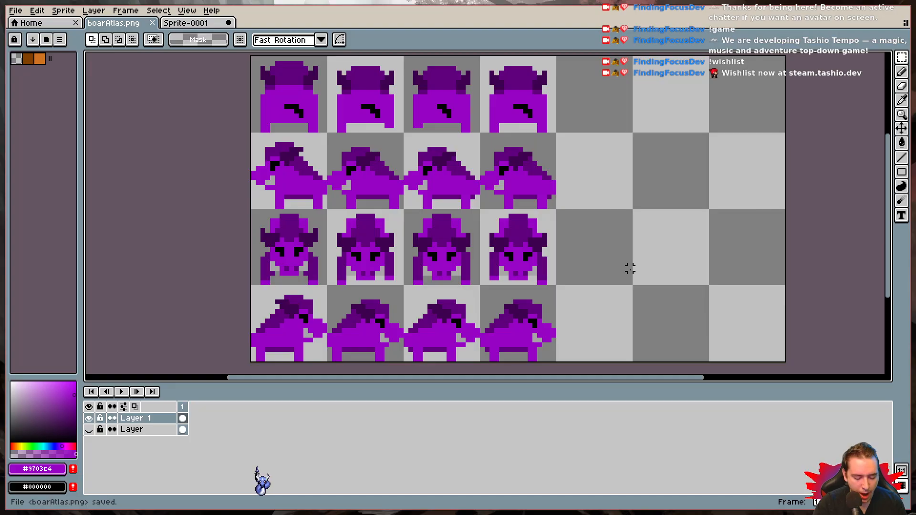
{"action": "key", "text": "ctrl+s"}
{"action": "left_click", "coordinate": [428, 310]}
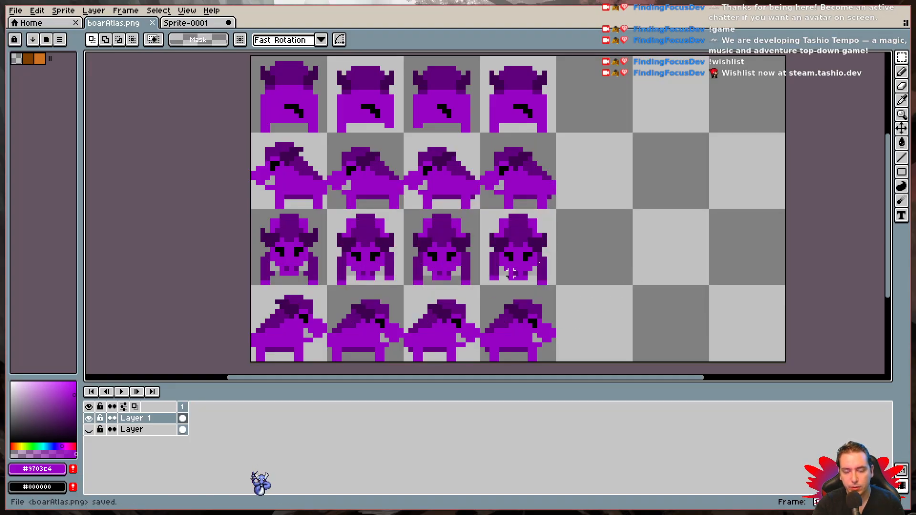
{"action": "left_click_drag", "start_coordinate": [553, 199], "coordinate": [546, 244]}
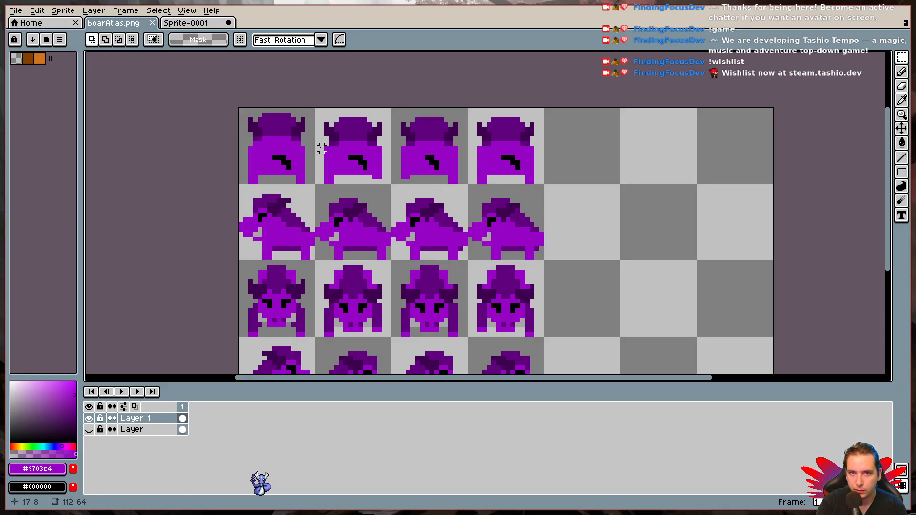
{"action": "key", "text": "b"}
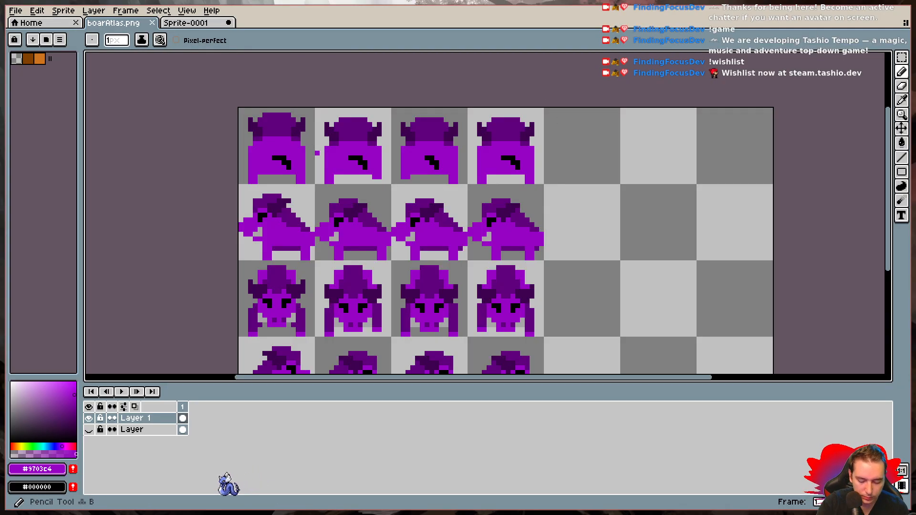
{"action": "left_click", "coordinate": [297, 156]}
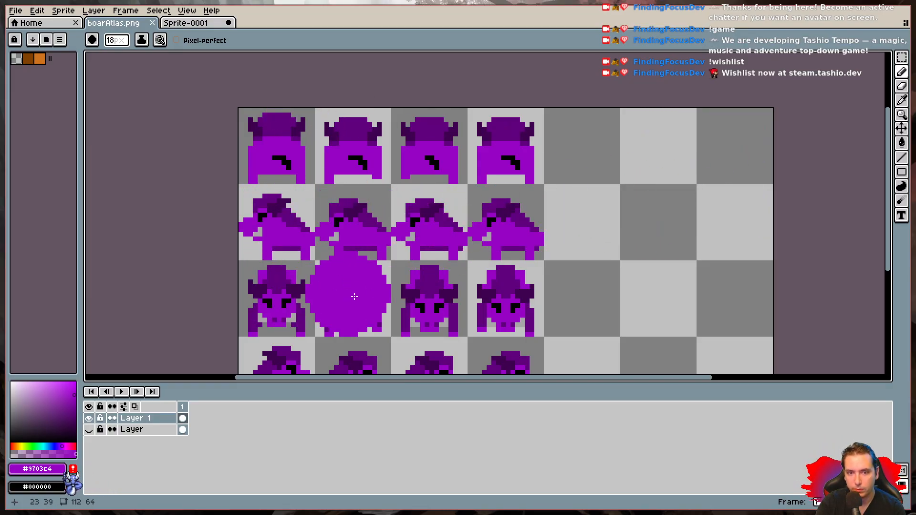
{"action": "scroll", "coordinate": [457, 282], "scroll_direction": "down", "scroll_amount": 1}
{"action": "scroll", "coordinate": [456, 283], "scroll_direction": "up", "scroll_amount": 1}
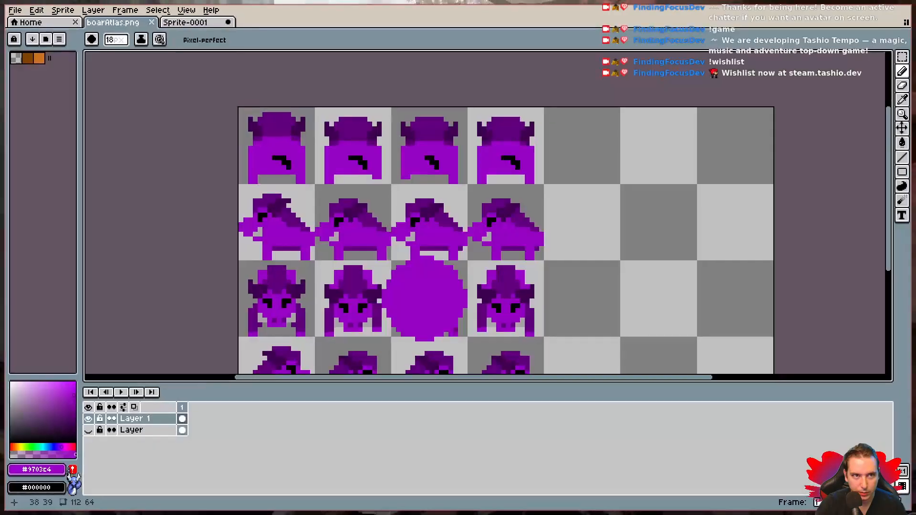
- Show the boar atlas beside the code editor, undo the stray purple brush strokes and bring all four rows into view
{"action": "key", "text": "super+shift+1"}
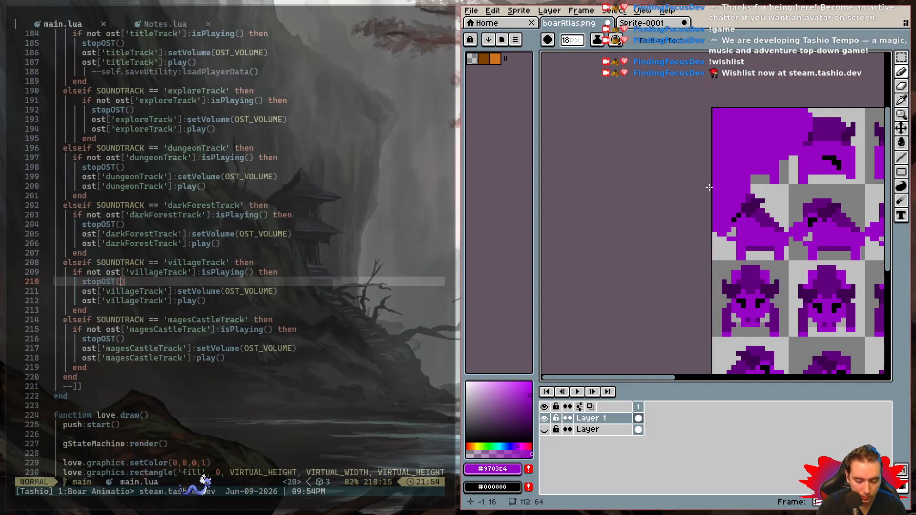
{"action": "key", "text": "ctrl+z"}
{"action": "key", "text": "ctrl+s"}
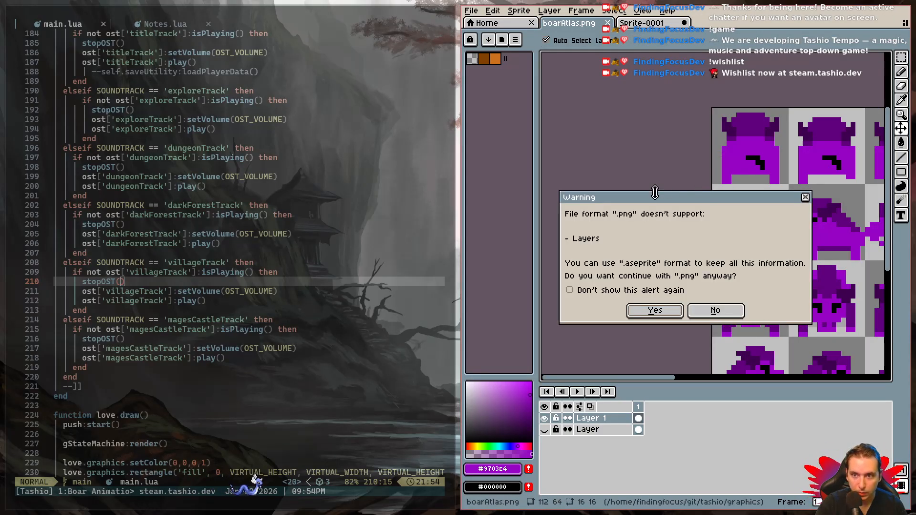
{"action": "left_click", "coordinate": [806, 197]}
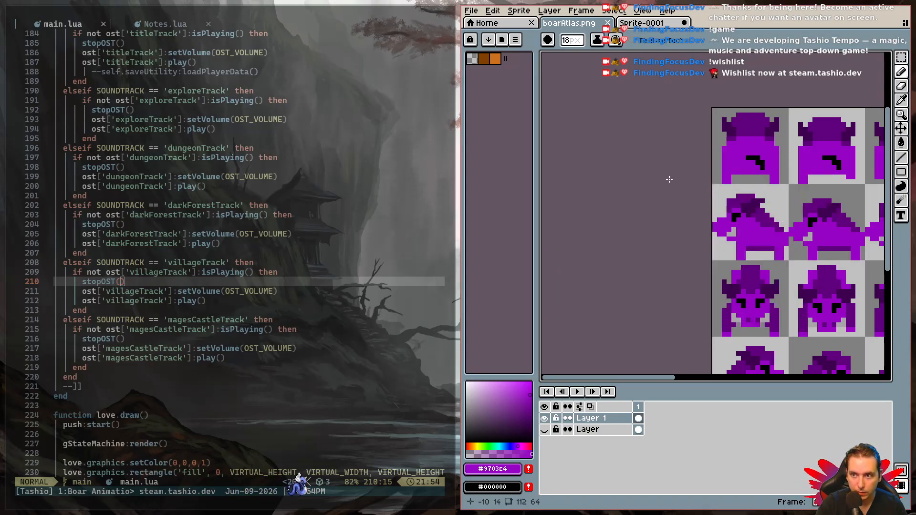
{"action": "key", "text": "space"}
{"action": "left_click_drag", "start_coordinate": [660, 190], "coordinate": [509, 143]}
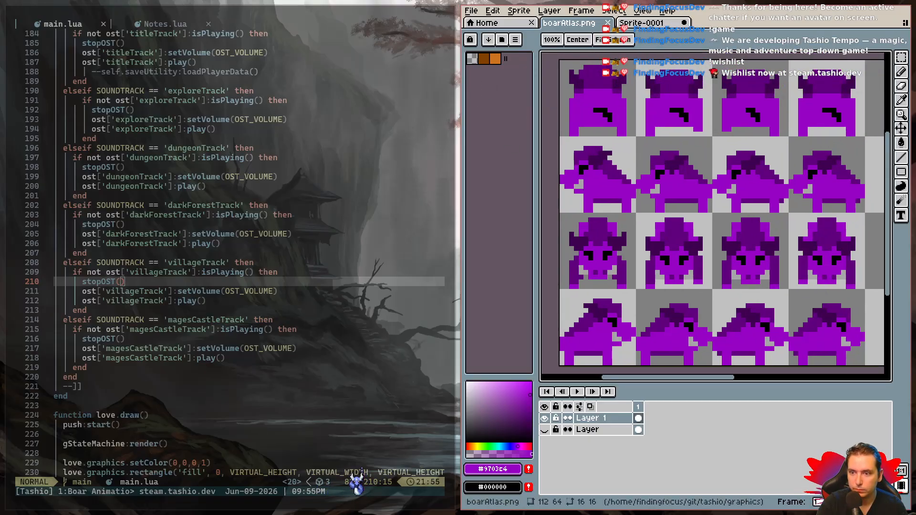
- In the code editor, search the project files for "en" and open src/entity_defs.lua
{"action": "key", "text": "k"}
{"action": "key", "text": "k"}
{"action": "key", "text": "k"}
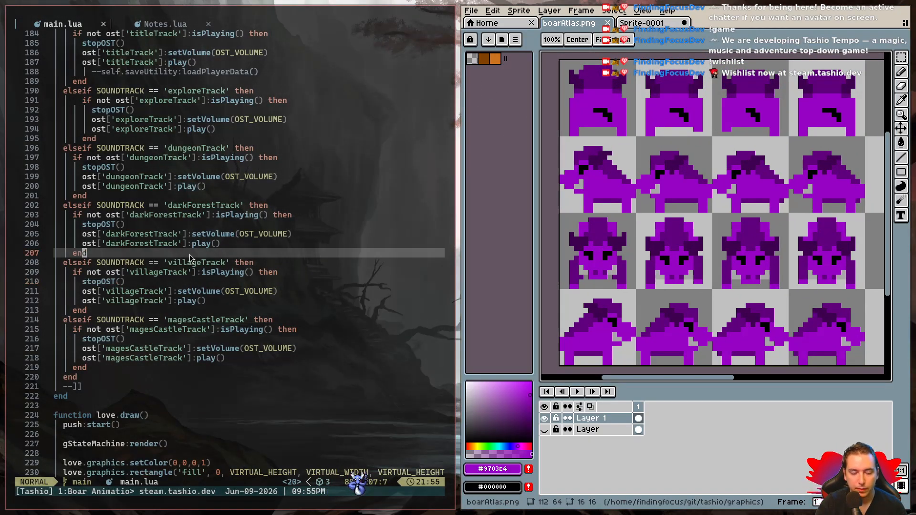
{"action": "key", "text": "space"}
{"action": "key", "text": "space"}
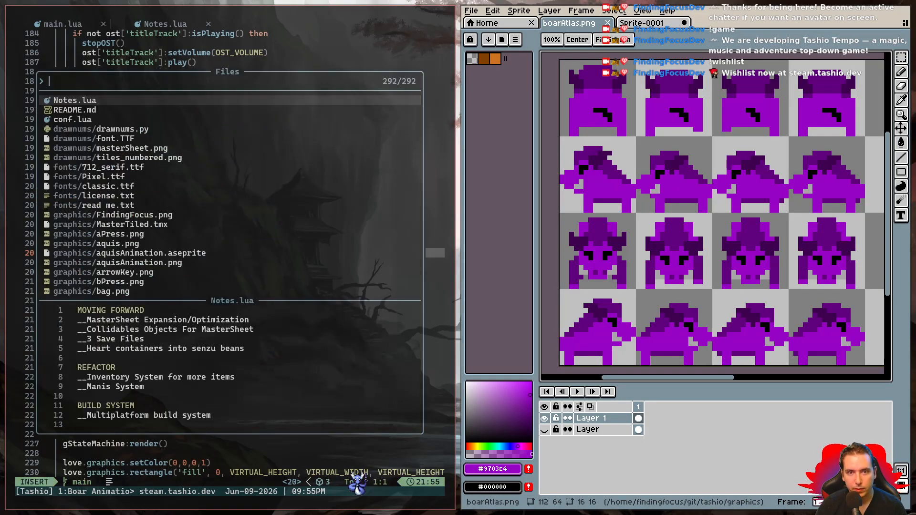
{"action": "type", "text": "en"}
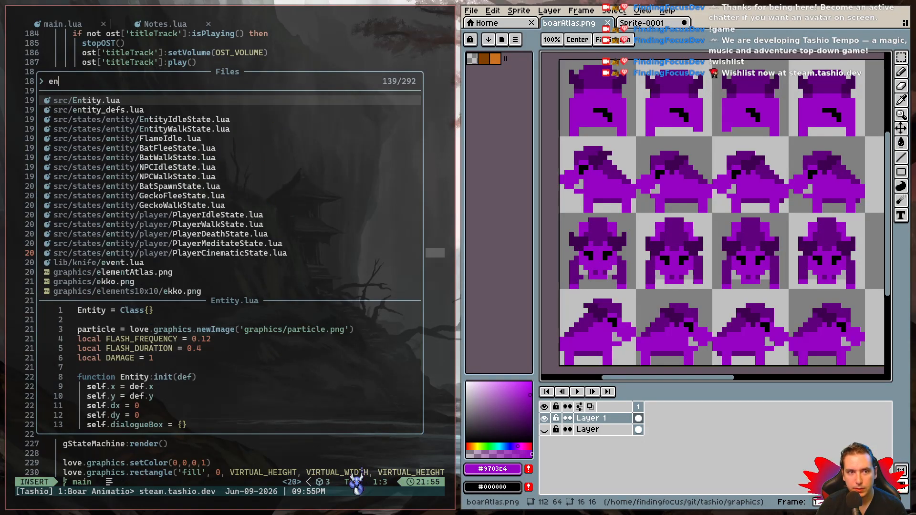
{"action": "key", "text": "Down"}
{"action": "key", "text": "Return"}
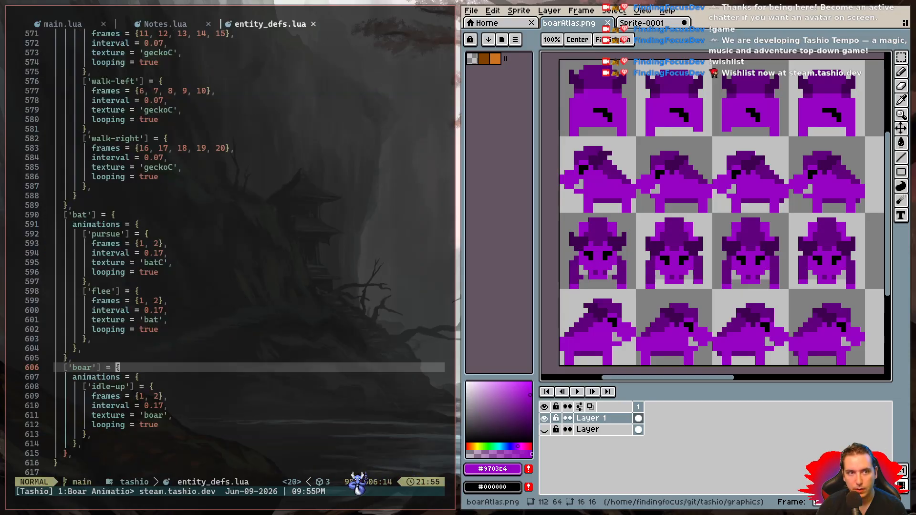
- Rename the boar's 'idle-up' animation to 'walk-up' in entity_defs.lua
{"action": "key", "text": "j"}
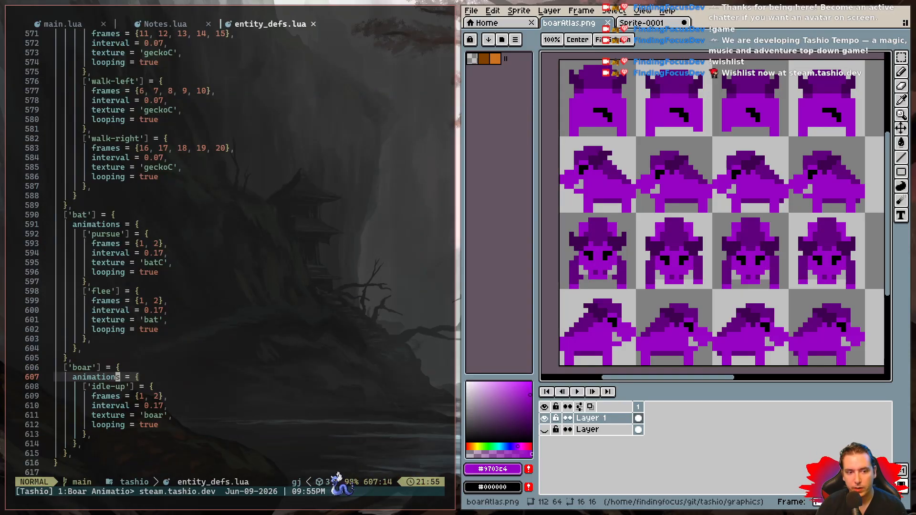
{"action": "key", "text": "j"}
{"action": "key", "text": "Escape"}
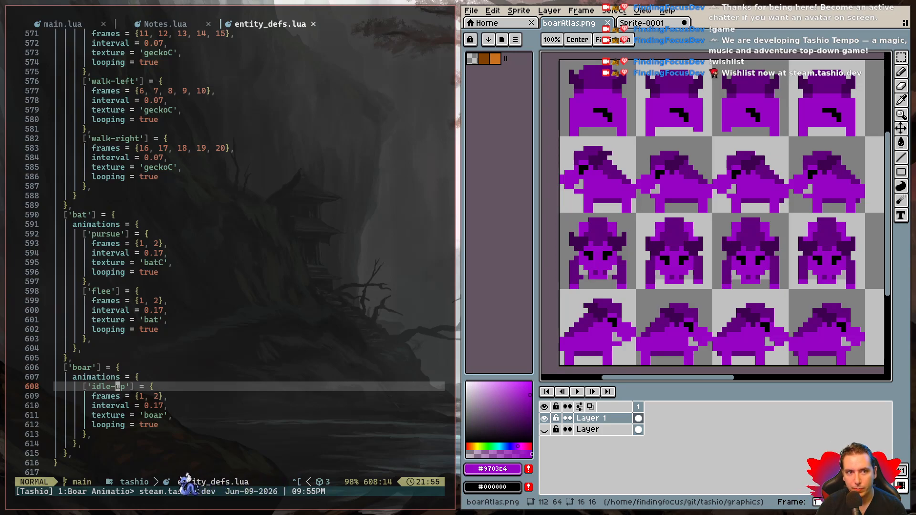
{"action": "type", "text": "idle-down-"}
{"action": "key", "text": "BackSpace"}
{"action": "key", "text": "BackSpace"}
{"action": "type", "text": "walk"}
{"action": "key", "text": "Escape"}
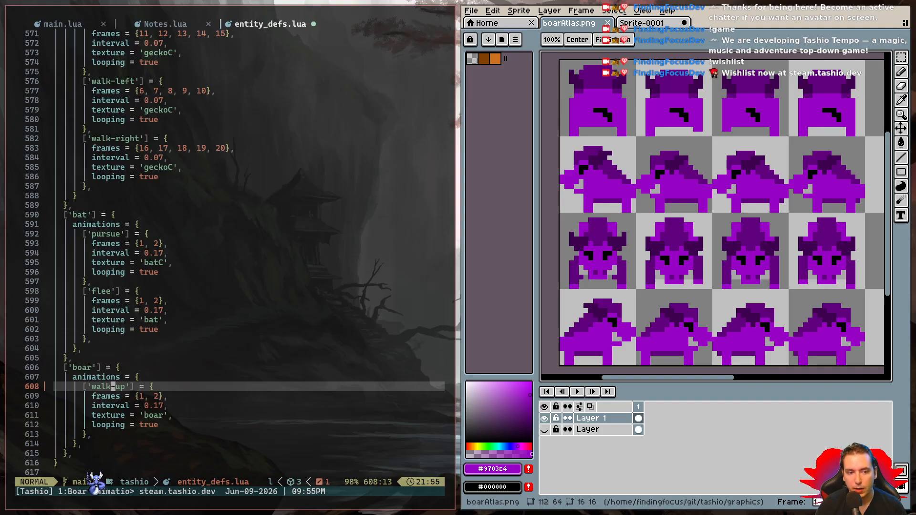
- Duplicate the boar's complete six-line 'walk-up' animation block directly below the original
{"action": "key", "text": "shift+v"}
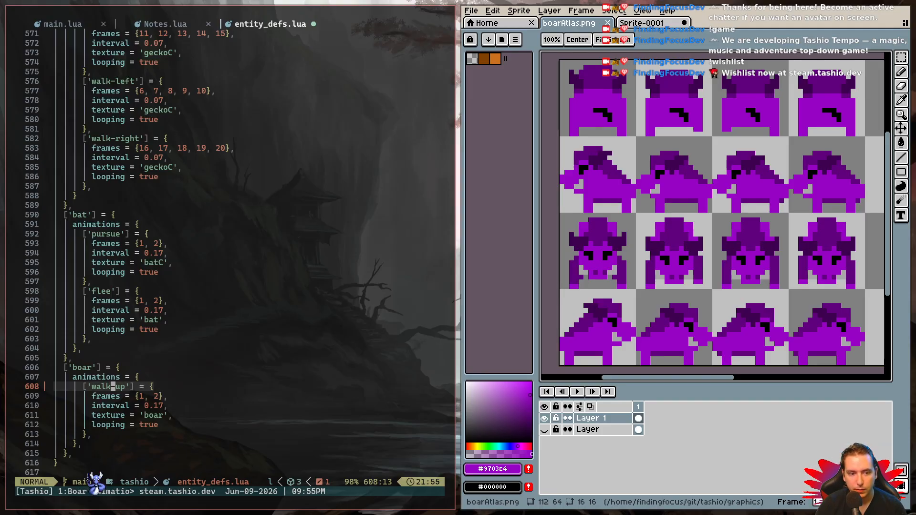
{"action": "key", "text": "shift+v"}
{"action": "key", "text": "j"}
{"action": "key", "text": "j"}
{"action": "key", "text": "j"}
{"action": "key", "text": "j"}
{"action": "key", "text": "j"}
{"action": "key", "text": "y"}
{"action": "key", "text": "j"}
{"action": "key", "text": "j"}
{"action": "key", "text": "j"}
{"action": "key", "text": "j"}
{"action": "key", "text": "j"}
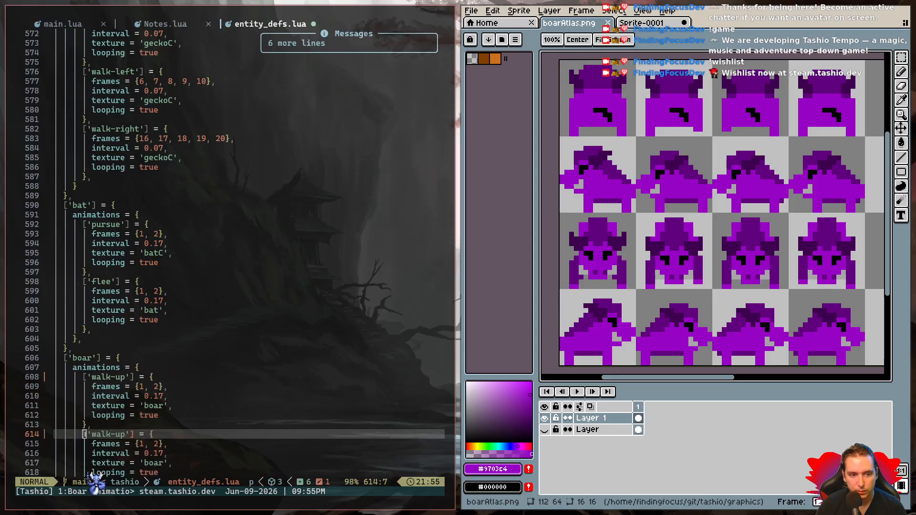
- Rename the duplicated boar animation below 'walk-up' to 'walk-down' in entity_defs.lua
{"action": "key", "text": "p"}
{"action": "key", "text": "l"}
{"action": "key", "text": "c"}
{"action": "key", "text": "i"}
{"action": "key", "text": "apostrophe"}
{"action": "type", "text": "walk-down"}
{"action": "key", "text": "Escape"}
{"action": "key", "text": "j"}
- Duplicate the boar's complete six-line 'walk-down' animation block directly below itself
{"action": "key", "text": "k"}
{"action": "key", "text": "V"}
{"action": "key", "text": "j"}
{"action": "key", "text": "j"}
{"action": "key", "text": "j"}
{"action": "key", "text": "j"}
{"action": "key", "text": "j"}
{"action": "key", "text": "y"}
{"action": "key", "text": "j"}
{"action": "key", "text": "j"}
{"action": "key", "text": "j"}
{"action": "key", "text": "j"}
{"action": "key", "text": "j"}
{"action": "key", "text": "p"}
- Rename the third boar animation block, the copy of 'walk-down', to 'walk-left'
{"action": "key", "text": "l"}
{"action": "key", "text": "l"}
{"action": "key", "text": "l"}
{"action": "key", "text": "l"}
{"action": "key", "text": "l"}
{"action": "key", "text": "l"}
{"action": "key", "text": "l"}
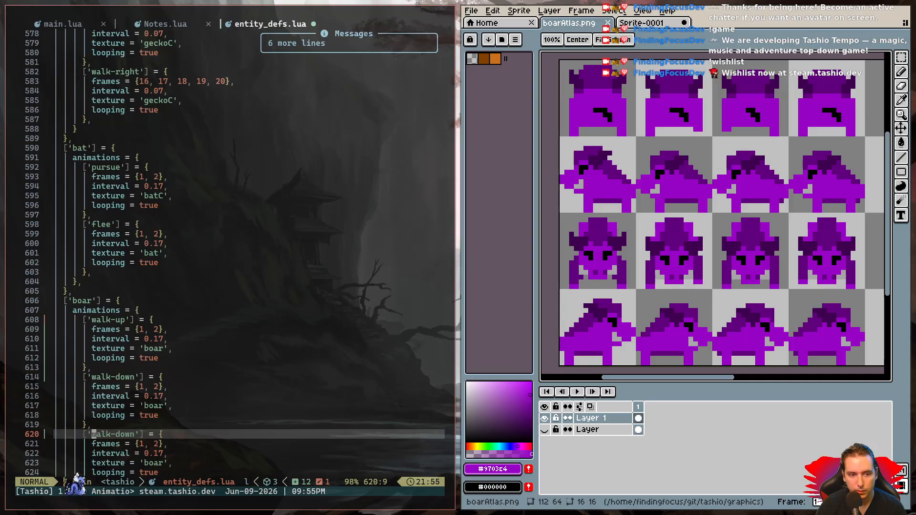
{"action": "key", "text": "x"}
{"action": "key", "text": "x"}
{"action": "key", "text": "x"}
{"action": "type", "text": "s"}
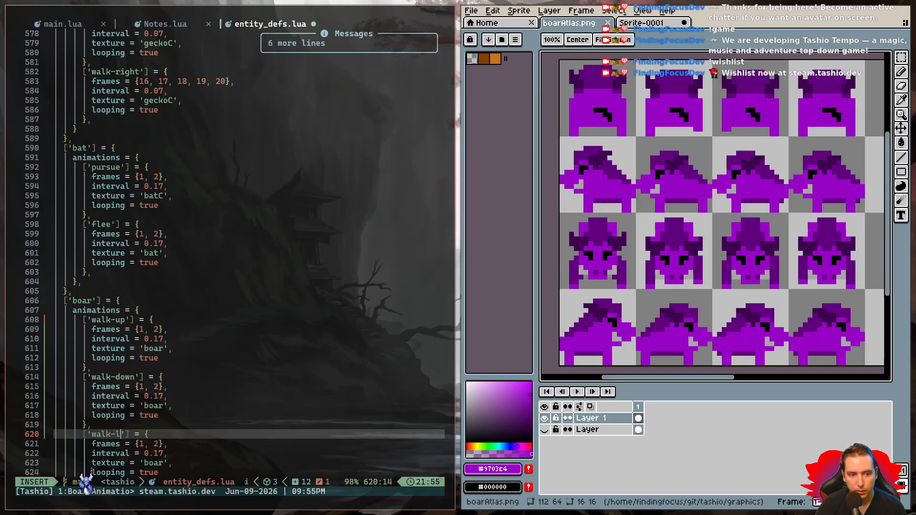
{"action": "type", "text": "lefft"}
{"action": "key", "text": "BackSpace"}
{"action": "type", "text": "t"}
{"action": "key", "text": "Escape"}
{"action": "key", "text": "j"}
{"action": "key", "text": "j"}
{"action": "key", "text": "j"}
{"action": "key", "text": "j"}
{"action": "key", "text": "j"}
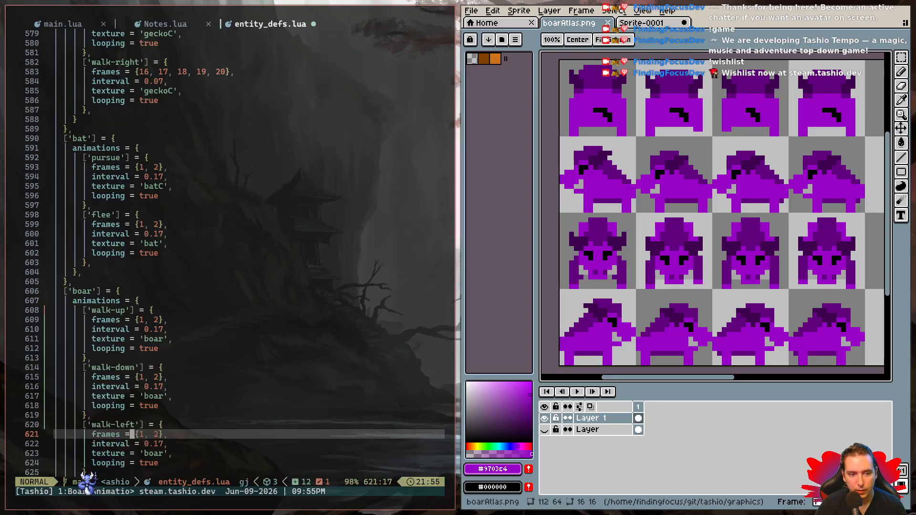
- Copy a six-line boar animation block and paste it below 'walk-left' as the fourth block
{"action": "key", "text": "k"}
{"action": "key", "text": "k"}
{"action": "key", "text": "k"}
{"action": "key", "text": "k"}
{"action": "key", "text": "k"}
{"action": "key", "text": "y"}
{"action": "key", "text": "5"}
{"action": "key", "text": "j"}
{"action": "key", "text": "j"}
{"action": "key", "text": "j"}
{"action": "key", "text": "j"}
{"action": "key", "text": "j"}
{"action": "key", "text": "j"}
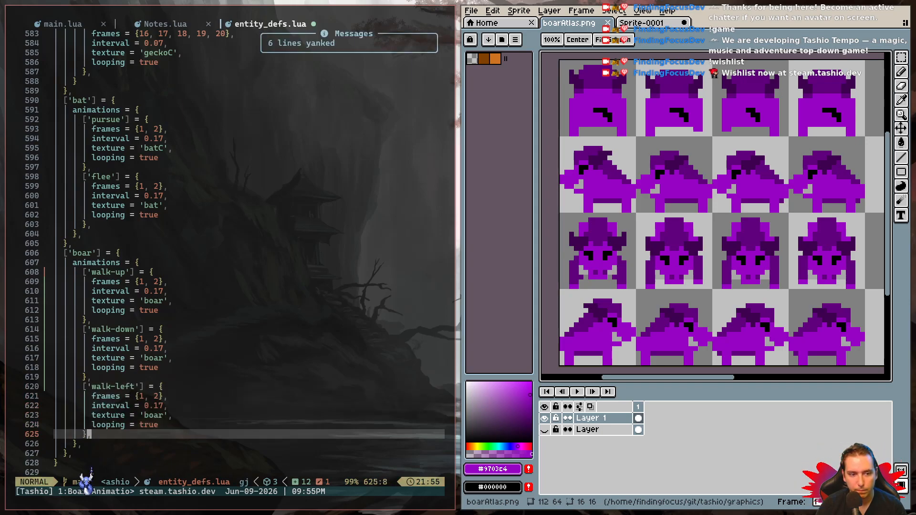
{"action": "key", "text": "p"}
- Rename the fourth boar animation block to 'walk-right' and save entity_defs.lua
{"action": "type", "text": "cwright'] = {"}
{"action": "key", "text": "Escape"}
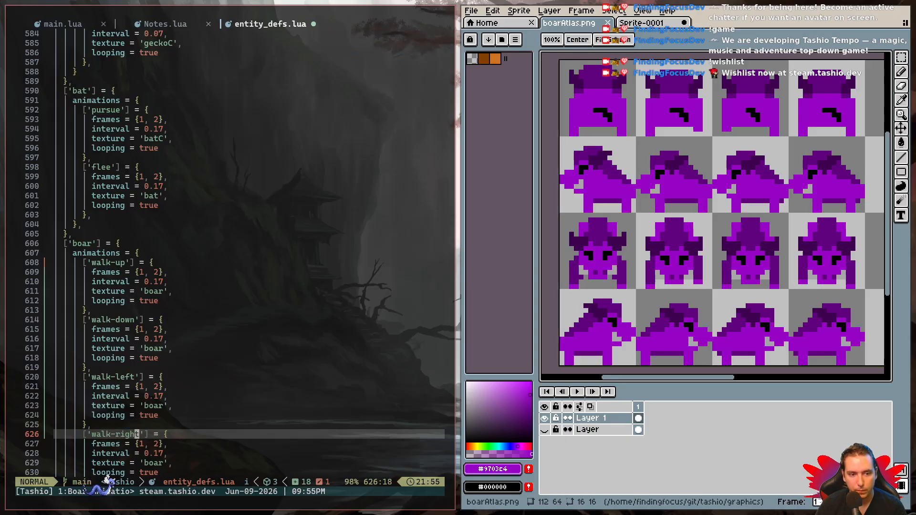
{"action": "type", "text": ":w"}
{"action": "key", "text": "Return"}
{"action": "key", "text": "j"}
{"action": "key", "text": "j"}
{"action": "key", "text": "j"}
{"action": "key", "text": "j"}
{"action": "key", "text": "j"}
{"action": "key", "text": "j"}
{"action": "key", "text": "j"}
{"action": "key", "text": "j"}
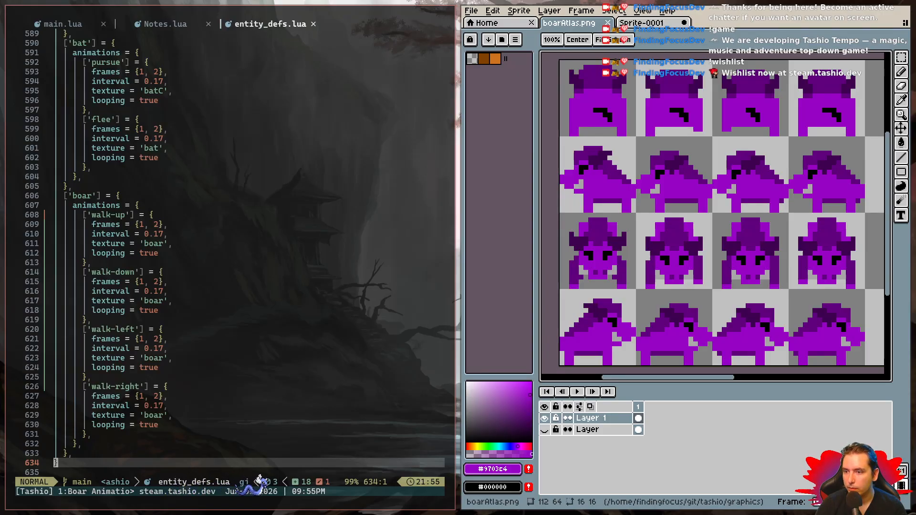
- Move the boar's whole 'walk-left' block between 'walk-up' and 'walk-down' to match the atlas row order
{"action": "key", "text": "k"}
{"action": "key", "text": "k"}
{"action": "key", "text": "k"}
{"action": "key", "text": "k"}
{"action": "key", "text": "k"}
{"action": "key", "text": "k"}
{"action": "key", "text": "k"}
{"action": "key", "text": "k"}
{"action": "key", "text": "k"}
{"action": "key", "text": "k"}
{"action": "key", "text": "k"}
{"action": "key", "text": "k"}
{"action": "key", "text": "k"}
{"action": "key", "text": "k"}
{"action": "key", "text": "k"}
{"action": "key", "text": "k"}
{"action": "key", "text": "k"}
{"action": "key", "text": "k"}
{"action": "key", "text": "k"}
{"action": "key", "text": "k"}
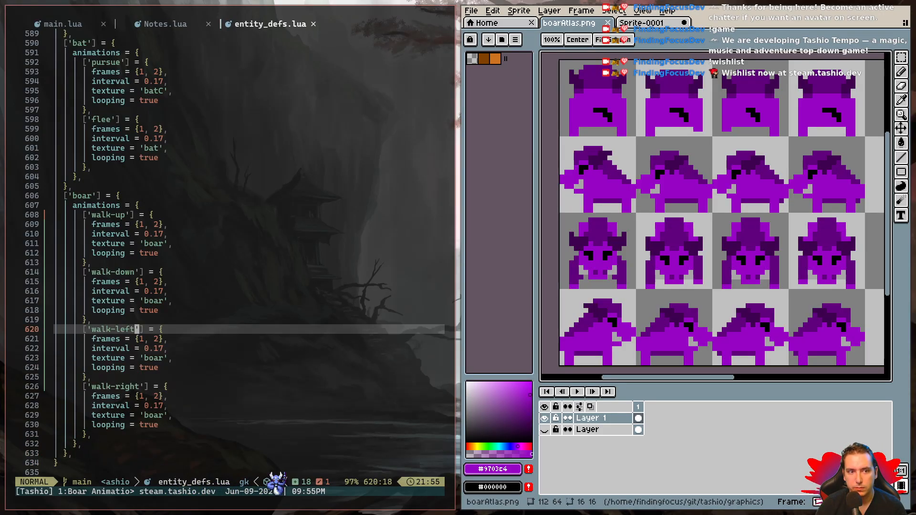
{"action": "key", "text": "l"}
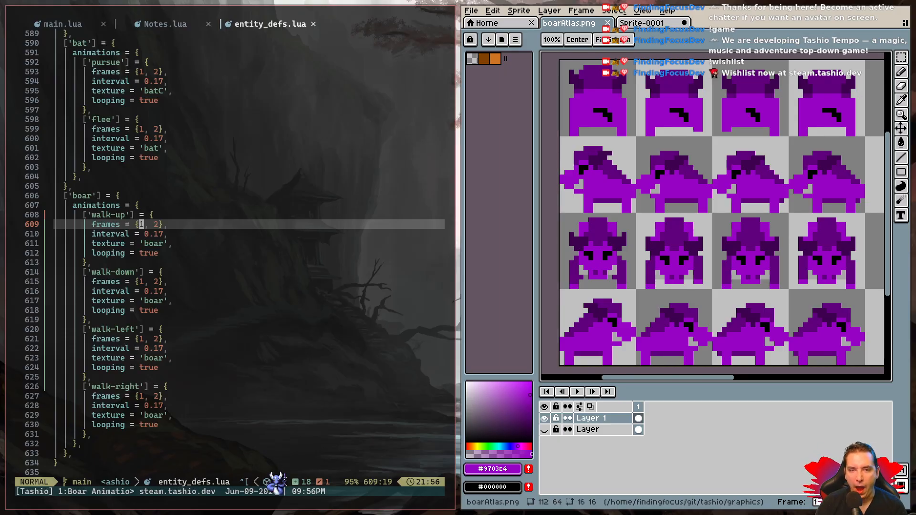
{"action": "key", "text": "j"}
{"action": "key", "text": "1"}
{"action": "key", "text": "0"}
{"action": "key", "text": "j"}
{"action": "key", "text": "shift+v"}
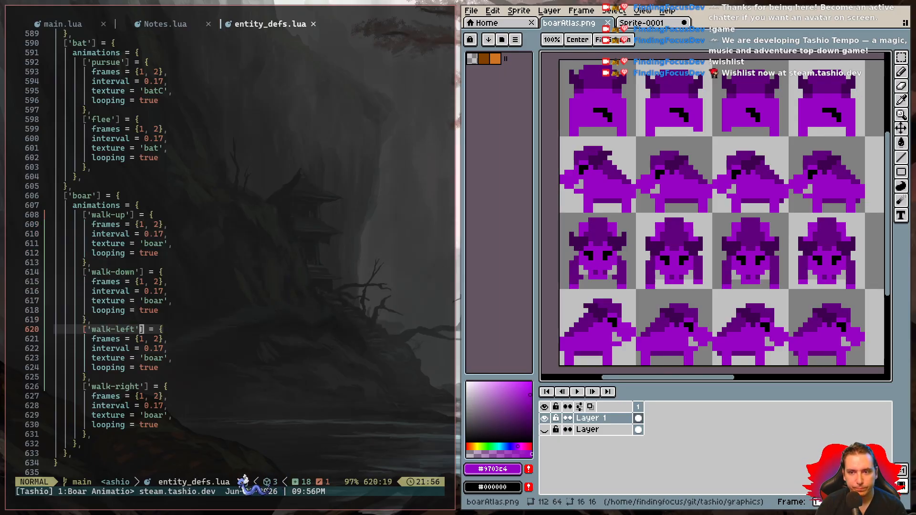
{"action": "key", "text": "j"}
{"action": "key", "text": "j"}
{"action": "key", "text": "j"}
{"action": "key", "text": "j"}
{"action": "key", "text": "j"}
{"action": "key", "text": "d"}
{"action": "key", "text": "k"}
{"action": "key", "text": "k"}
{"action": "key", "text": "k"}
{"action": "key", "text": "k"}
{"action": "key", "text": "k"}
{"action": "key", "text": "k"}
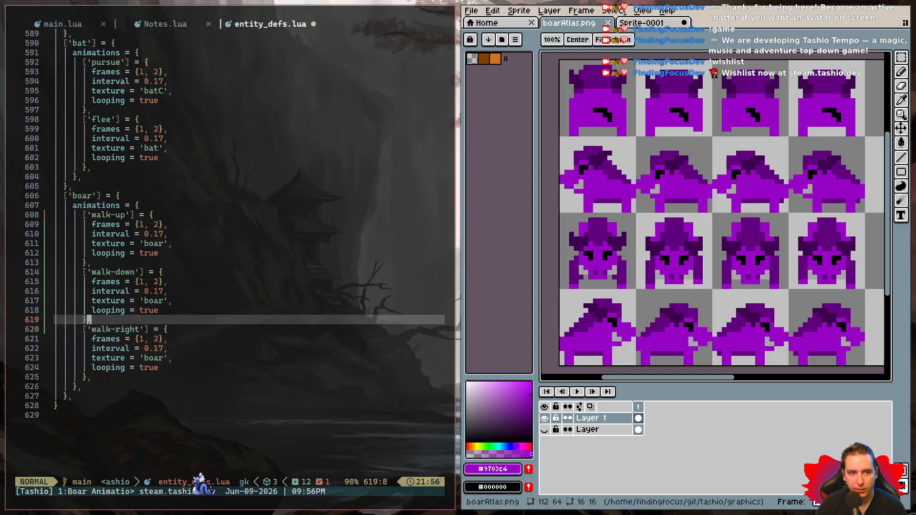
{"action": "key", "text": "P"}
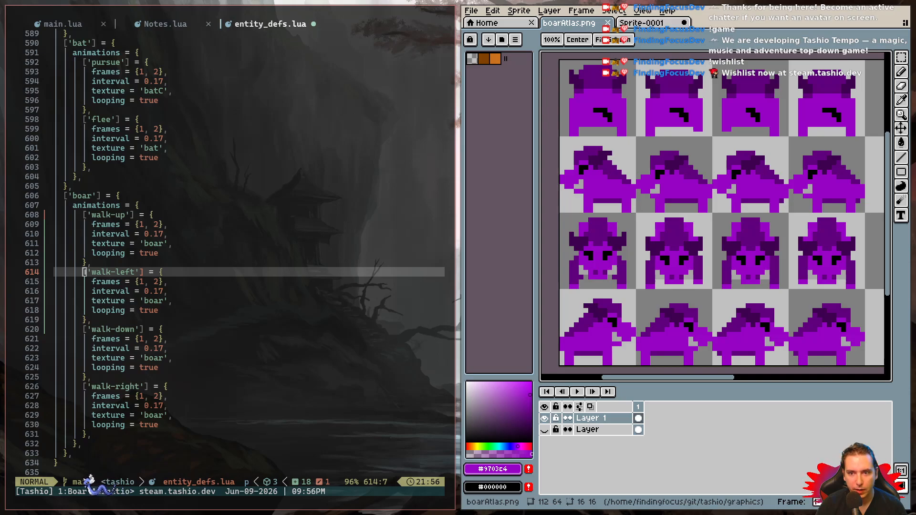
- Set the boar's 'walk-up' frames to {1, 2, 3, 4} and save the file
{"action": "key", "text": "k"}
{"action": "key", "text": "k"}
{"action": "key", "text": "k"}
{"action": "key", "text": "k"}
{"action": "key", "text": "k"}
{"action": "key", "text": "1"}
{"action": "key", "text": "0"}
{"action": "key", "text": "l"}
{"action": "key", "text": "percent"}
{"action": "type", "text": ", 3, 4"}
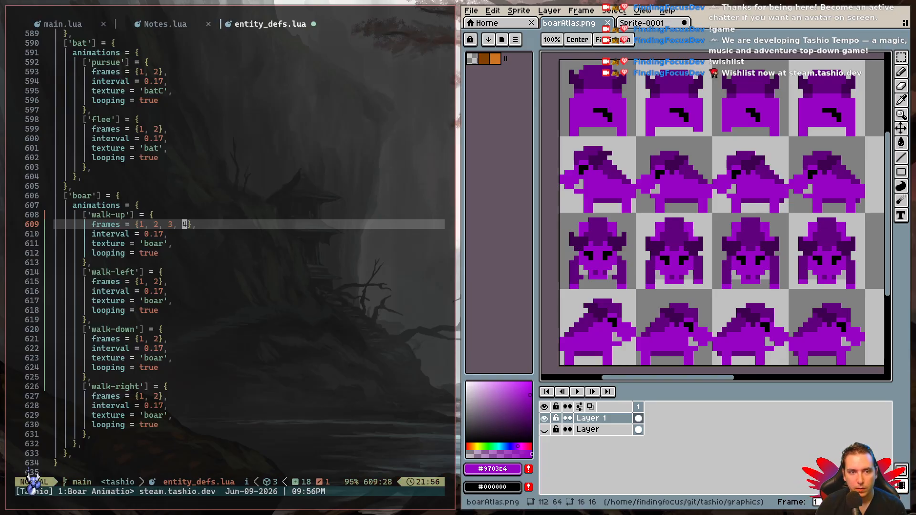
{"action": "type", "text": ":w"}
{"action": "key", "text": "Return"}
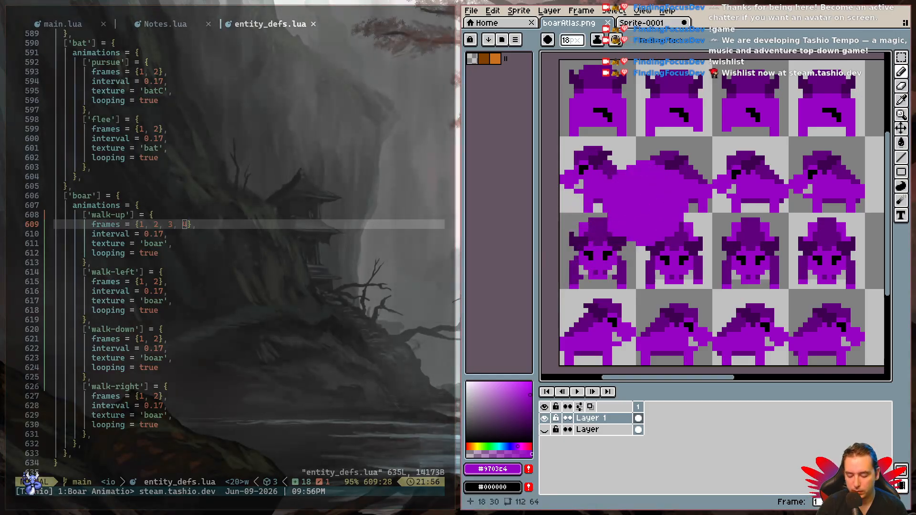
- Set the boar's 'walk-left' frames to {8, 9, 10, 11}, counting the cells in the atlas, and save the file
{"action": "scroll", "coordinate": [648, 207], "scroll_direction": "down", "scroll_amount": 2}
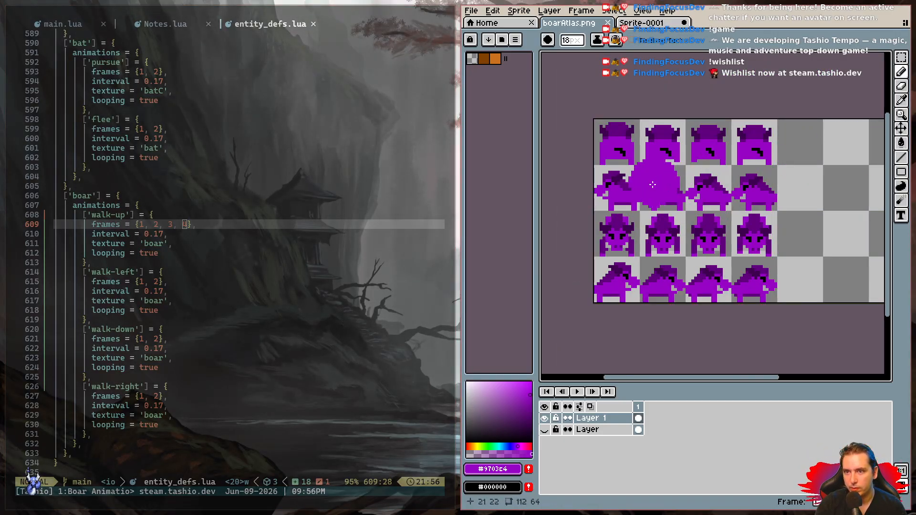
{"action": "left_click", "coordinate": [142, 283]}
{"action": "key", "text": "a"}
{"action": "key", "text": "BackSpace"}
{"action": "type", "text": "1"}
{"action": "key", "text": "BackSpace"}
{"action": "type", "text": "8, 9"}
{"action": "key", "text": "BackSpace"}
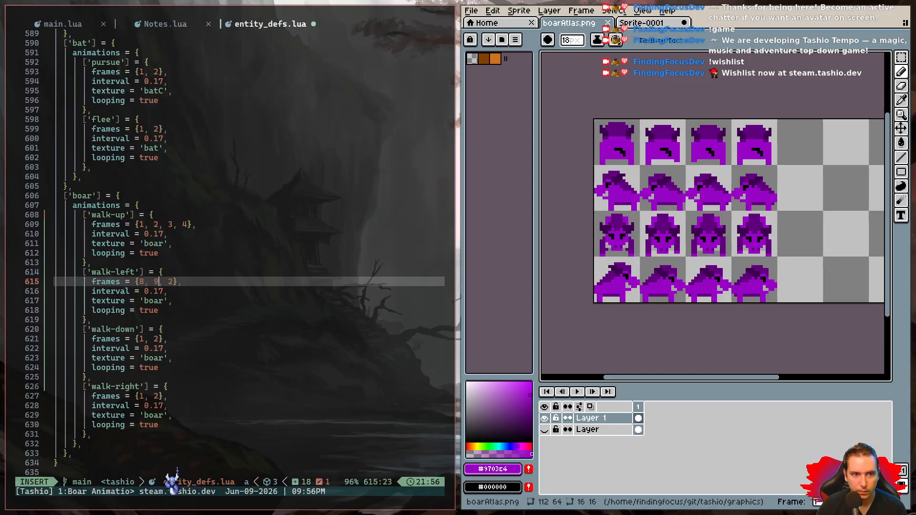
{"action": "type", "text": "109"}
{"action": "type", "text": " 11"}
{"action": "type", "text": "ldl"}
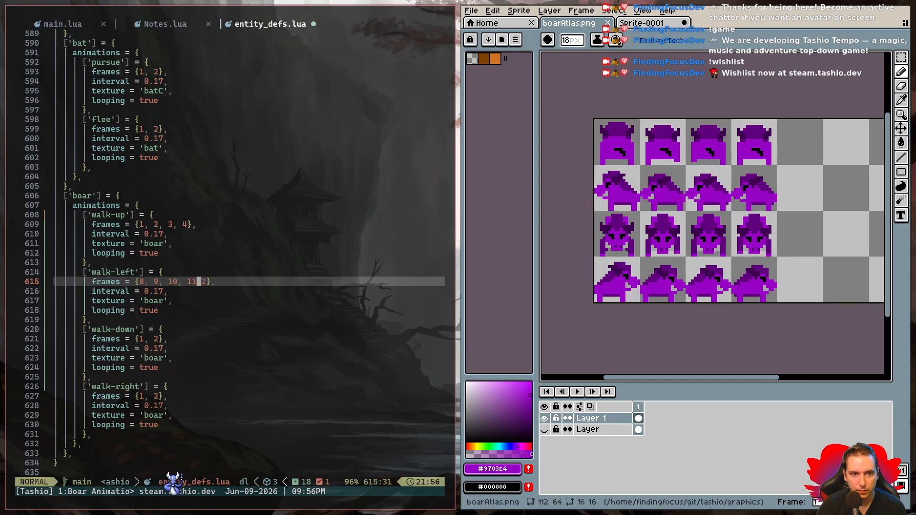
{"action": "key", "text": "space"}
{"action": "key", "text": "w"}
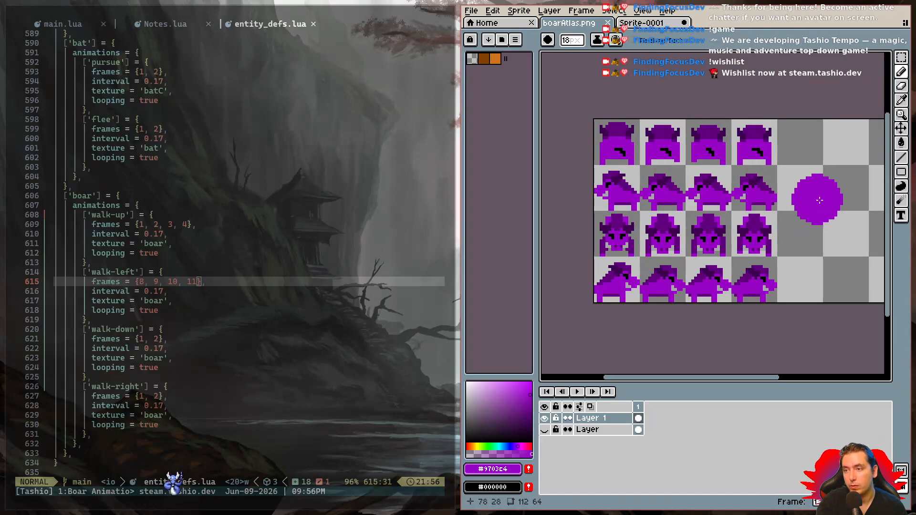
- Set the boar's 'walk-down' frames to {15, 16, 17, 18} and save the file
{"action": "left_click", "coordinate": [145, 339]}
{"action": "type", "text": "i5, 16,"}
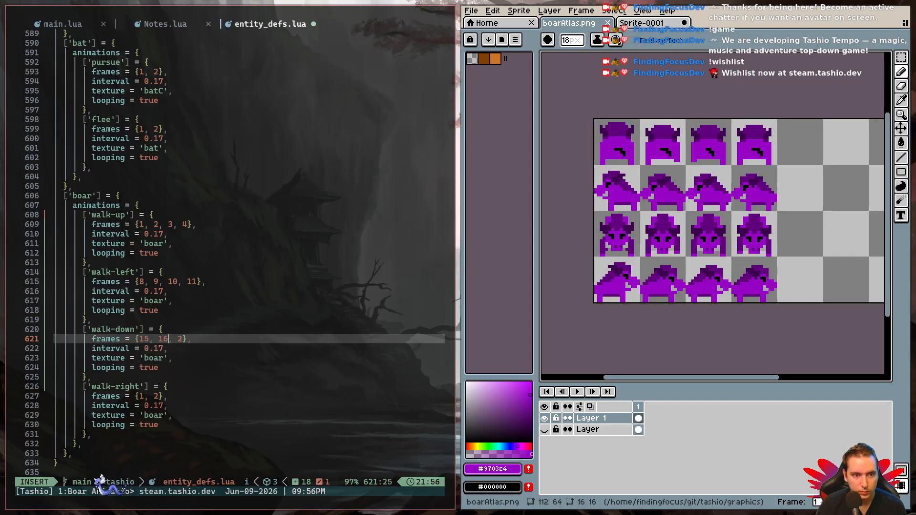
{"action": "type", "text": " 17, 18,"}
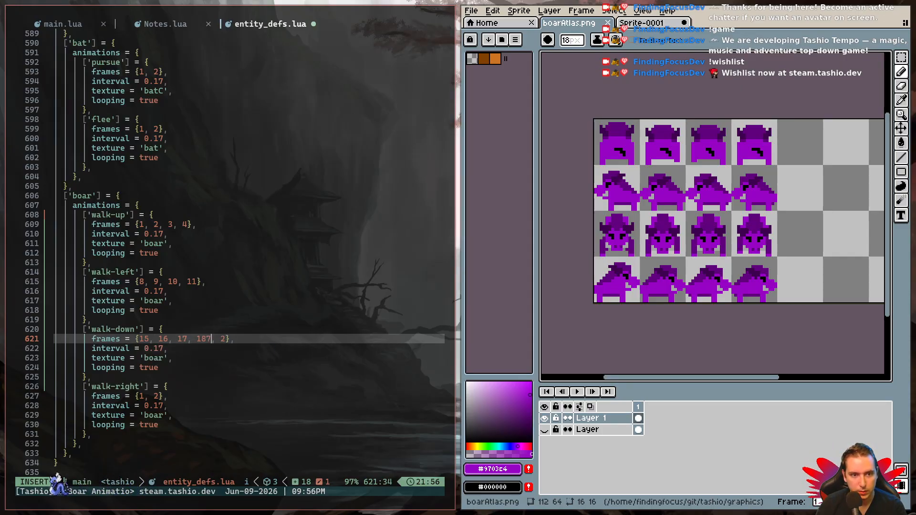
{"action": "key", "text": "Escape"}
{"action": "key", "text": "l"}
{"action": "key", "text": "d"}
{"action": "key", "text": "t"}
{"action": "key", "text": "}"}
{"action": "key", "text": "space"}
{"action": "key", "text": "w"}
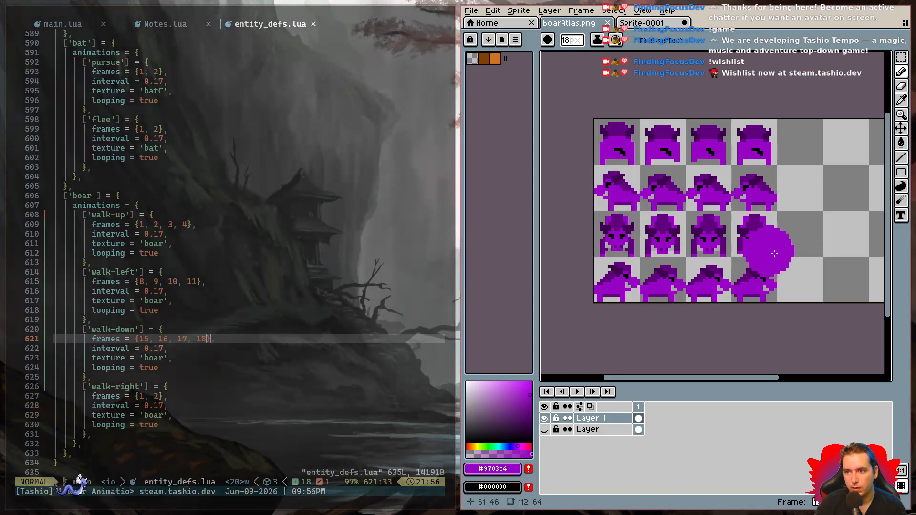
- Set the boar's 'walk-right' frames to {22, 23, 24, 25}, checking against the full atlas width, and save the file
{"action": "left_click_drag", "start_coordinate": [876, 243], "coordinate": [825, 227]}
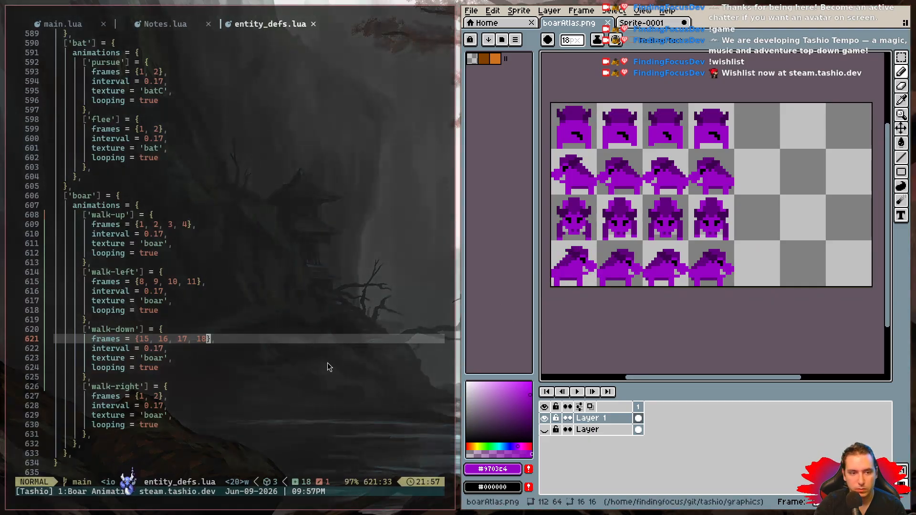
{"action": "left_click", "coordinate": [140, 396]}
{"action": "key", "text": "a"}
{"action": "key", "text": "BackSpace"}
{"action": "type", "text": "22, 24"}
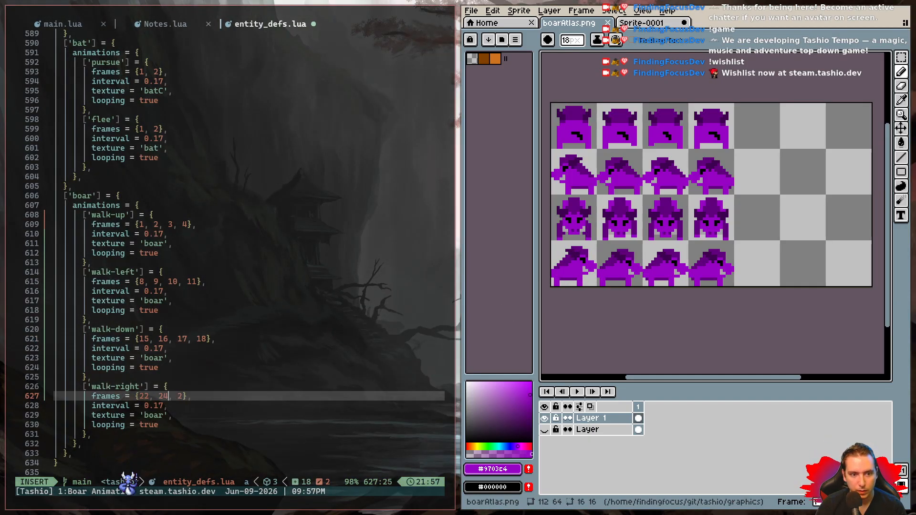
{"action": "type", "text": ", 25"}
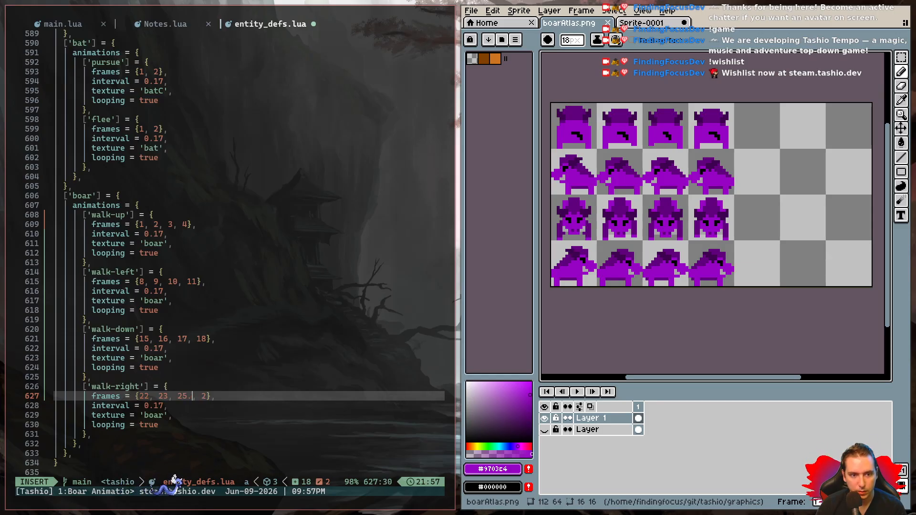
{"action": "key", "text": "BackSpace"}
{"action": "type", "text": "4, 25"}
{"action": "key", "text": "Escape"}
{"action": "key", "text": "l"}
{"action": "key", "text": "l"}
{"action": "key", "text": "x"}
{"action": "key", "text": "x"}
{"action": "key", "text": "h"}
{"action": "key", "text": "x"}
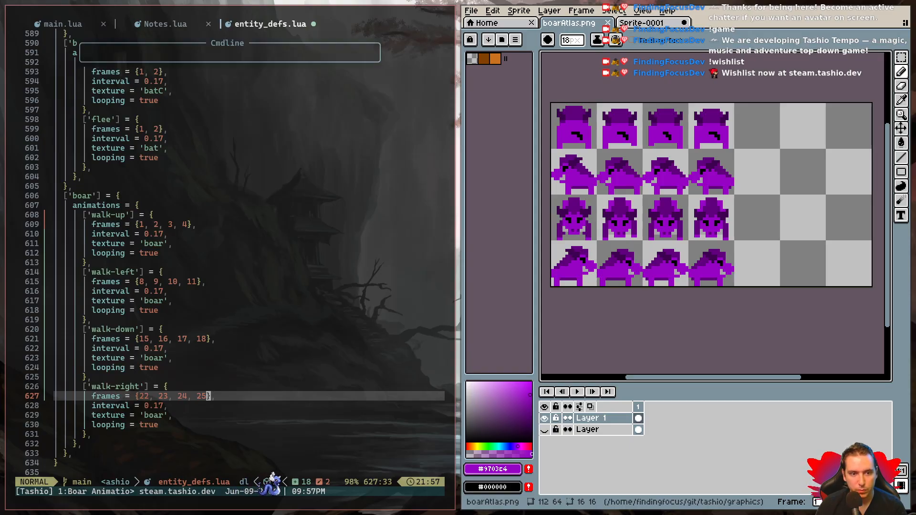
{"action": "key", "text": "ctrl+s"}
{"action": "key", "text": "j"}
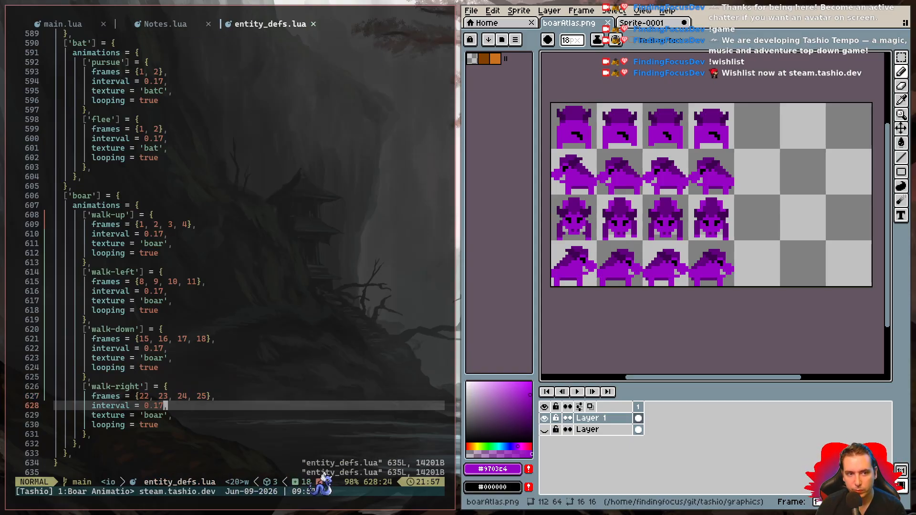
- Review the boar's walk animation definitions and the bat's entries above them in entity_defs.lua
{"action": "key", "text": "k"}
{"action": "key", "text": "k"}
{"action": "key", "text": "k"}
{"action": "key", "text": "k"}
{"action": "key", "text": "k"}
{"action": "key", "text": "k"}
{"action": "key", "text": "k"}
{"action": "key", "text": "k"}
{"action": "key", "text": "k"}
{"action": "key", "text": "k"}
{"action": "key", "text": "k"}
{"action": "key", "text": "k"}
{"action": "key", "text": "k"}
{"action": "key", "text": "k"}
{"action": "key", "text": "k"}
{"action": "key", "text": "k"}
{"action": "key", "text": "k"}
{"action": "key", "text": "k"}
{"action": "key", "text": "k"}
{"action": "key", "text": "k"}
{"action": "key", "text": "k"}
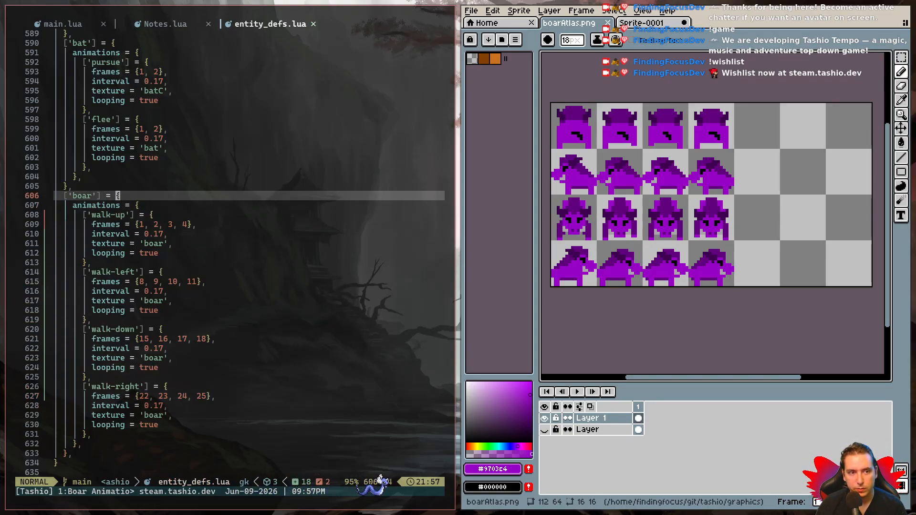
{"action": "key", "text": "space"}
{"action": "key", "text": "w"}
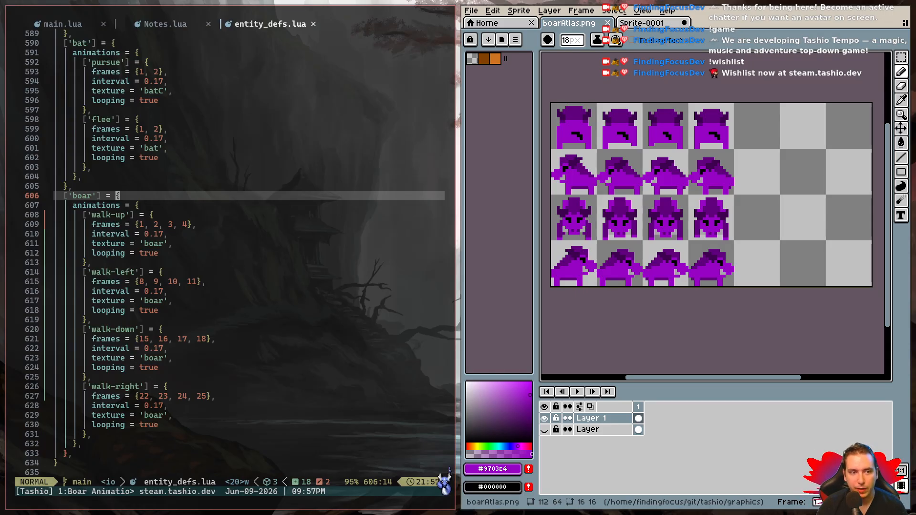
{"action": "key", "text": "g"}
{"action": "key", "text": "j"}
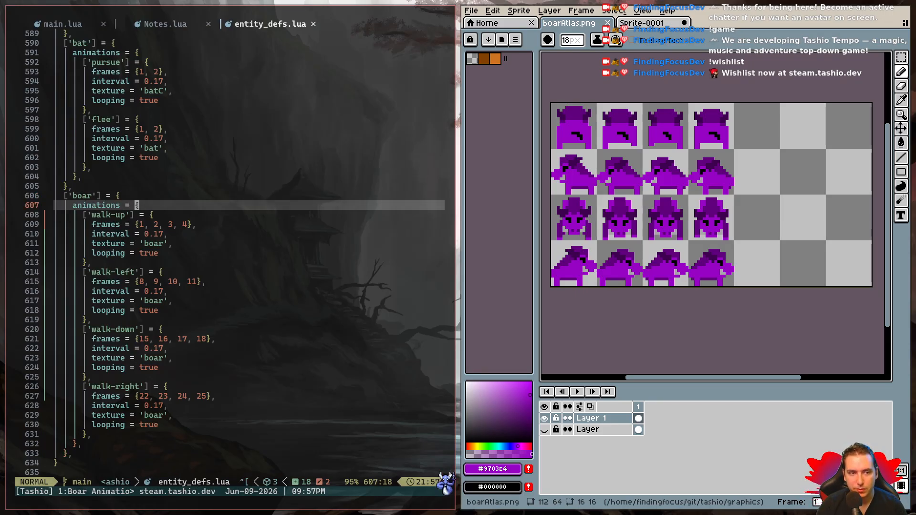
{"action": "key", "text": "g"}
{"action": "key", "text": "j"}
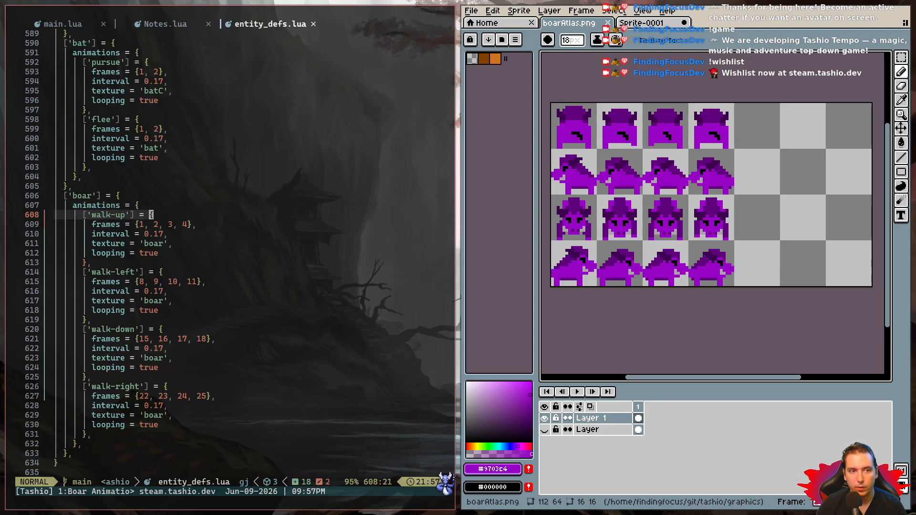
{"action": "key", "text": "Escape"}
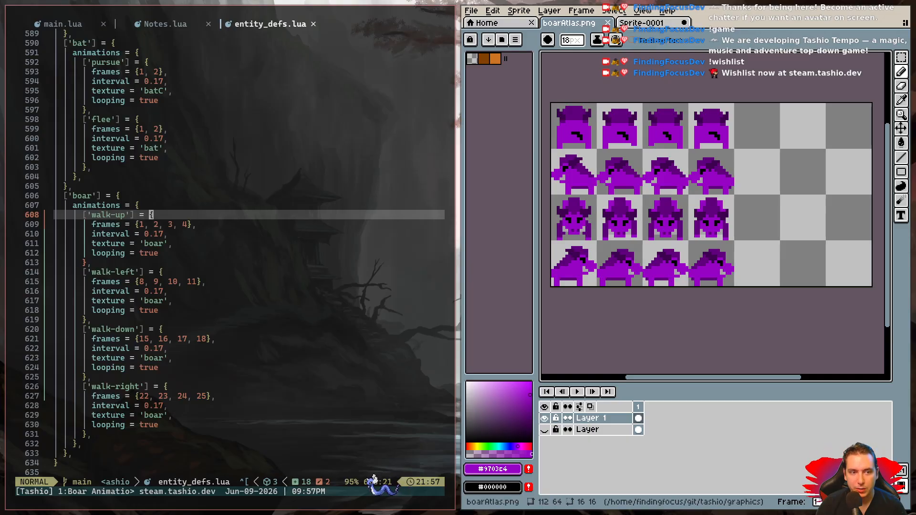
{"action": "key", "text": "g"}
{"action": "key", "text": "j"}
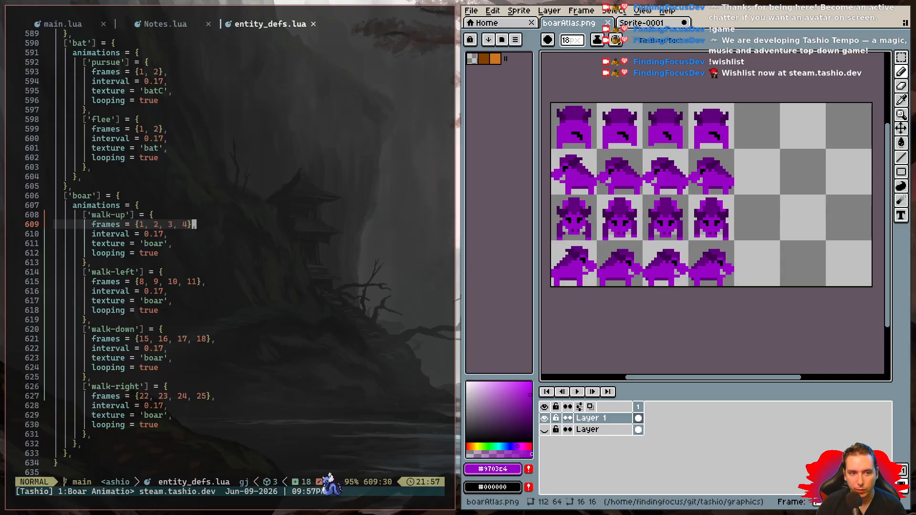
{"action": "key", "text": "V"}
{"action": "key", "text": "j"}
{"action": "key", "text": "j"}
{"action": "key", "text": "j"}
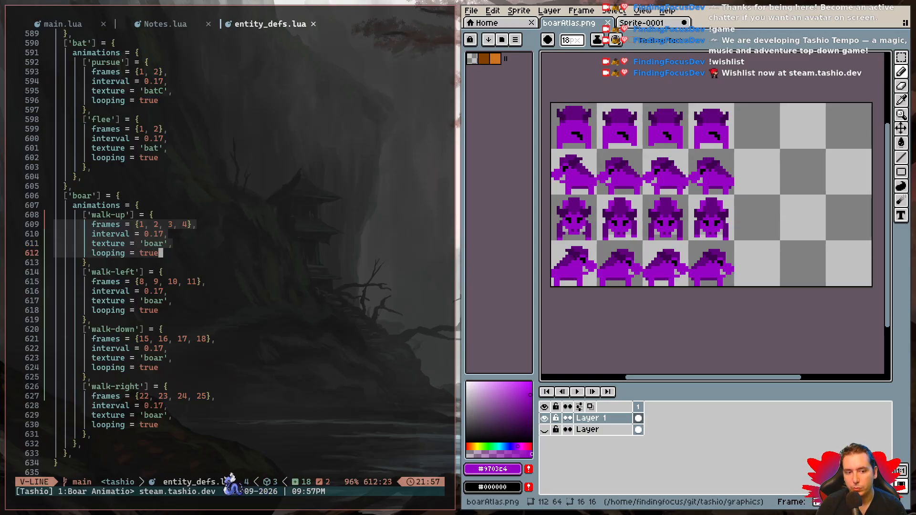
{"action": "key", "text": "Escape"}
{"action": "key", "text": "ctrl+s"}
{"action": "key", "text": "k"}
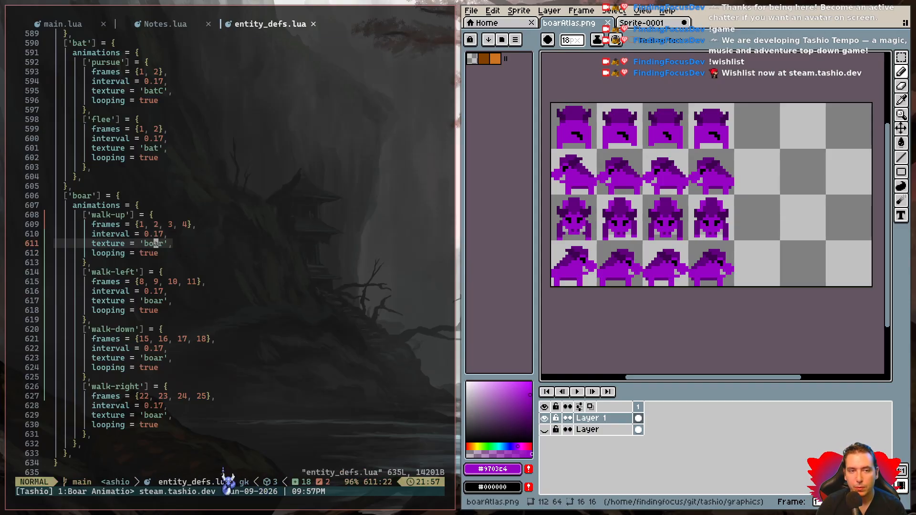
{"action": "key", "text": "k"}
{"action": "key", "text": "k"}
{"action": "key", "text": "k"}
{"action": "key", "text": "k"}
{"action": "key", "text": "k"}
{"action": "key", "text": "k"}
{"action": "key", "text": "k"}
{"action": "key", "text": "k"}
{"action": "key", "text": "k"}
{"action": "key", "text": "k"}
{"action": "key", "text": "k"}
{"action": "key", "text": "k"}
{"action": "key", "text": "k"}
{"action": "key", "text": "k"}
{"action": "key", "text": "k"}
{"action": "key", "text": "k"}
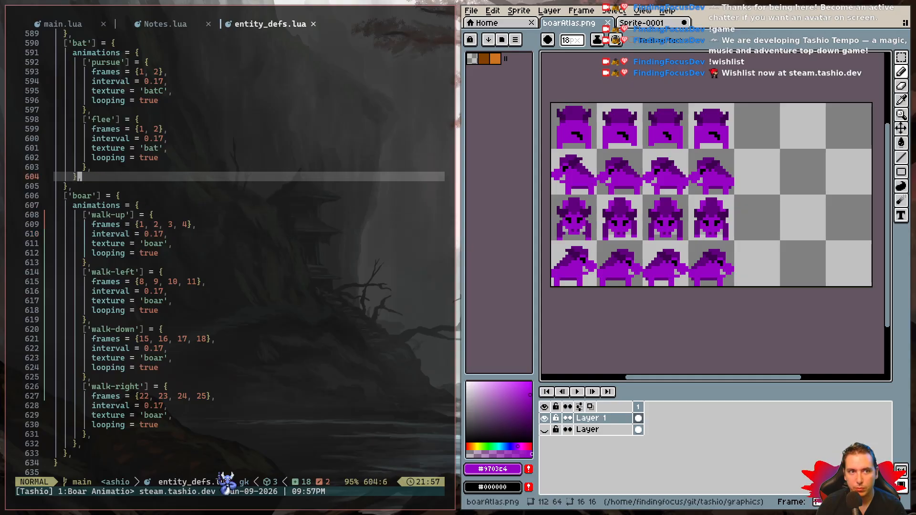
{"action": "key", "text": "ctrl+s"}
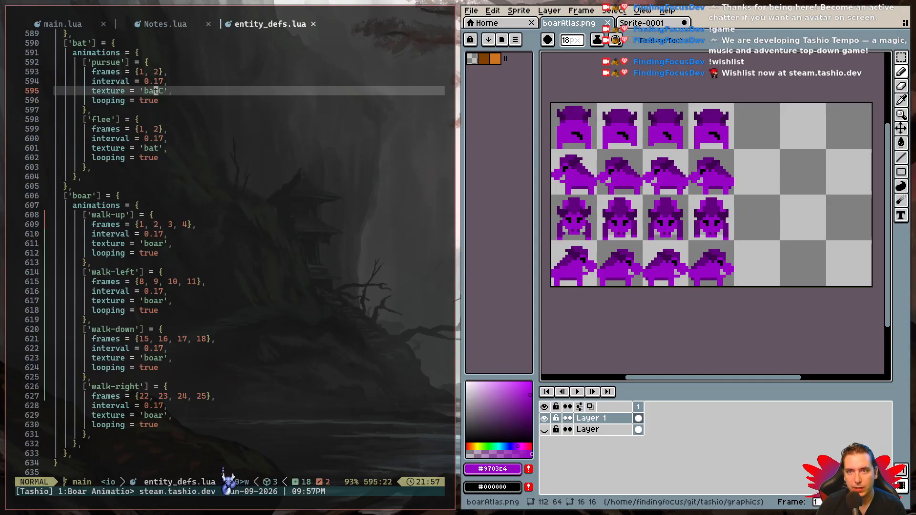
- Dismiss the Quick Phrase popup and show the code editor with entity_defs.lua full screen
{"action": "key", "text": "super+l"}
{"action": "key", "text": "alt"}
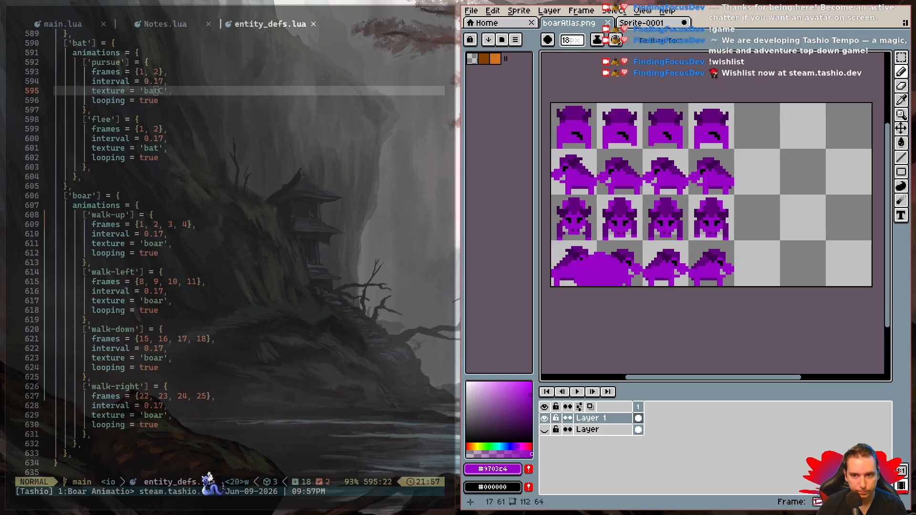
{"action": "key", "text": "super+f"}
{"action": "key", "text": "super+h"}
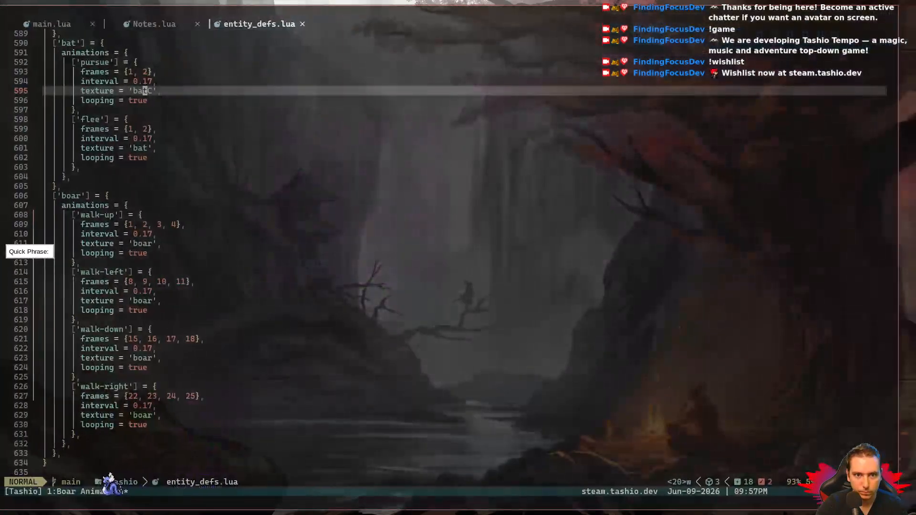
{"action": "left_click", "coordinate": [331, 232]}
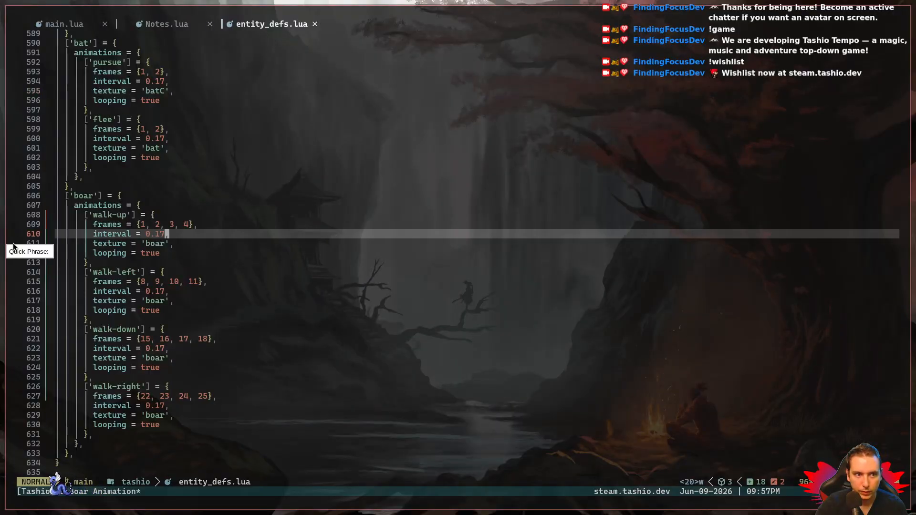
{"action": "left_click", "coordinate": [45, 257]}
{"action": "left_click", "coordinate": [170, 208]}
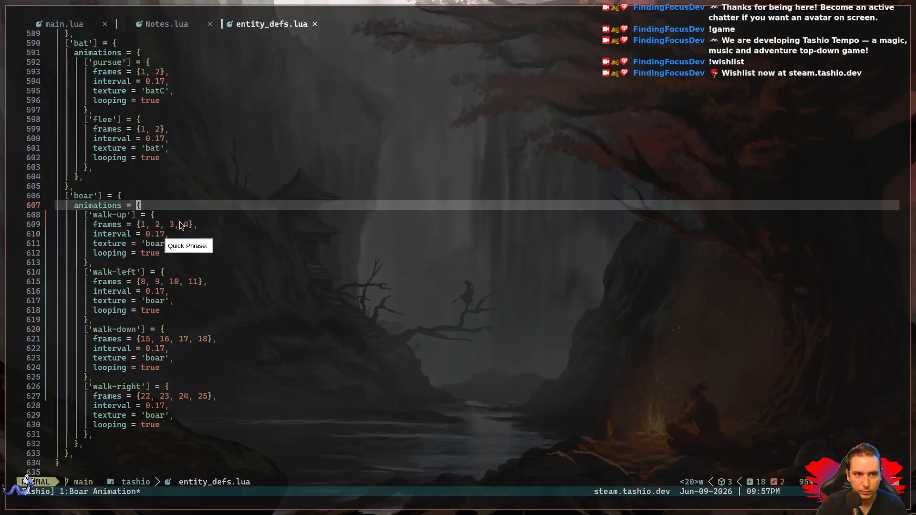
{"action": "left_click", "coordinate": [190, 250]}
{"action": "key", "text": "super+grave"}
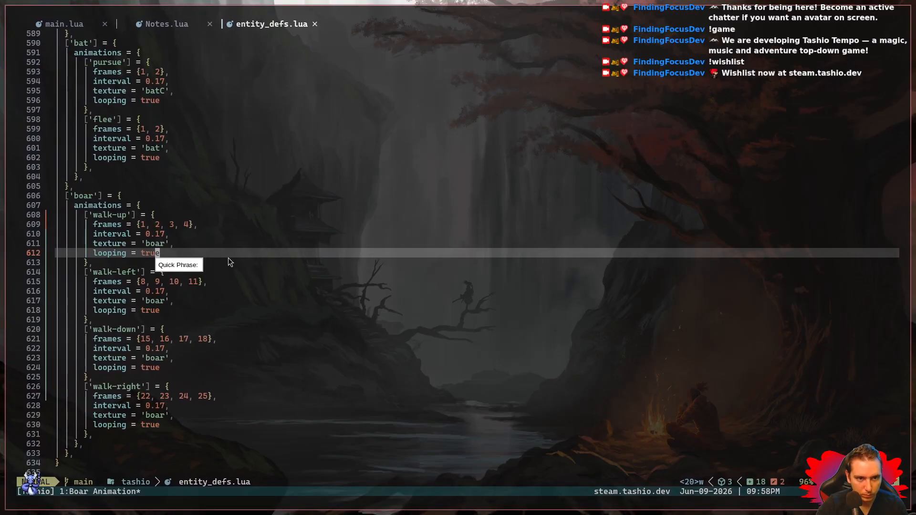
{"action": "key", "text": "Escape"}
{"action": "key", "text": "k"}
{"action": "key", "text": "j"}
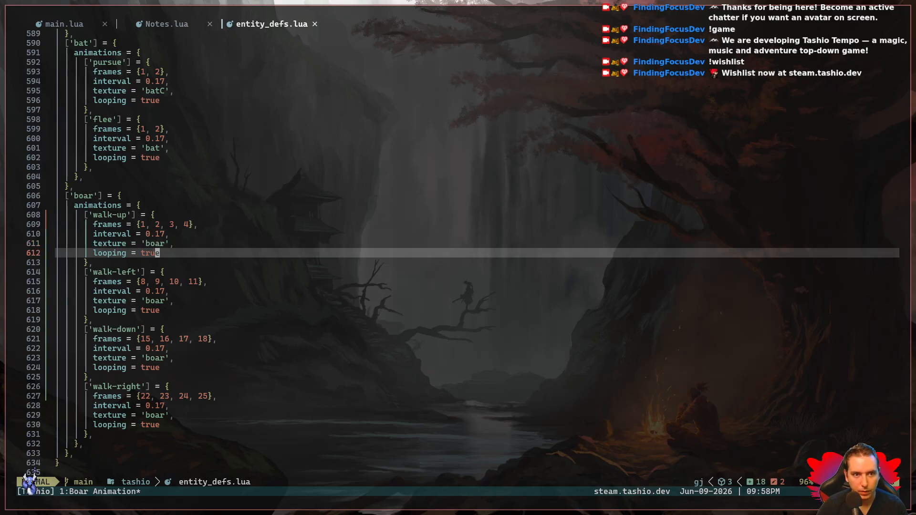
{"action": "key", "text": "super+f"}
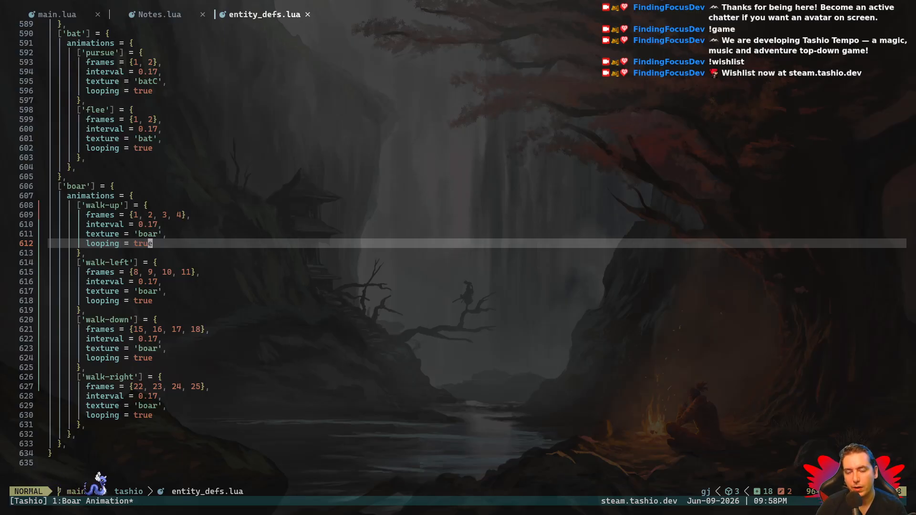
- Search the project for 'batC' and open its texture definition in src/dependencies.lua
{"action": "key", "text": "space"}
{"action": "type", "text": "/bat"}
{"action": "type", "text": "C"}
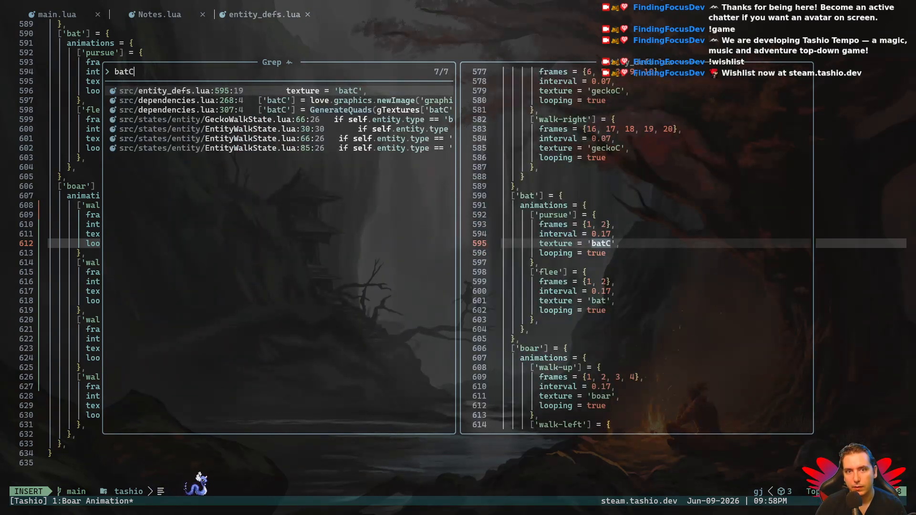
{"action": "key", "text": "Down"}
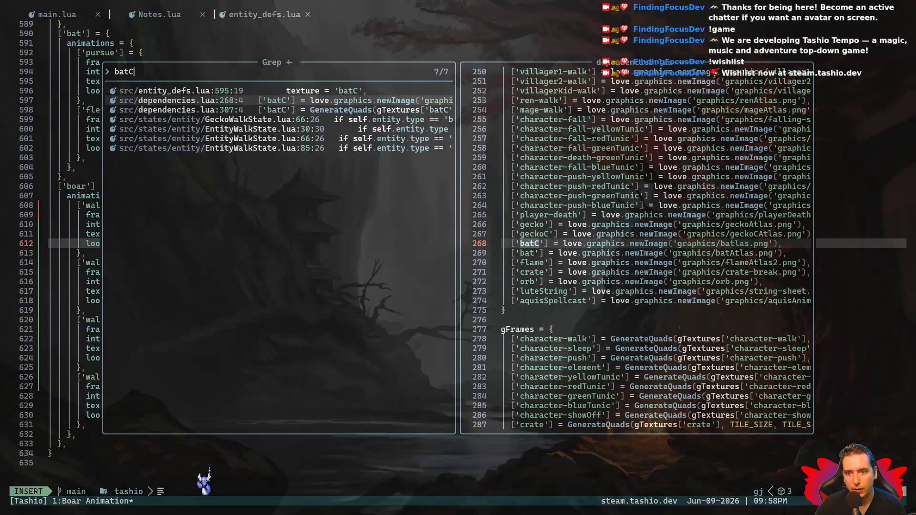
{"action": "key", "text": "Return"}
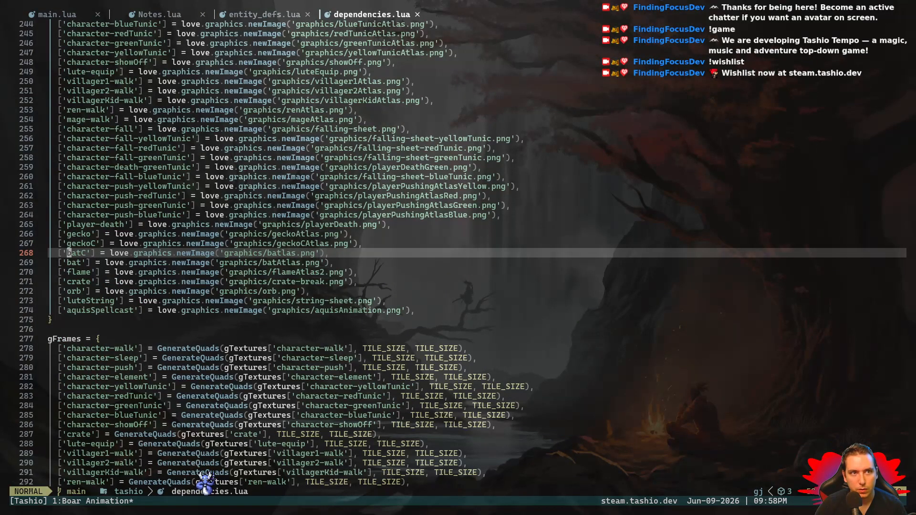
- Duplicate the 'batC' texture line in dependencies.lua, rename the copy's key to 'boar', and save the file
{"action": "key", "text": "y"}
{"action": "key", "text": "y"}
{"action": "key", "text": "p"}
{"action": "type", "text": "ciw"}
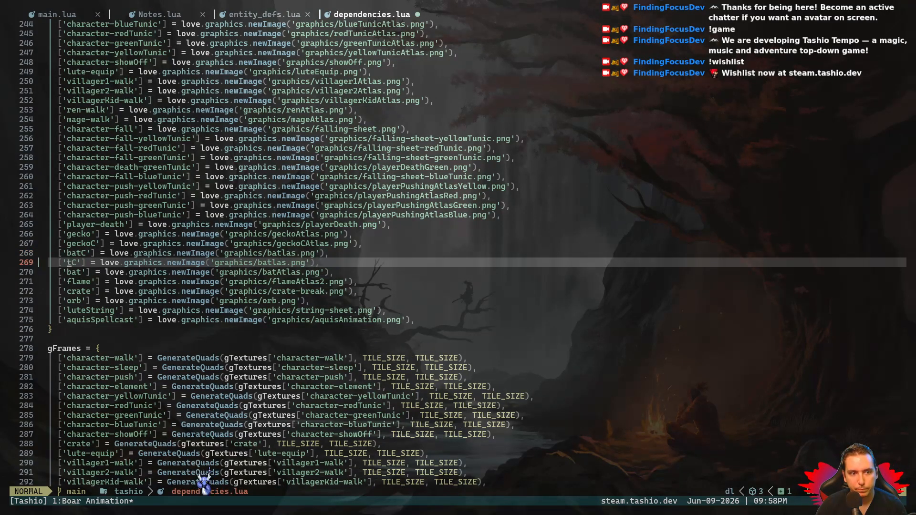
{"action": "type", "text": "boar"}
{"action": "key", "text": "Escape"}
{"action": "key", "text": "space"}
{"action": "key", "text": "w"}
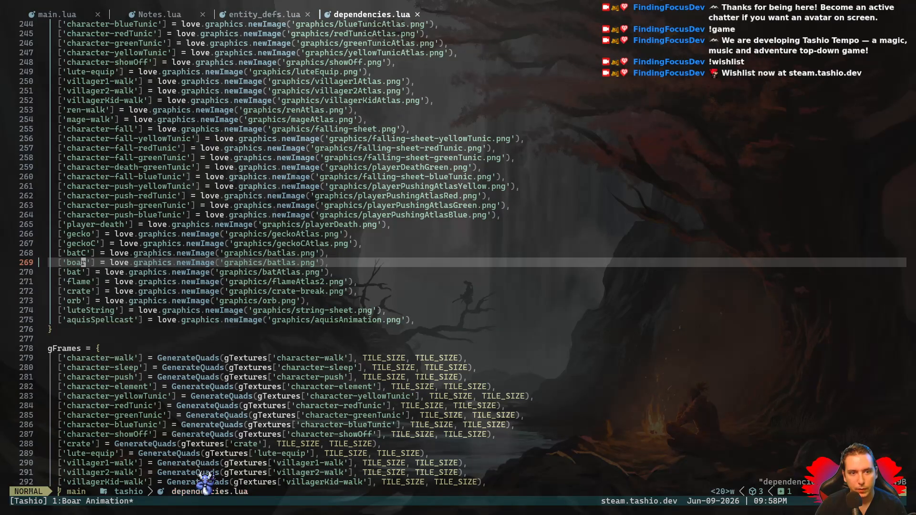
{"action": "key", "text": "alt+Tab"}
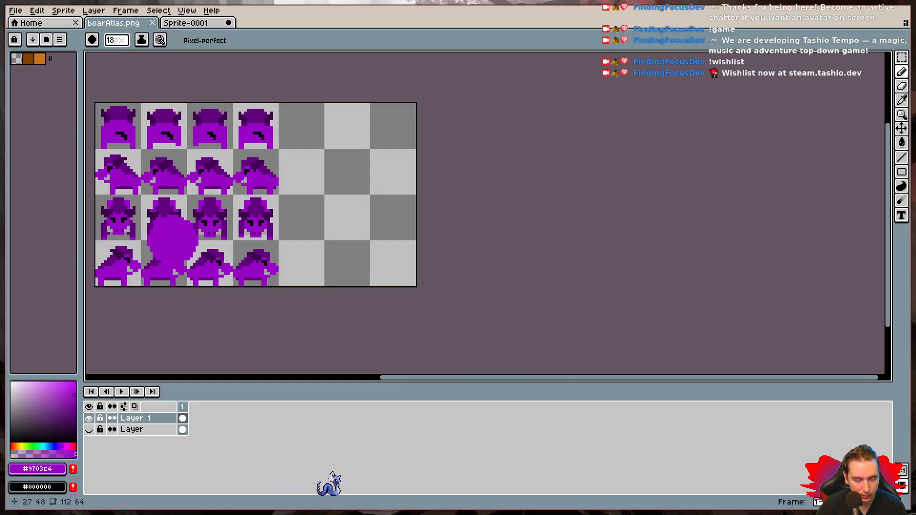
{"action": "key", "text": "super+1"}
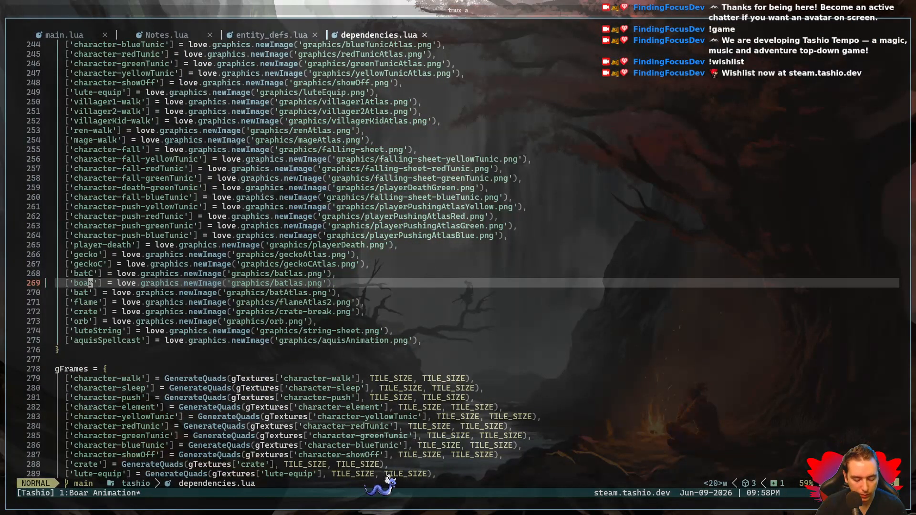
{"action": "key", "text": "super+space"}
{"action": "key", "text": "Escape"}
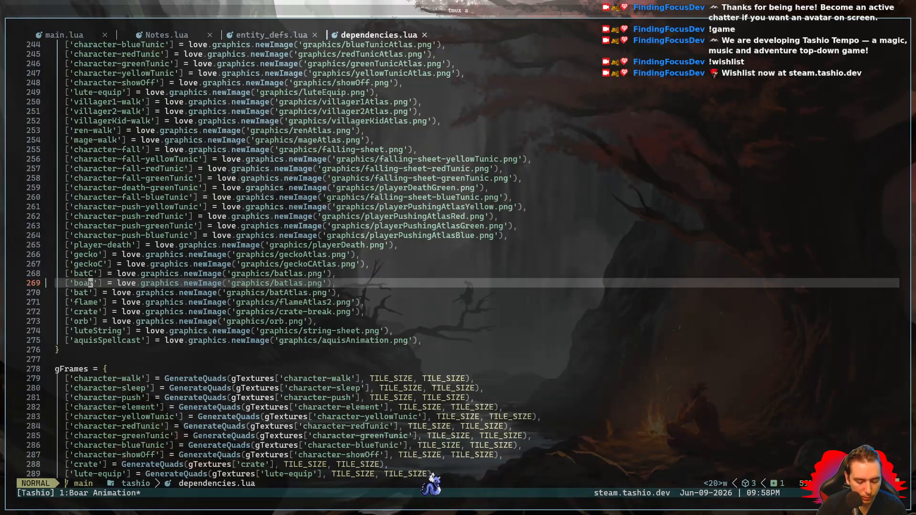
{"action": "key", "text": "super+shift+f"}
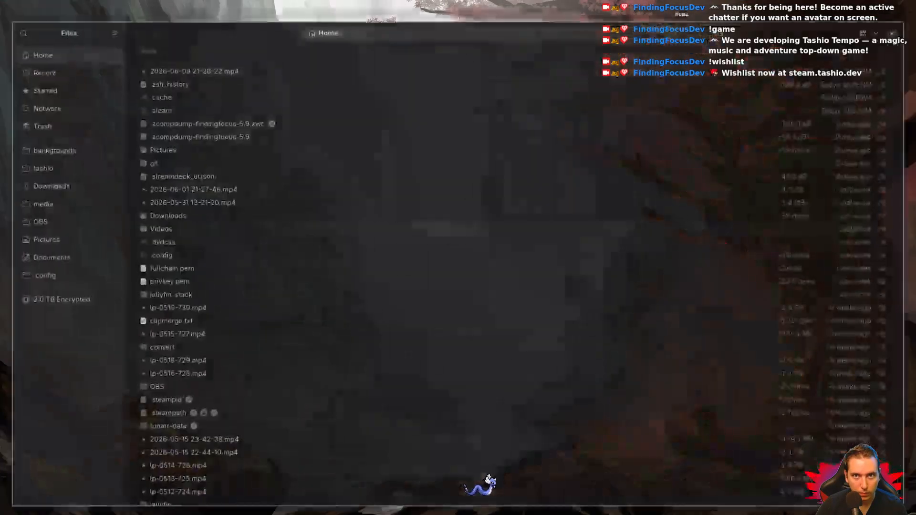
{"action": "key", "text": "super+w"}
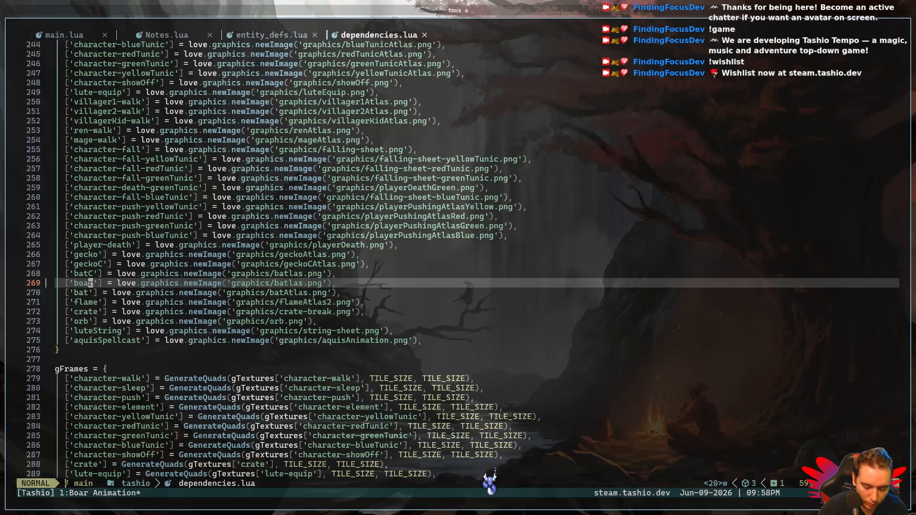
{"action": "key", "text": "comma"}
{"action": "key", "text": "comma"}
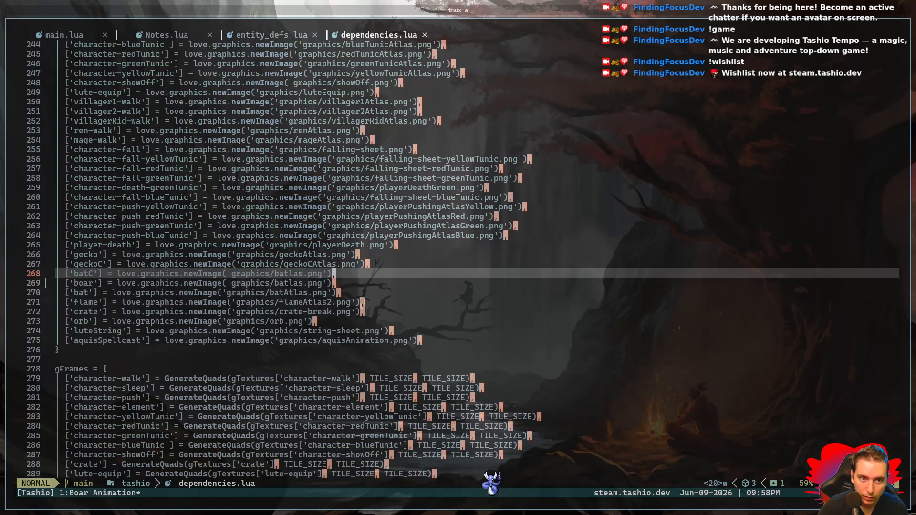
{"action": "key", "text": "comma"}
{"action": "key", "text": "Escape"}
{"action": "key", "text": "g"}
{"action": "key", "text": "j"}
{"action": "key", "text": "g"}
{"action": "key", "text": "j"}
{"action": "key", "text": "g"}
{"action": "key", "text": "j"}
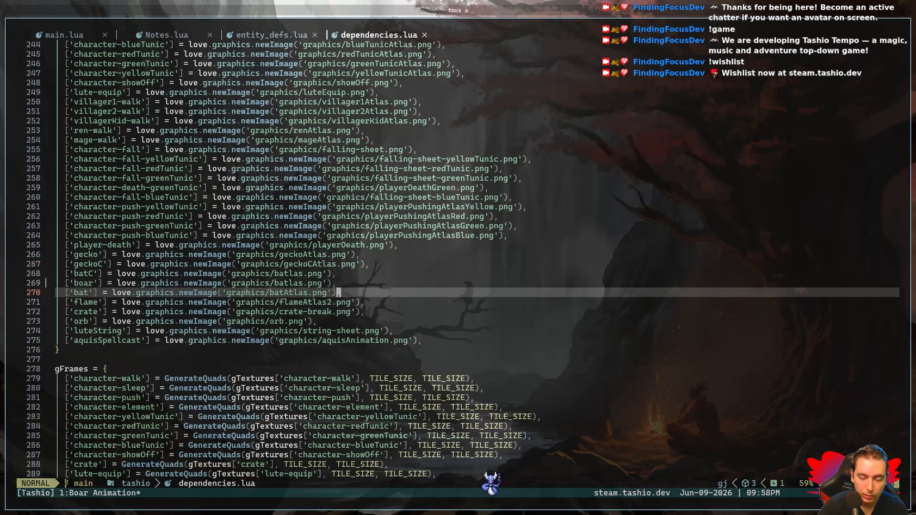
{"action": "key", "text": "super+f"}
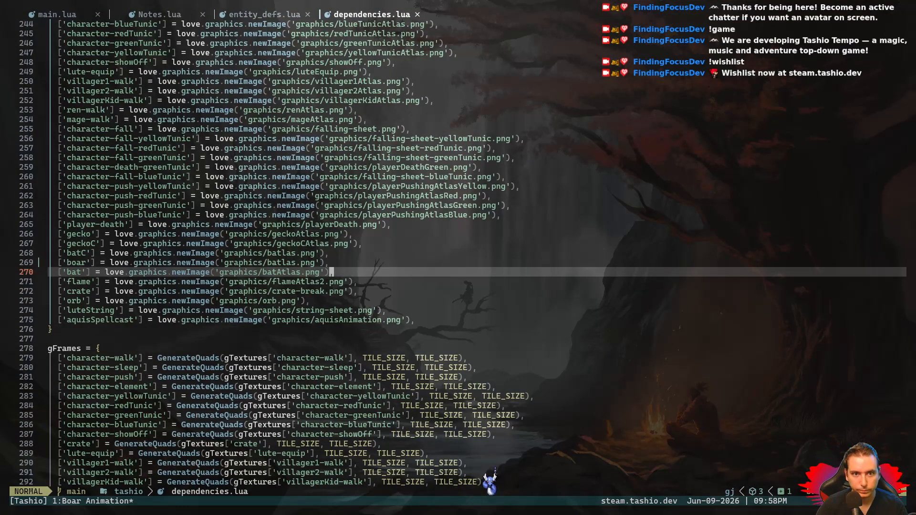
{"action": "key", "text": "space"}
{"action": "key", "text": "w"}
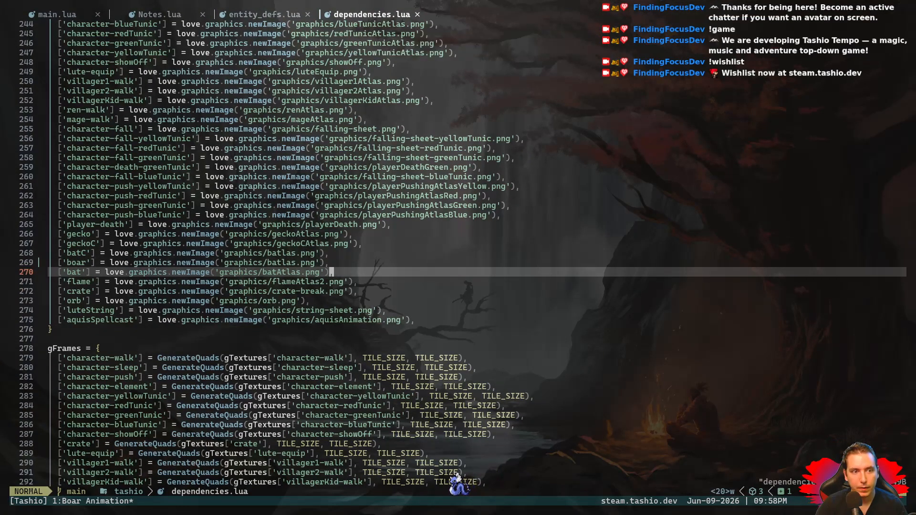
- Change the 'boar' texture's image path to 'graphics/boarAtlas.png' and save the file
{"action": "key", "text": "k"}
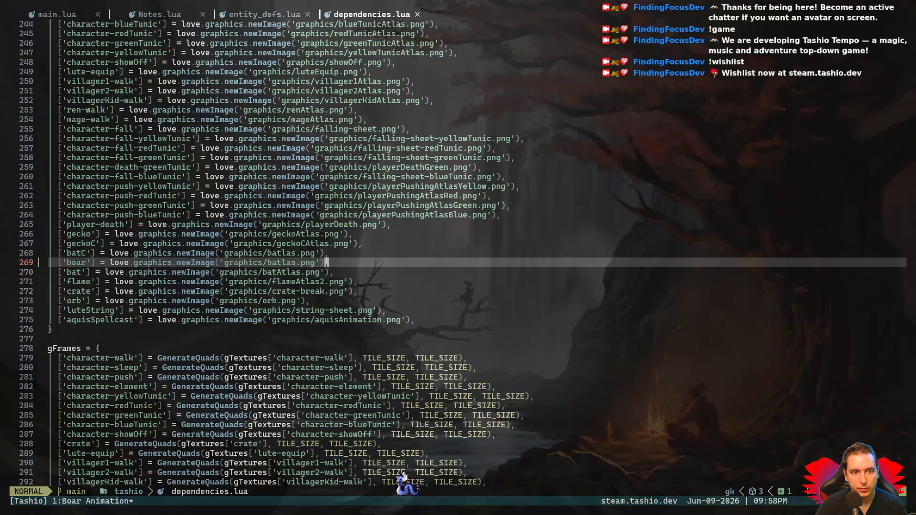
{"action": "key", "text": "h"}
{"action": "key", "text": "shift+f"}
{"action": "key", "text": "t"}
{"action": "key", "text": "i"}
{"action": "key", "text": "BackSpace"}
{"action": "type", "text": "oarA"}
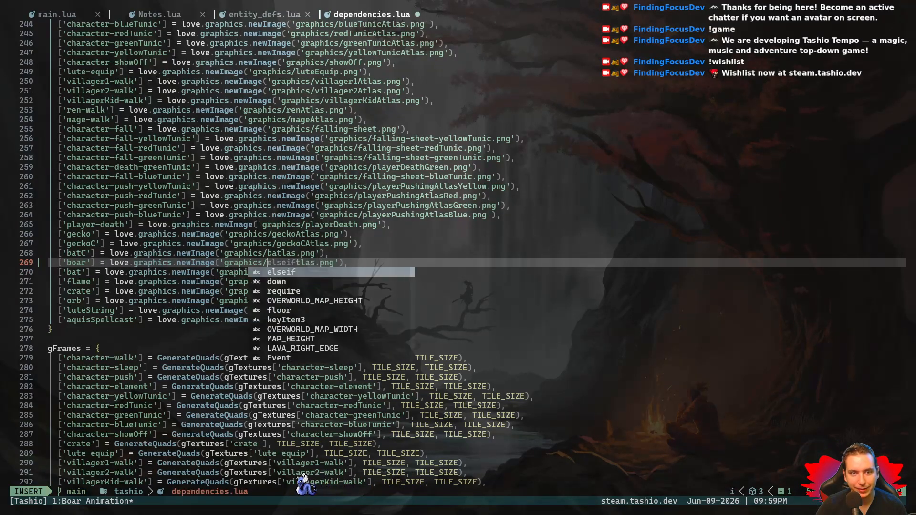
{"action": "key", "text": "Escape"}
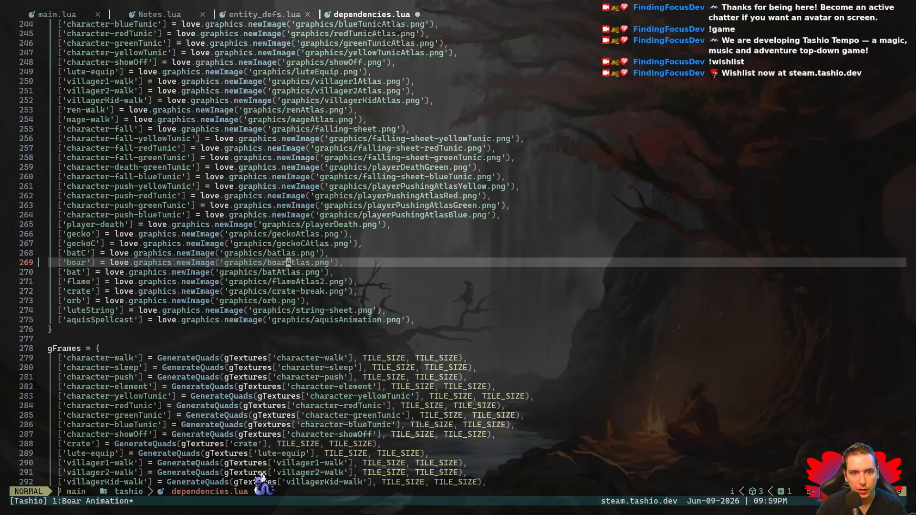
{"action": "key", "text": "space"}
{"action": "key", "text": "w"}
{"action": "key", "text": "l"}
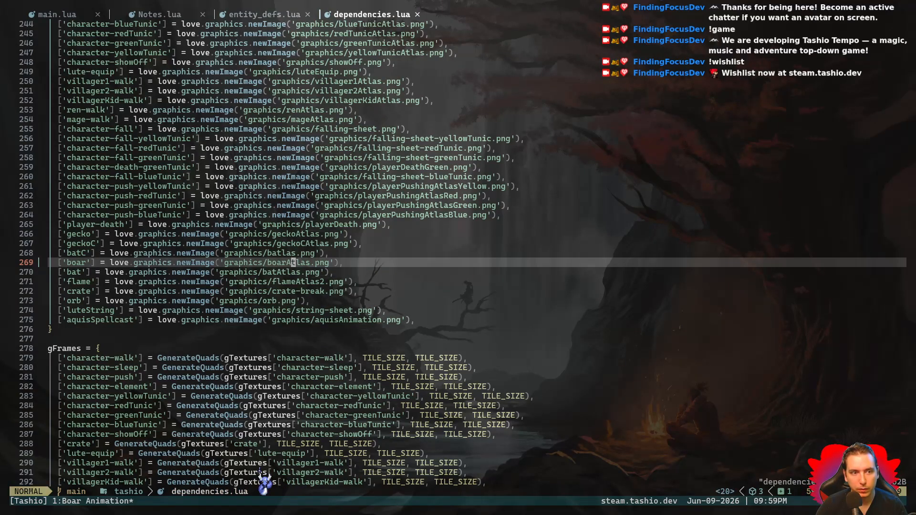
- Move the 'boar' texture line directly below the 'bat' line and save dependencies.lua
{"action": "key", "text": "d"}
{"action": "key", "text": "d"}
{"action": "key", "text": "p"}
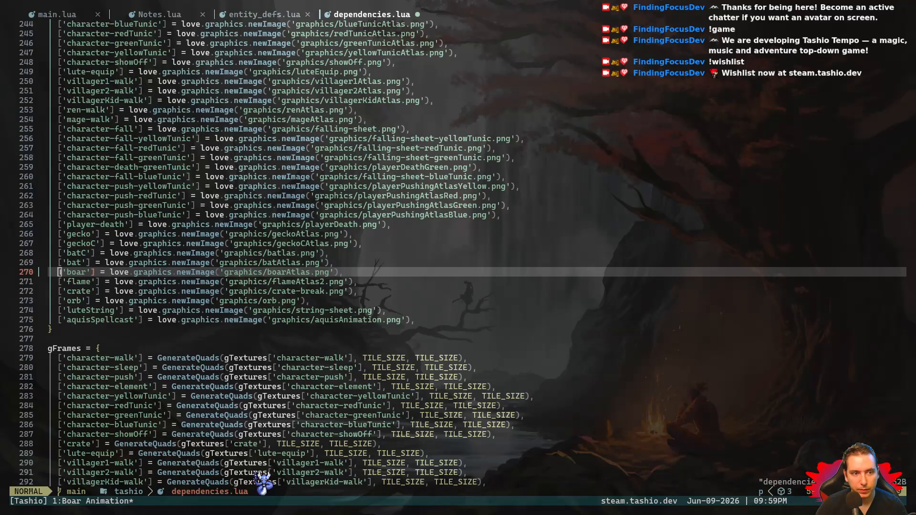
{"action": "key", "text": "space"}
{"action": "key", "text": "w"}
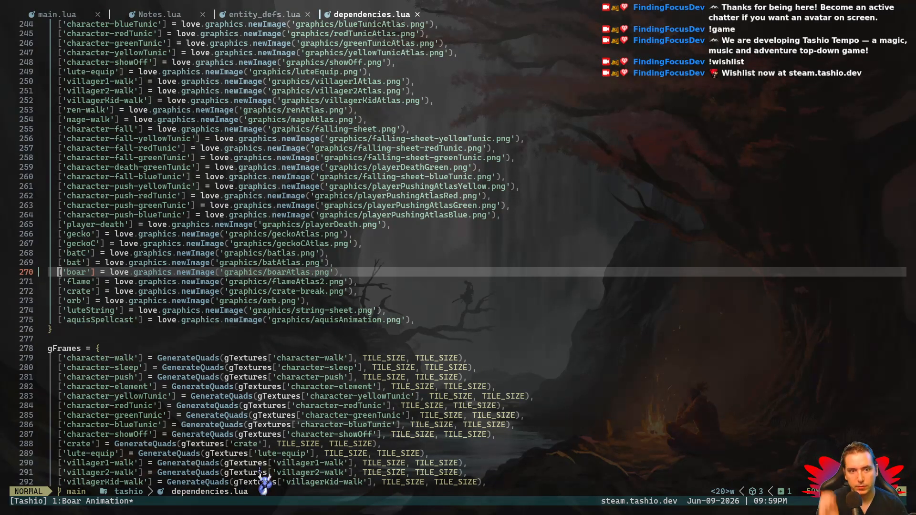
- Copy the 'geckoC' GenerateQuads line in gFrames and paste it directly below the 'bat' line
{"action": "key", "text": "j"}
{"action": "key", "text": "j"}
{"action": "key", "text": "j"}
{"action": "key", "text": "j"}
{"action": "key", "text": "j"}
{"action": "key", "text": "j"}
{"action": "key", "text": "j"}
{"action": "key", "text": "j"}
{"action": "key", "text": "j"}
{"action": "key", "text": "j"}
{"action": "key", "text": "j"}
{"action": "key", "text": "j"}
{"action": "key", "text": "j"}
{"action": "key", "text": "j"}
{"action": "key", "text": "j"}
{"action": "key", "text": "j"}
{"action": "key", "text": "j"}
{"action": "key", "text": "j"}
{"action": "key", "text": "j"}
{"action": "key", "text": "j"}
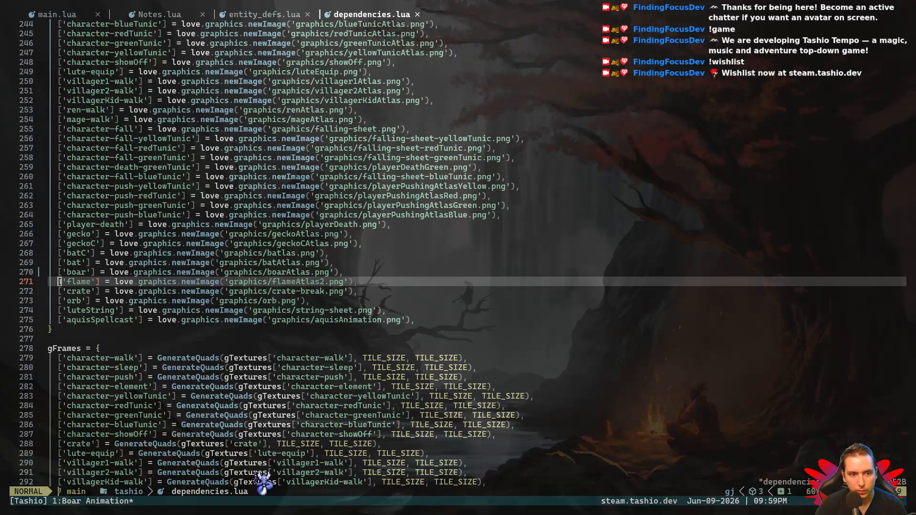
{"action": "key", "text": "k"}
{"action": "key", "text": "k"}
{"action": "key", "text": "k"}
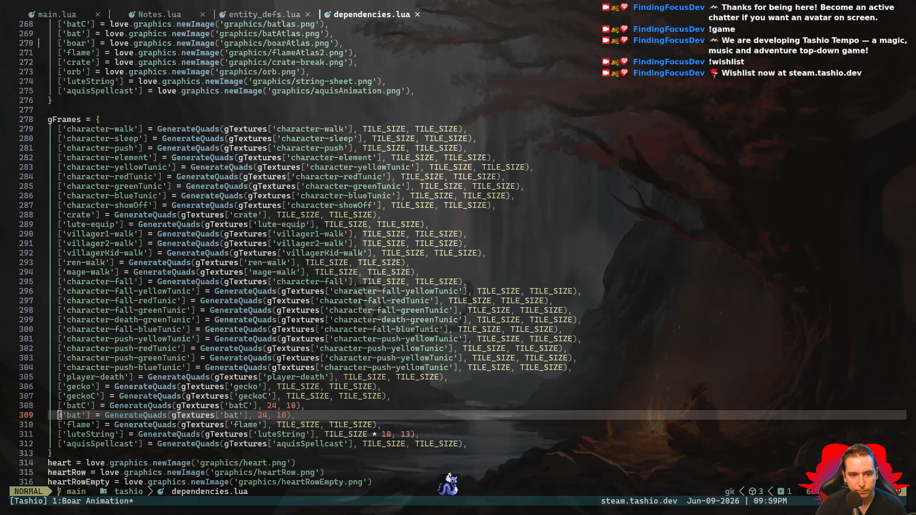
{"action": "key", "text": "k"}
{"action": "key", "text": "k"}
{"action": "key", "text": "y"}
{"action": "key", "text": "y"}
{"action": "key", "text": "j"}
{"action": "key", "text": "j"}
{"action": "key", "text": "p"}
- Rename the key of the pasted gFrames line to 'boar' and save the file
{"action": "key", "text": "l"}
{"action": "key", "text": "l"}
{"action": "key", "text": "x"}
{"action": "key", "text": "x"}
{"action": "key", "text": "x"}
{"action": "key", "text": "x"}
{"action": "key", "text": "x"}
{"action": "key", "text": "x"}
{"action": "type", "text": "iboar'] = GenerateQuads(gTextures['geckoC'], TILE_SIZE, TILE_SIZE),"}
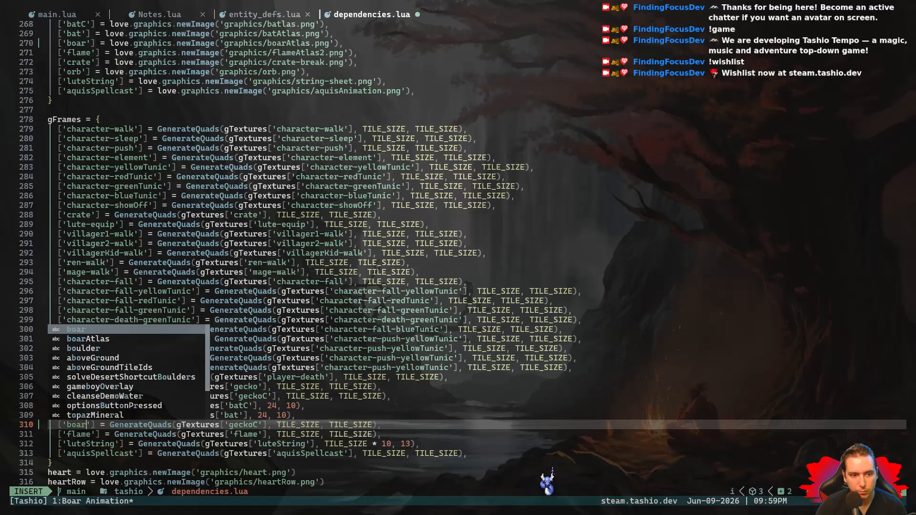
{"action": "key", "text": "Escape"}
{"action": "key", "text": "space"}
{"action": "key", "text": "w"}
{"action": "key", "text": "w"}
{"action": "key", "text": "w"}
{"action": "key", "text": "w"}
{"action": "key", "text": "w"}
- Change the texture passed to GenerateQuads in the 'boar' frames line to gTextures['boar'] and save the file
{"action": "key", "text": "h"}
{"action": "key", "text": "x"}
{"action": "key", "text": "x"}
{"action": "key", "text": "x"}
{"action": "key", "text": "x"}
{"action": "key", "text": "x"}
{"action": "key", "text": "x"}
{"action": "type", "text": "ig"}
{"action": "key", "text": "BackSpace"}
{"action": "type", "text": "boar"}
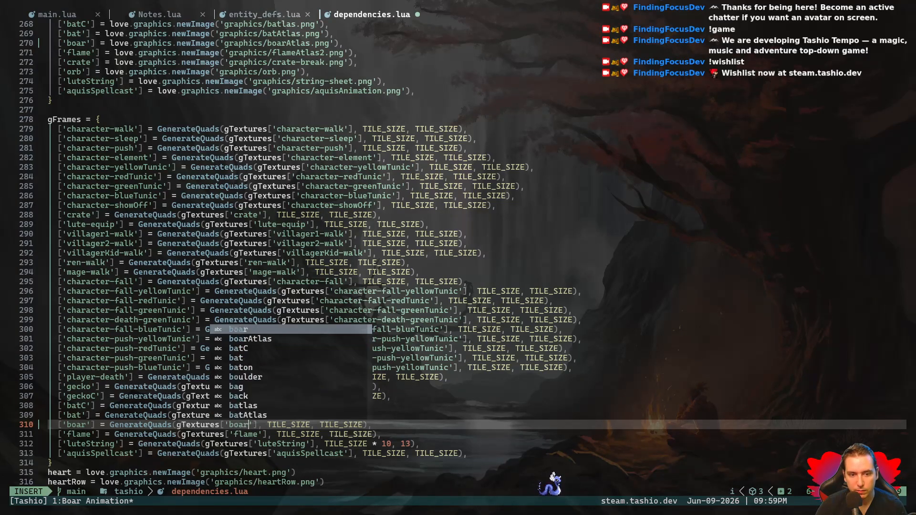
{"action": "key", "text": "Escape"}
{"action": "key", "text": "space"}
{"action": "key", "text": "w"}
- Compare the 'boar' quad dimensions with the 'batC' and 'bat' entries and look over the definitions below gFrames
{"action": "key", "text": "l"}
{"action": "key", "text": "l"}
{"action": "key", "text": "l"}
{"action": "key", "text": "l"}
{"action": "key", "text": "l"}
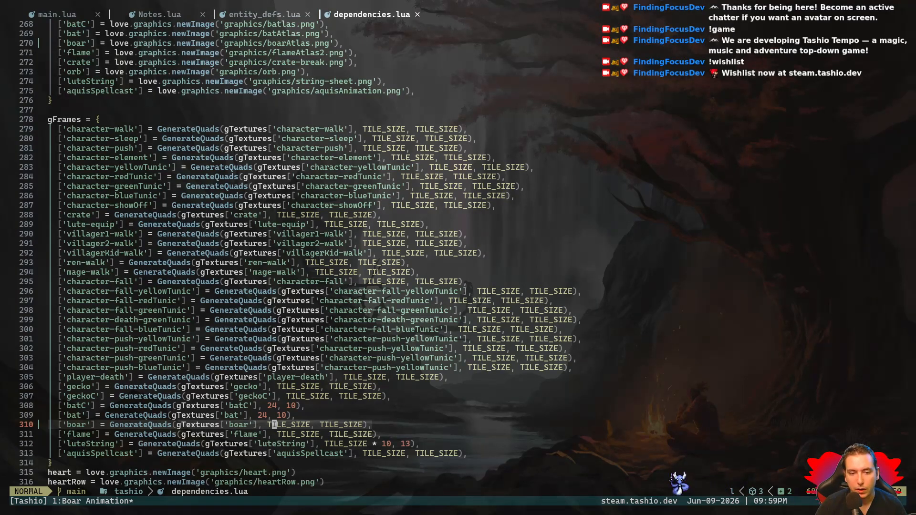
{"action": "key", "text": "k"}
{"action": "key", "text": "shift+v"}
{"action": "key", "text": "k"}
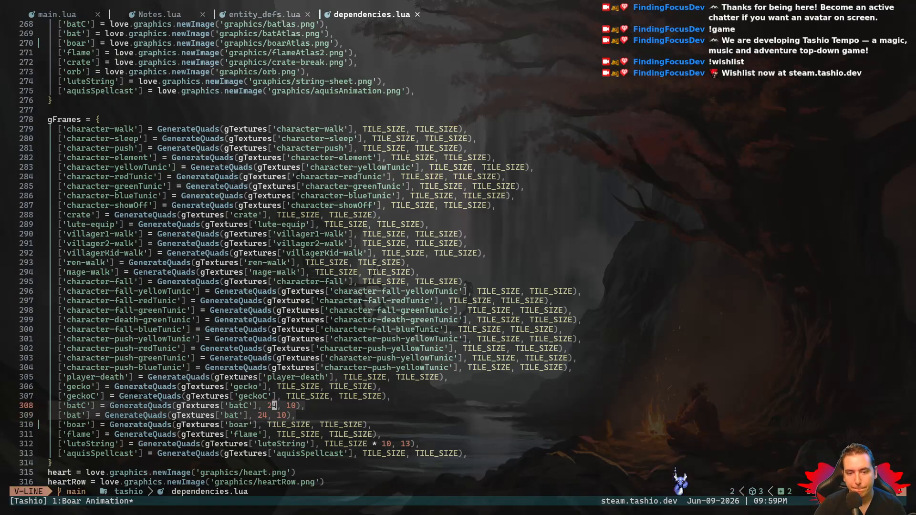
{"action": "key", "text": "Escape"}
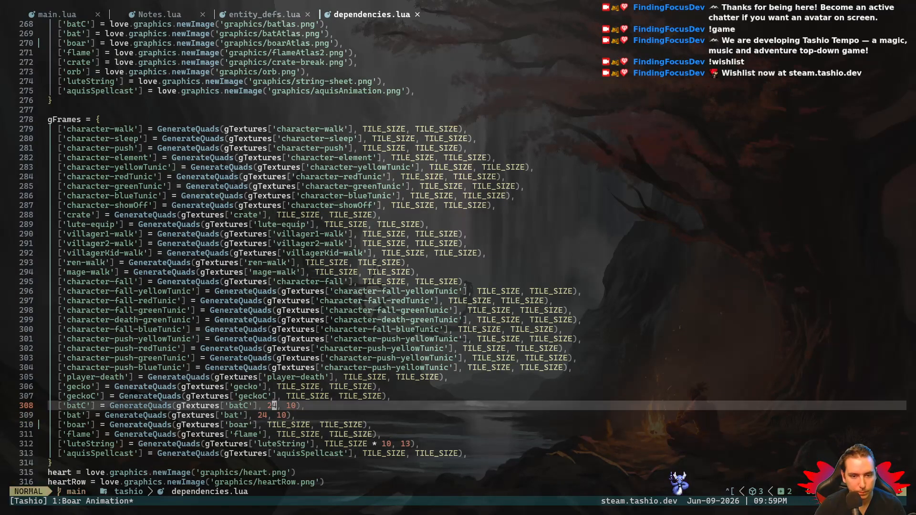
{"action": "key", "text": "j"}
{"action": "key", "text": "j"}
{"action": "key", "text": "j"}
{"action": "key", "text": "j"}
{"action": "key", "text": "j"}
{"action": "key", "text": "j"}
{"action": "key", "text": "j"}
{"action": "key", "text": "j"}
{"action": "key", "text": "j"}
{"action": "key", "text": "j"}
{"action": "key", "text": "j"}
{"action": "key", "text": "j"}
{"action": "key", "text": "j"}
{"action": "key", "text": "j"}
{"action": "key", "text": "j"}
{"action": "key", "text": "j"}
{"action": "key", "text": "j"}
{"action": "key", "text": "j"}
{"action": "key", "text": "j"}
{"action": "key", "text": "j"}
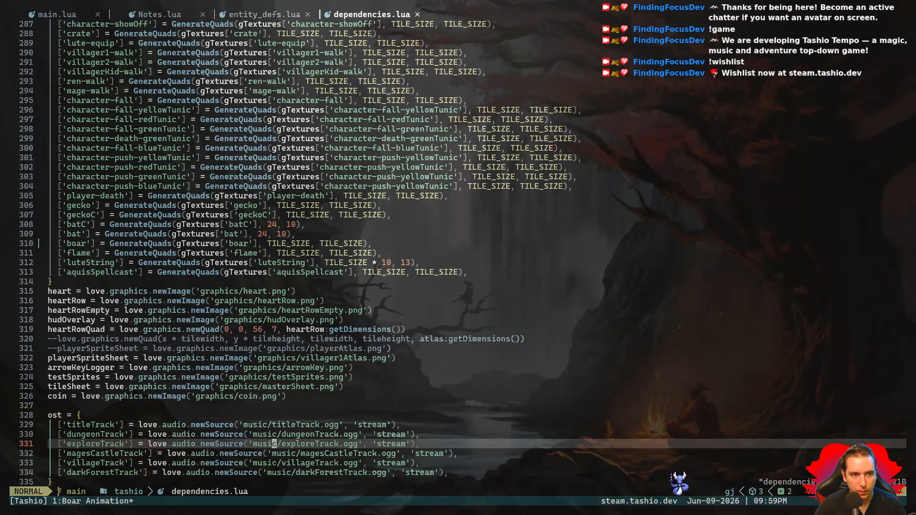
- Look over the audio tables in dependencies.lua and the 'boar' walk animations in entity_defs.lua, and save entity_defs.lua
{"action": "key", "text": "j"}
{"action": "key", "text": "j"}
{"action": "key", "text": "j"}
{"action": "key", "text": "j"}
{"action": "key", "text": "j"}
{"action": "key", "text": "j"}
{"action": "key", "text": "j"}
{"action": "key", "text": "j"}
{"action": "key", "text": "j"}
{"action": "key", "text": "j"}
{"action": "key", "text": "j"}
{"action": "key", "text": "j"}
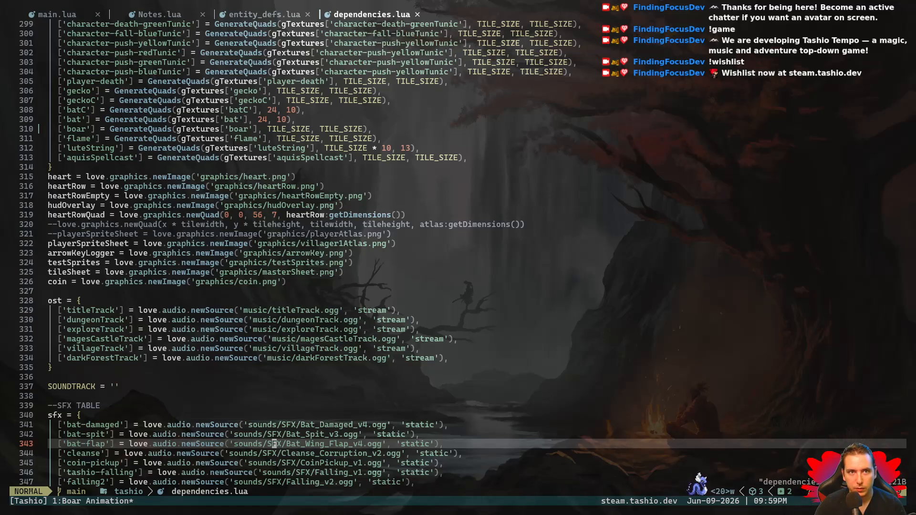
{"action": "key", "text": "shift+h"}
{"action": "key", "text": "k"}
{"action": "key", "text": "k"}
{"action": "key", "text": "k"}
{"action": "key", "text": "k"}
{"action": "key", "text": "k"}
{"action": "key", "text": "k"}
{"action": "key", "text": "shift+v"}
{"action": "key", "text": "j"}
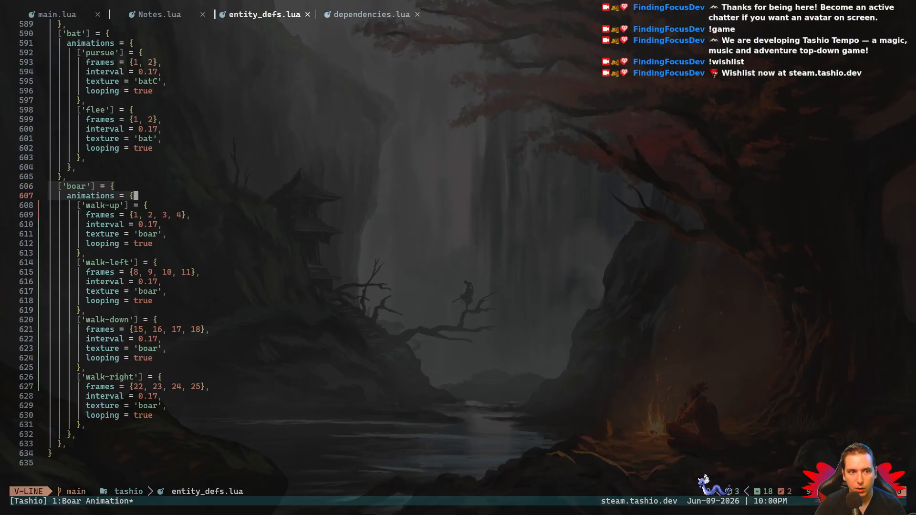
{"action": "key", "text": "j"}
{"action": "key", "text": "j"}
{"action": "key", "text": "j"}
{"action": "key", "text": "j"}
{"action": "key", "text": "j"}
{"action": "key", "text": "j"}
{"action": "key", "text": "j"}
{"action": "key", "text": "j"}
{"action": "key", "text": "j"}
{"action": "key", "text": "j"}
{"action": "key", "text": "j"}
{"action": "key", "text": "j"}
{"action": "key", "text": "j"}
{"action": "key", "text": "j"}
{"action": "key", "text": "j"}
{"action": "key", "text": "j"}
{"action": "key", "text": "j"}
{"action": "key", "text": "j"}
{"action": "key", "text": "j"}
{"action": "key", "text": "j"}
{"action": "key", "text": "Escape"}
{"action": "key", "text": "space"}
{"action": "key", "text": "w"}
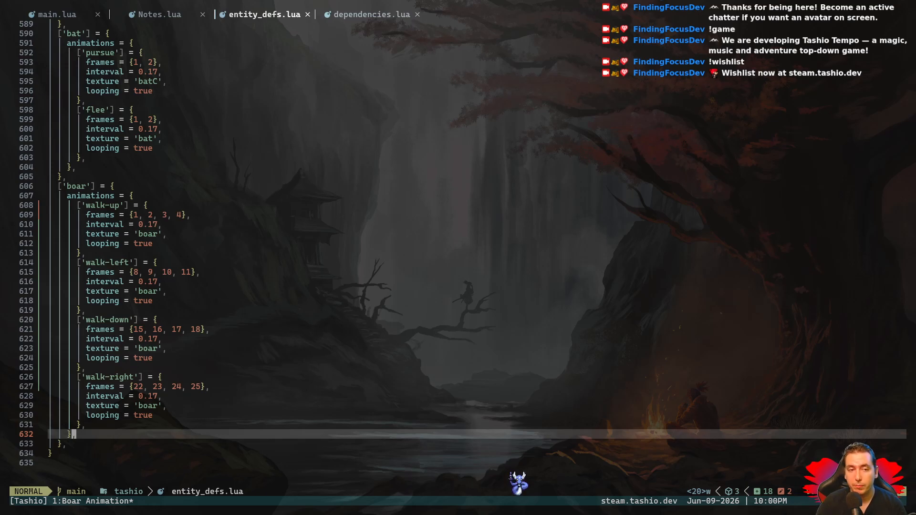
{"action": "key", "text": "k"}
{"action": "key", "text": "k"}
{"action": "key", "text": "k"}
{"action": "key", "text": "k"}
{"action": "key", "text": "k"}
{"action": "key", "text": "k"}
{"action": "key", "text": "k"}
{"action": "key", "text": "k"}
{"action": "key", "text": "k"}
{"action": "key", "text": "k"}
{"action": "key", "text": "k"}
{"action": "key", "text": "k"}
{"action": "key", "text": "k"}
{"action": "key", "text": "k"}
{"action": "key", "text": "k"}
{"action": "key", "text": "k"}
{"action": "key", "text": "k"}
{"action": "key", "text": "k"}
{"action": "key", "text": "k"}
{"action": "key", "text": "k"}
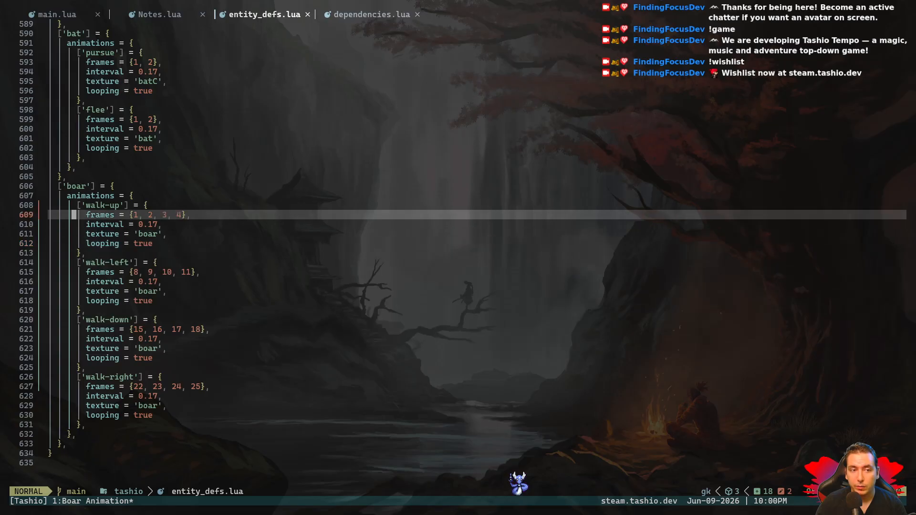
{"action": "key", "text": "k"}
{"action": "key", "text": "k"}
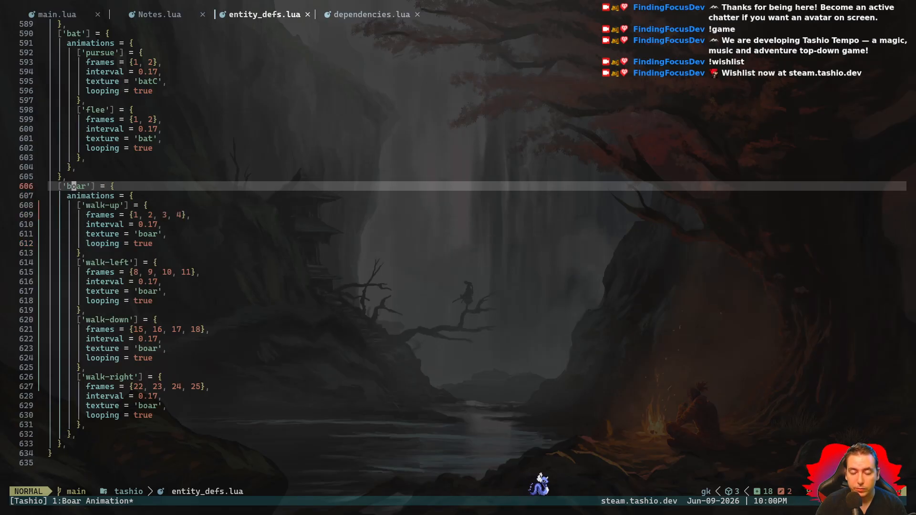
- Search the project for "GEC", open the GECKO TOWN MIDWAY match in MapDeclarations.lua, and save the file
{"action": "key", "text": "space"}
{"action": "key", "text": "slash"}
{"action": "type", "text": "GECOK"}
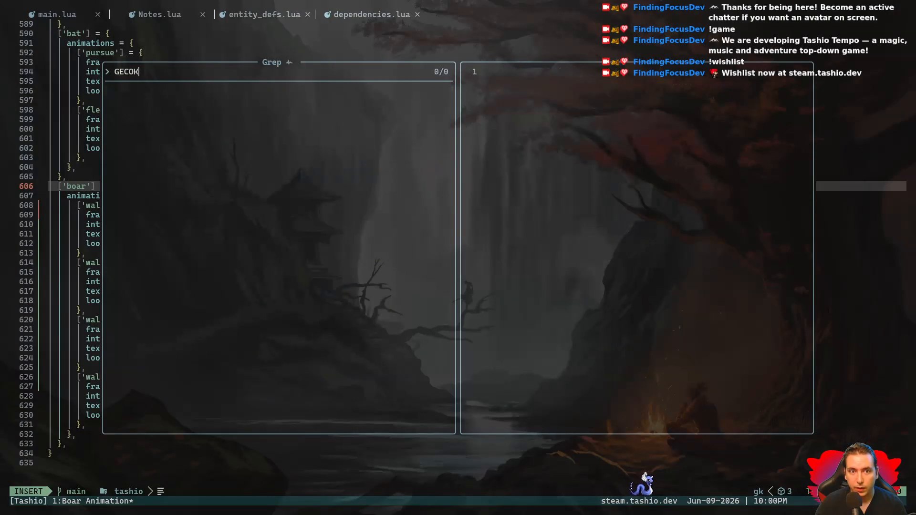
{"action": "key", "text": "BackSpace"}
{"action": "key", "text": "BackSpace"}
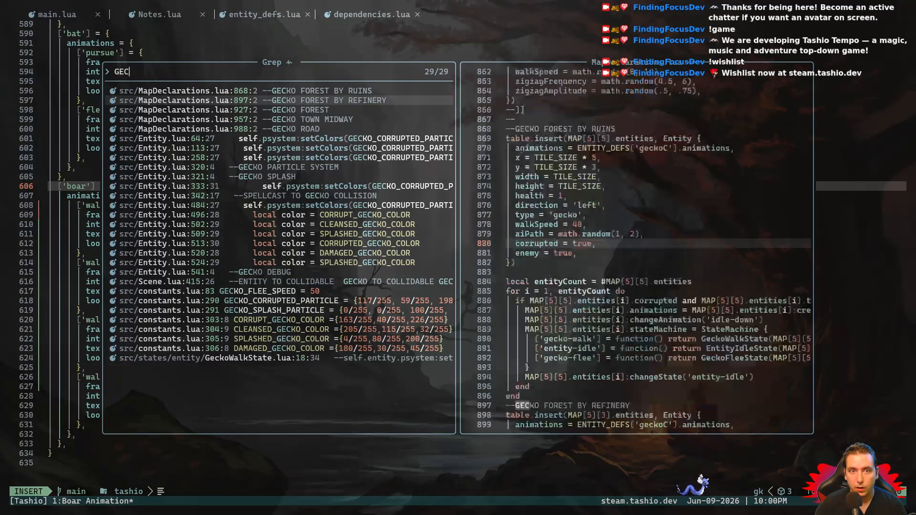
{"action": "key", "text": "Down"}
{"action": "key", "text": "Down"}
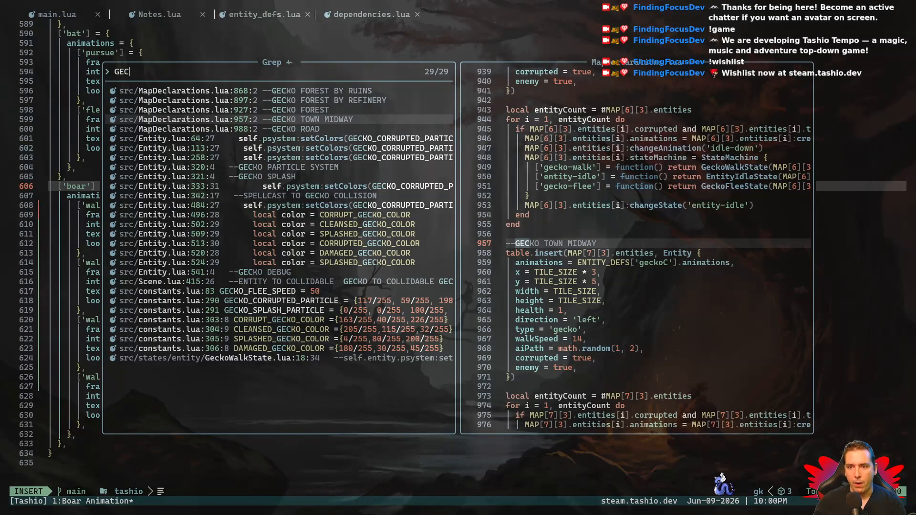
{"action": "key", "text": "Return"}
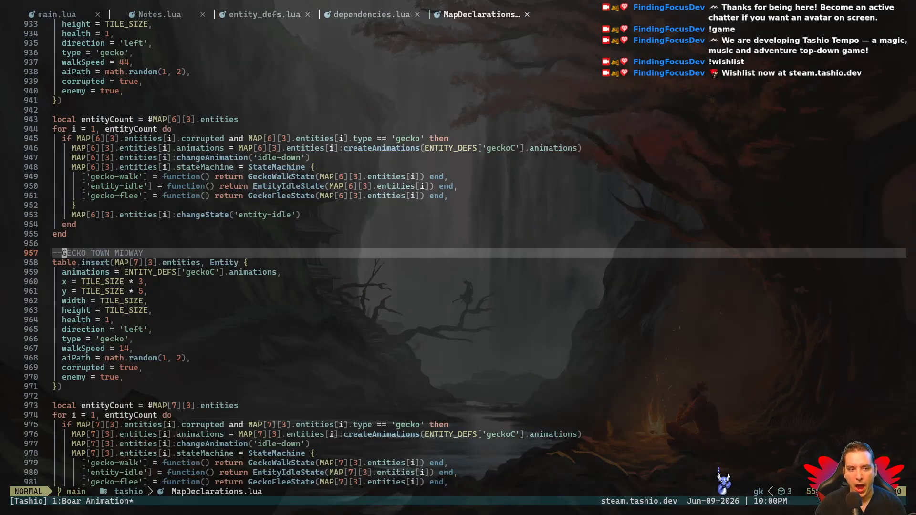
{"action": "key", "text": "space"}
{"action": "key", "text": "w"}
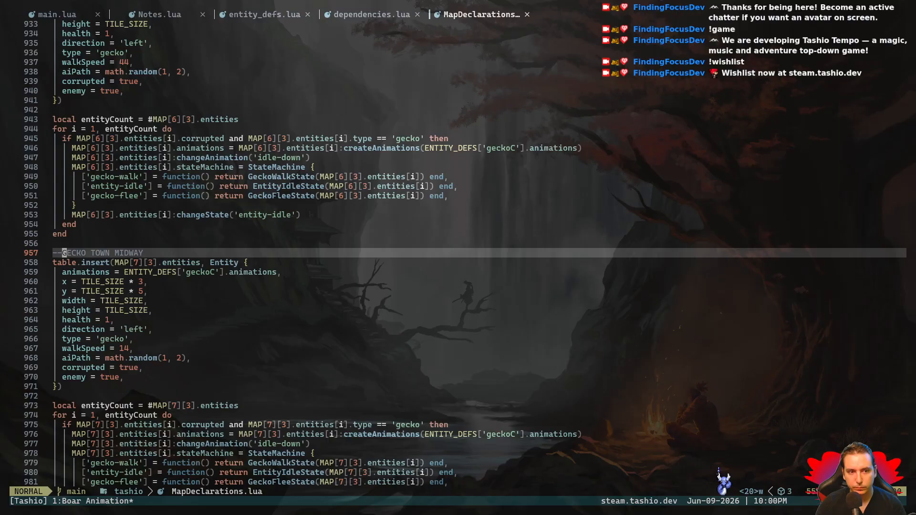
- Run the game in a terminal with "love ." from the project root ~/git/tashio instead of the src folder
{"action": "key", "text": "space"}
{"action": "key", "text": "l"}
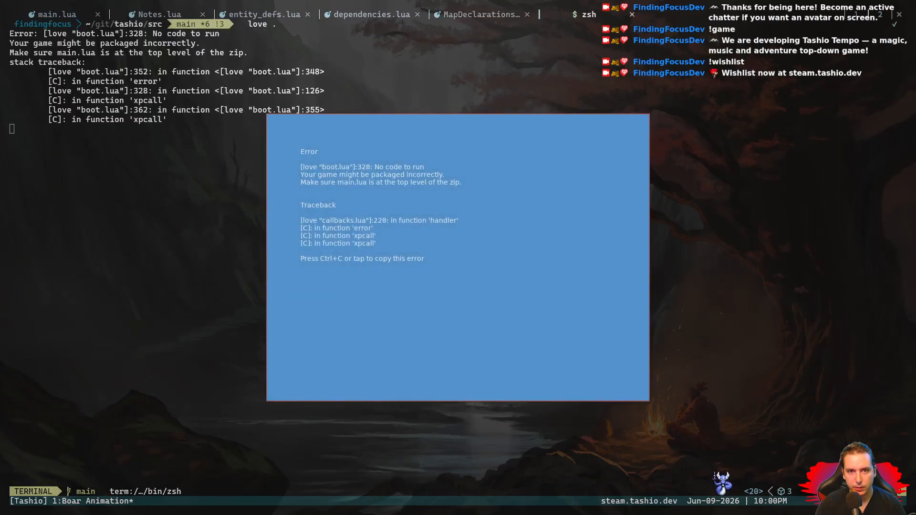
{"action": "key", "text": "Escape"}
{"action": "type", "text": "cd .."}
{"action": "key", "text": "Return"}
{"action": "type", "text": "love ."}
{"action": "key", "text": "Return"}
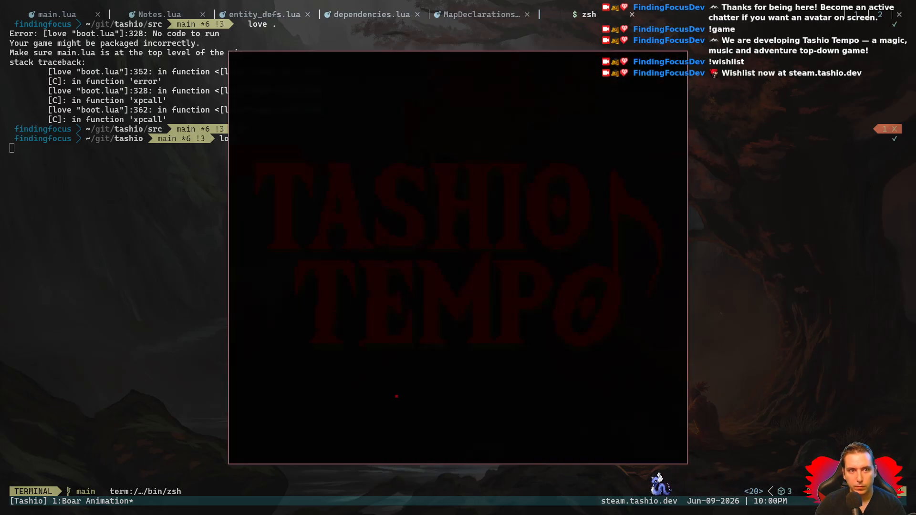
- Walk the player to the neighbouring map on the left, check its MAP index in the debug overlay, and quit the game and terminal
{"action": "key", "text": "Left"}
{"action": "key", "text": "Up"}
{"action": "key", "text": "Left"}
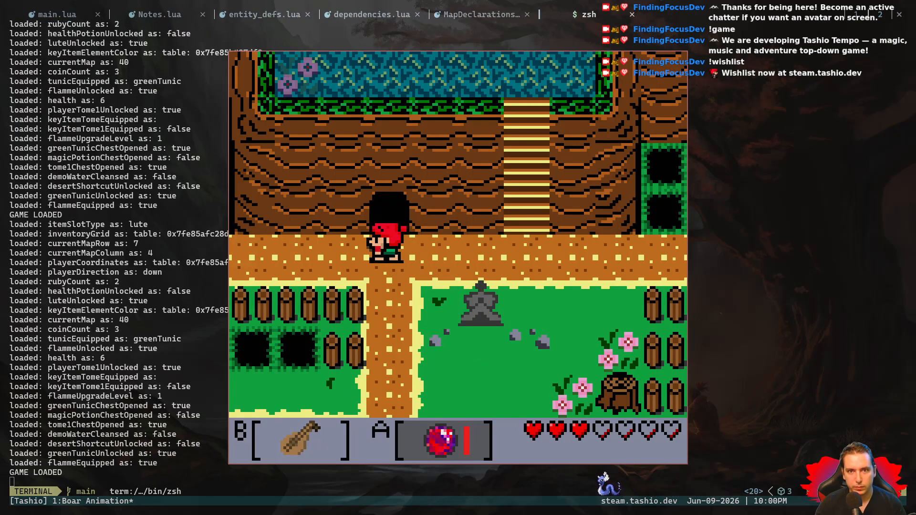
{"action": "key", "text": "Tab"}
{"action": "key", "text": "Left"}
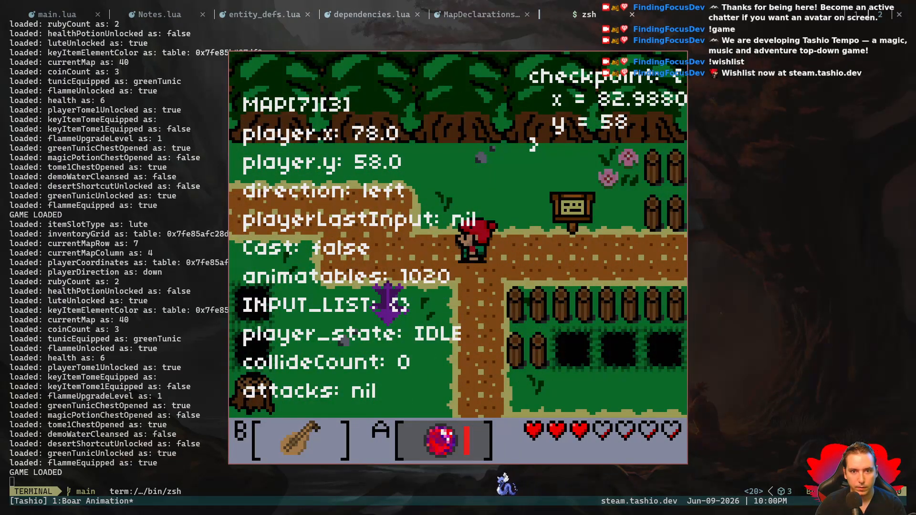
{"action": "key", "text": "Tab"}
{"action": "key", "text": "Escape"}
{"action": "type", "text": "exit"}
{"action": "key", "text": "Return"}
- Copy the GECKO TOWN MIDWAY table.insert block and paste it below the original, separated by a blank line
{"action": "key", "text": "j"}
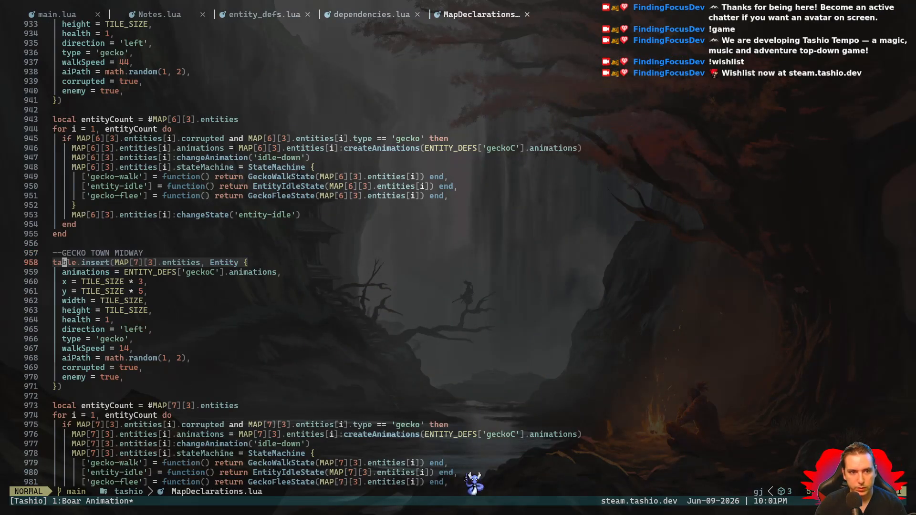
{"action": "key", "text": "V"}
{"action": "key", "text": "j"}
{"action": "key", "text": "j"}
{"action": "key", "text": "j"}
{"action": "key", "text": "j"}
{"action": "key", "text": "j"}
{"action": "key", "text": "j"}
{"action": "key", "text": "j"}
{"action": "key", "text": "j"}
{"action": "key", "text": "j"}
{"action": "key", "text": "j"}
{"action": "key", "text": "j"}
{"action": "key", "text": "j"}
{"action": "key", "text": "j"}
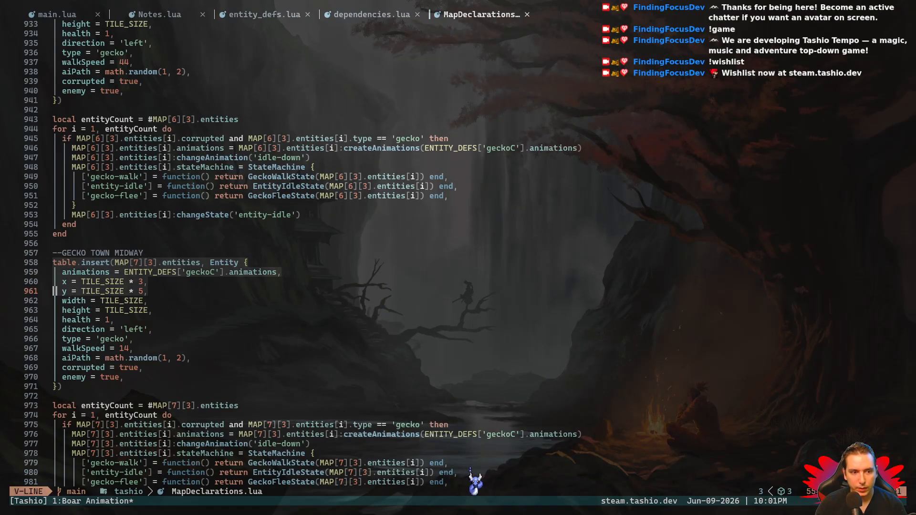
{"action": "key", "text": "y"}
{"action": "key", "text": "j"}
{"action": "key", "text": "j"}
{"action": "key", "text": "j"}
{"action": "key", "text": "j"}
{"action": "key", "text": "j"}
{"action": "key", "text": "j"}
{"action": "key", "text": "j"}
{"action": "key", "text": "j"}
{"action": "key", "text": "j"}
{"action": "key", "text": "j"}
{"action": "key", "text": "j"}
{"action": "key", "text": "j"}
{"action": "key", "text": "j"}
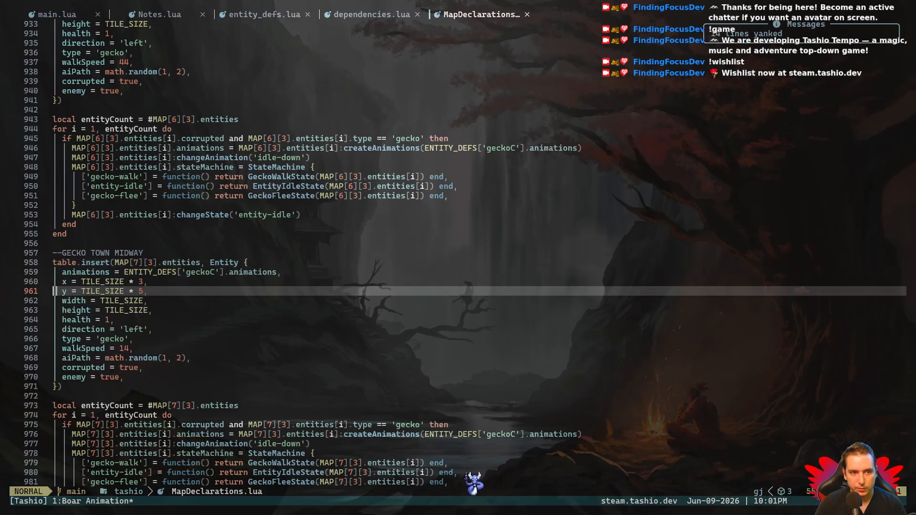
{"action": "key", "text": "p"}
{"action": "key", "text": "k"}
{"action": "key", "text": "o"}
{"action": "key", "text": "Escape"}
{"action": "key", "text": "j"}
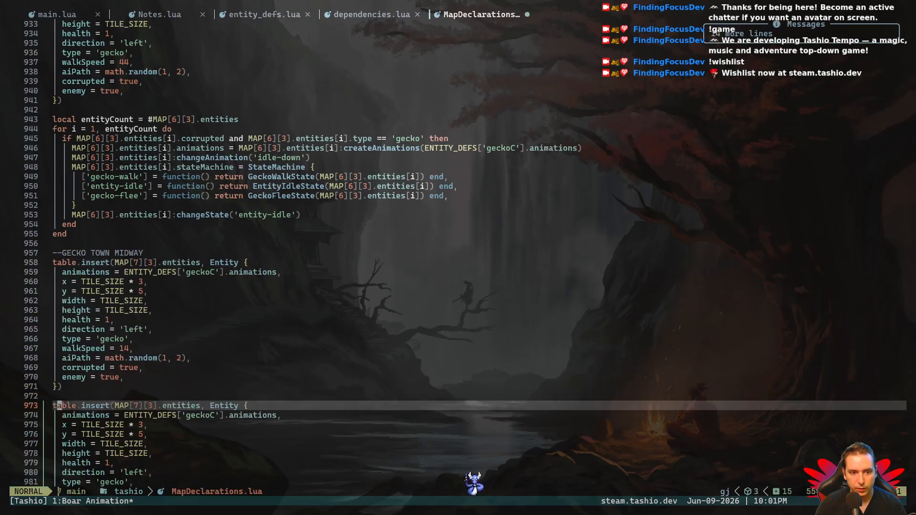
- Change the pasted block's animations to ENTITY_DEFS['boar'].animations and save the file
{"action": "key", "text": "l"}
{"action": "key", "text": "l"}
{"action": "key", "text": "l"}
{"action": "key", "text": "l"}
{"action": "key", "text": "l"}
{"action": "key", "text": "l"}
{"action": "key", "text": "l"}
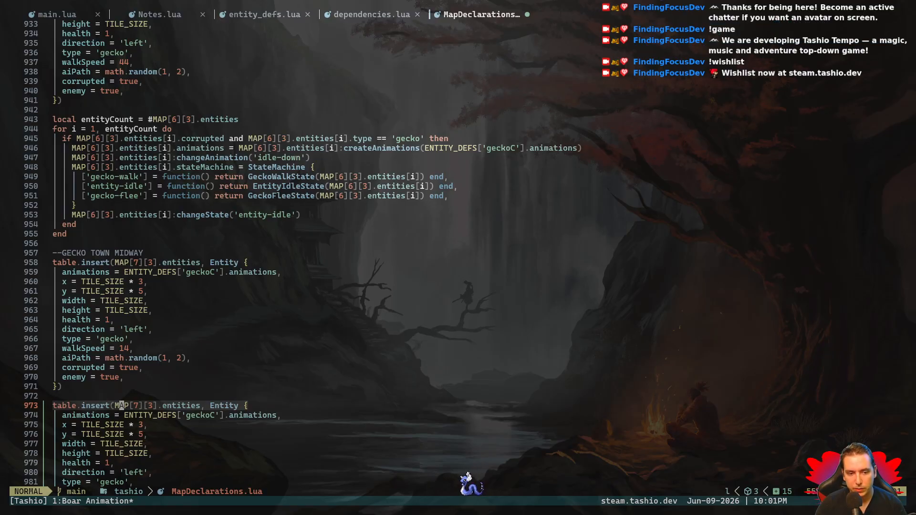
{"action": "key", "text": "l"}
{"action": "key", "text": "l"}
{"action": "key", "text": "l"}
{"action": "key", "text": "l"}
{"action": "key", "text": "l"}
{"action": "key", "text": "l"}
{"action": "key", "text": "l"}
{"action": "key", "text": "l"}
{"action": "key", "text": "l"}
{"action": "key", "text": "l"}
{"action": "key", "text": "l"}
{"action": "key", "text": "l"}
{"action": "key", "text": "l"}
{"action": "key", "text": "l"}
{"action": "key", "text": "l"}
{"action": "key", "text": "l"}
{"action": "key", "text": "l"}
{"action": "key", "text": "l"}
{"action": "key", "text": "l"}
{"action": "key", "text": "l"}
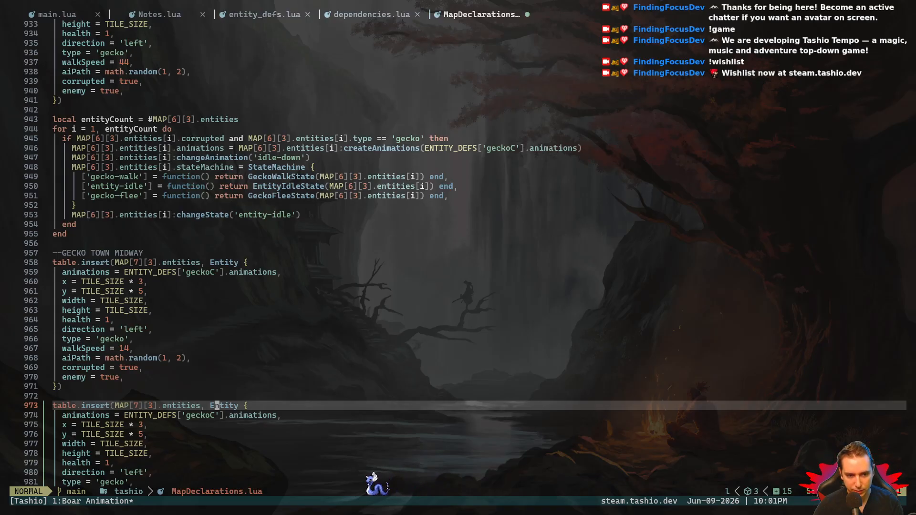
{"action": "key", "text": "g"}
{"action": "key", "text": "j"}
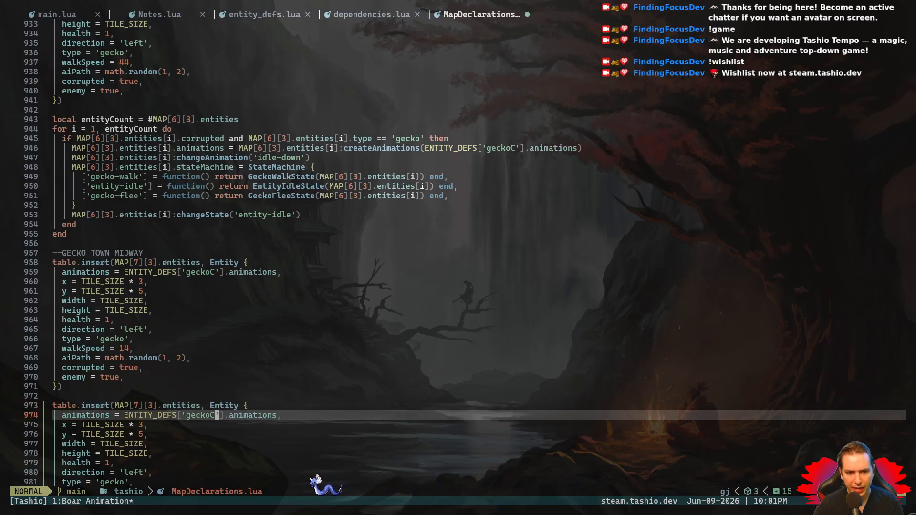
{"action": "type", "text": "ci'"}
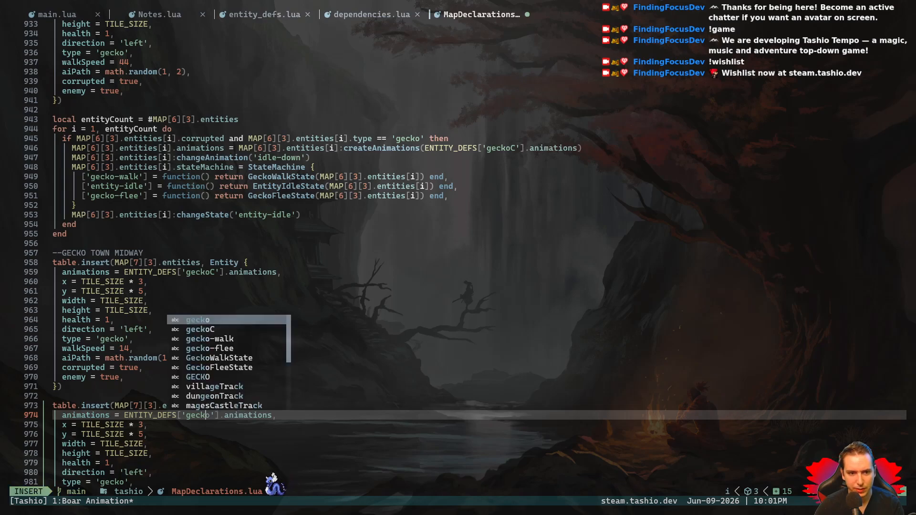
{"action": "type", "text": "boar"}
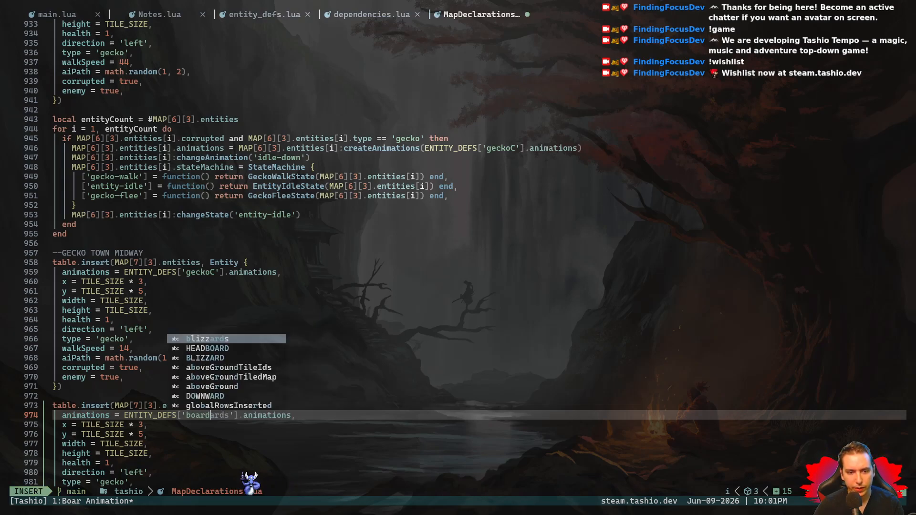
{"action": "key", "text": "Escape"}
{"action": "key", "text": "space"}
{"action": "key", "text": "w"}
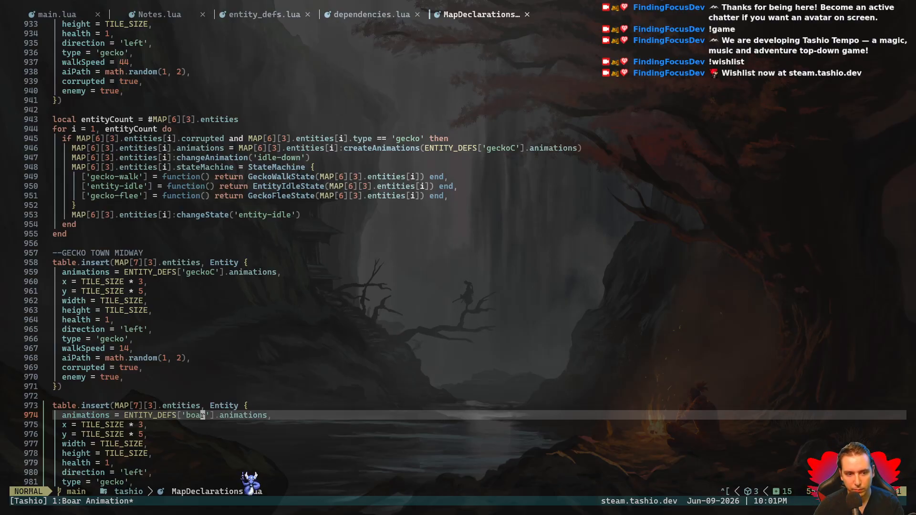
- Set the boar entity's position to x = TILE_SIZE * 5 and y = TILE_SIZE * 2, and save the file
{"action": "key", "text": "j"}
{"action": "key", "text": "i"}
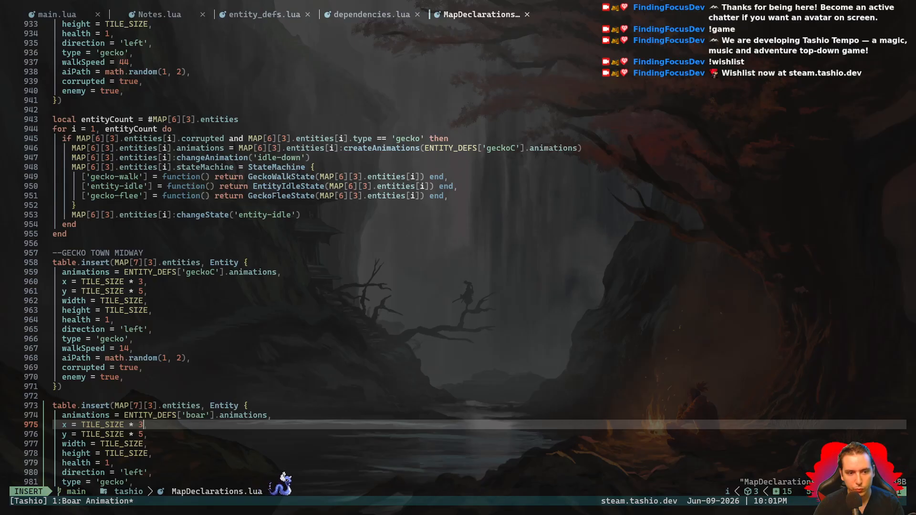
{"action": "key", "text": "BackSpace"}
{"action": "type", "text": "5"}
{"action": "key", "text": "Escape"}
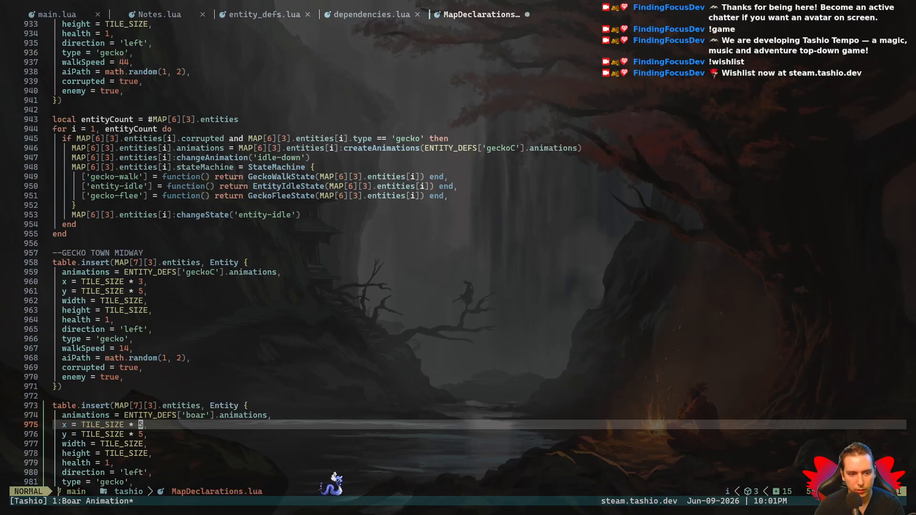
{"action": "type", "text": "jr2:w"}
{"action": "key", "text": "Return"}
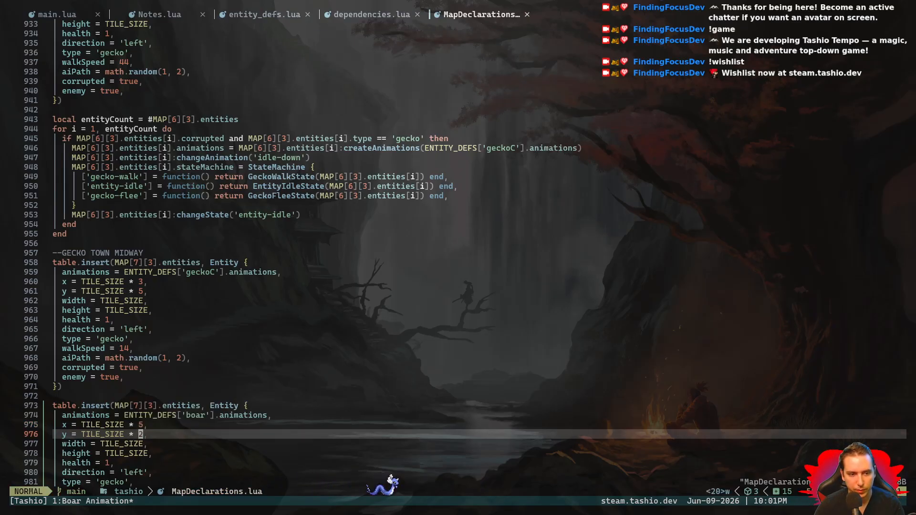
- Review the boar entity's remaining properties from width down to walkSpeed and save MapDeclarations.lua
{"action": "key", "text": "j"}
{"action": "key", "text": "j"}
{"action": "key", "text": "j"}
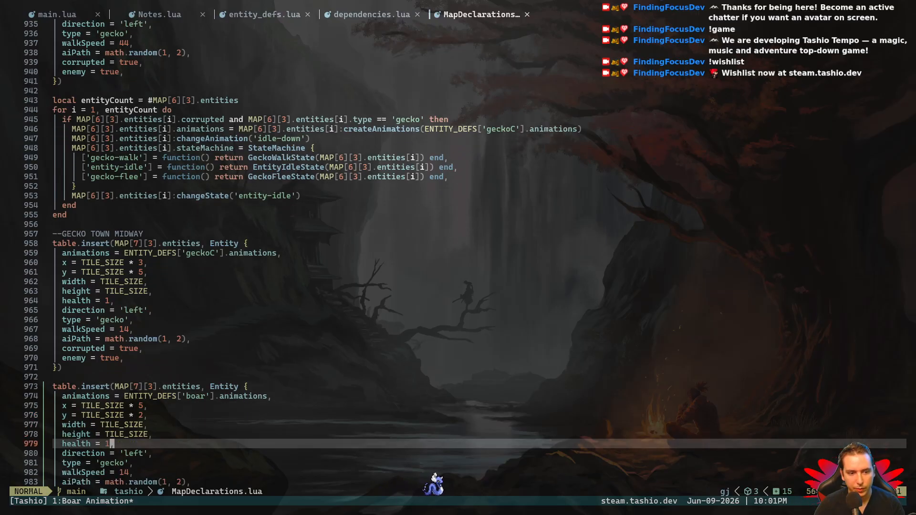
{"action": "key", "text": "j"}
{"action": "key", "text": "j"}
{"action": "key", "text": "j"}
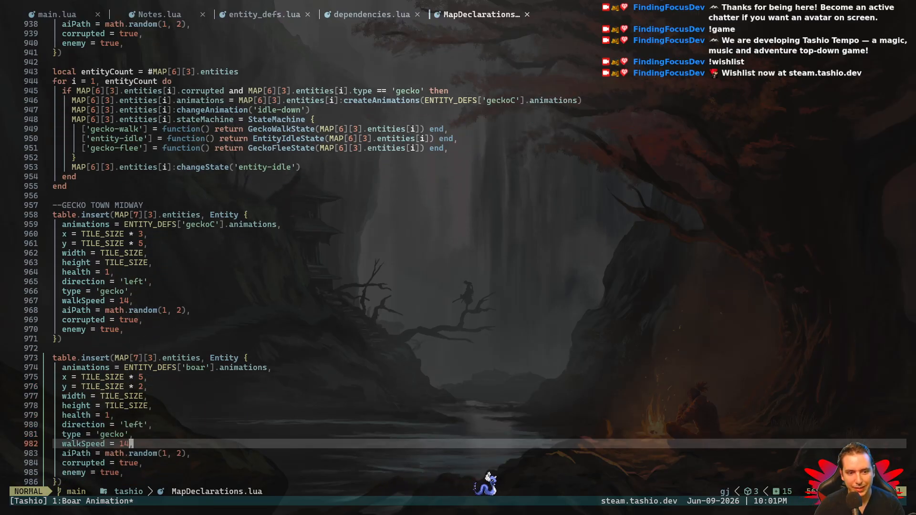
{"action": "key", "text": "space"}
{"action": "key", "text": "w"}
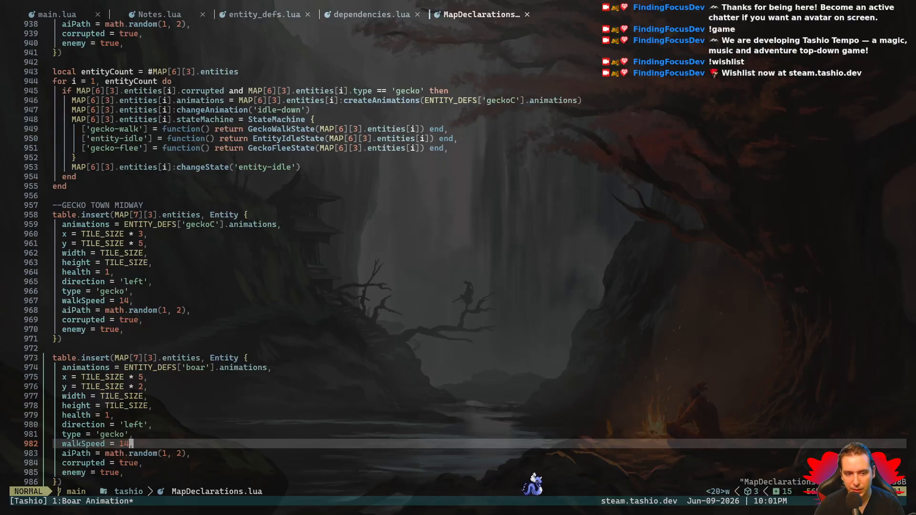
{"action": "type", "text": ":w"}
{"action": "key", "text": "Return"}
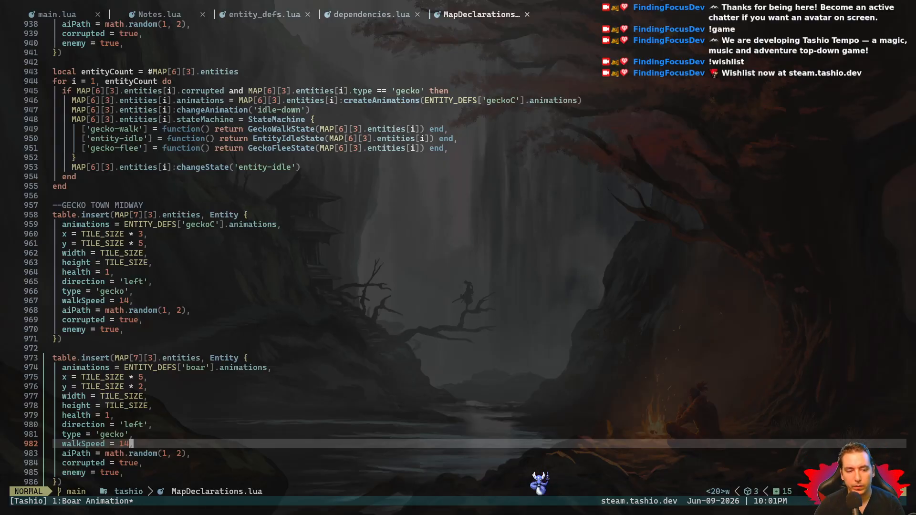
- Try to run the game from the src folder and close the terminal
{"action": "key", "text": "F5"}
{"action": "key", "text": "Escape"}
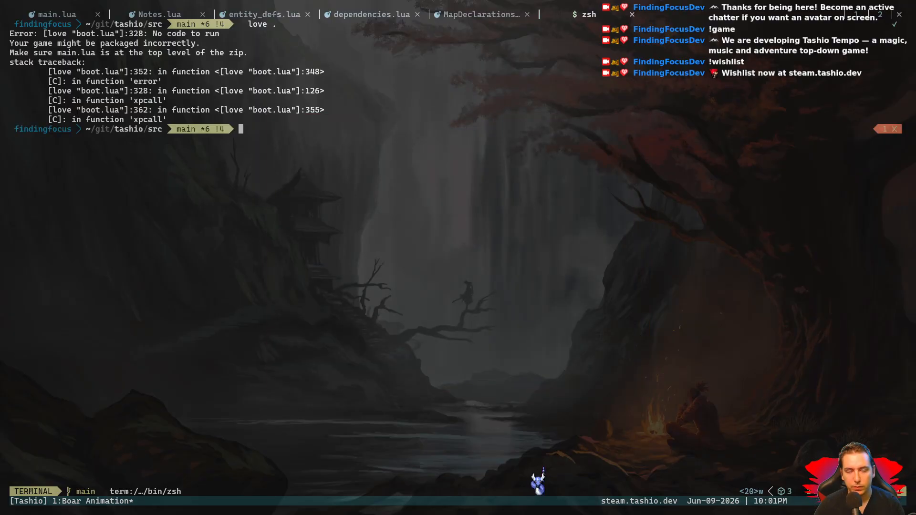
{"action": "type", "text": "exit"}
{"action": "key", "text": "Return"}
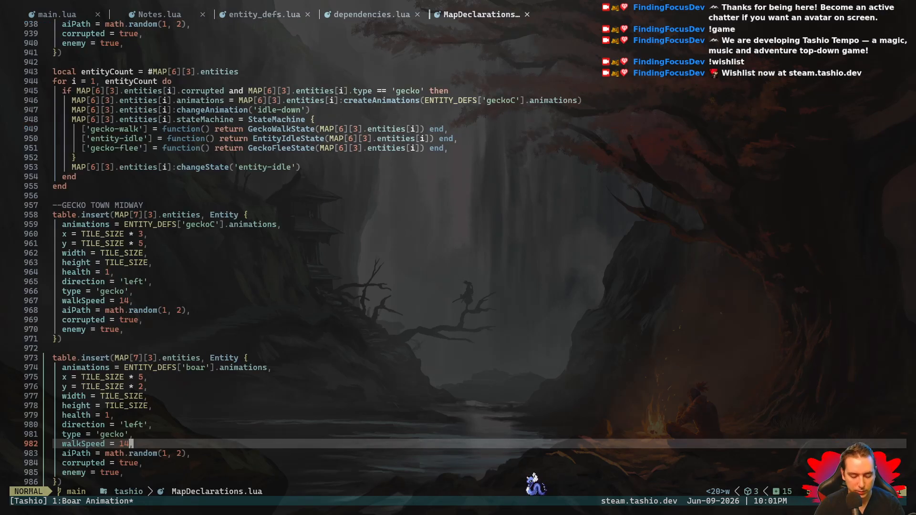
- Save and quit the editor, and reopen it with "nvim ." on the project root ~/git/tashio
{"action": "type", "text": ":wq"}
{"action": "key", "text": "Return"}
{"action": "type", "text": "nvim ."}
{"action": "key", "text": "Return"}
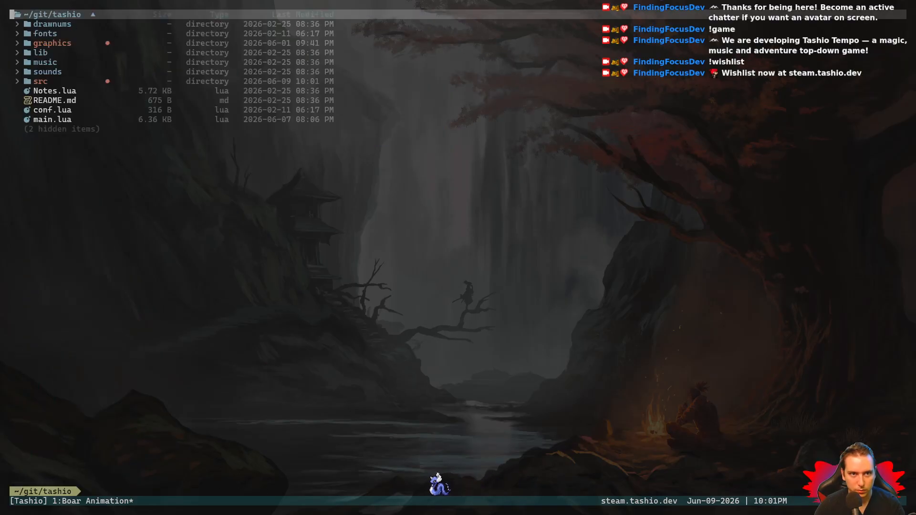
- Open src/MapDeclarations.lua from the project's quick file list
{"action": "key", "text": "ctrl+e"}
{"action": "key", "text": "j"}
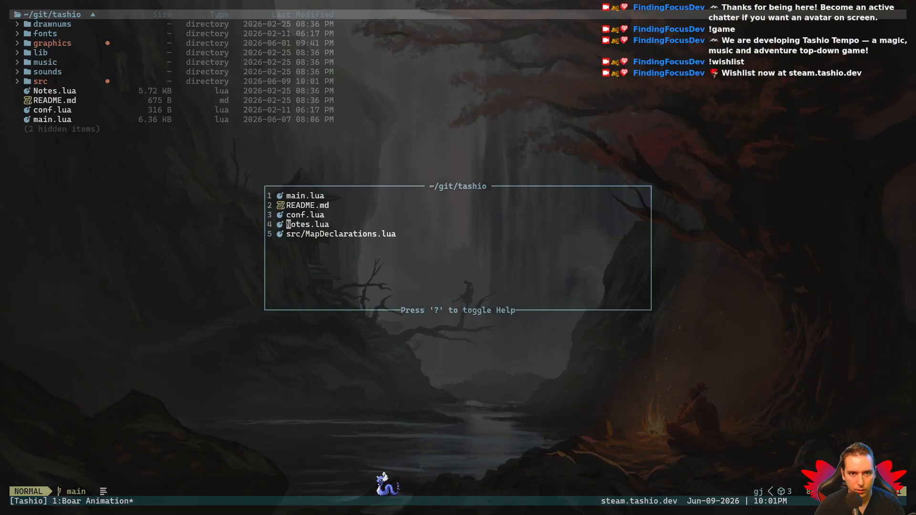
{"action": "key", "text": "Return"}
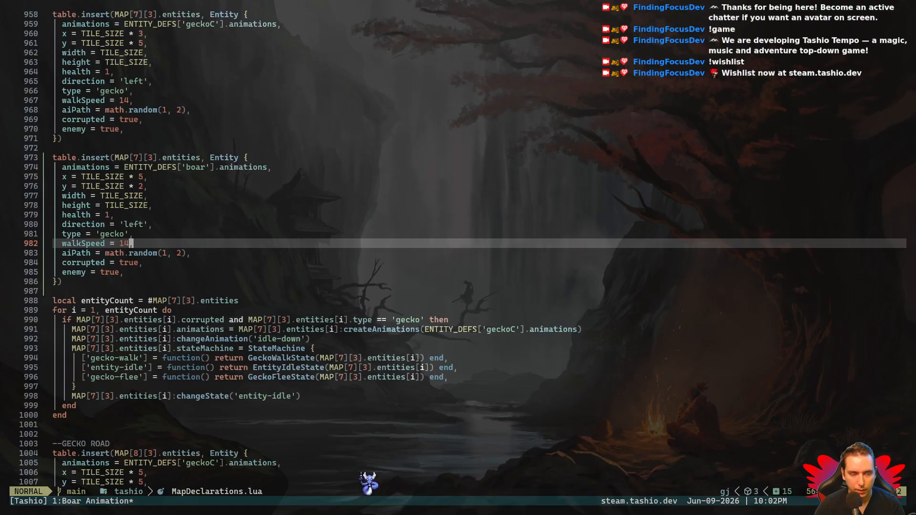
- Open the terminal, dismiss the love error, move up to the project root and run the game with "love ."
{"action": "key", "text": "space"}
{"action": "key", "text": "l"}
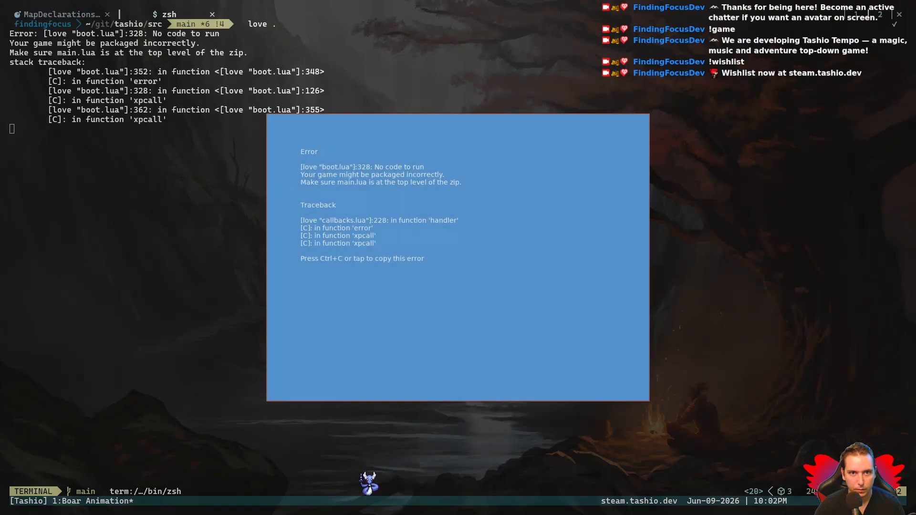
{"action": "key", "text": "Escape"}
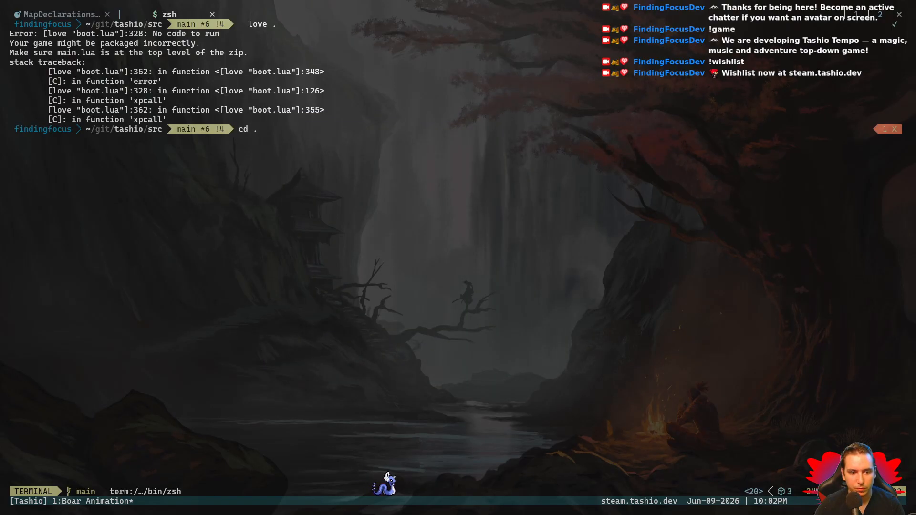
{"action": "key", "text": "Return"}
{"action": "type", "text": "love"}
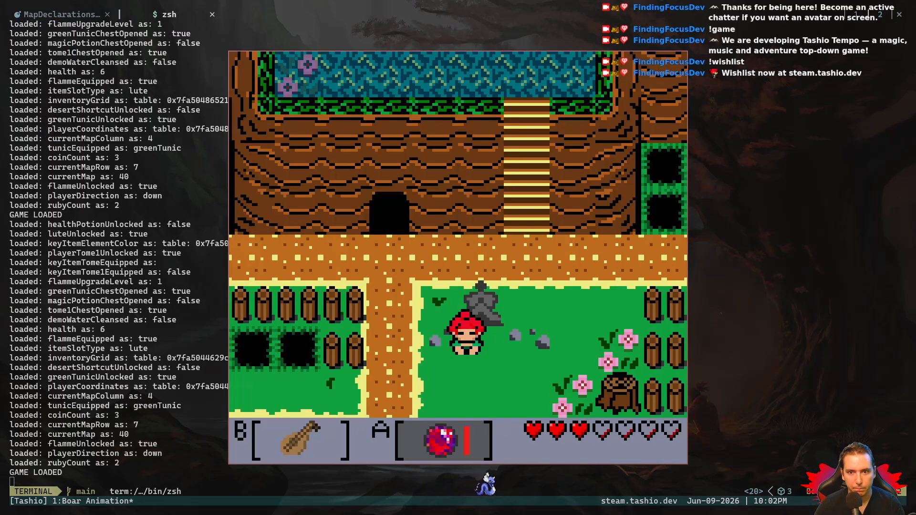
- Walk the player up and left into the neighbouring map to check the test boar, and quit the game and terminal
{"action": "key", "text": "Up"}
{"action": "key", "text": "Left"}
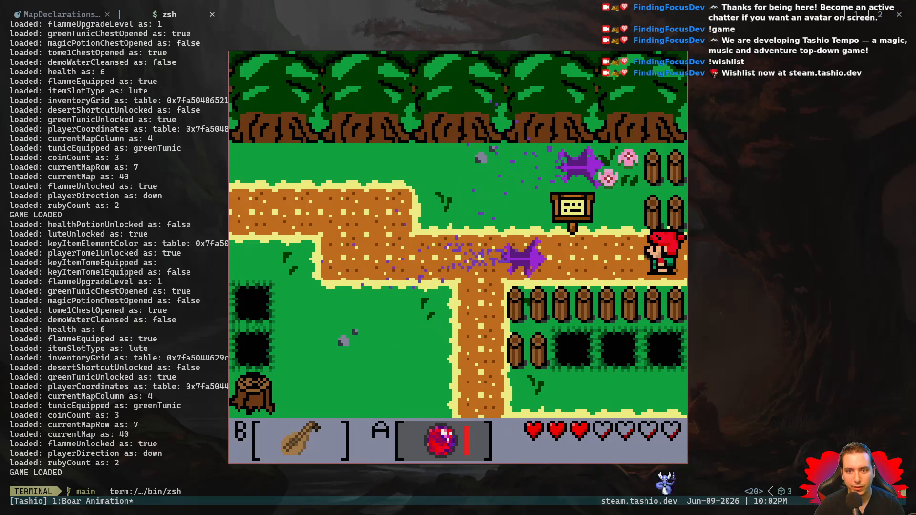
{"action": "key", "text": "Right"}
{"action": "key", "text": "Escape"}
{"action": "type", "text": "exit"}
{"action": "key", "text": "Return"}
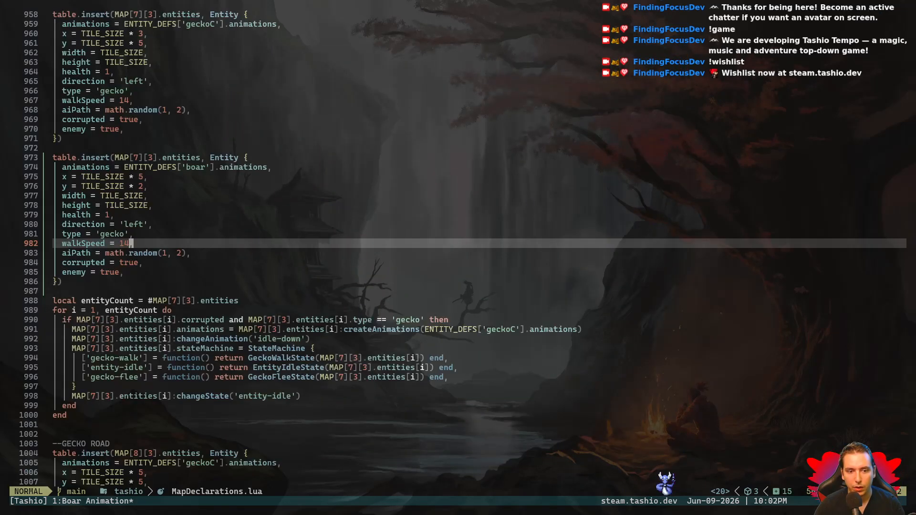
- Comment out the type = 'gecko' line in the boar entity and save MapDeclarations.lua
{"action": "key", "text": "k"}
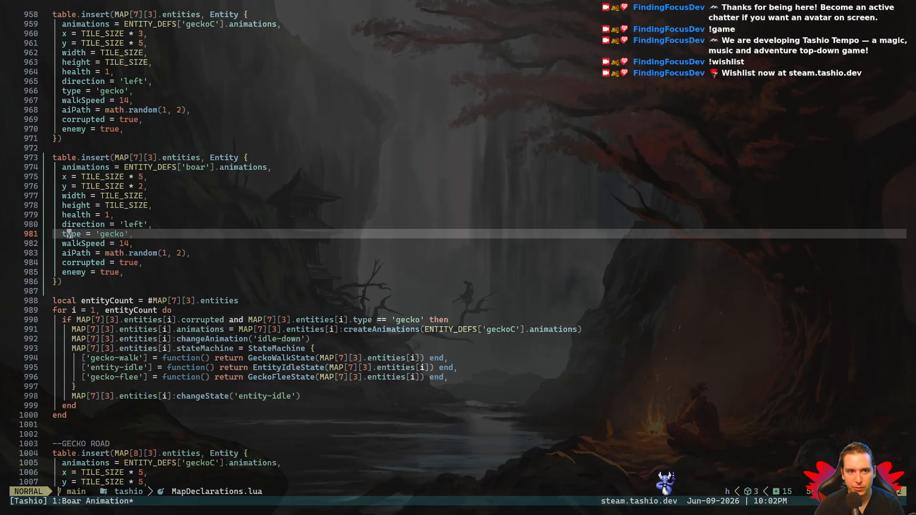
{"action": "type", "text": "--"}
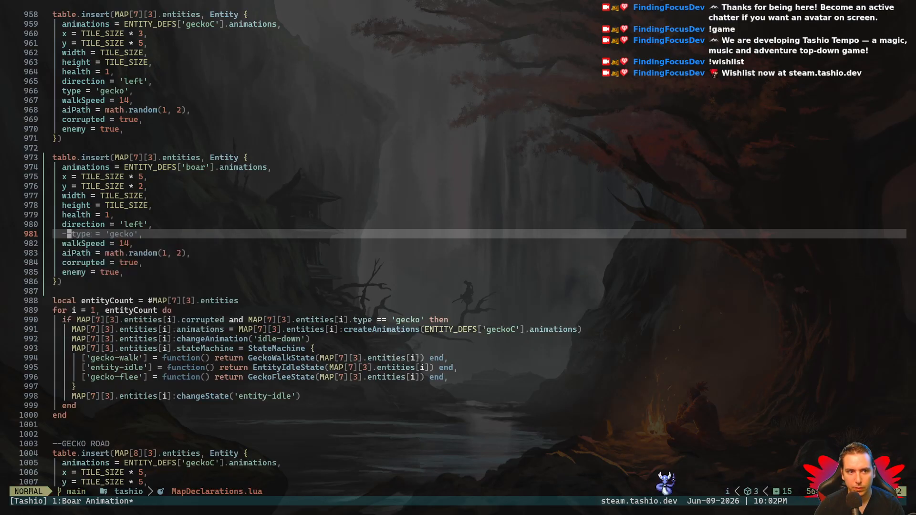
{"action": "key", "text": "Escape"}
{"action": "key", "text": "k"}
{"action": "key", "text": "Escape"}
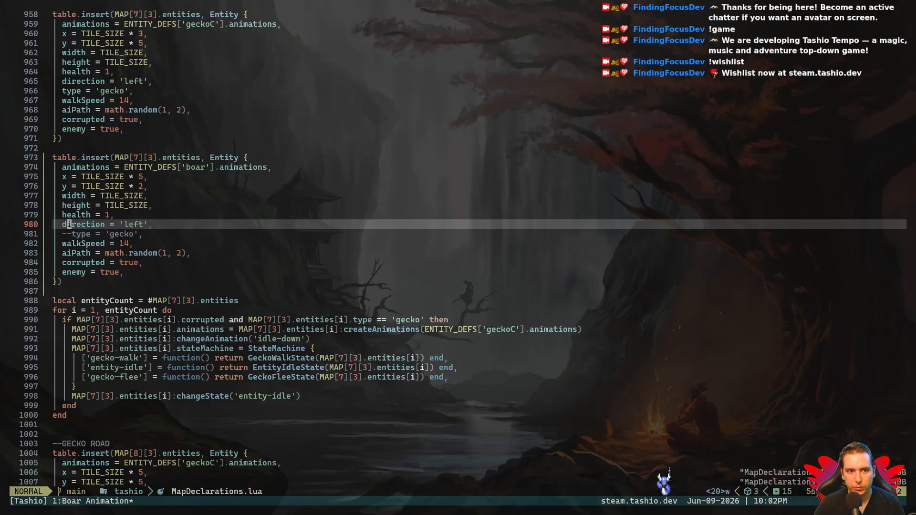
- Open the terminal, go up to ~/git/tashio with "cd ..", and run the game with "love ."
{"action": "key", "text": "space"}
{"action": "key", "text": "l"}
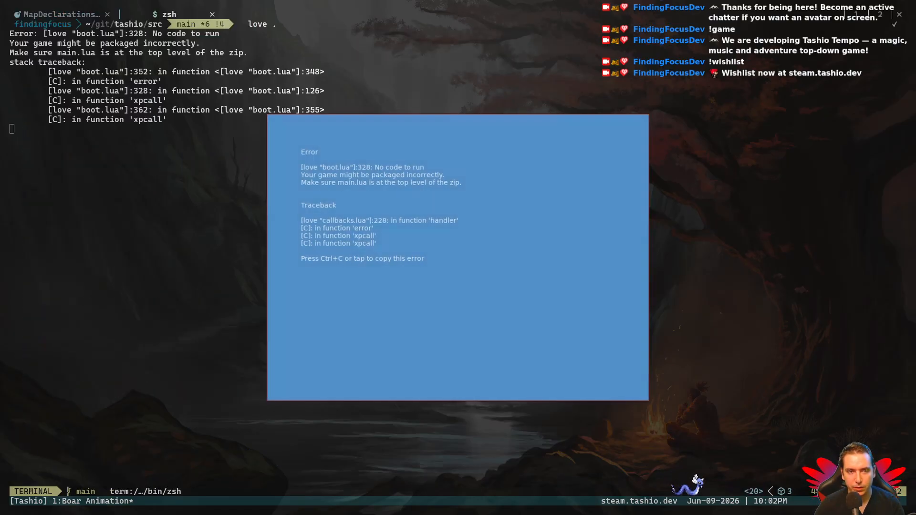
{"action": "key", "text": "Escape"}
{"action": "type", "text": "love ."}
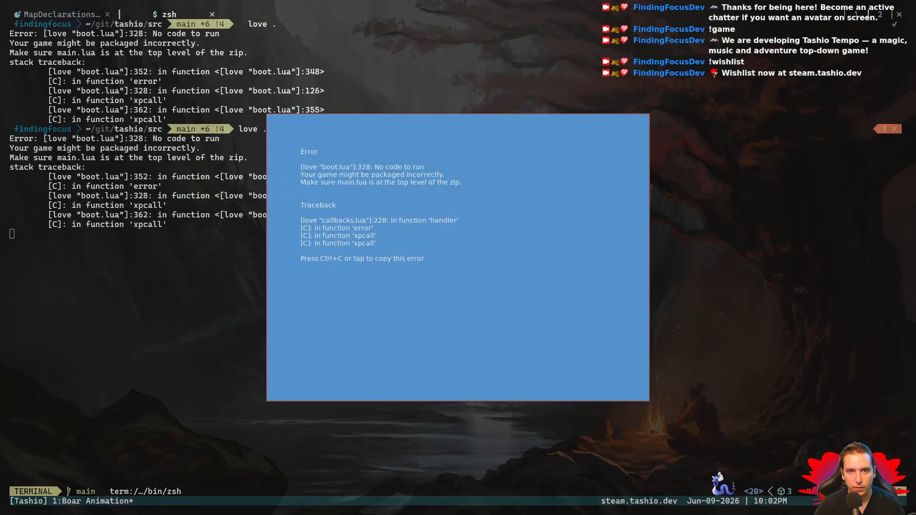
{"action": "key", "text": "Escape"}
{"action": "type", "text": "cd .."}
{"action": "key", "text": "Return"}
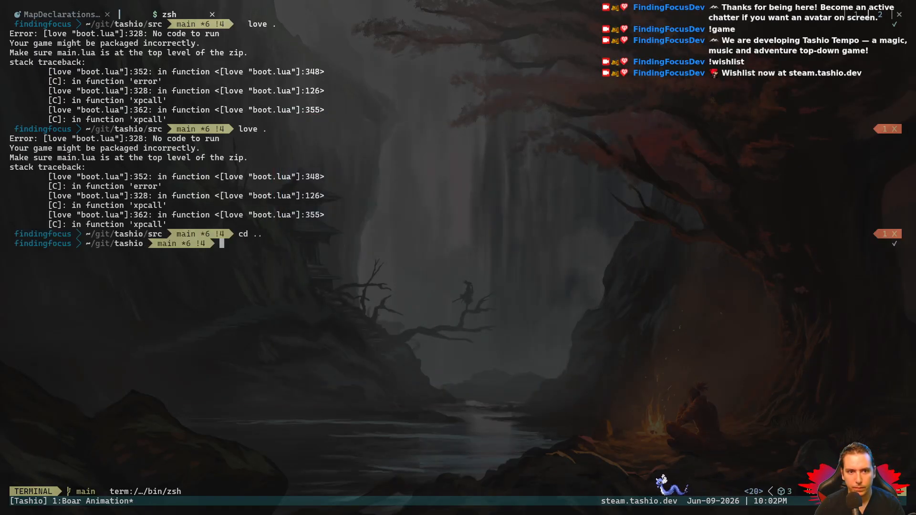
{"action": "type", "text": "love ."}
{"action": "key", "text": "Return"}
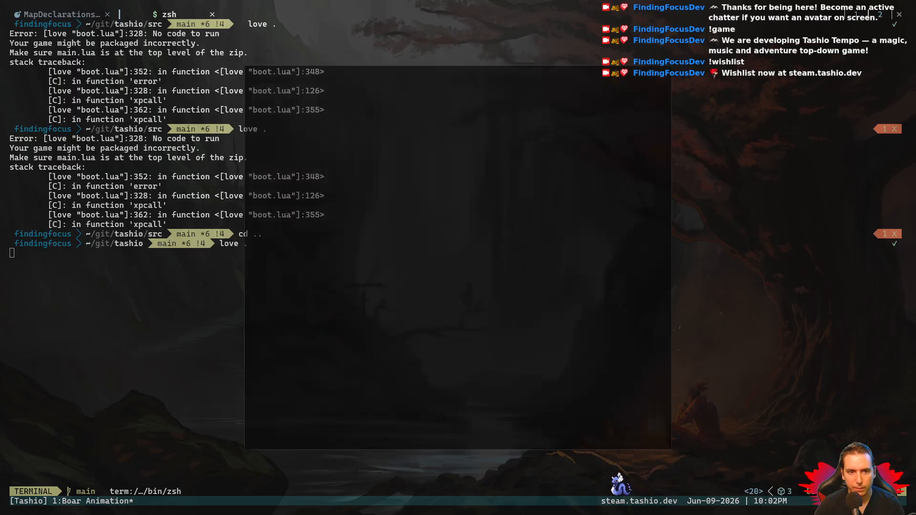
- Walk the player up and left to test the boar's map without a type, and close the game and terminal
{"action": "key", "text": "Up"}
{"action": "key", "text": "Left"}
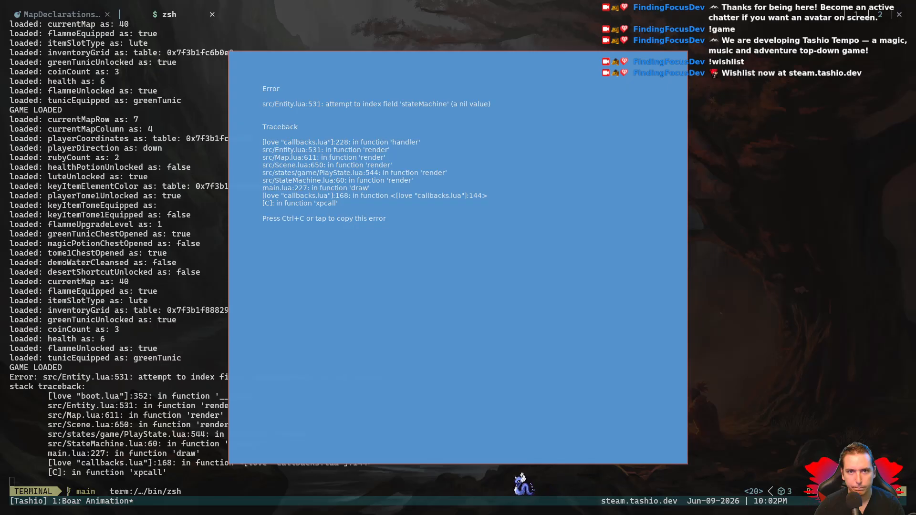
{"action": "key", "text": "Escape"}
{"action": "type", "text": "exit"}
{"action": "key", "text": "Return"}
{"action": "key", "text": "Return"}
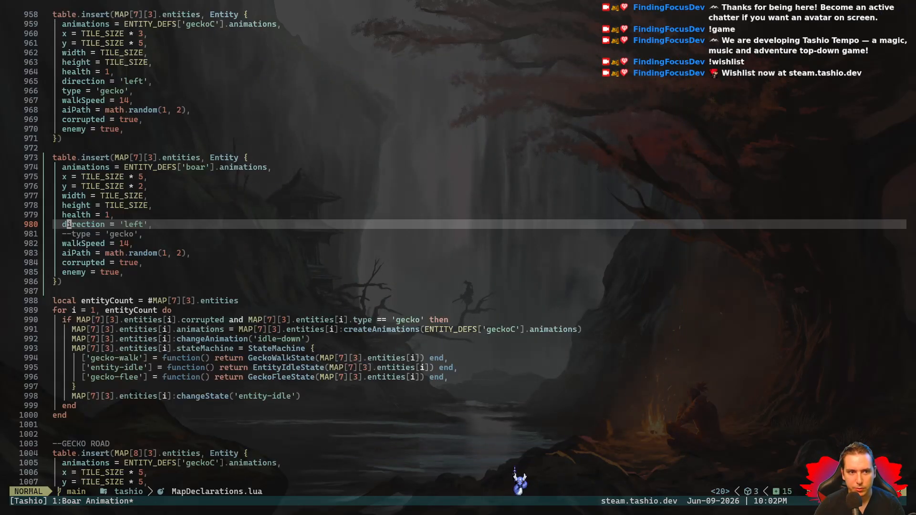
- Uncomment the type = 'gecko' line in the boar entity and save the file
{"action": "key", "text": "j"}
{"action": "key", "text": "h"}
{"action": "key", "text": "x"}
{"action": "key", "text": "x"}
{"action": "key", "text": "space"}
{"action": "key", "text": "w"}
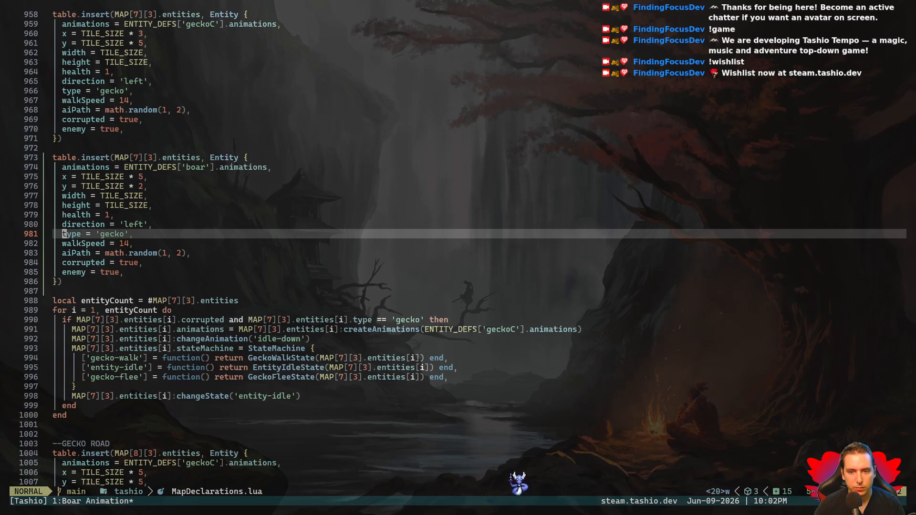
- Search the project for "gecko" and examine the matches in Notes.lua, MapDeclarations.lua and entity_defs.lua
{"action": "key", "text": "space"}
{"action": "type", "text": "sggecko"}
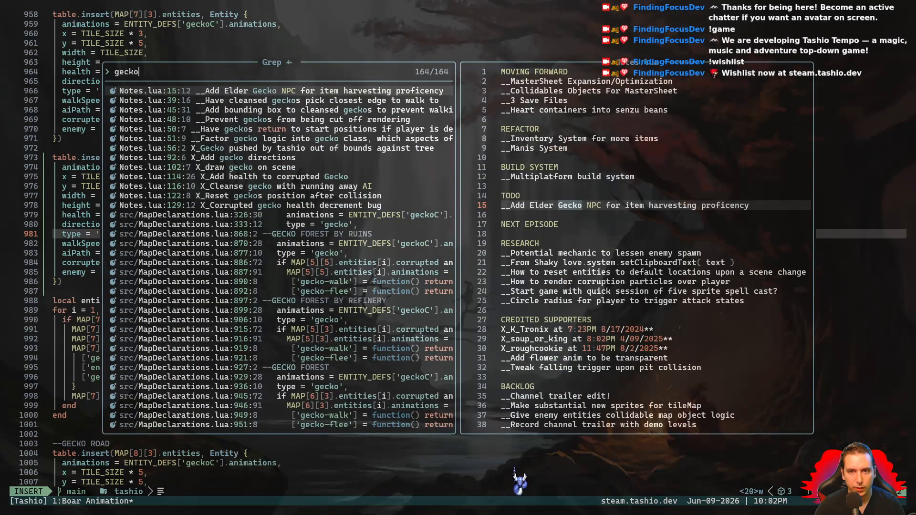
{"action": "key", "text": "Down"}
{"action": "key", "text": "Down"}
{"action": "key", "text": "Down"}
{"action": "key", "text": "Down"}
{"action": "key", "text": "Down"}
{"action": "key", "text": "Down"}
{"action": "key", "text": "Down"}
{"action": "key", "text": "Down"}
{"action": "key", "text": "Down"}
{"action": "key", "text": "Down"}
{"action": "key", "text": "Down"}
{"action": "key", "text": "Down"}
{"action": "key", "text": "Down"}
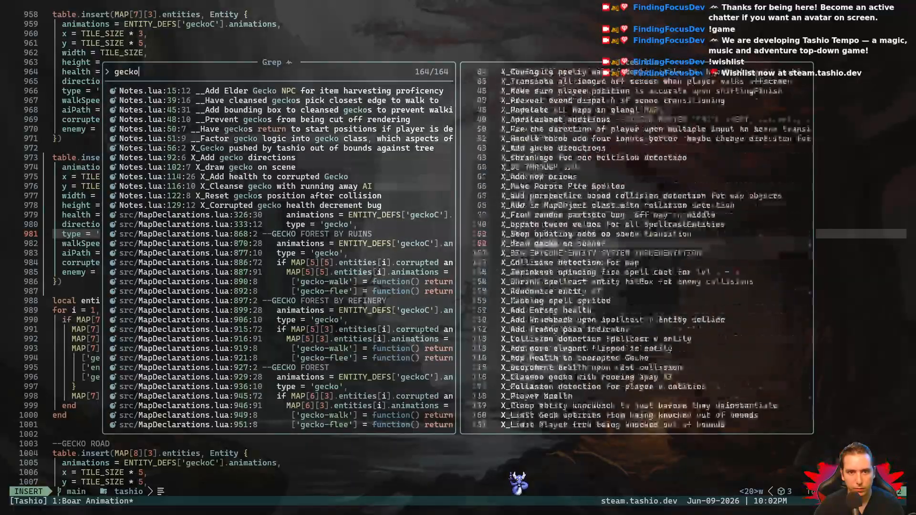
{"action": "key", "text": "Down"}
{"action": "key", "text": "Down"}
{"action": "key", "text": "Down"}
{"action": "key", "text": "Down"}
{"action": "key", "text": "Down"}
{"action": "key", "text": "Down"}
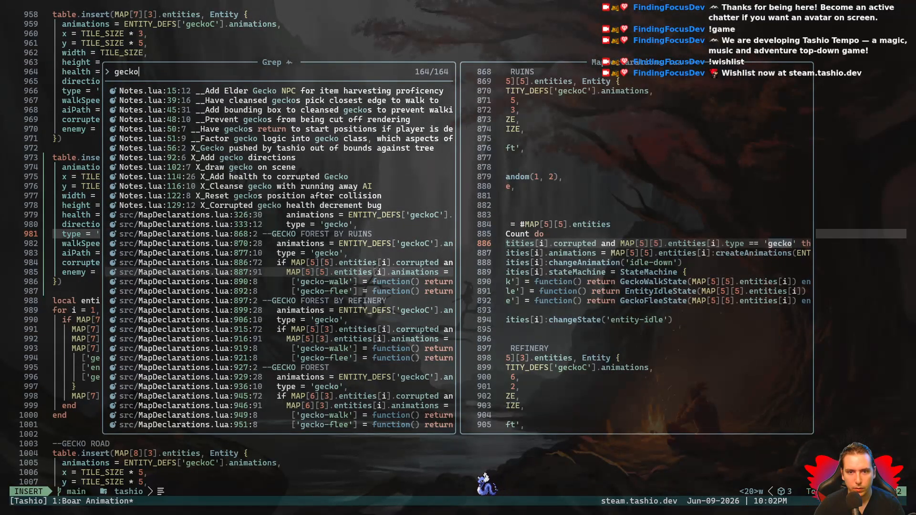
{"action": "key", "text": "Down"}
{"action": "key", "text": "Down"}
{"action": "key", "text": "Down"}
{"action": "key", "text": "Down"}
{"action": "key", "text": "Down"}
{"action": "key", "text": "Down"}
{"action": "key", "text": "Down"}
{"action": "key", "text": "Down"}
{"action": "key", "text": "Down"}
{"action": "key", "text": "Down"}
{"action": "key", "text": "Down"}
{"action": "key", "text": "Down"}
{"action": "key", "text": "Down"}
{"action": "key", "text": "Down"}
{"action": "key", "text": "Down"}
{"action": "key", "text": "Down"}
{"action": "key", "text": "Down"}
{"action": "key", "text": "Down"}
{"action": "key", "text": "Down"}
{"action": "key", "text": "Down"}
{"action": "key", "text": "Down"}
{"action": "key", "text": "Down"}
{"action": "key", "text": "Down"}
{"action": "key", "text": "Down"}
{"action": "key", "text": "Down"}
{"action": "key", "text": "Down"}
{"action": "key", "text": "Down"}
{"action": "key", "text": "Down"}
{"action": "key", "text": "Down"}
{"action": "key", "text": "Down"}
{"action": "key", "text": "Down"}
{"action": "key", "text": "Down"}
{"action": "key", "text": "Down"}
{"action": "key", "text": "Down"}
{"action": "key", "text": "Down"}
{"action": "key", "text": "Down"}
{"action": "key", "text": "Up"}
{"action": "key", "text": "Up"}
{"action": "key", "text": "Up"}
{"action": "key", "text": "Up"}
{"action": "key", "text": "Up"}
{"action": "key", "text": "Up"}
{"action": "key", "text": "Up"}
{"action": "key", "text": "Up"}
{"action": "key", "text": "Up"}
{"action": "key", "text": "Up"}
{"action": "key", "text": "Up"}
{"action": "key", "text": "Up"}
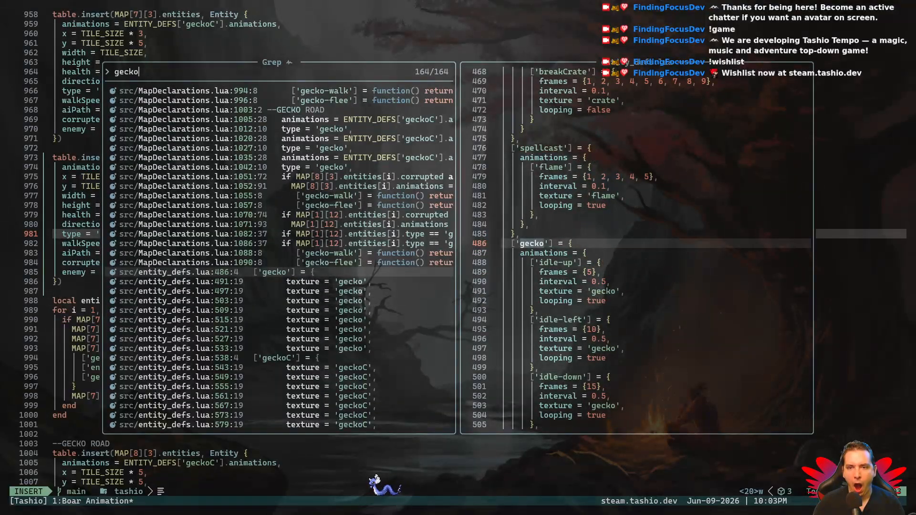
- Examine the remaining gecko matches through dependencies.lua and Entity.lua, and open the type check at src/Entity.lua line 108
{"action": "key", "text": "Down"}
{"action": "key", "text": "Down"}
{"action": "key", "text": "Down"}
{"action": "key", "text": "Down"}
{"action": "key", "text": "Down"}
{"action": "key", "text": "Down"}
{"action": "key", "text": "Down"}
{"action": "key", "text": "Down"}
{"action": "key", "text": "Down"}
{"action": "key", "text": "Down"}
{"action": "key", "text": "Down"}
{"action": "key", "text": "Down"}
{"action": "key", "text": "Down"}
{"action": "key", "text": "Down"}
{"action": "key", "text": "Down"}
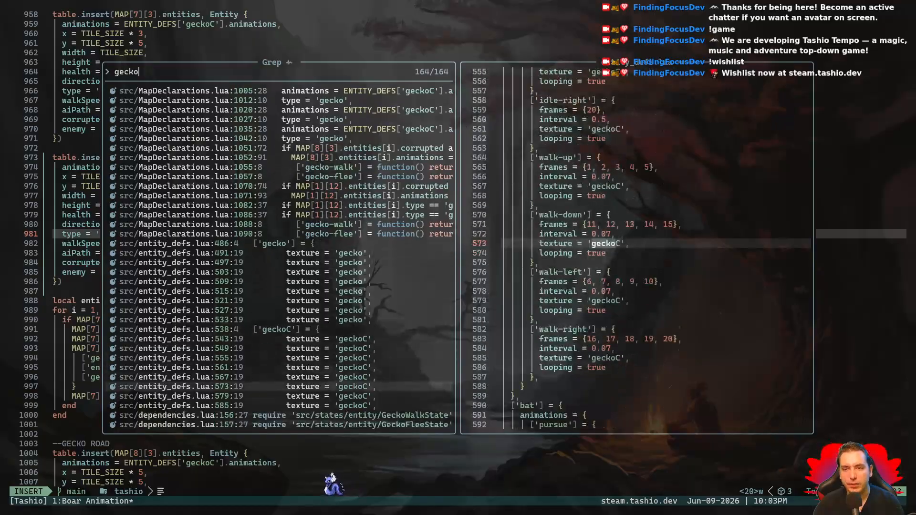
{"action": "key", "text": "Down"}
{"action": "key", "text": "Down"}
{"action": "key", "text": "Down"}
{"action": "key", "text": "Down"}
{"action": "key", "text": "Down"}
{"action": "key", "text": "Down"}
{"action": "key", "text": "Down"}
{"action": "key", "text": "Down"}
{"action": "key", "text": "Down"}
{"action": "key", "text": "Down"}
{"action": "key", "text": "Down"}
{"action": "key", "text": "Down"}
{"action": "key", "text": "Down"}
{"action": "key", "text": "Down"}
{"action": "key", "text": "Down"}
{"action": "key", "text": "Down"}
{"action": "key", "text": "Down"}
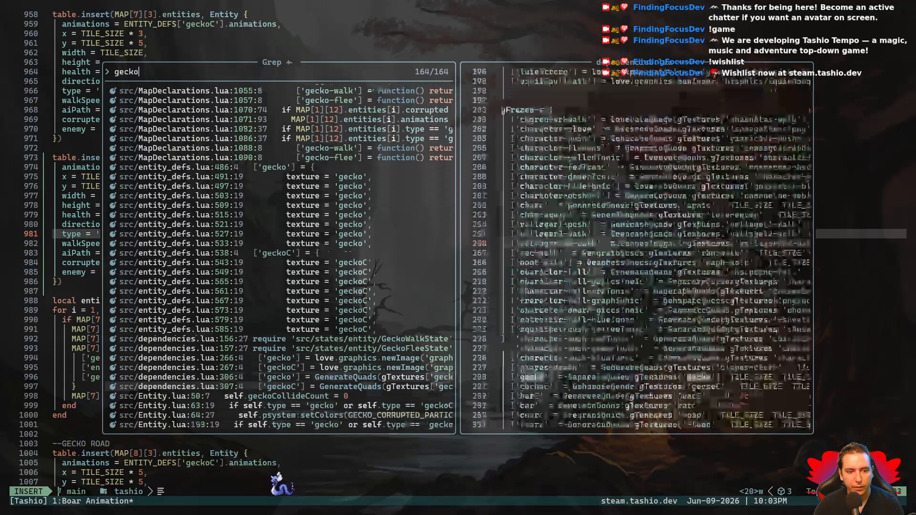
{"action": "key", "text": "Up"}
{"action": "key", "text": "Up"}
{"action": "key", "text": "Up"}
{"action": "key", "text": "Up"}
{"action": "key", "text": "Up"}
{"action": "key", "text": "Up"}
{"action": "key", "text": "Up"}
{"action": "key", "text": "Up"}
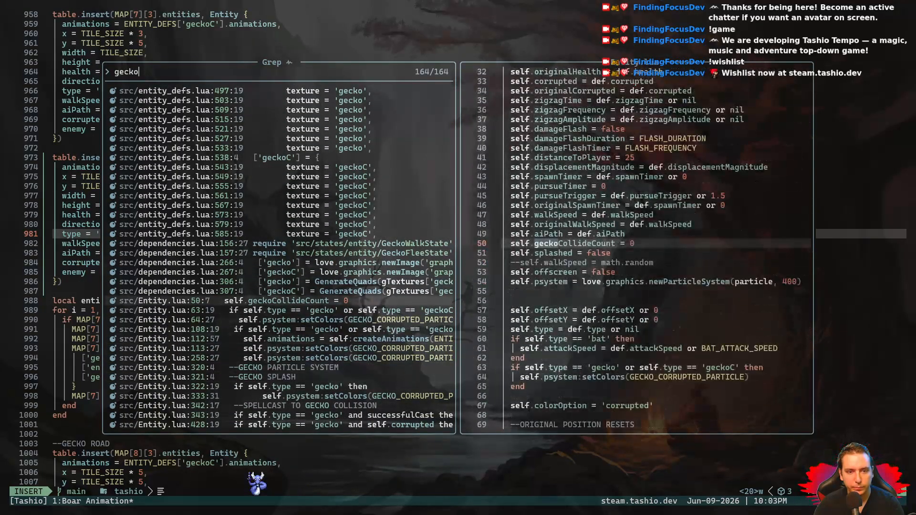
{"action": "key", "text": "Down"}
{"action": "key", "text": "Down"}
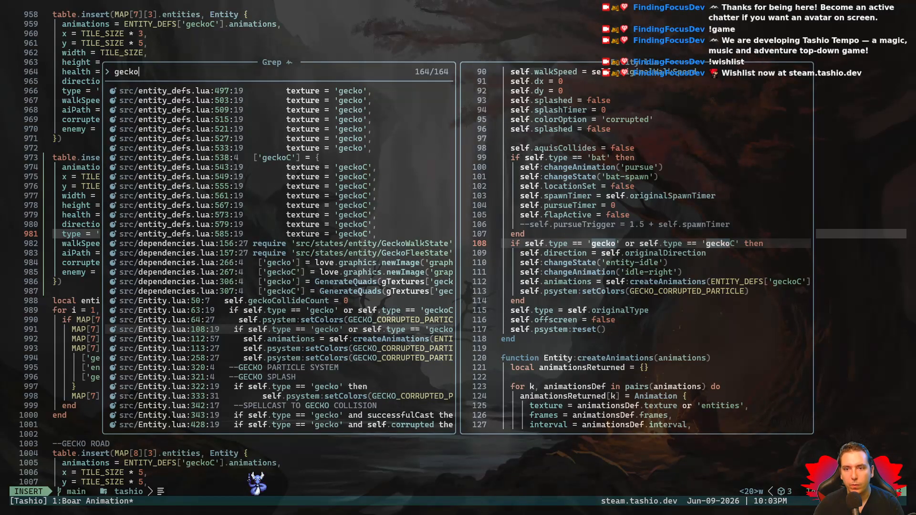
{"action": "key", "text": "Return"}
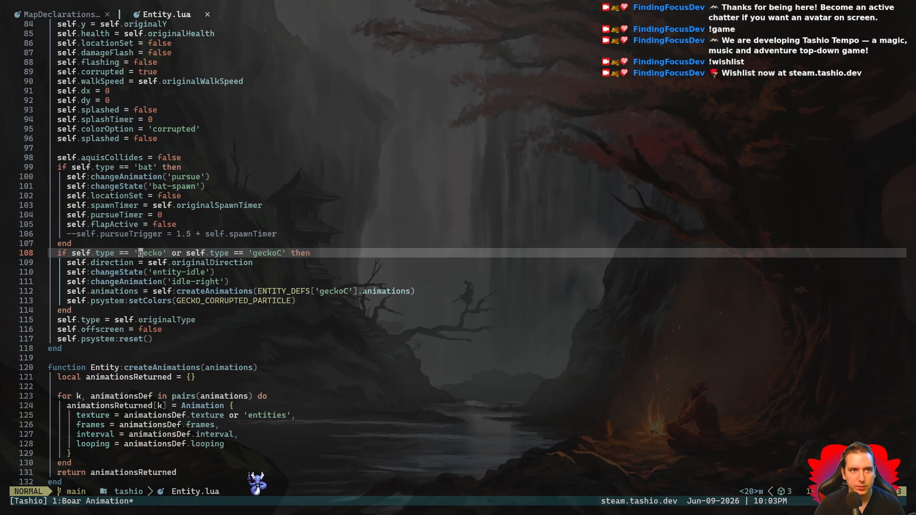
- Examine Entity:resetOriginalPosition and the original-position reset fields to see how entity types set their animations and state
{"action": "key", "text": "k"}
{"action": "key", "text": "k"}
{"action": "key", "text": "k"}
{"action": "key", "text": "k"}
{"action": "key", "text": "k"}
{"action": "key", "text": "k"}
{"action": "key", "text": "k"}
{"action": "key", "text": "k"}
{"action": "key", "text": "k"}
{"action": "key", "text": "k"}
{"action": "key", "text": "k"}
{"action": "key", "text": "k"}
{"action": "key", "text": "k"}
{"action": "key", "text": "k"}
{"action": "key", "text": "k"}
{"action": "key", "text": "k"}
{"action": "key", "text": "k"}
{"action": "key", "text": "k"}
{"action": "key", "text": "k"}
{"action": "key", "text": "k"}
{"action": "key", "text": "k"}
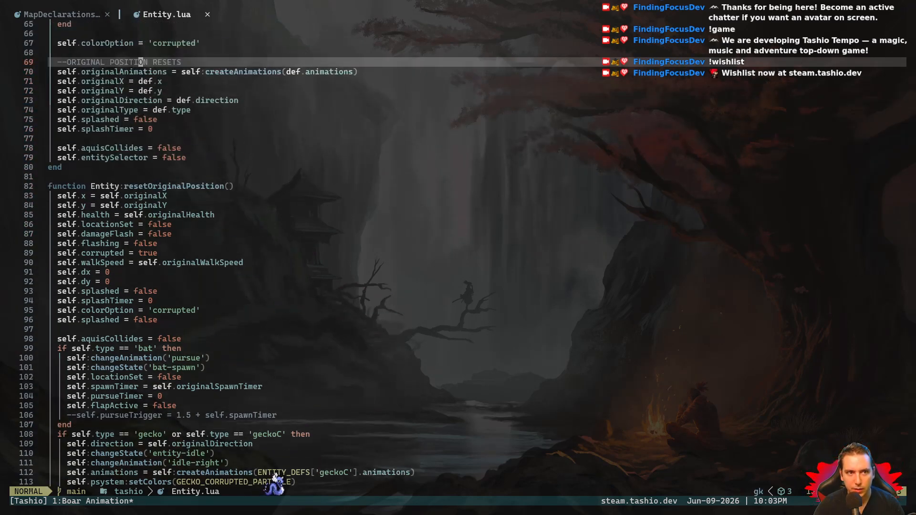
{"action": "key", "text": "j"}
{"action": "key", "text": "j"}
{"action": "key", "text": "j"}
{"action": "key", "text": "j"}
{"action": "key", "text": "j"}
{"action": "key", "text": "j"}
{"action": "key", "text": "j"}
{"action": "key", "text": "j"}
{"action": "key", "text": "j"}
{"action": "key", "text": "j"}
{"action": "key", "text": "j"}
{"action": "key", "text": "j"}
{"action": "key", "text": "j"}
{"action": "key", "text": "j"}
{"action": "key", "text": "j"}
{"action": "key", "text": "j"}
{"action": "key", "text": "j"}
{"action": "key", "text": "j"}
{"action": "key", "text": "j"}
{"action": "key", "text": "j"}
{"action": "key", "text": "j"}
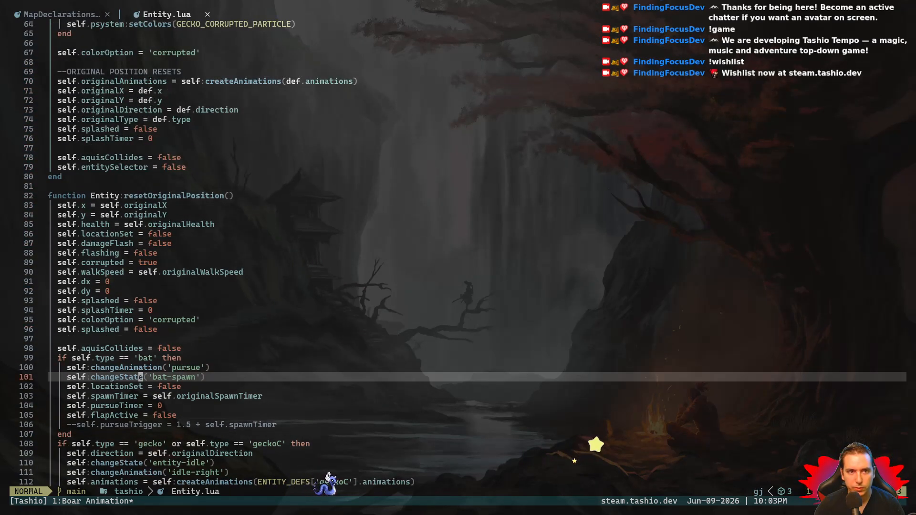
{"action": "key", "text": "j"}
{"action": "key", "text": "j"}
{"action": "key", "text": "j"}
{"action": "key", "text": "j"}
{"action": "key", "text": "j"}
{"action": "key", "text": "j"}
{"action": "key", "text": "j"}
{"action": "key", "text": "j"}
{"action": "key", "text": "j"}
{"action": "key", "text": "j"}
{"action": "key", "text": "j"}
{"action": "key", "text": "j"}
{"action": "key", "text": "j"}
{"action": "key", "text": "j"}
{"action": "key", "text": "k"}
{"action": "key", "text": "k"}
{"action": "key", "text": "k"}
{"action": "key", "text": "k"}
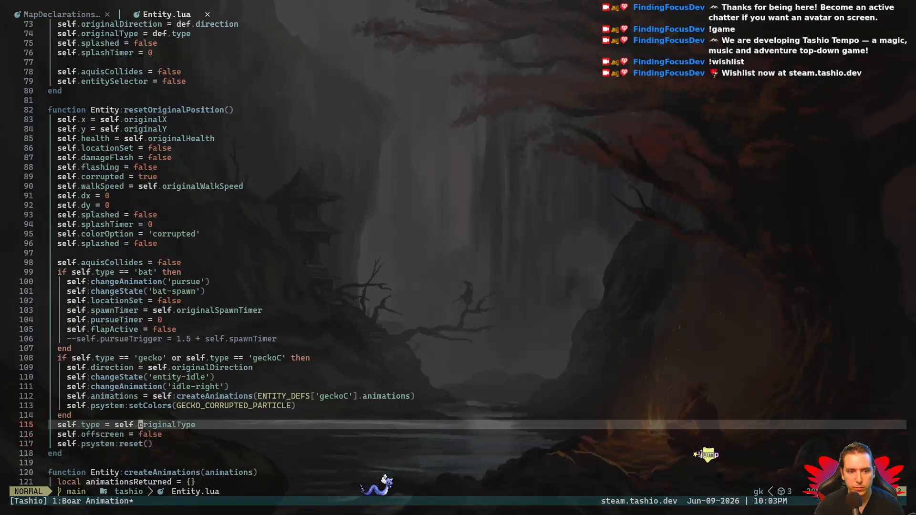
- Search Entity.lua for "createAnimations" and go to its call in Entity:init
{"action": "key", "text": "slash"}
{"action": "type", "text": "create"}
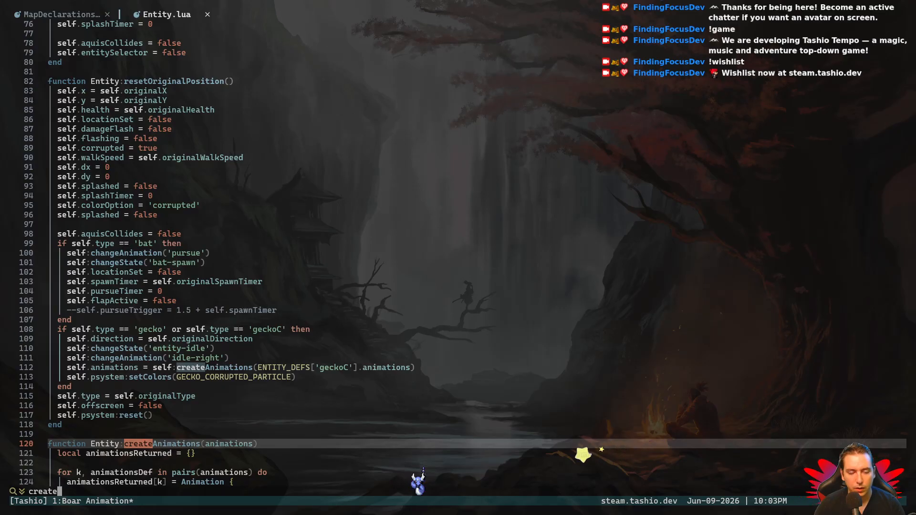
{"action": "type", "text": "Animations"}
{"action": "key", "text": "Return"}
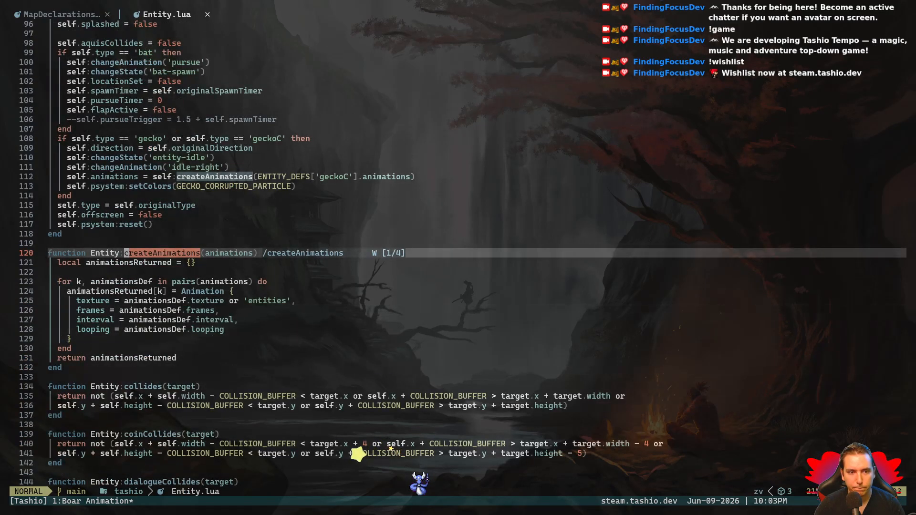
{"action": "key", "text": "n"}
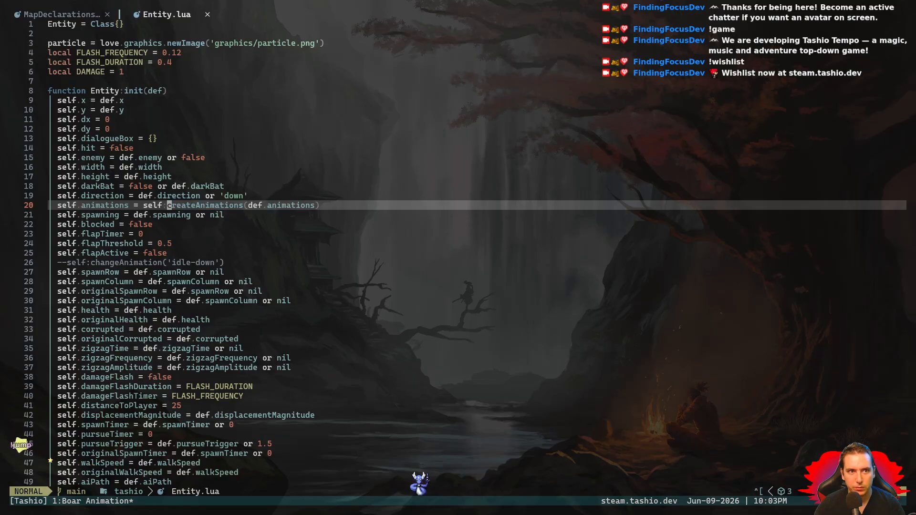
- Examine the animation setup in Entity:init and return to the boar entity's type line in MapDeclarations.lua
{"action": "key", "text": "j"}
{"action": "key", "text": "j"}
{"action": "key", "text": "j"}
{"action": "key", "text": "k"}
{"action": "key", "text": "k"}
{"action": "key", "text": "k"}
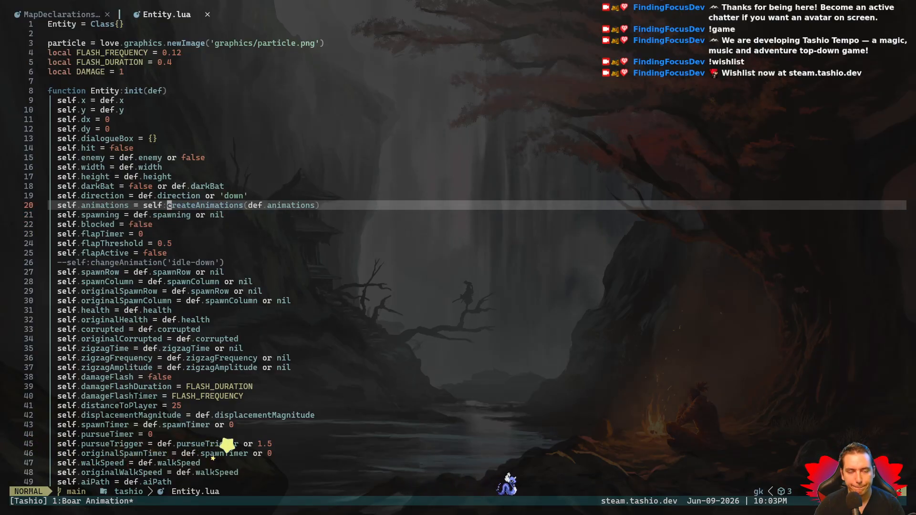
{"action": "key", "text": "ctrl+o"}
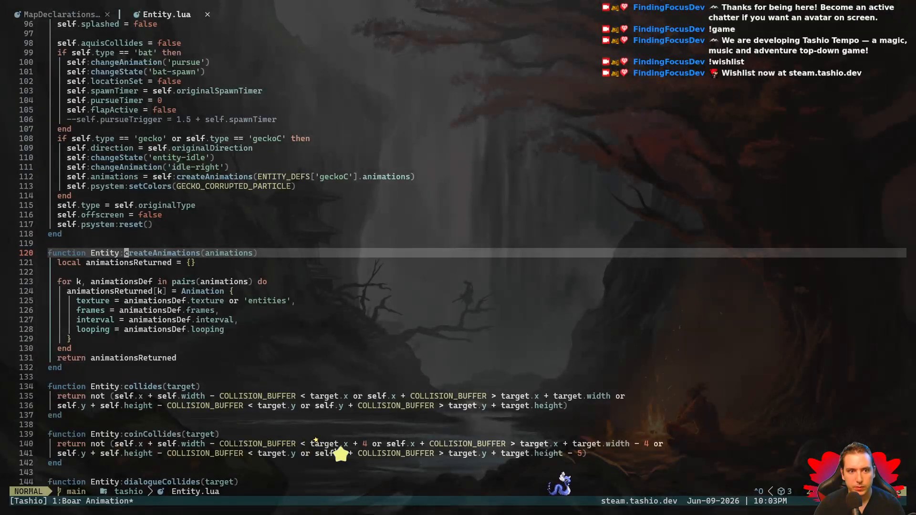
{"action": "key", "text": "ctrl+o"}
{"action": "key", "text": "ctrl+o"}
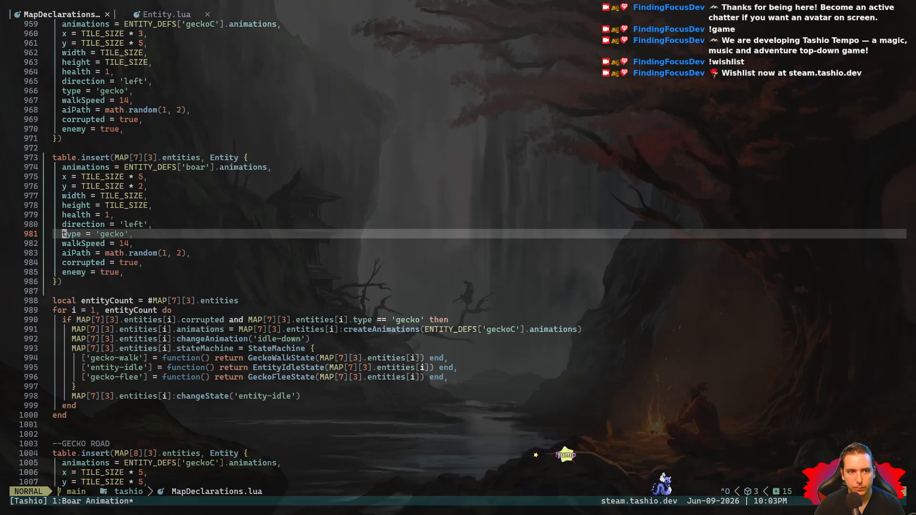
- Change the type of the boar entity on MAP[7][3] to 'boar' and save MapDeclarations.lua
{"action": "key", "text": "k"}
{"action": "key", "text": "k"}
{"action": "key", "text": "k"}
{"action": "key", "text": "k"}
{"action": "key", "text": "k"}
{"action": "key", "text": "k"}
{"action": "key", "text": "k"}
{"action": "key", "text": "j"}
{"action": "key", "text": "j"}
{"action": "key", "text": "j"}
{"action": "key", "text": "j"}
{"action": "key", "text": "j"}
{"action": "key", "text": "j"}
{"action": "key", "text": "j"}
{"action": "key", "text": "l"}
{"action": "key", "text": "l"}
{"action": "key", "text": "l"}
{"action": "type", "text": "dhiboar"}
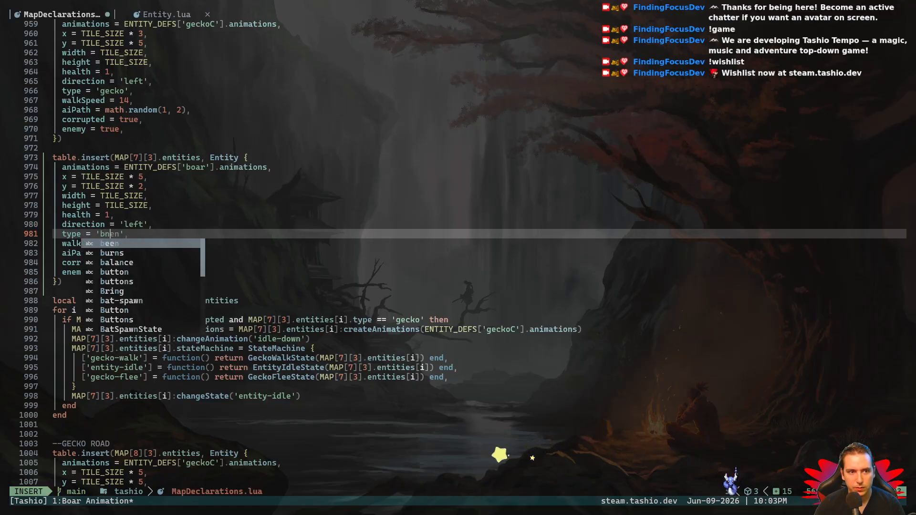
{"action": "key", "text": "Escape"}
{"action": "type", "text": ":w"}
{"action": "key", "text": "Return"}
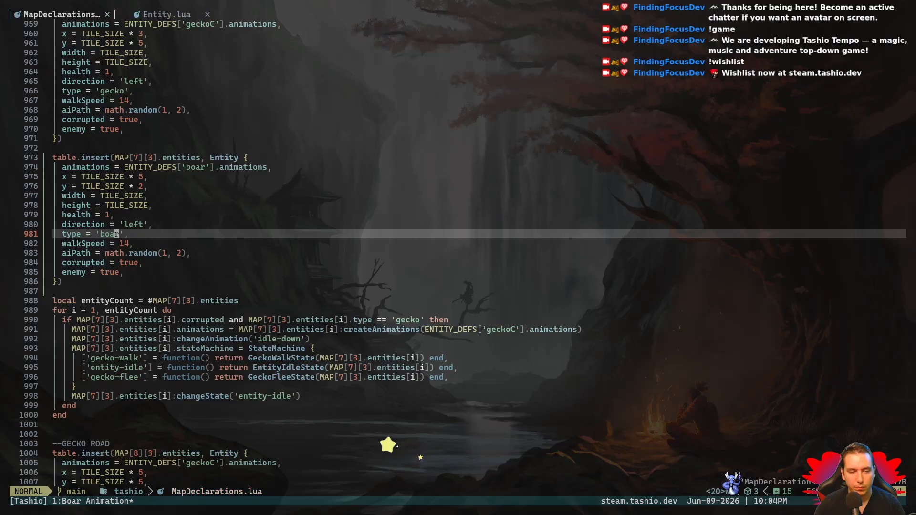
{"action": "key", "text": "space"}
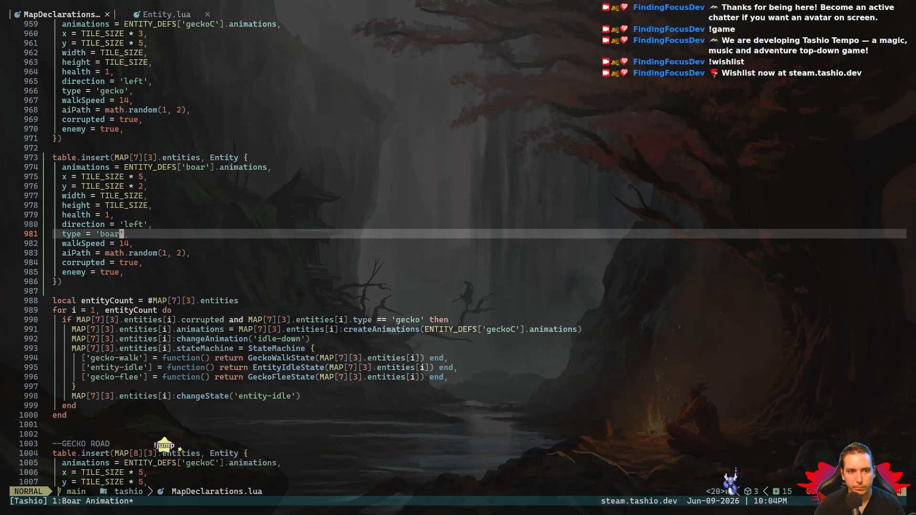
{"action": "key", "text": "space"}
{"action": "key", "text": "w"}
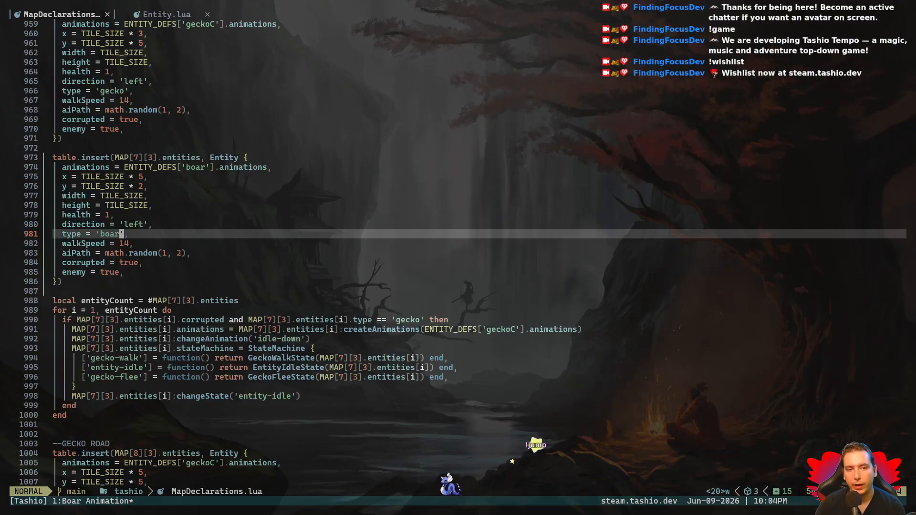
- Undo the type change on the MAP[7][3] boar entity
{"action": "key", "text": "u"}
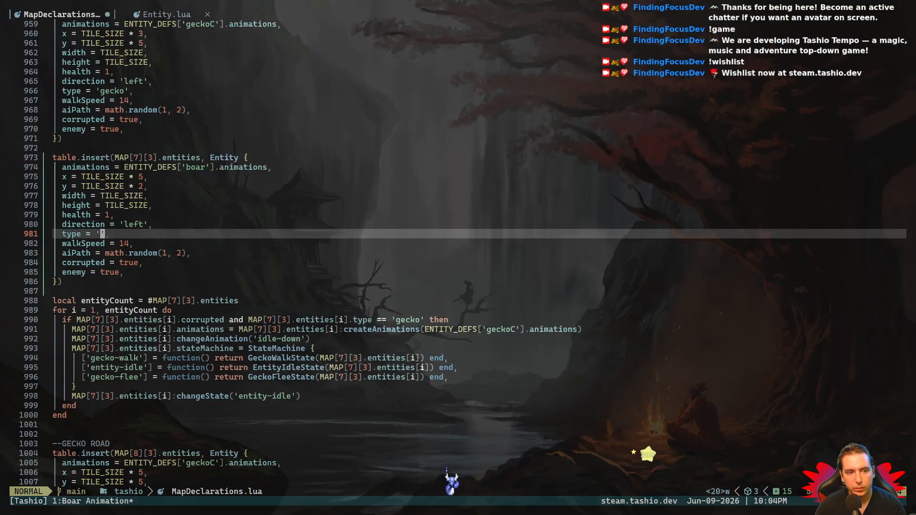
{"action": "key", "text": "u"}
{"action": "key", "text": "u"}
{"action": "key", "text": "u"}
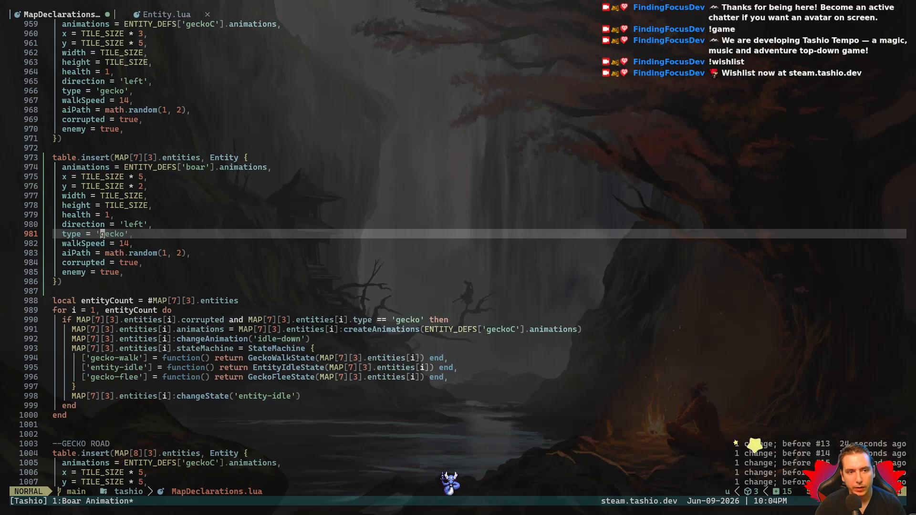
- In the MAP[7][3] corrupted gecko loop, make createAnimations use ENTITY_DEFS['boar'].animations and save the file
{"action": "key", "text": "g"}
{"action": "key", "text": "j"}
{"action": "key", "text": "j"}
{"action": "key", "text": "j"}
{"action": "key", "text": "j"}
{"action": "key", "text": "j"}
{"action": "key", "text": "j"}
{"action": "key", "text": "j"}
{"action": "key", "text": "j"}
{"action": "key", "text": "j"}
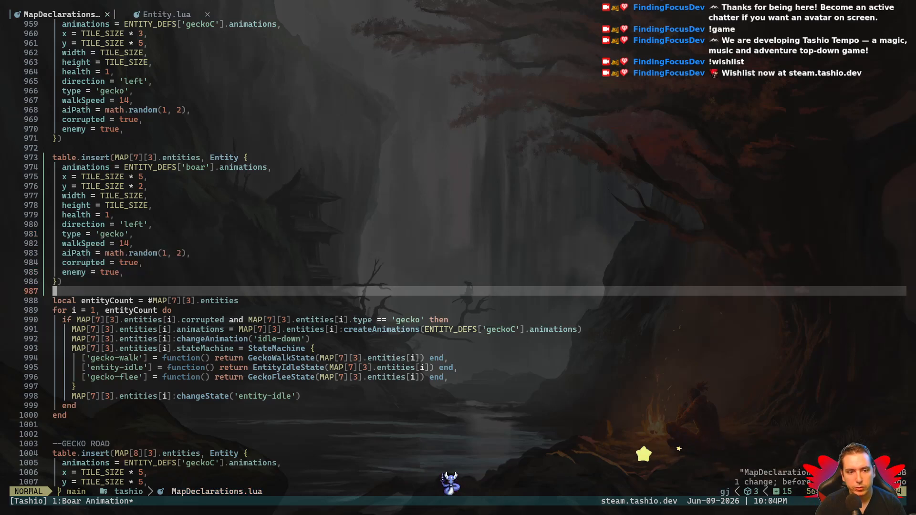
{"action": "key", "text": "l"}
{"action": "key", "text": "j"}
{"action": "key", "text": "l"}
{"action": "key", "text": "l"}
{"action": "key", "text": "l"}
{"action": "key", "text": "l"}
{"action": "key", "text": "l"}
{"action": "key", "text": "l"}
{"action": "key", "text": "l"}
{"action": "key", "text": "l"}
{"action": "key", "text": "l"}
{"action": "key", "text": "l"}
{"action": "key", "text": "l"}
{"action": "key", "text": "l"}
{"action": "key", "text": "l"}
{"action": "key", "text": "l"}
{"action": "key", "text": "l"}
{"action": "key", "text": "l"}
{"action": "key", "text": "l"}
{"action": "key", "text": "l"}
{"action": "key", "text": "l"}
{"action": "key", "text": "l"}
{"action": "key", "text": "l"}
{"action": "key", "text": "l"}
{"action": "key", "text": "l"}
{"action": "key", "text": "l"}
{"action": "key", "text": "l"}
{"action": "key", "text": "l"}
{"action": "key", "text": "l"}
{"action": "key", "text": "l"}
{"action": "key", "text": "l"}
{"action": "key", "text": "l"}
{"action": "key", "text": "l"}
{"action": "key", "text": "l"}
{"action": "key", "text": "l"}
{"action": "key", "text": "l"}
{"action": "key", "text": "l"}
{"action": "key", "text": "l"}
{"action": "key", "text": "l"}
{"action": "key", "text": "l"}
{"action": "key", "text": "l"}
{"action": "key", "text": "l"}
{"action": "type", "text": "dldldldl"}
{"action": "type", "text": "cwboar"}
{"action": "key", "text": "Escape"}
{"action": "key", "text": "space"}
{"action": "key", "text": "w"}
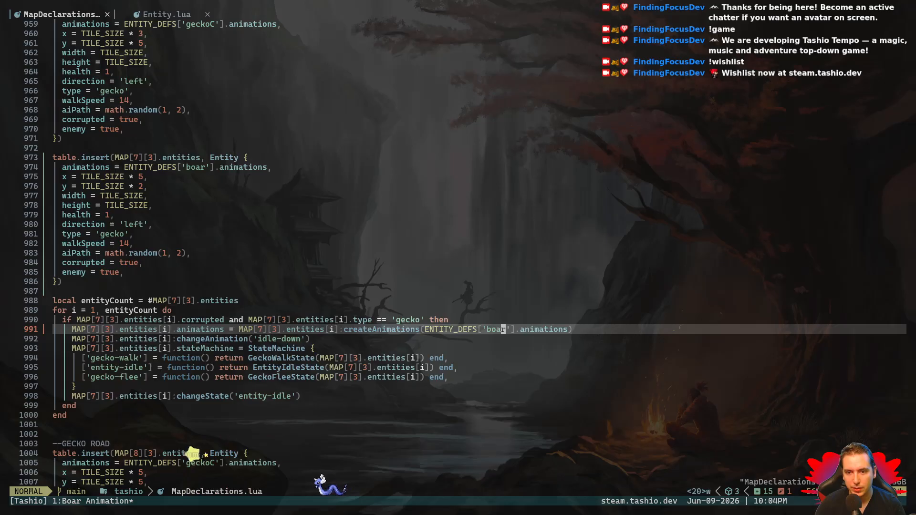
- Try to run the game with "love ." in the editor's terminal, and move up a directory with "cd .."
{"action": "key", "text": "F5"}
{"action": "key", "text": "Escape"}
{"action": "type", "text": "love ."}
{"action": "key", "text": "Return"}
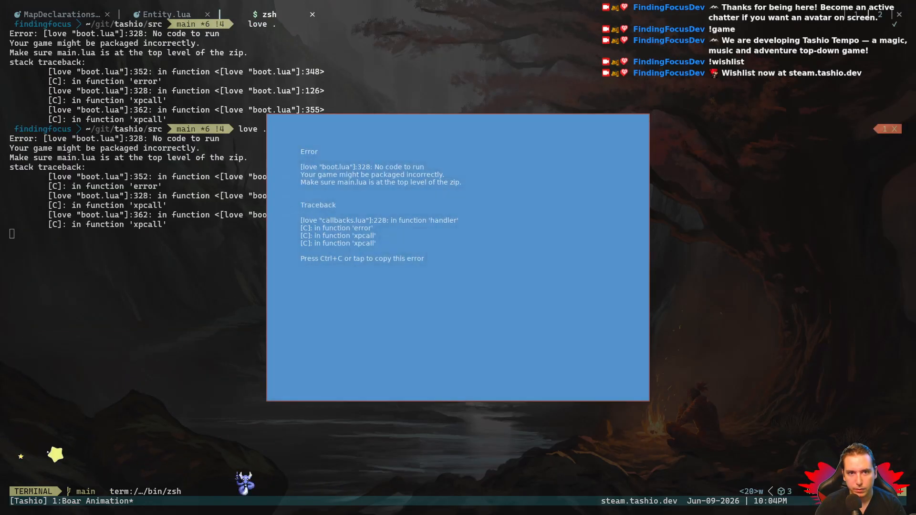
{"action": "key", "text": "Escape"}
{"action": "type", "text": "cd .."}
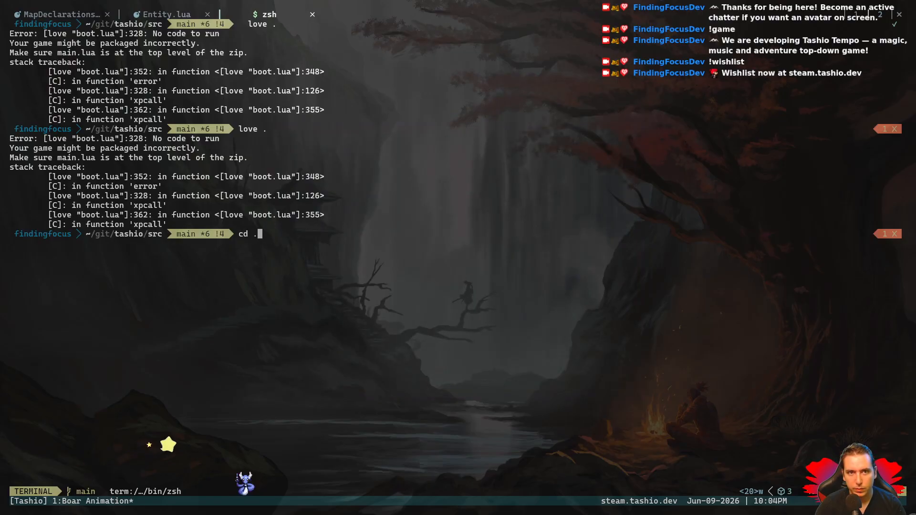
{"action": "key", "text": "Return"}
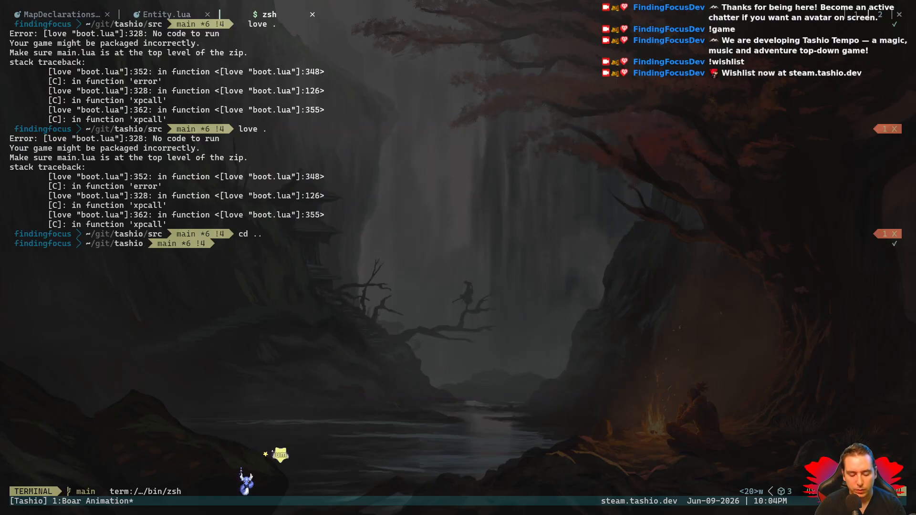
- Close the terminal buffer and quit Neovim to return to the shell
{"action": "left_click", "coordinate": [309, 15]}
{"action": "left_click", "coordinate": [312, 14]}
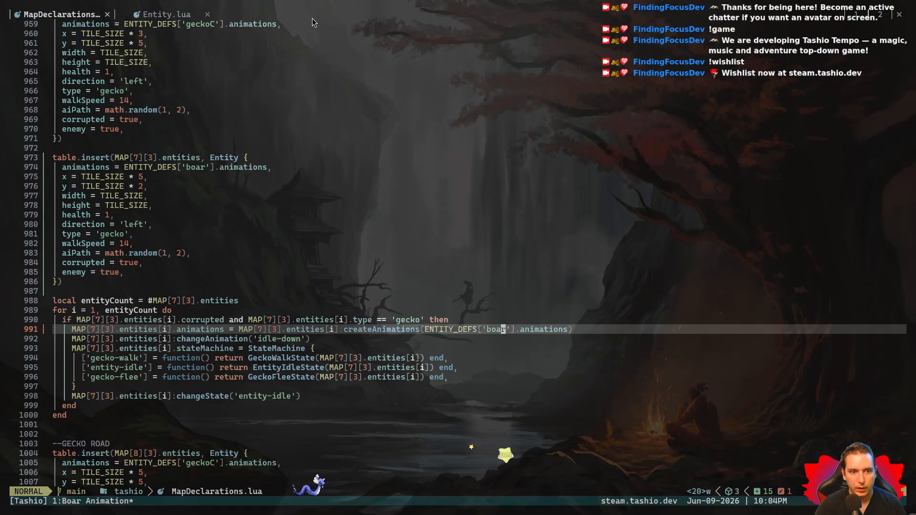
{"action": "type", "text": ":q"}
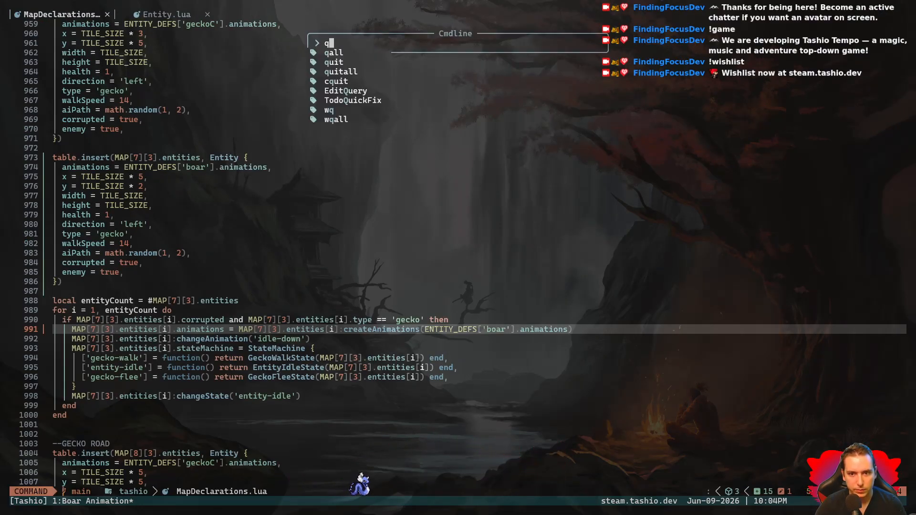
{"action": "key", "text": "Return"}
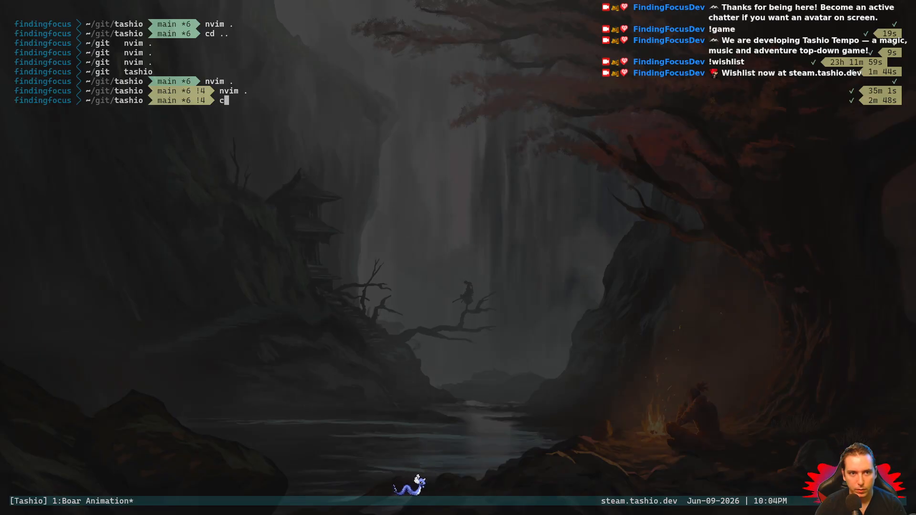
- Go to the tashio project folder from the home directory, run the game with "love ." and close it
{"action": "type", "text": "cd"}
{"action": "key", "text": "Return"}
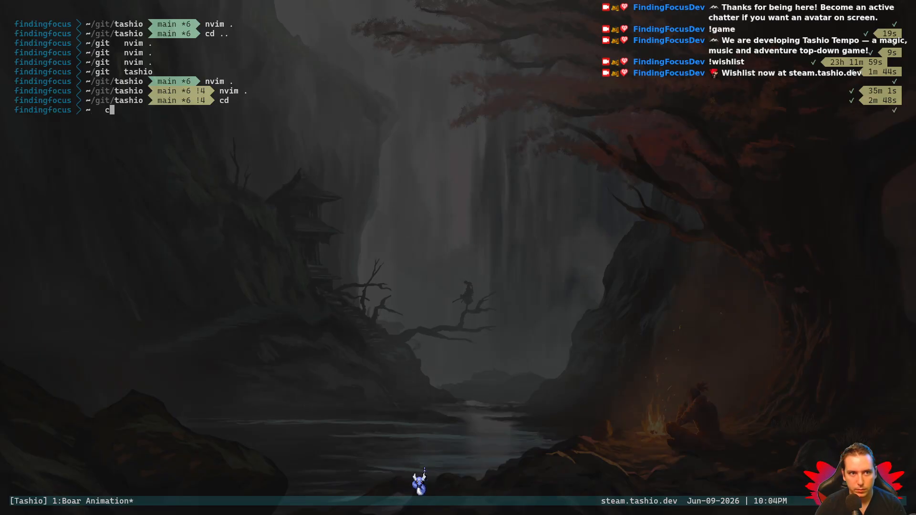
{"action": "type", "text": "lo"}
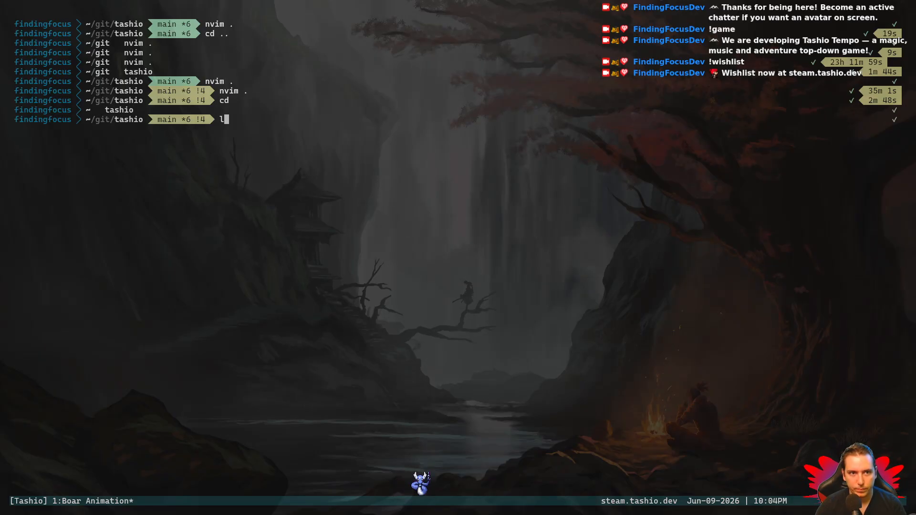
{"action": "key", "text": "Escape"}
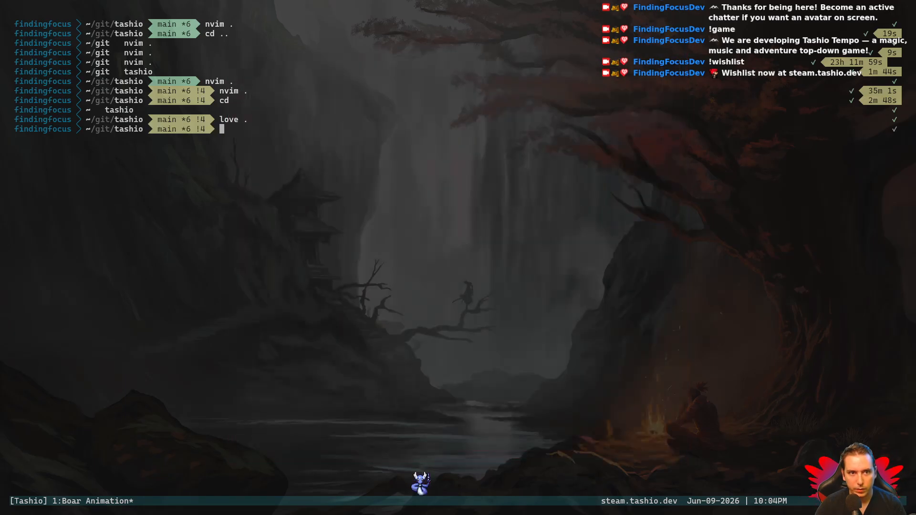
- Reopen the project folder with "nvim .", test-run the game from the editor, and exit its terminal
{"action": "key", "text": "Return"}
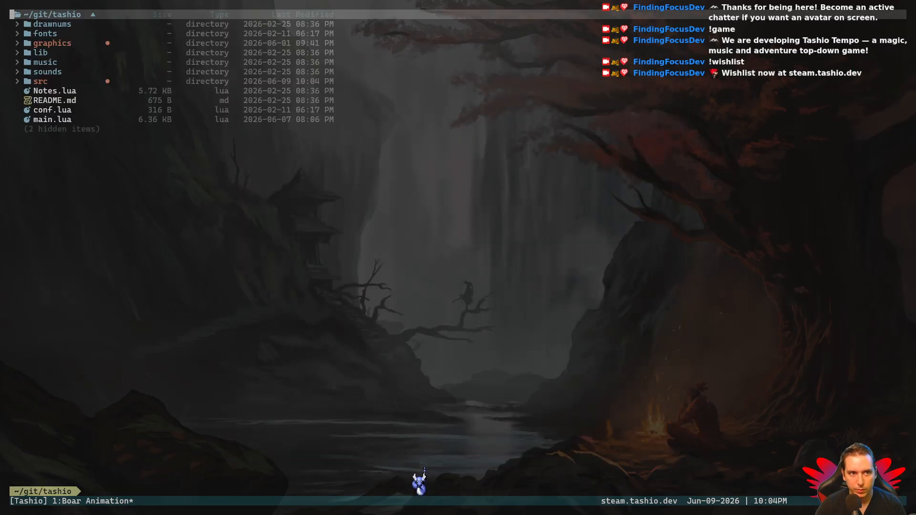
{"action": "key", "text": "F5"}
{"action": "key", "text": "Return"}
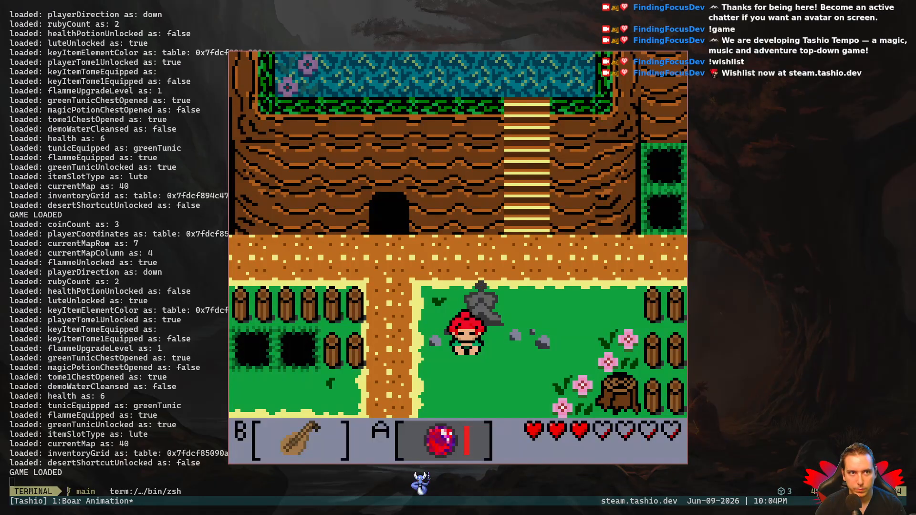
{"action": "key", "text": "Escape"}
{"action": "type", "text": "exit"}
{"action": "key", "text": "Return"}
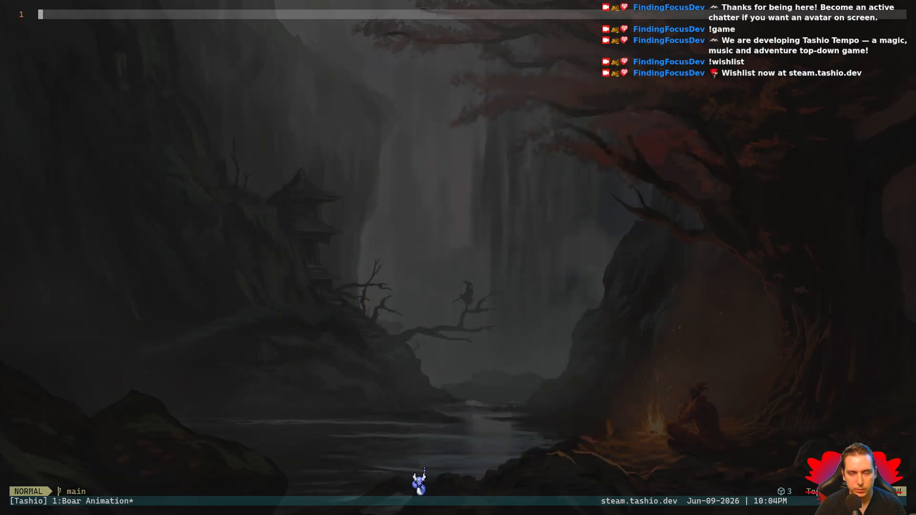
- Strip the "src/" prefix from the MapDeclarations.lua entry in the quick file list and open that entry
{"action": "key", "text": "ctrl+e"}
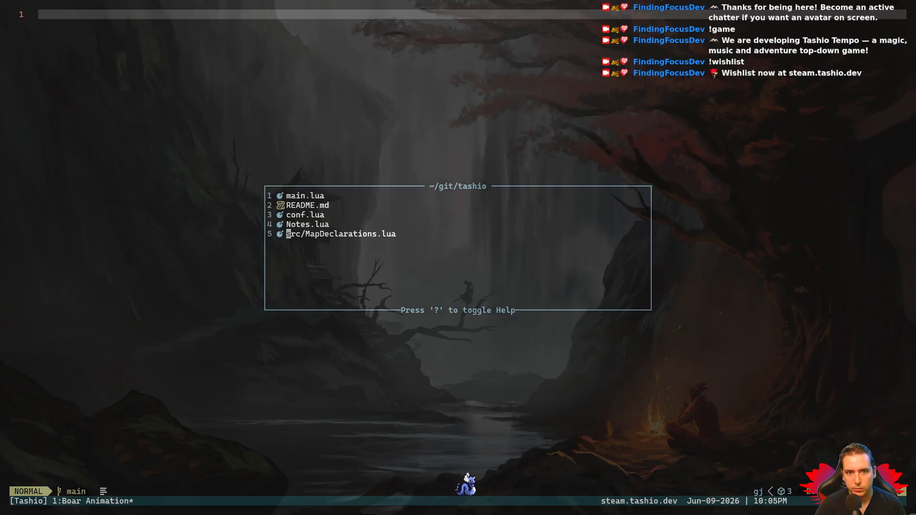
{"action": "key", "text": "x"}
{"action": "key", "text": "x"}
{"action": "key", "text": "x"}
{"action": "key", "text": "x"}
{"action": "key", "text": "Escape"}
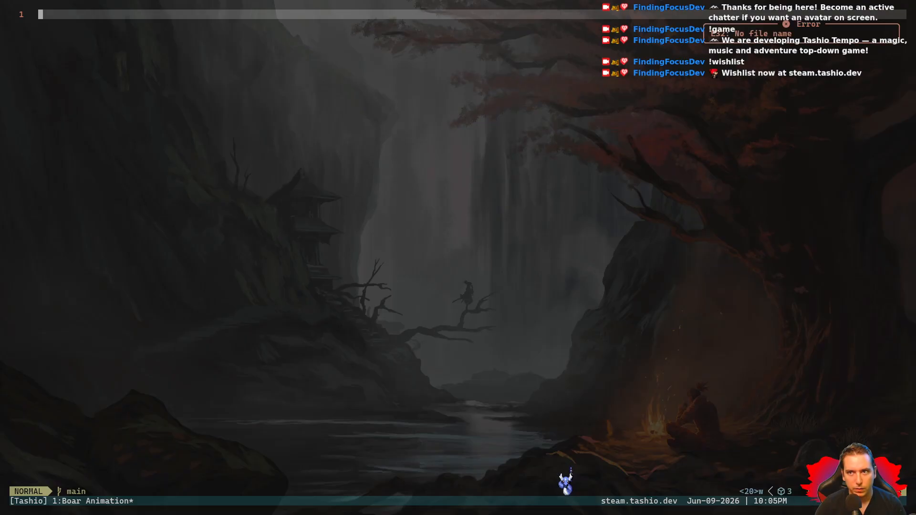
{"action": "key", "text": "ctrl+e"}
{"action": "key", "text": "j"}
{"action": "key", "text": "j"}
{"action": "key", "text": "Return"}
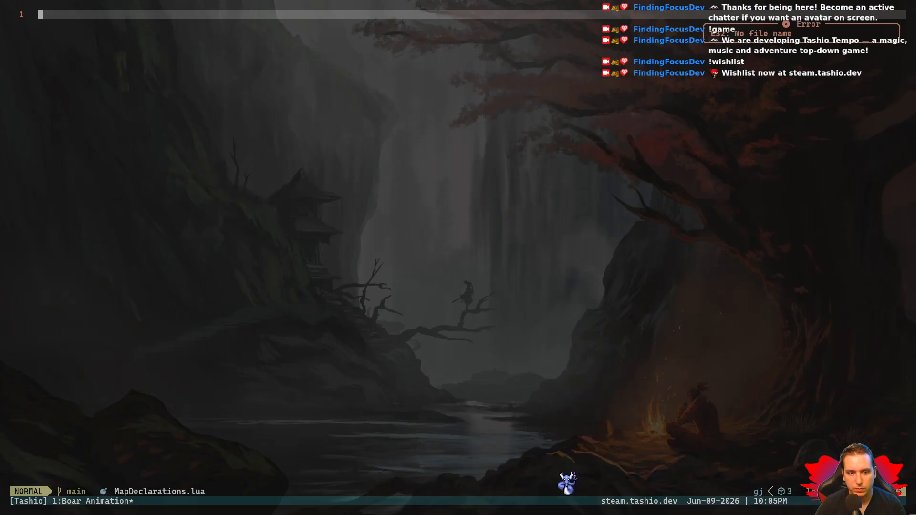
{"action": "type", "text": ":w"}
{"action": "key", "text": "Return"}
- Delete the MapDeclarations.lua entry from the quick file list
{"action": "key", "text": "ctrl+e"}
{"action": "key", "text": "d"}
{"action": "key", "text": "d"}
{"action": "key", "text": "Escape"}
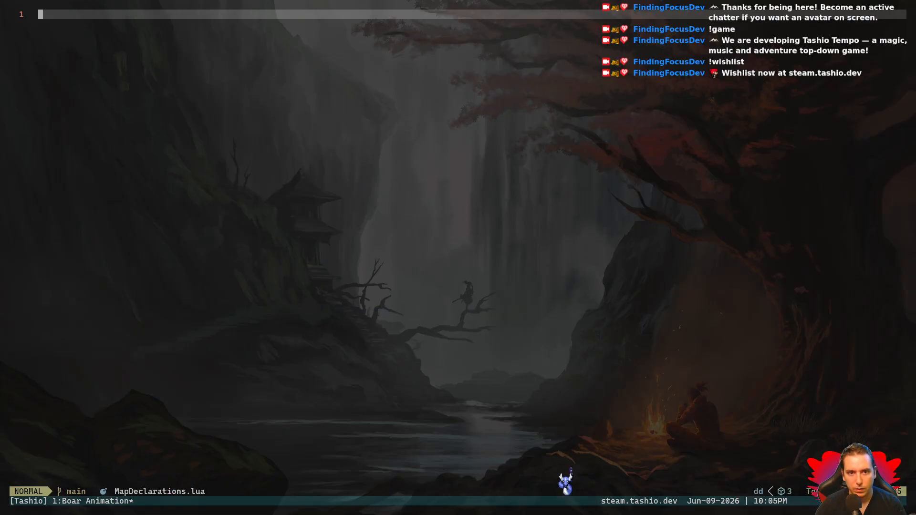
- Find and open src/MapDeclarations.lua by searching for "Map", and select it in the quick file list
{"action": "key", "text": "space"}
{"action": "key", "text": "Escape"}
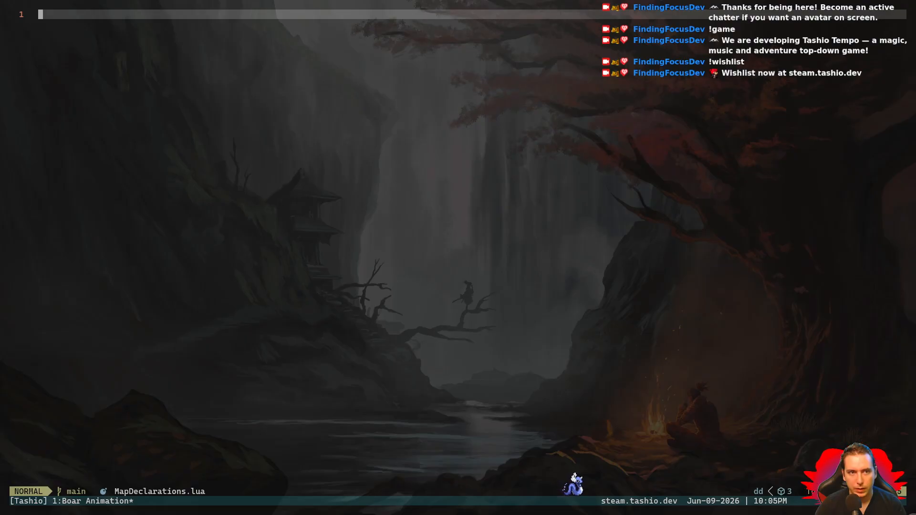
{"action": "key", "text": "space"}
{"action": "key", "text": "space"}
{"action": "type", "text": "Map"}
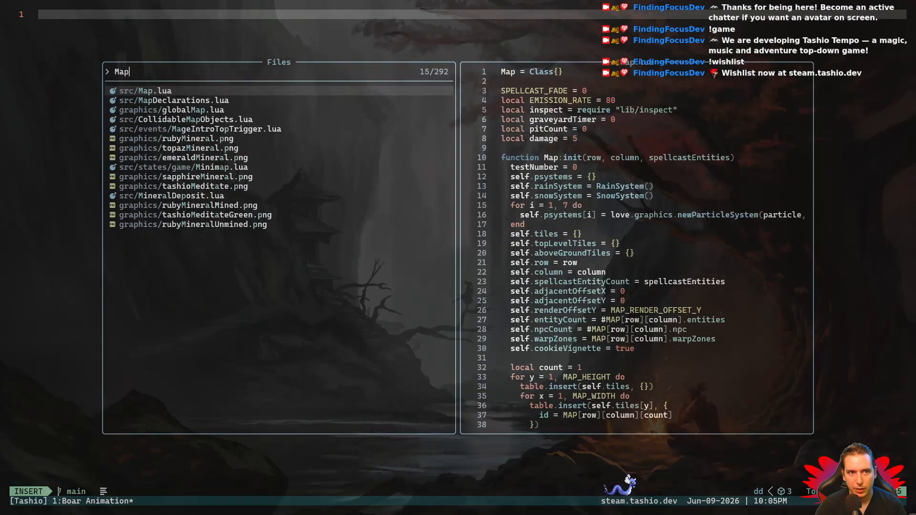
{"action": "key", "text": "Down"}
{"action": "key", "text": "Return"}
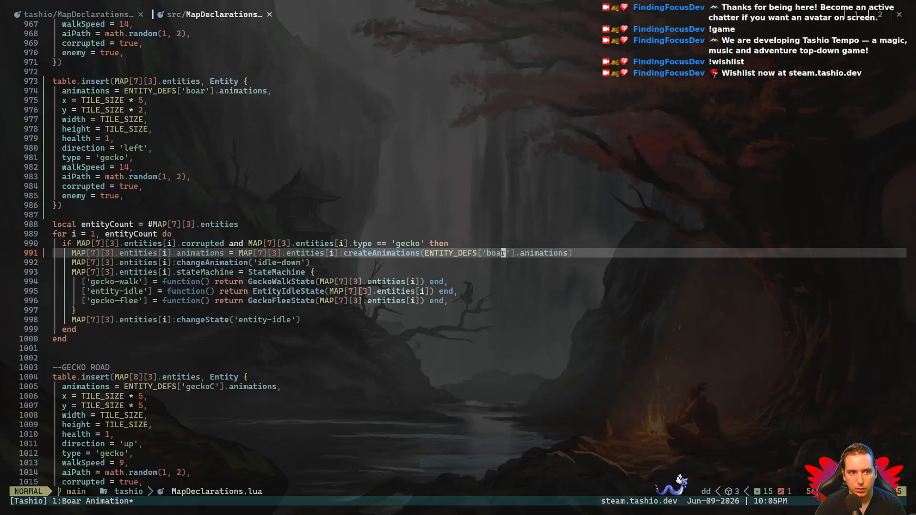
{"action": "key", "text": "ctrl+e"}
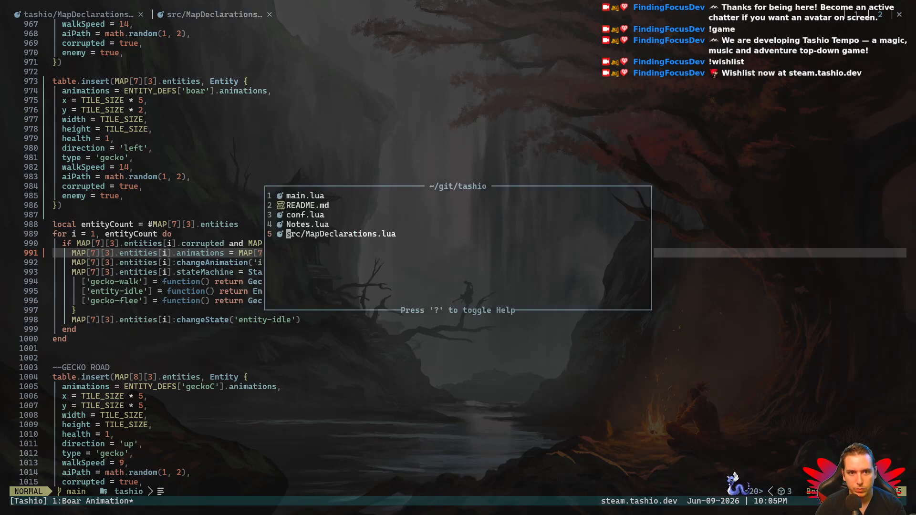
{"action": "key", "text": "Return"}
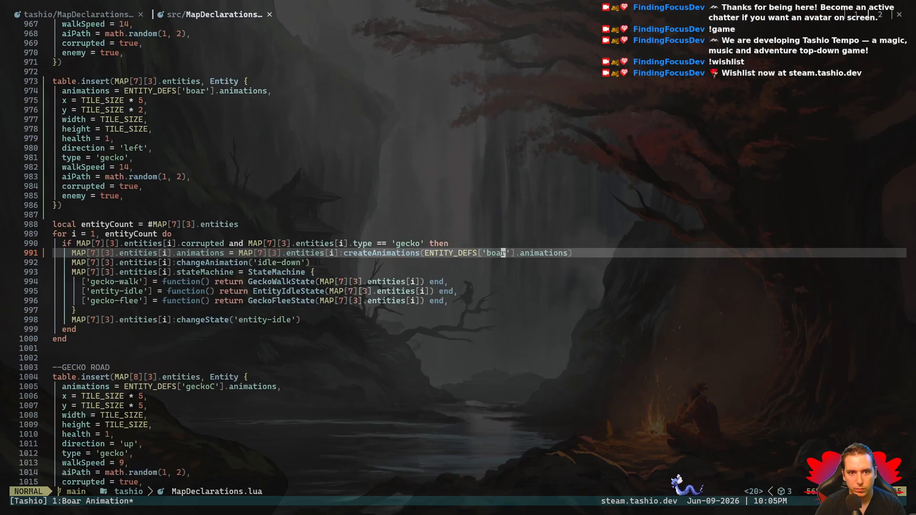
- Examine the animation and state machine setup in the MAP[7][3] corrupted gecko loop
{"action": "key", "text": "j"}
{"action": "key", "text": "j"}
{"action": "key", "text": "j"}
{"action": "key", "text": "j"}
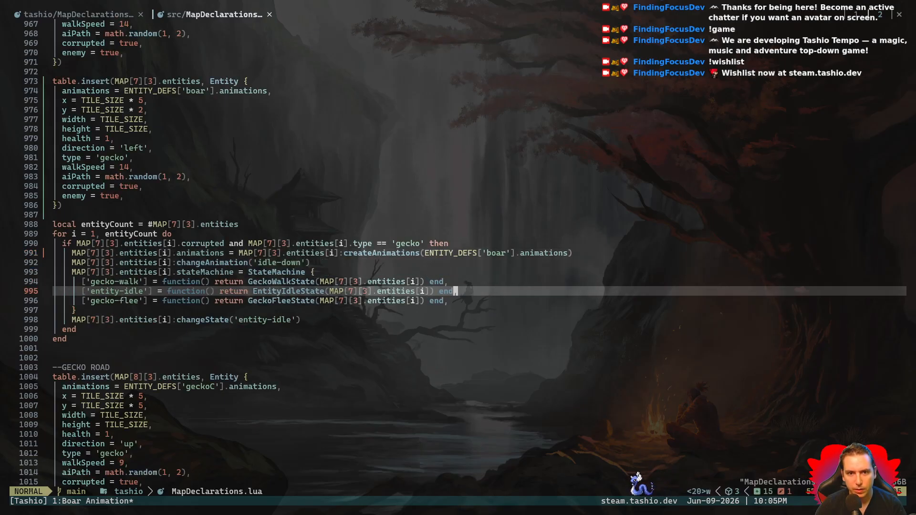
{"action": "key", "text": "k"}
{"action": "key", "text": "k"}
{"action": "key", "text": "k"}
{"action": "key", "text": "j"}
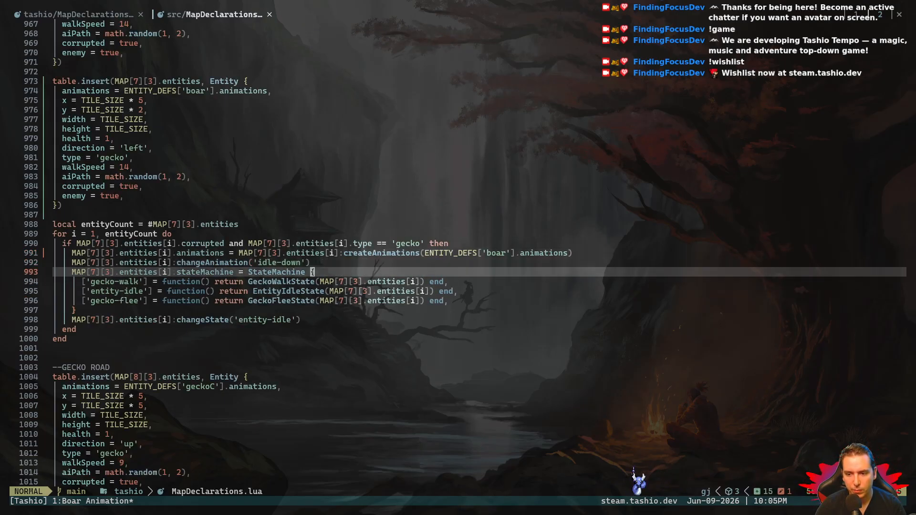
{"action": "key", "text": "j"}
{"action": "key", "text": "j"}
{"action": "key", "text": "j"}
{"action": "key", "text": "k"}
{"action": "key", "text": "k"}
{"action": "key", "text": "k"}
{"action": "key", "text": "k"}
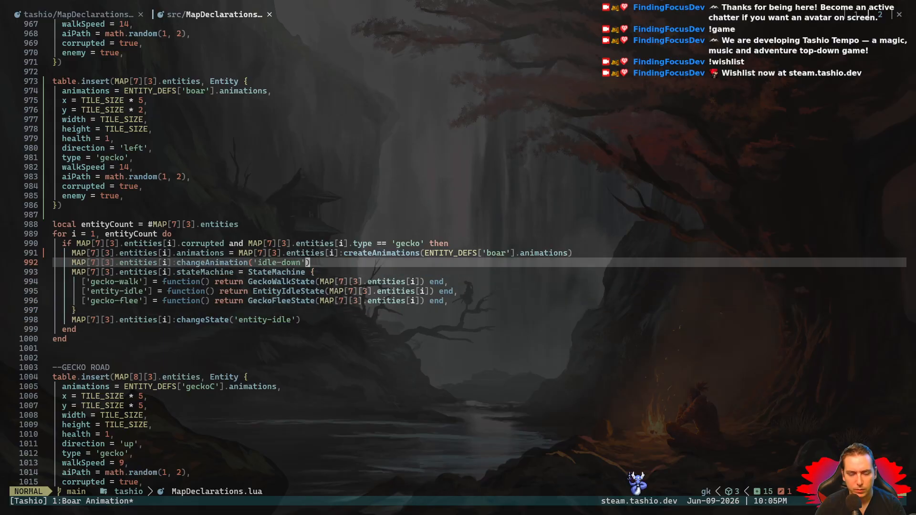
- Run the game from the src directory with "love ." and close the game window
{"action": "key", "text": "F5"}
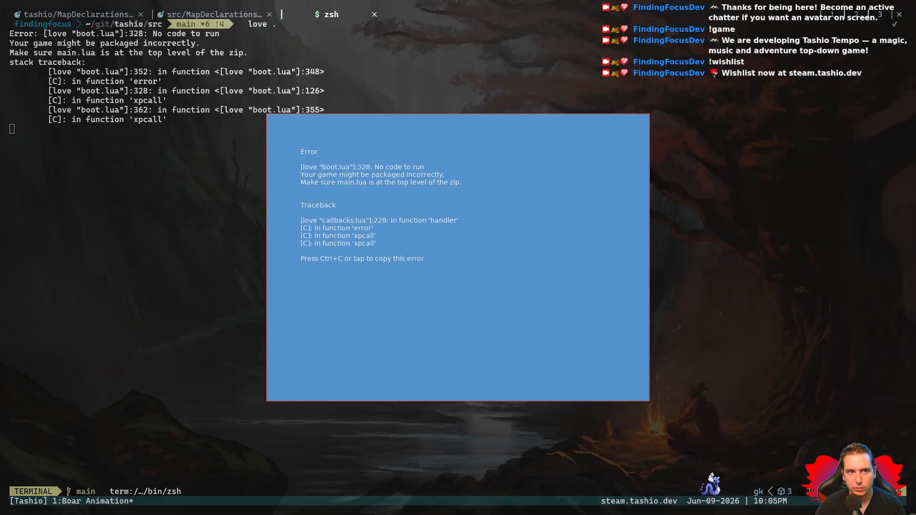
{"action": "key", "text": "Escape"}
{"action": "type", "text": "ex"}
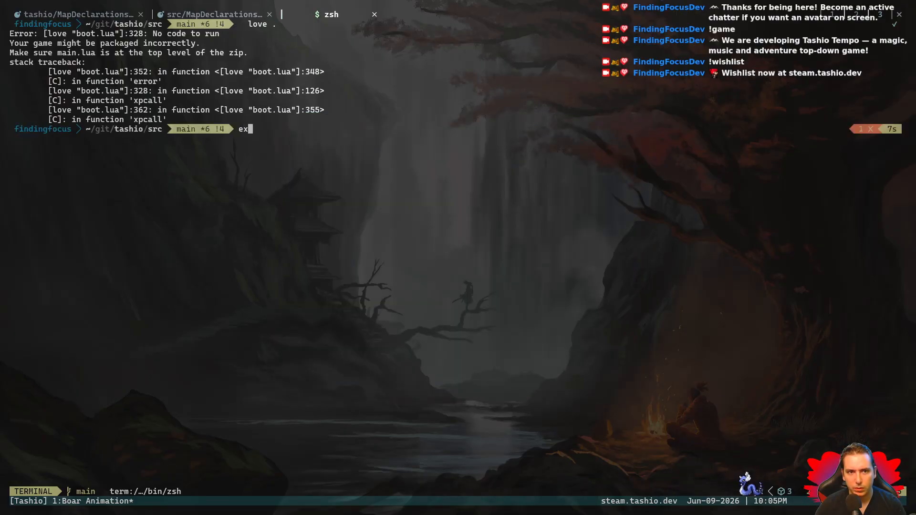
{"action": "type", "text": "it"}
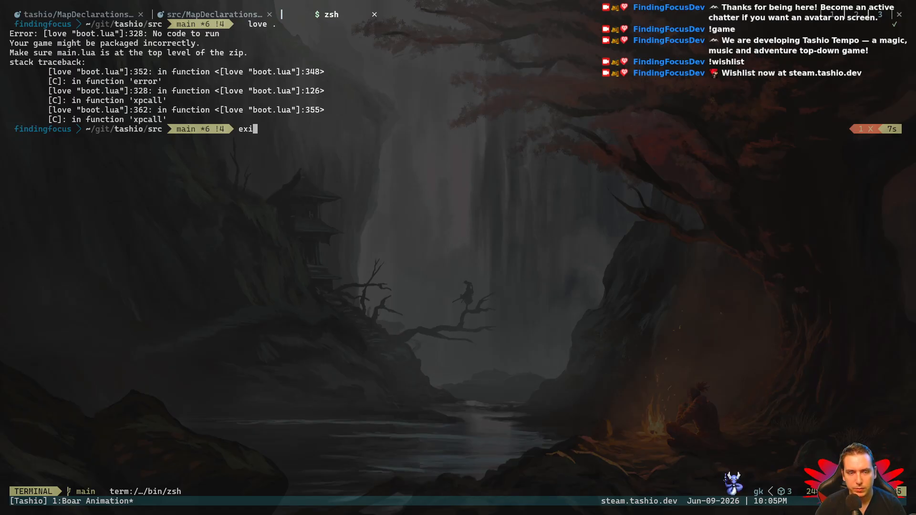
- Open ~/.zshrc in nvim from the terminal and examine its aliases and exports
{"action": "type", "text": "nvim ~/.zsh"}
{"action": "key", "text": "Tab"}
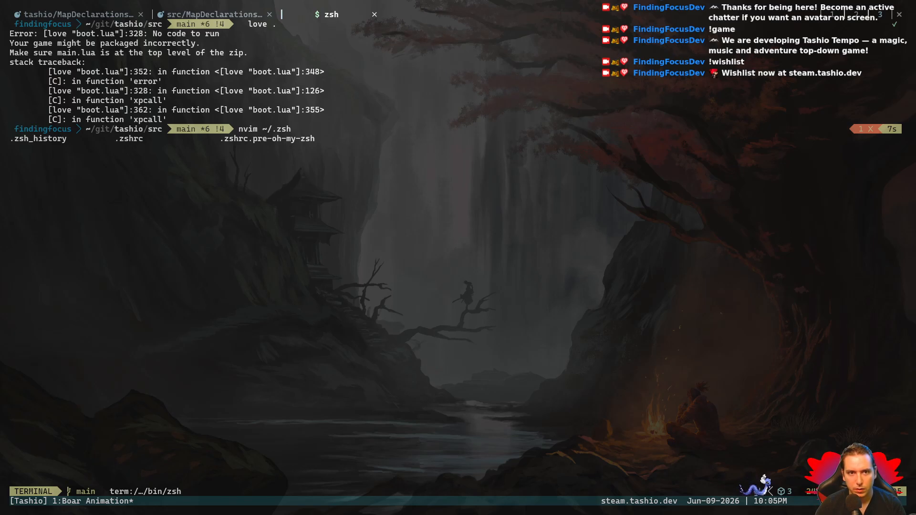
{"action": "type", "text": "rc"}
{"action": "key", "text": "Return"}
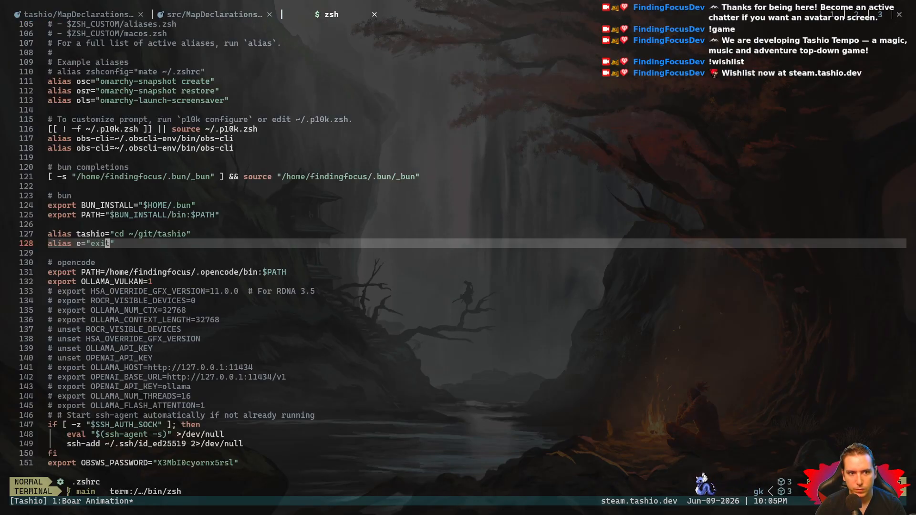
{"action": "key", "text": "j"}
{"action": "key", "text": "j"}
{"action": "key", "text": "j"}
{"action": "key", "text": "j"}
{"action": "key", "text": "j"}
{"action": "key", "text": "j"}
{"action": "key", "text": "j"}
{"action": "key", "text": "j"}
{"action": "key", "text": "j"}
{"action": "key", "text": "j"}
{"action": "key", "text": "j"}
{"action": "key", "text": "j"}
{"action": "key", "text": "j"}
{"action": "key", "text": "j"}
{"action": "key", "text": "j"}
{"action": "key", "text": "j"}
{"action": "key", "text": "j"}
{"action": "key", "text": "j"}
{"action": "key", "text": "j"}
{"action": "key", "text": "j"}
{"action": "key", "text": "j"}
{"action": "key", "text": "k"}
{"action": "key", "text": "k"}
{"action": "key", "text": "k"}
{"action": "key", "text": "k"}
{"action": "key", "text": "k"}
{"action": "key", "text": "k"}
{"action": "key", "text": "k"}
{"action": "key", "text": "k"}
{"action": "key", "text": "k"}
{"action": "key", "text": "k"}
{"action": "key", "text": "k"}
{"action": "key", "text": "k"}
{"action": "key", "text": "k"}
{"action": "key", "text": "k"}
{"action": "key", "text": "k"}
{"action": "key", "text": "k"}
{"action": "key", "text": "k"}
{"action": "key", "text": "k"}
{"action": "key", "text": "k"}
{"action": "key", "text": "k"}
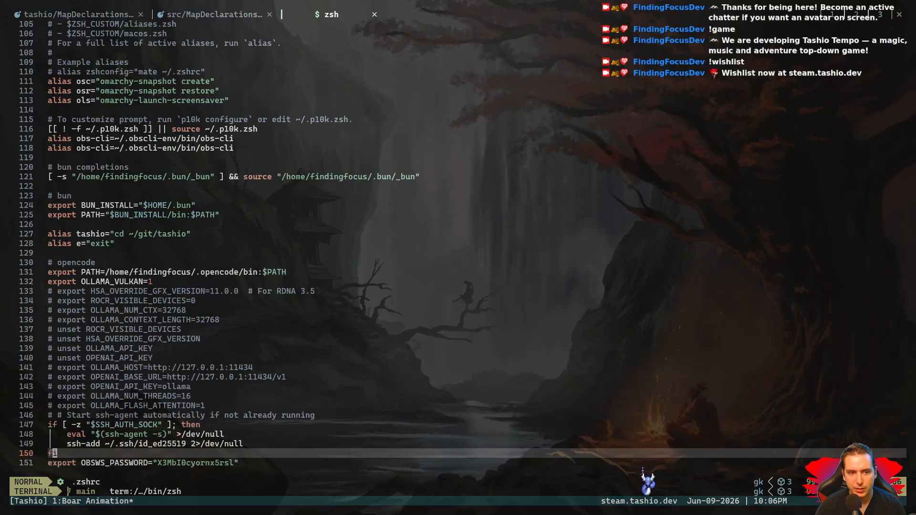
- Close the .zshrc file and the terminal tab to return to src/MapDeclarations.lua
{"action": "key", "text": "space"}
{"action": "key", "text": "b"}
{"action": "key", "text": "d"}
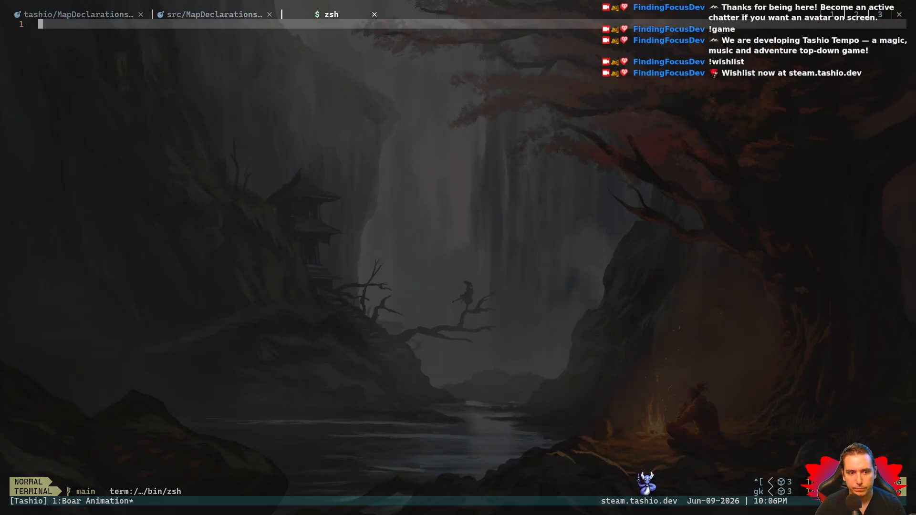
{"action": "type", "text": ":q"}
{"action": "key", "text": "Return"}
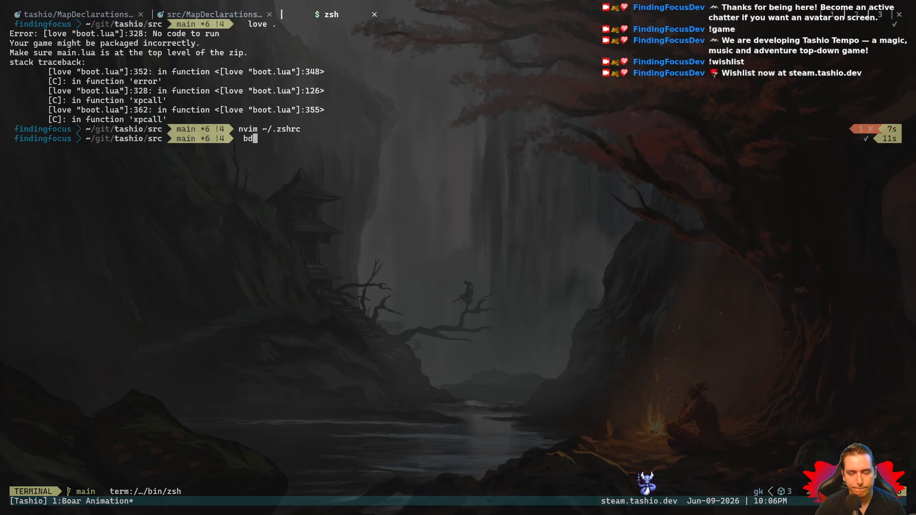
{"action": "left_click", "coordinate": [374, 14]}
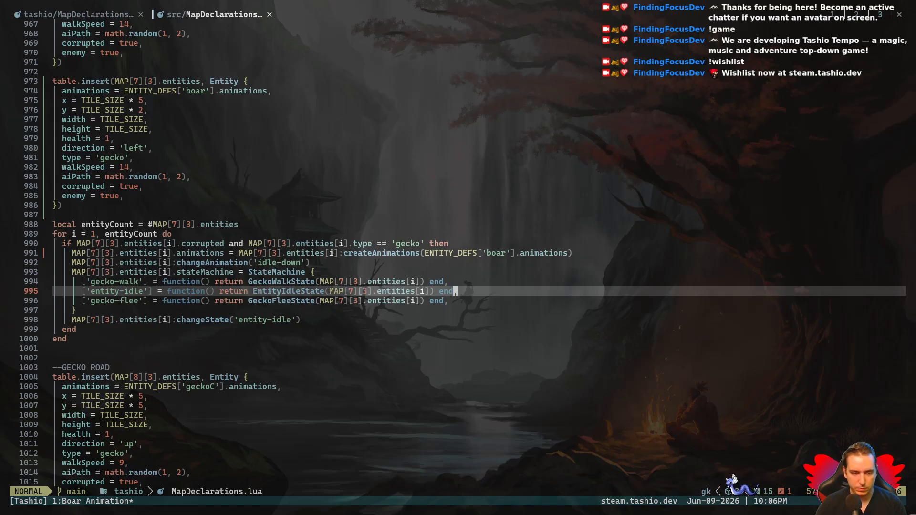
- Split off a terminal pane below the editor, change to ~/.config/nvim, and list its contents
{"action": "key", "text": "ctrl+b"}
{"action": "key", "text": "quotedbl"}
{"action": "type", "text": "cd"}
{"action": "type", "text": "d .c"}
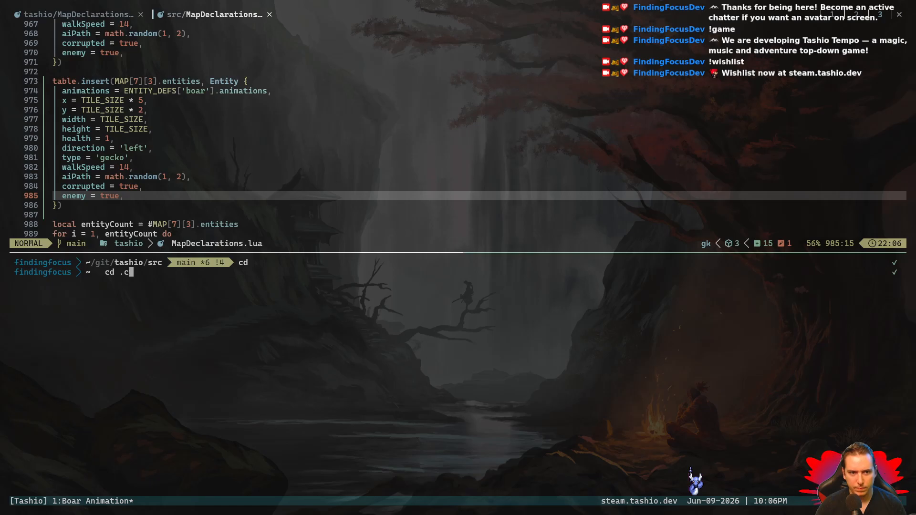
{"action": "type", "text": "onfig/nvim"}
{"action": "key", "text": "Return"}
{"action": "type", "text": "ls"}
{"action": "key", "text": "Return"}
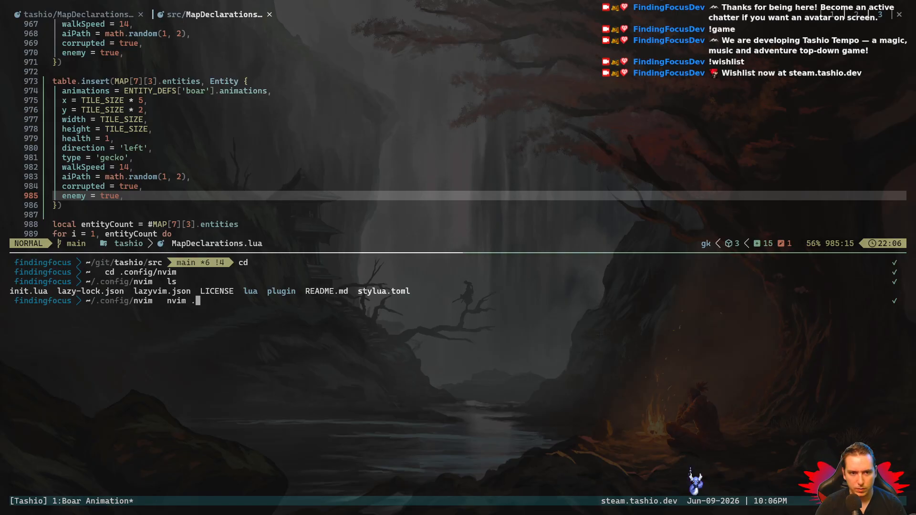
- Open the ~/.config/nvim folder in nvim and browse through its lua directory to open keymaps.lua
{"action": "type", "text": "nvim ."}
{"action": "key", "text": "Return"}
{"action": "key", "text": "j"}
{"action": "key", "text": "j"}
{"action": "key", "text": "j"}
{"action": "key", "text": "j"}
{"action": "key", "text": "j"}
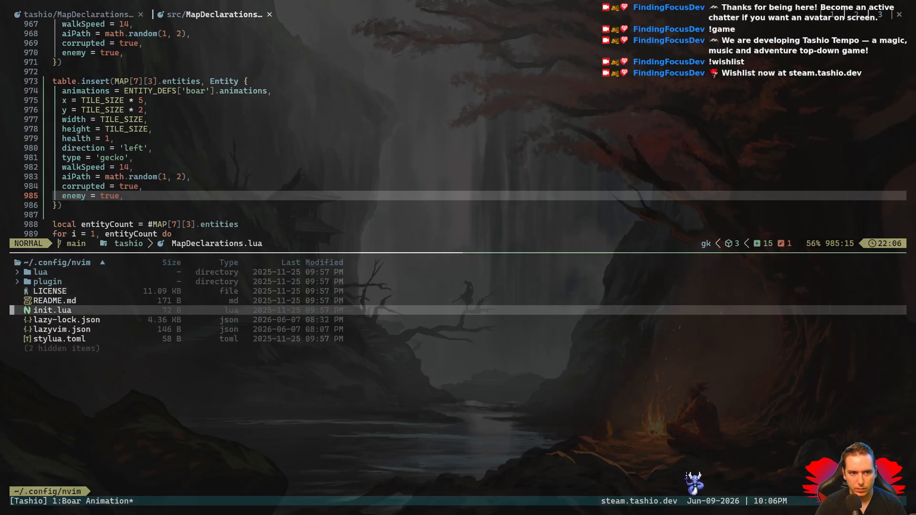
{"action": "key", "text": "j"}
{"action": "key", "text": "j"}
{"action": "key", "text": "k"}
{"action": "key", "text": "k"}
{"action": "key", "text": "k"}
{"action": "key", "text": "k"}
{"action": "key", "text": "k"}
{"action": "key", "text": "l"}
{"action": "key", "text": "k"}
{"action": "key", "text": "l"}
{"action": "key", "text": "j"}
{"action": "key", "text": "l"}
- Find the active <leader>m mapping that runs "love ." in keymaps.lua and begin a line selection there
{"action": "key", "text": "j"}
{"action": "key", "text": "j"}
{"action": "key", "text": "l"}
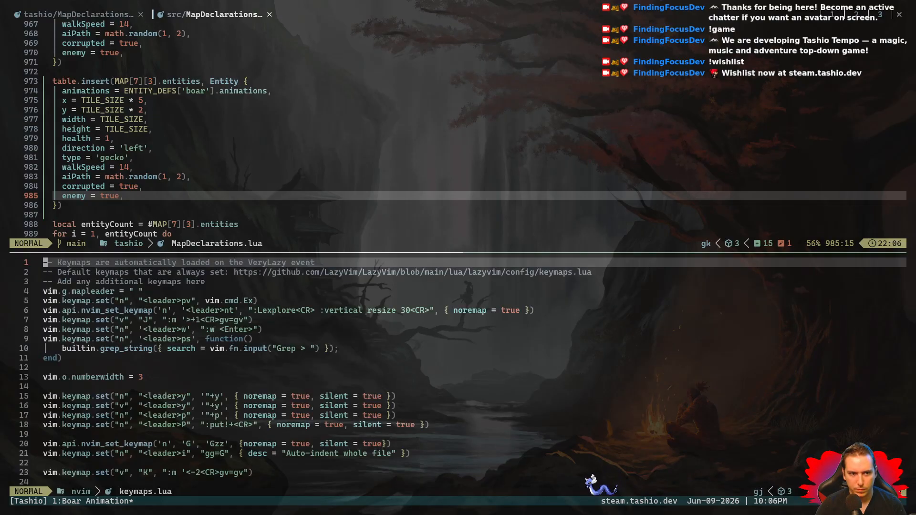
{"action": "key", "text": "j"}
{"action": "key", "text": "j"}
{"action": "key", "text": "j"}
{"action": "key", "text": "j"}
{"action": "key", "text": "j"}
{"action": "key", "text": "j"}
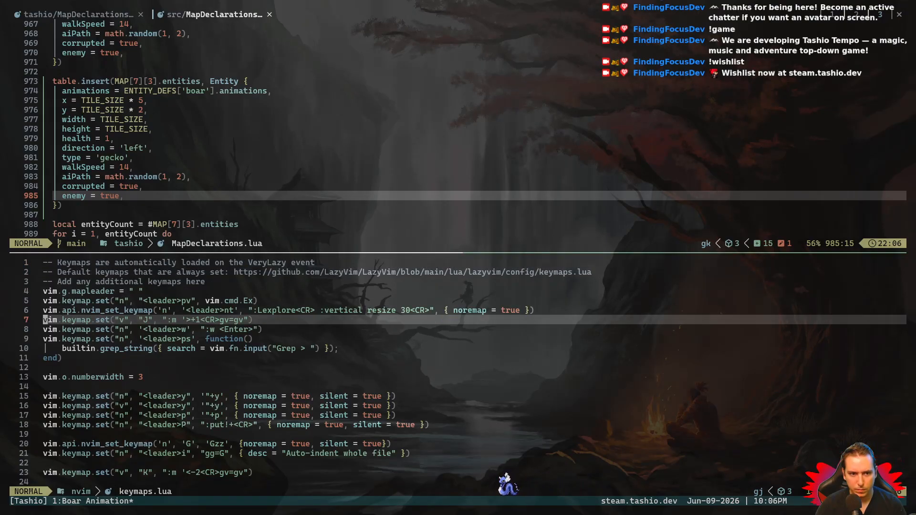
{"action": "key", "text": "j"}
{"action": "key", "text": "j"}
{"action": "key", "text": "j"}
{"action": "key", "text": "j"}
{"action": "key", "text": "j"}
{"action": "key", "text": "j"}
{"action": "key", "text": "j"}
{"action": "key", "text": "j"}
{"action": "key", "text": "j"}
{"action": "key", "text": "j"}
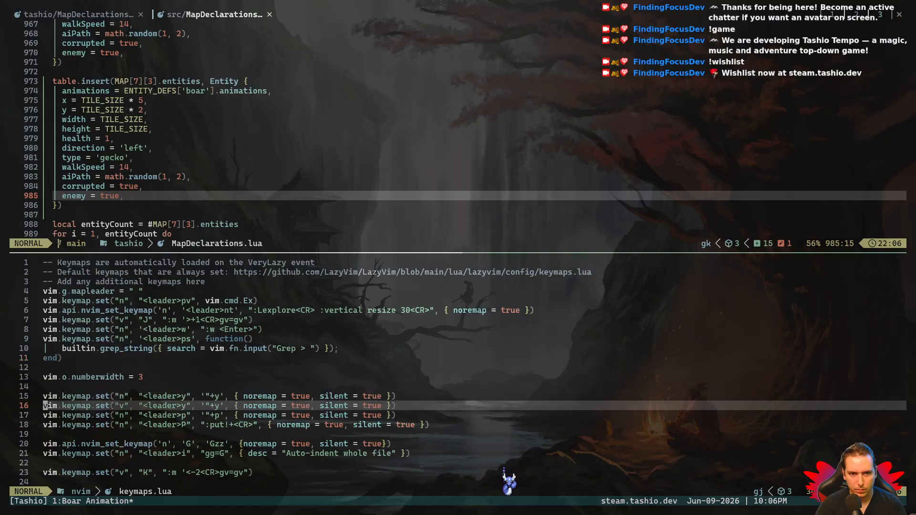
{"action": "key", "text": "ctrl+d"}
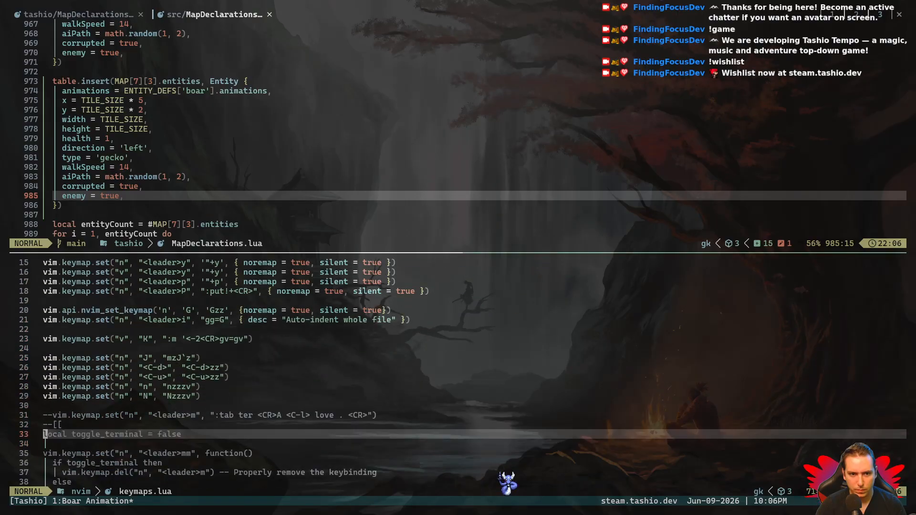
{"action": "key", "text": "j"}
{"action": "key", "text": "j"}
{"action": "key", "text": "j"}
{"action": "key", "text": "j"}
{"action": "key", "text": "j"}
{"action": "key", "text": "j"}
{"action": "key", "text": "j"}
{"action": "key", "text": "j"}
{"action": "key", "text": "j"}
{"action": "key", "text": "j"}
{"action": "key", "text": "j"}
{"action": "key", "text": "j"}
{"action": "key", "text": "j"}
{"action": "key", "text": "j"}
{"action": "key", "text": "j"}
{"action": "key", "text": "j"}
{"action": "key", "text": "j"}
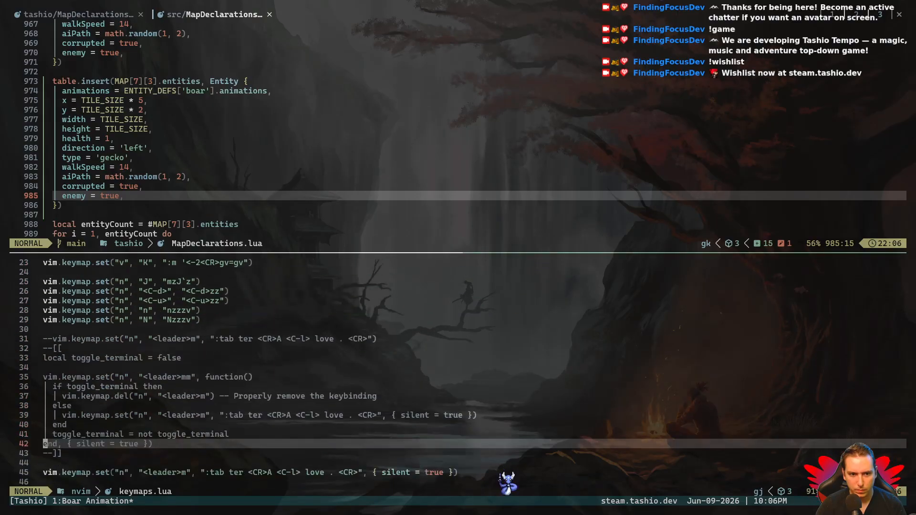
{"action": "key", "text": "k"}
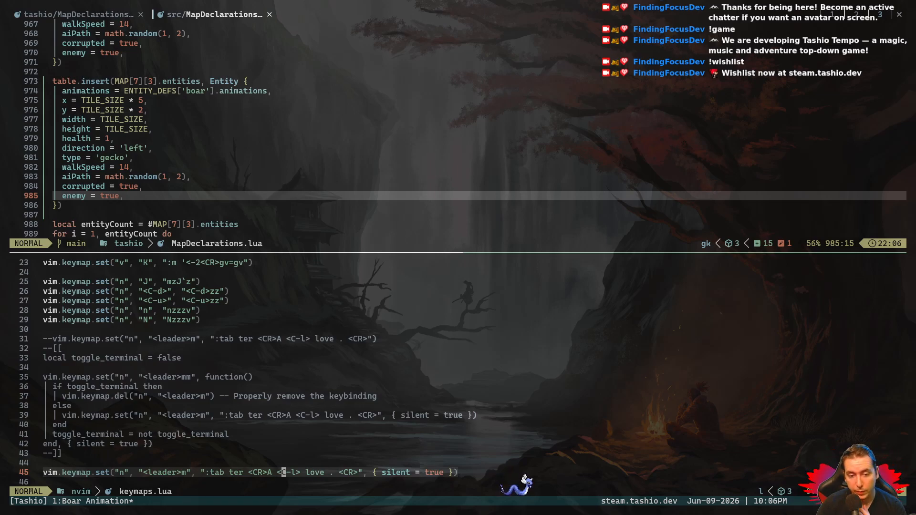
{"action": "key", "text": "shift+v"}
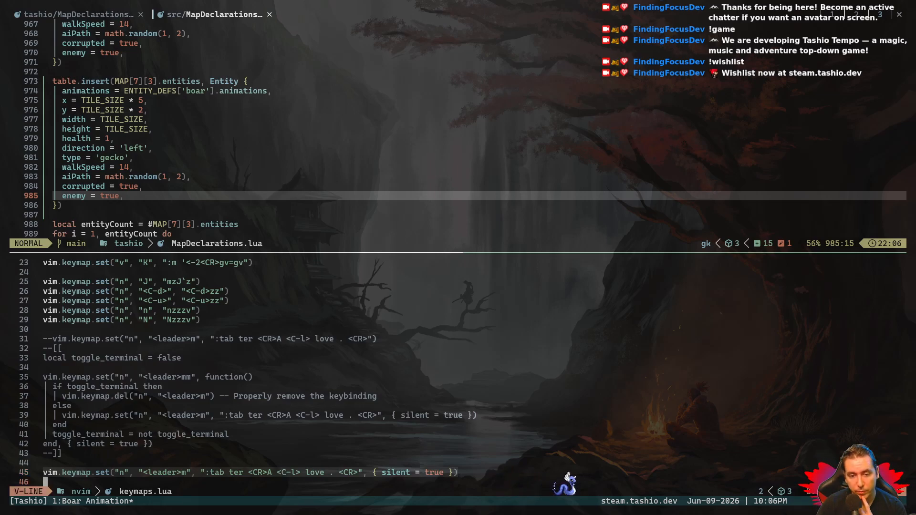
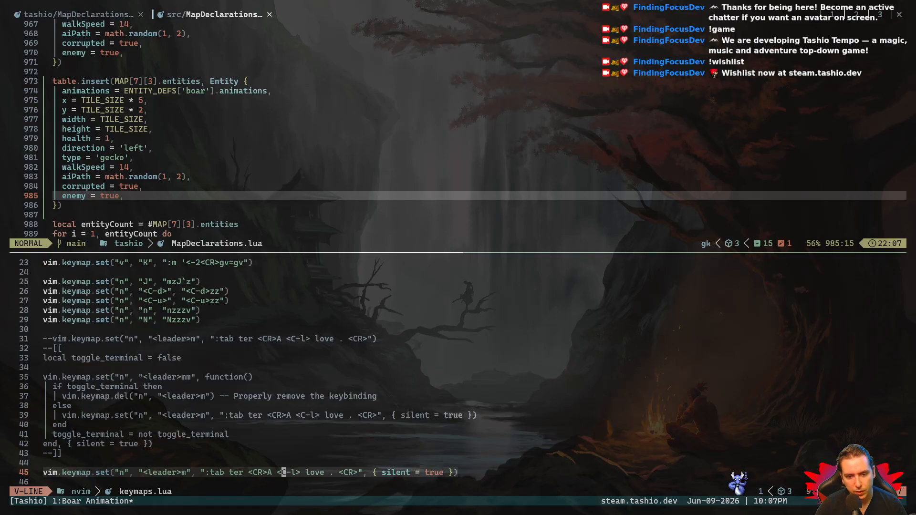
- Insert "tashio <CR>" before <C-l> in the active <leader>m mapping, save keymaps.lua, and quit that nvim session
{"action": "key", "text": "h"}
{"action": "key", "text": "h"}
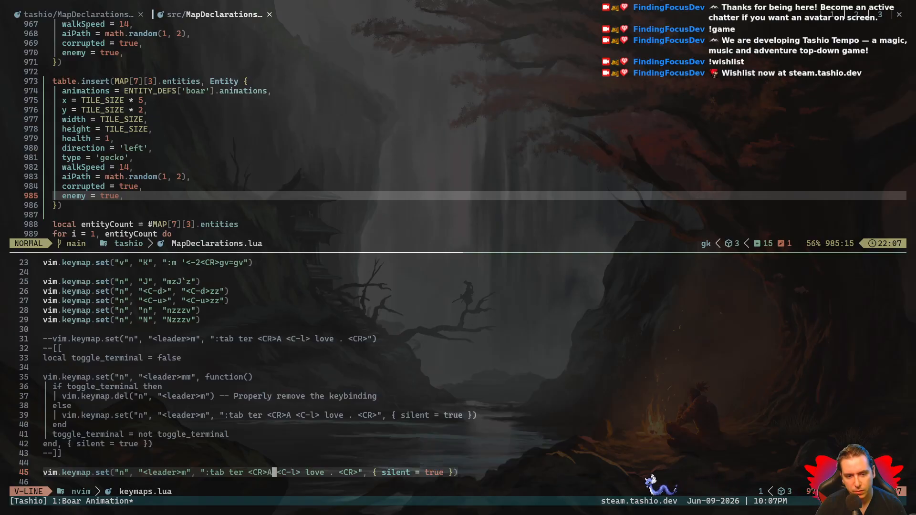
{"action": "key", "text": "shift+e"}
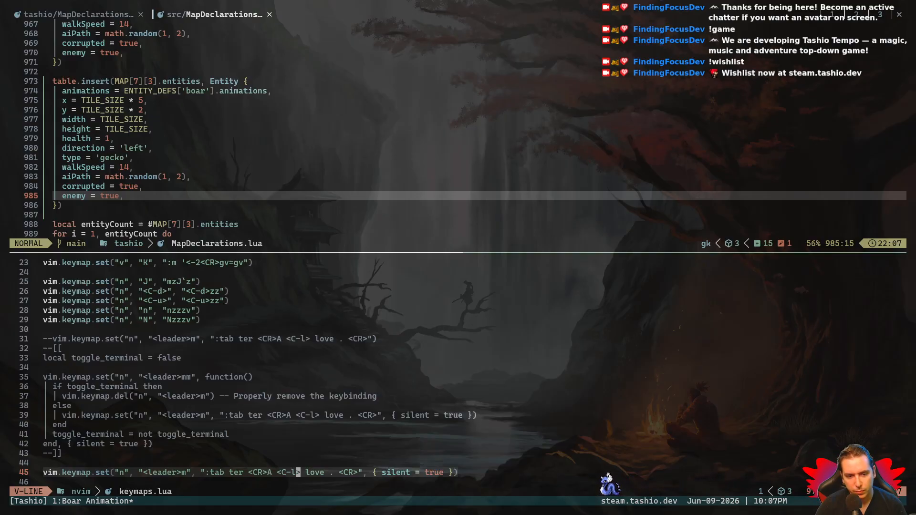
{"action": "key", "text": "Escape"}
{"action": "key", "text": "h"}
{"action": "key", "text": "h"}
{"action": "key", "text": "h"}
{"action": "key", "text": "h"}
{"action": "type", "text": "itashio "}
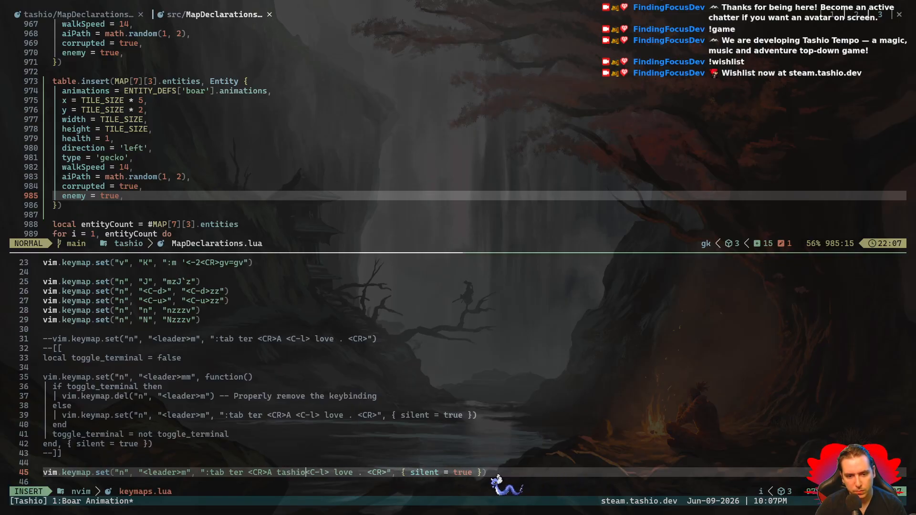
{"action": "type", "text": "<CR/"}
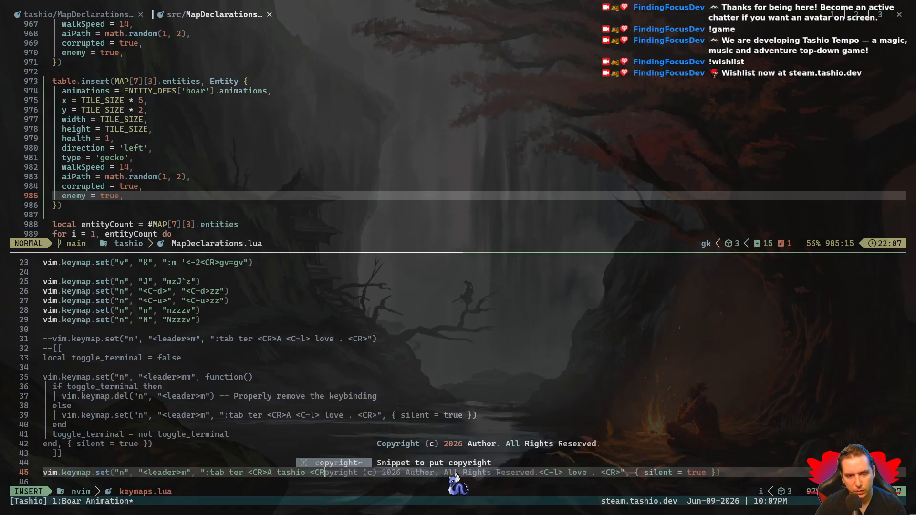
{"action": "key", "text": "BackSpace"}
{"action": "type", "text": ">"}
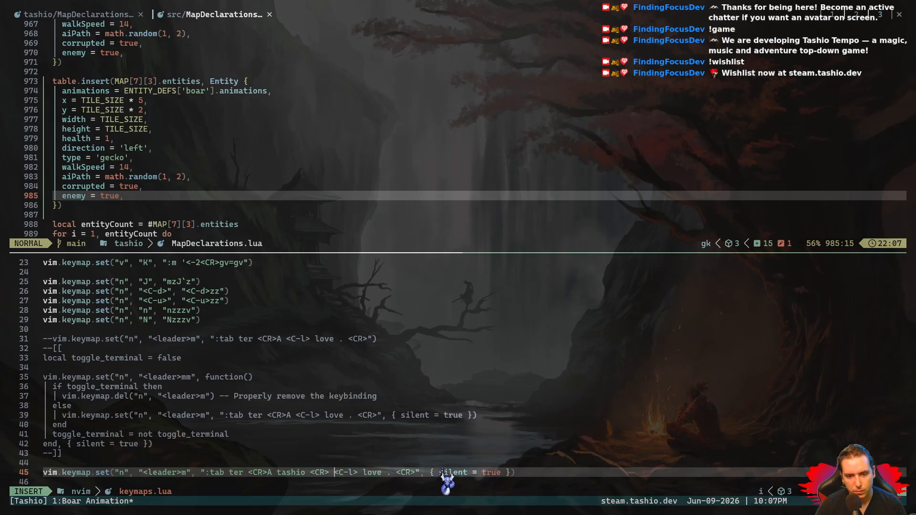
{"action": "key", "text": "space"}
{"action": "key", "text": "w"}
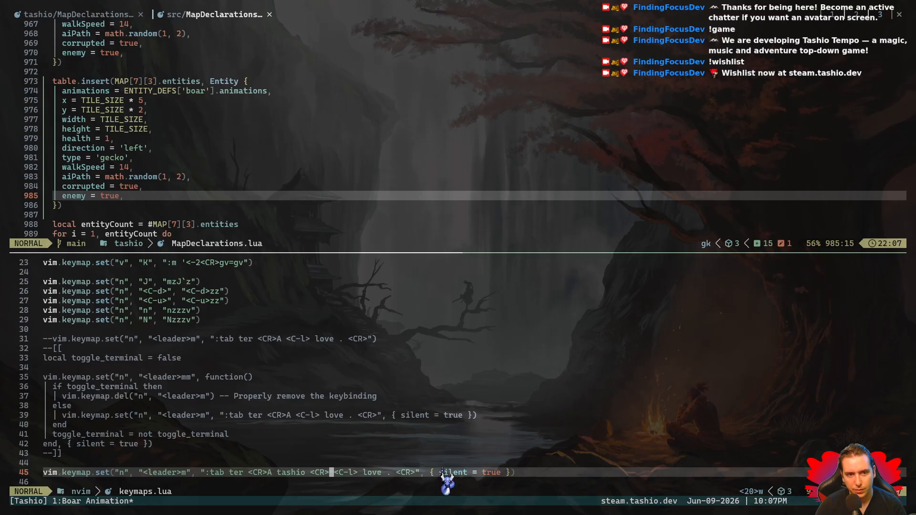
{"action": "type", "text": ":q"}
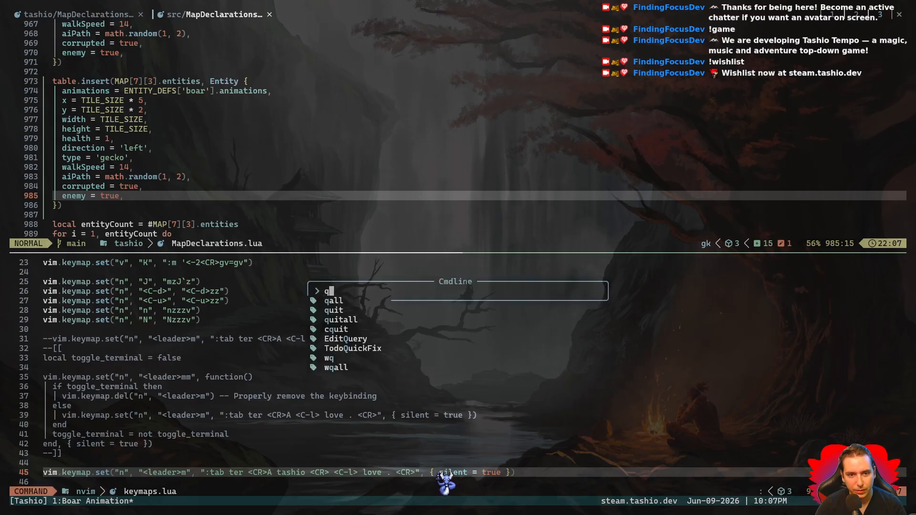
{"action": "key", "text": "Return"}
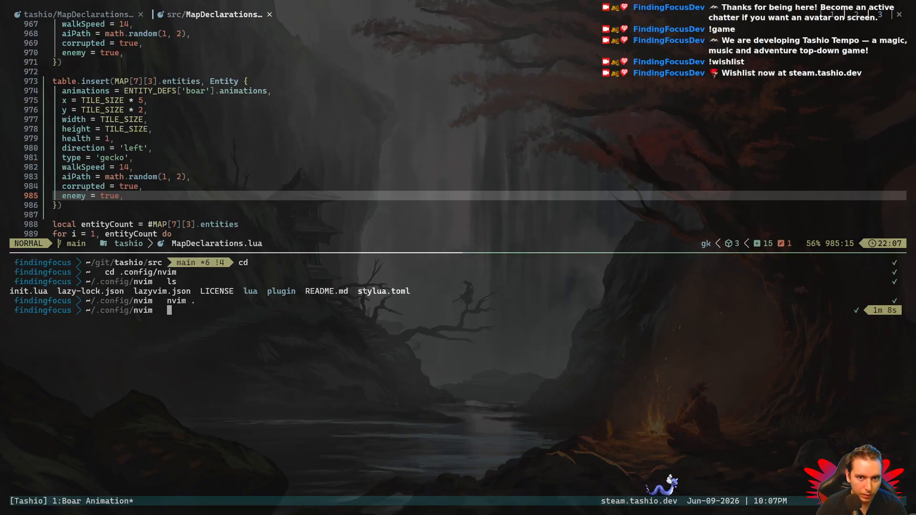
{"action": "key", "text": "ctrl+b"}
{"action": "key", "text": "slash"}
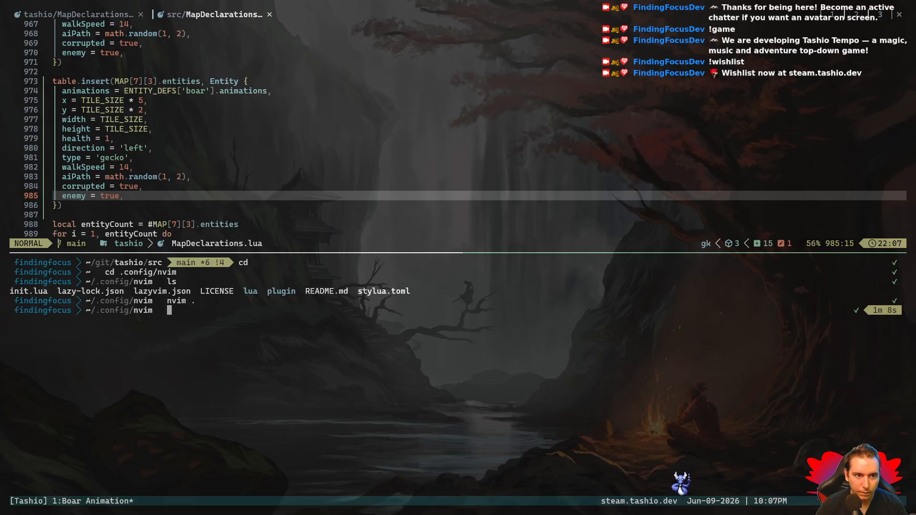
{"action": "key", "text": "BackSpace"}
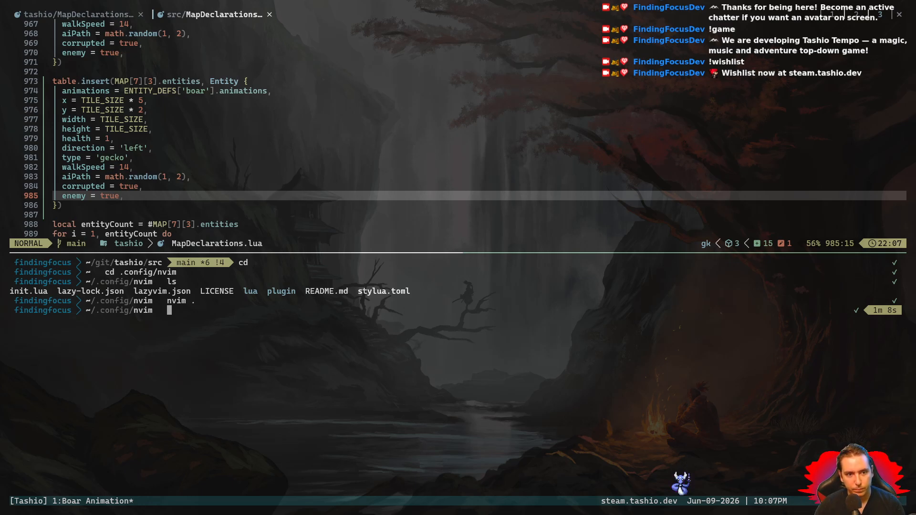
{"action": "key", "text": "BackSpace"}
{"action": "key", "text": "BackSpace"}
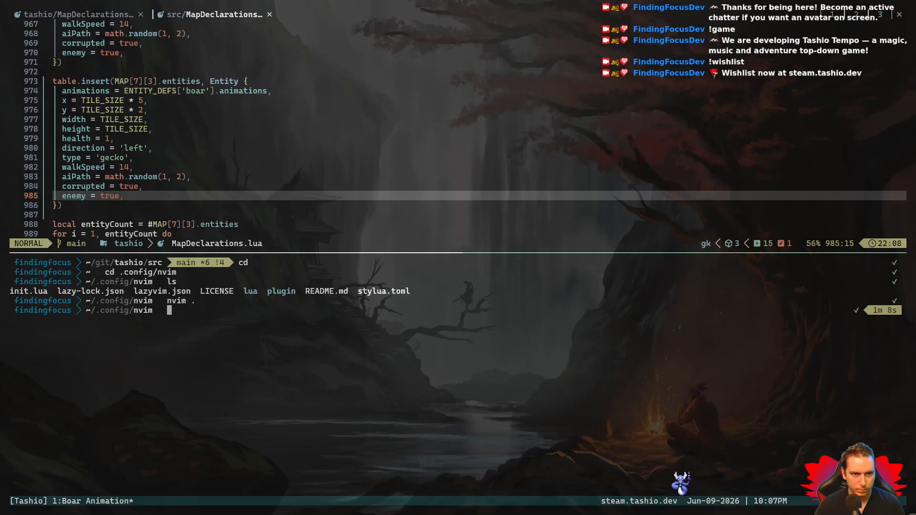
{"action": "key", "text": "ctrl+b"}
{"action": "key", "text": "colon"}
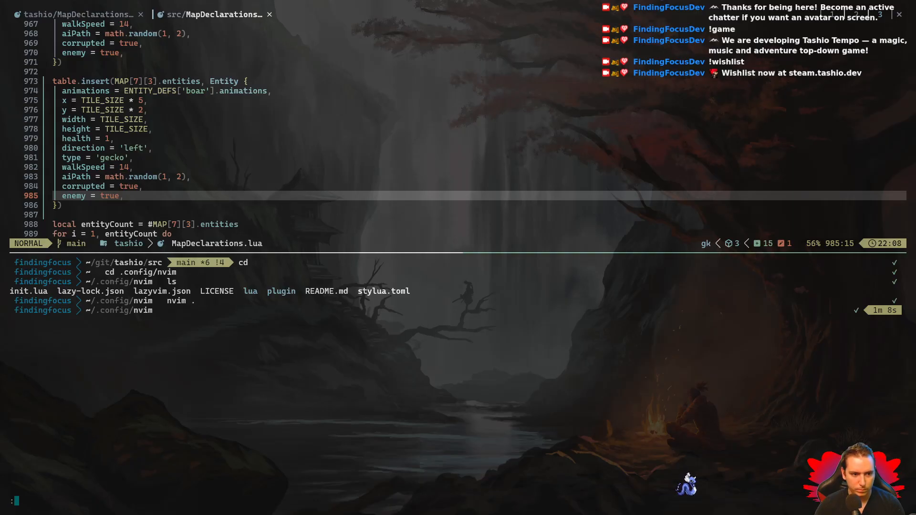
{"action": "key", "text": "Escape"}
{"action": "type", "text": "jkjkj"}
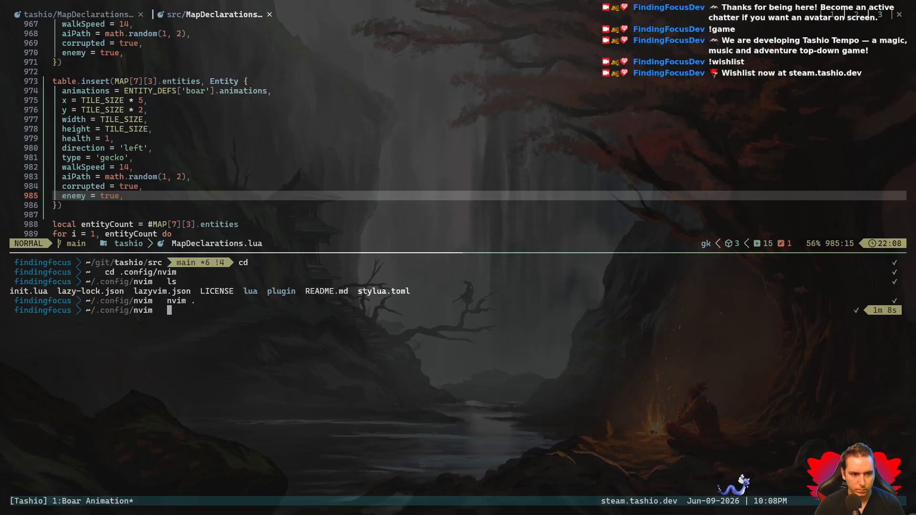
- Close the terminal pane below the editor and launch the game from MapDeclarations.lua
{"action": "key", "text": "ctrl+b"}
{"action": "key", "text": "x"}
{"action": "key", "text": "y"}
{"action": "key", "text": "F5"}
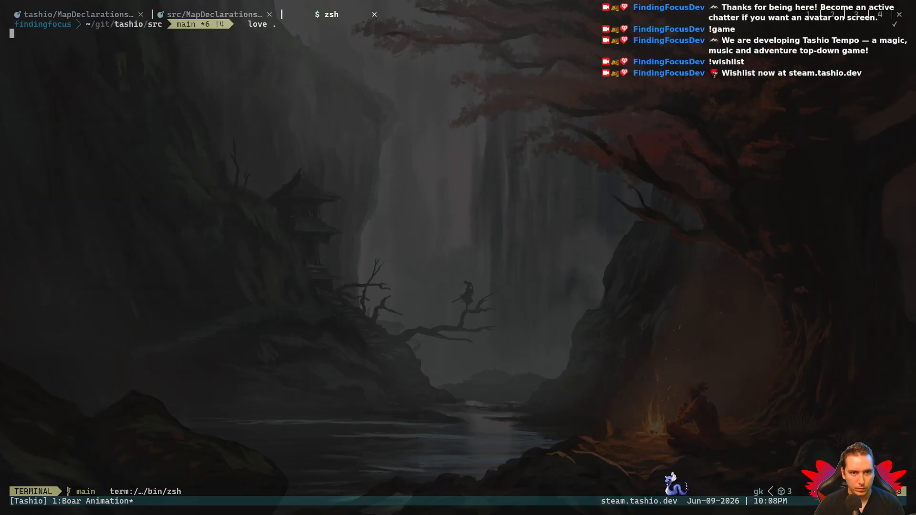
- Stop the game run and exit its terminal tab to return to src/MapDeclarations.lua
{"action": "key", "text": "Escape"}
{"action": "type", "text": "exit"}
{"action": "key", "text": "Return"}
{"action": "key", "text": "Return"}
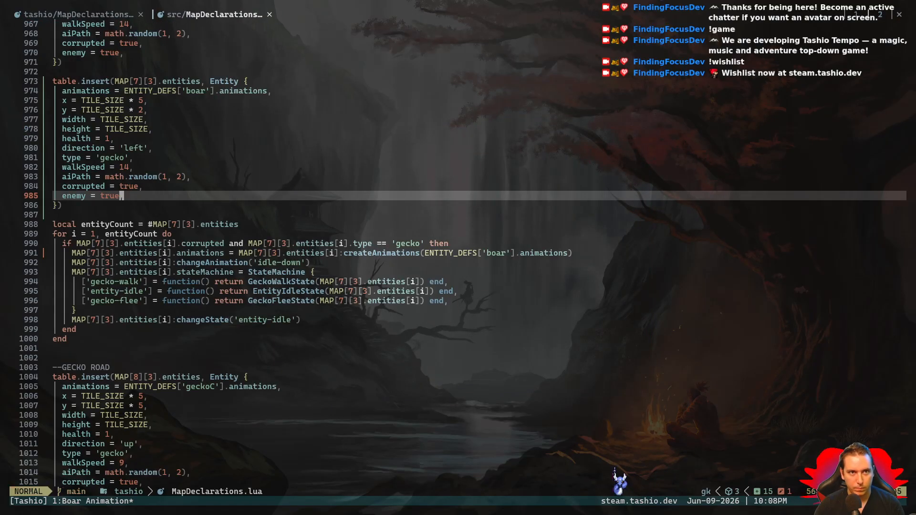
- Quit the editor, restart nvim on the ~/git/tashio project folder, and reopen MapDeclarations.lua
{"action": "key", "text": "colon"}
{"action": "type", "text": "q"}
{"action": "key", "text": "Return"}
{"action": "key", "text": "colon"}
{"action": "type", "text": "q"}
{"action": "key", "text": "Return"}
{"action": "type", "text": "nvim ."}
{"action": "key", "text": "Return"}
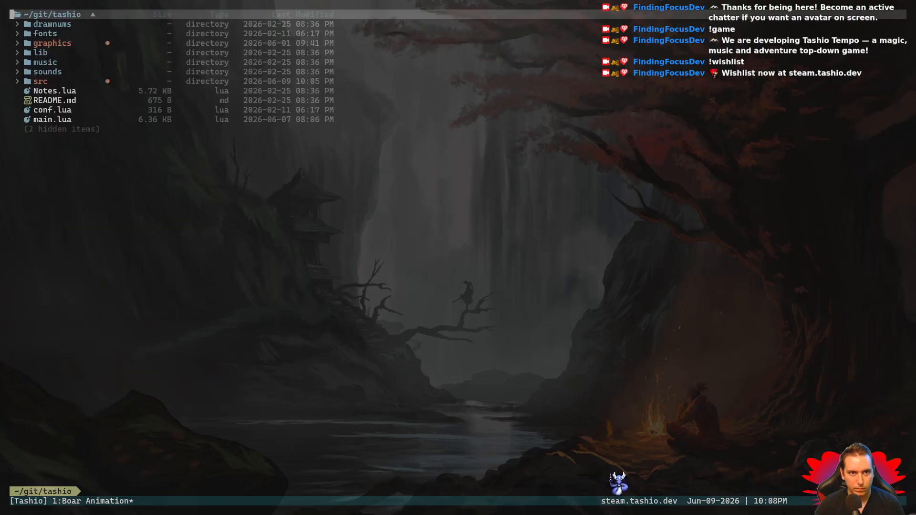
{"action": "key", "text": "Return"}
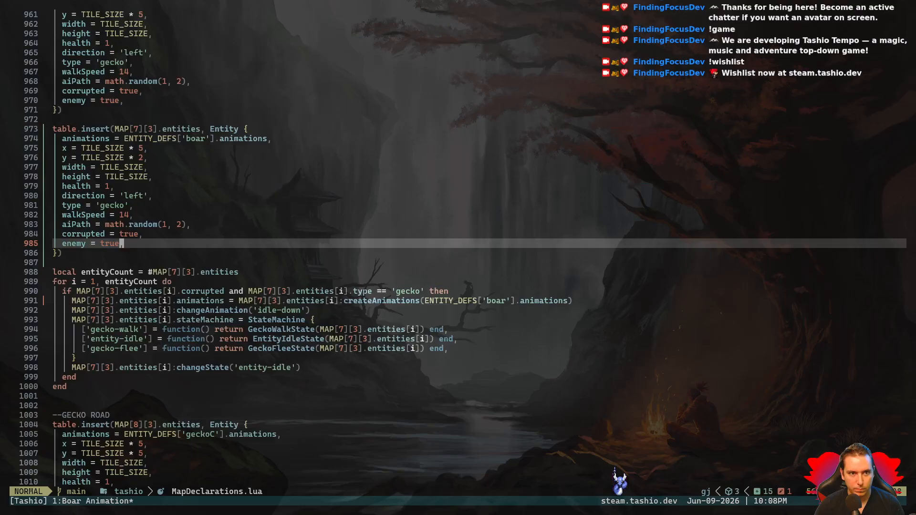
- Launch the game from the project root, start play, and walk toward the MAP[7][3] test area
{"action": "key", "text": "space"}
{"action": "key", "text": "r"}
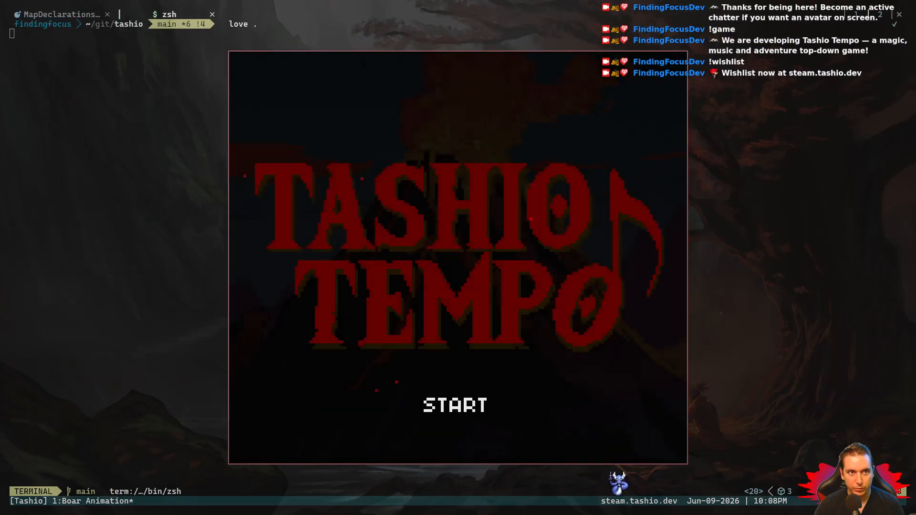
{"action": "key", "text": "Return"}
{"action": "key", "text": "Left"}
{"action": "key", "text": "Up"}
{"action": "key", "text": "Left"}
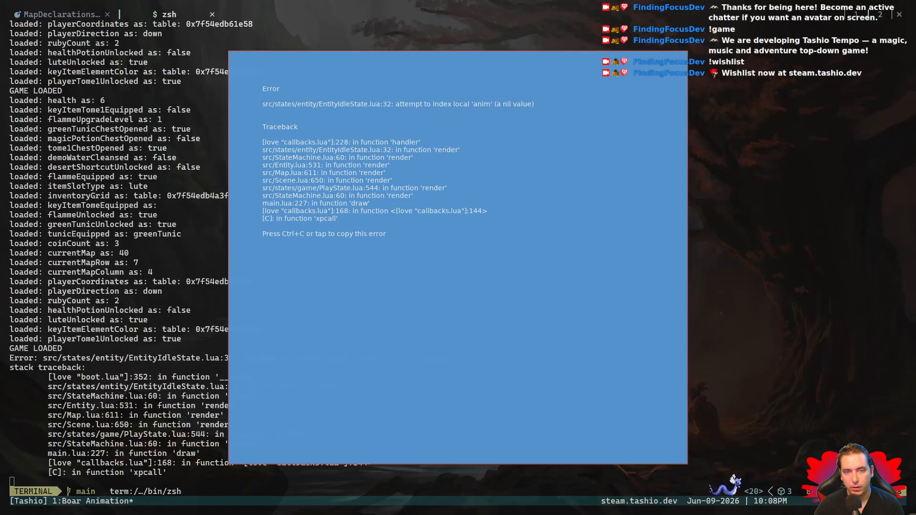
- Close the running game and exit its terminal tab to get back to the map code
{"action": "key", "text": "Escape"}
{"action": "type", "text": "exit"}
{"action": "key", "text": "Return"}
{"action": "key", "text": "Return"}
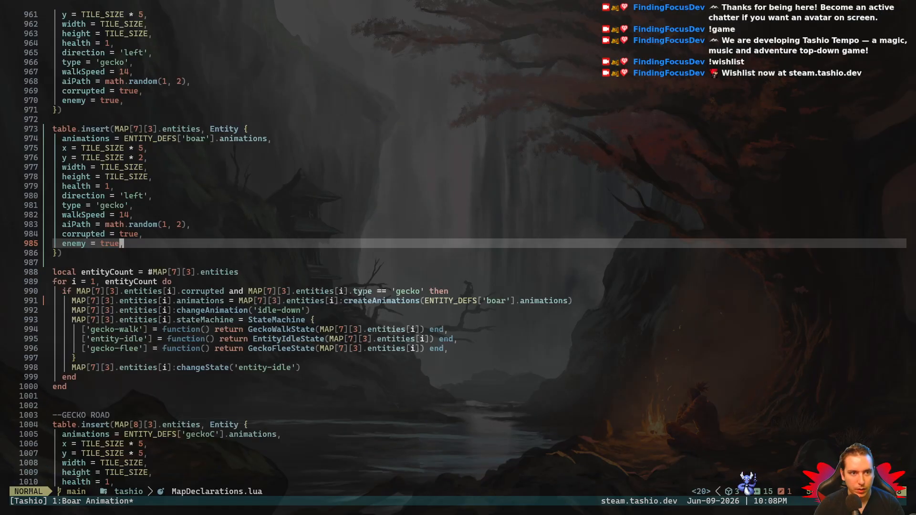
- Search the project files for "en" and open src/entity_defs.lua
{"action": "key", "text": "ctrl+e"}
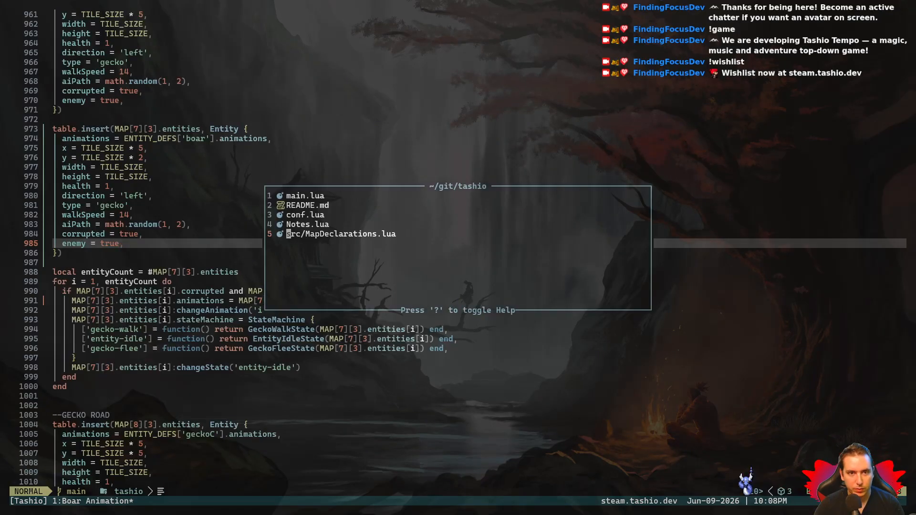
{"action": "key", "text": "Return"}
{"action": "key", "text": "space"}
{"action": "key", "text": "space"}
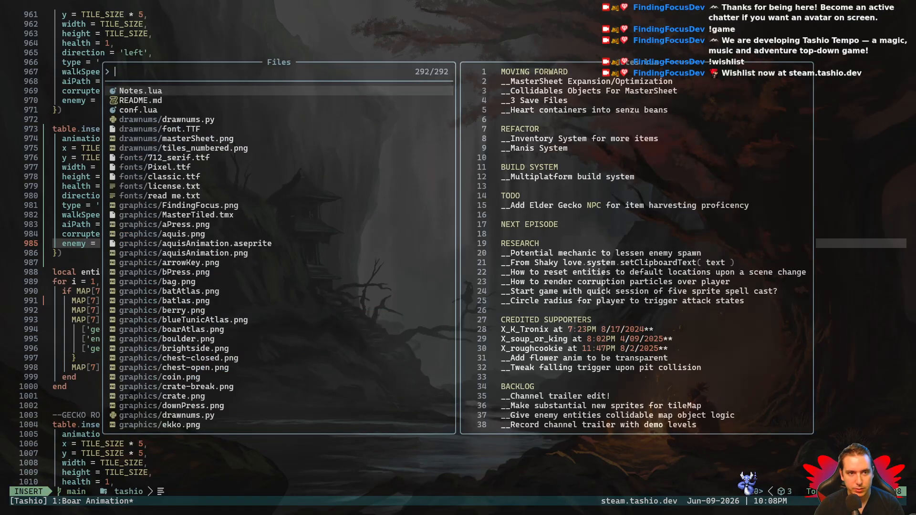
{"action": "type", "text": "en"}
{"action": "key", "text": "Down"}
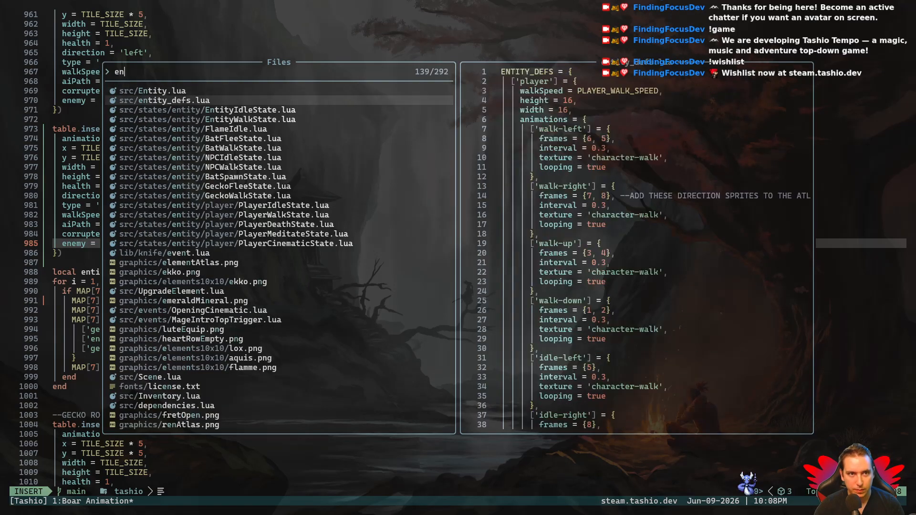
{"action": "key", "text": "Return"}
- Copy the whole 'idle-up' animation block from the 'geckoC' definition in entity_defs.lua
{"action": "key", "text": "k"}
{"action": "key", "text": "k"}
{"action": "key", "text": "k"}
{"action": "key", "text": "k"}
{"action": "key", "text": "k"}
{"action": "key", "text": "k"}
{"action": "key", "text": "k"}
{"action": "key", "text": "k"}
{"action": "key", "text": "k"}
{"action": "key", "text": "k"}
{"action": "key", "text": "k"}
{"action": "key", "text": "k"}
{"action": "key", "text": "k"}
{"action": "key", "text": "k"}
{"action": "key", "text": "k"}
{"action": "key", "text": "k"}
{"action": "key", "text": "k"}
{"action": "key", "text": "k"}
{"action": "key", "text": "k"}
{"action": "key", "text": "k"}
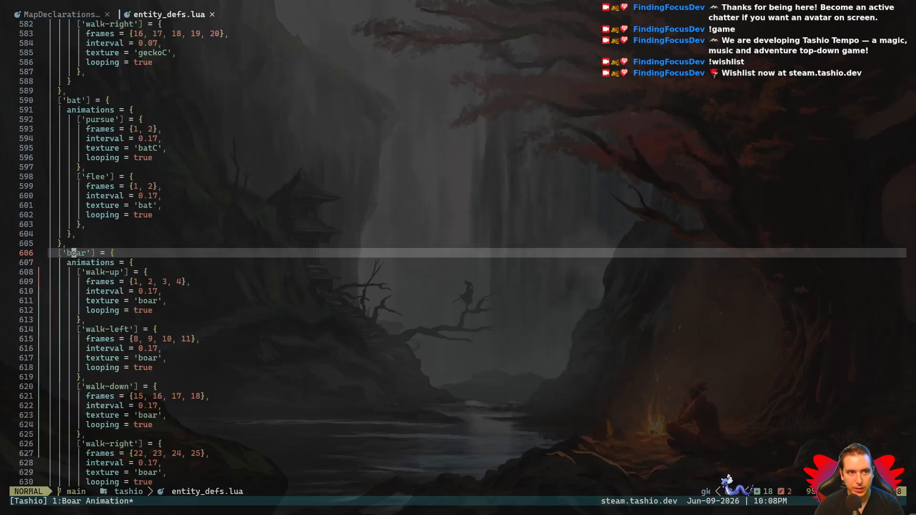
{"action": "key", "text": "k"}
{"action": "key", "text": "k"}
{"action": "key", "text": "k"}
{"action": "key", "text": "k"}
{"action": "key", "text": "k"}
{"action": "key", "text": "k"}
{"action": "key", "text": "k"}
{"action": "key", "text": "k"}
{"action": "key", "text": "k"}
{"action": "key", "text": "k"}
{"action": "key", "text": "k"}
{"action": "key", "text": "k"}
{"action": "key", "text": "k"}
{"action": "key", "text": "k"}
{"action": "key", "text": "k"}
{"action": "key", "text": "k"}
{"action": "key", "text": "k"}
{"action": "key", "text": "k"}
{"action": "key", "text": "k"}
{"action": "key", "text": "k"}
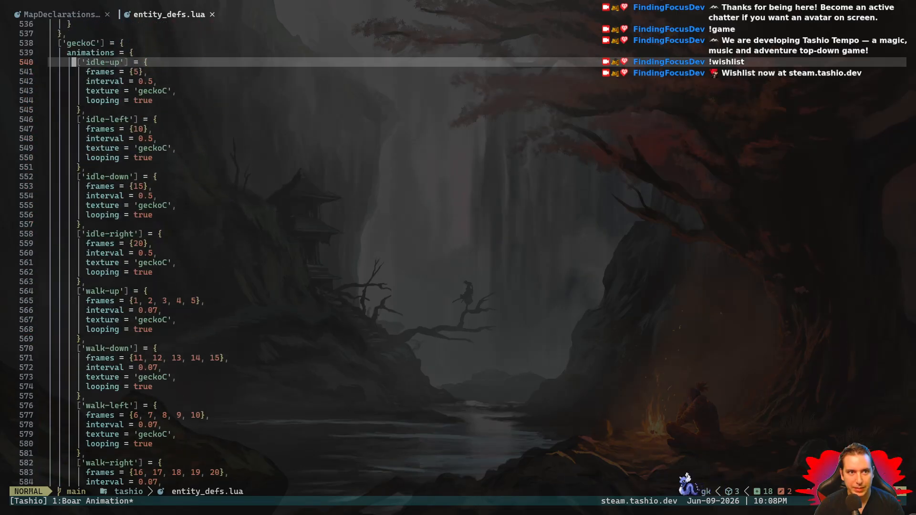
{"action": "key", "text": "j"}
{"action": "key", "text": "j"}
{"action": "key", "text": "j"}
{"action": "key", "text": "j"}
{"action": "key", "text": "j"}
{"action": "key", "text": "j"}
{"action": "key", "text": "j"}
{"action": "key", "text": "j"}
{"action": "key", "text": "j"}
{"action": "key", "text": "j"}
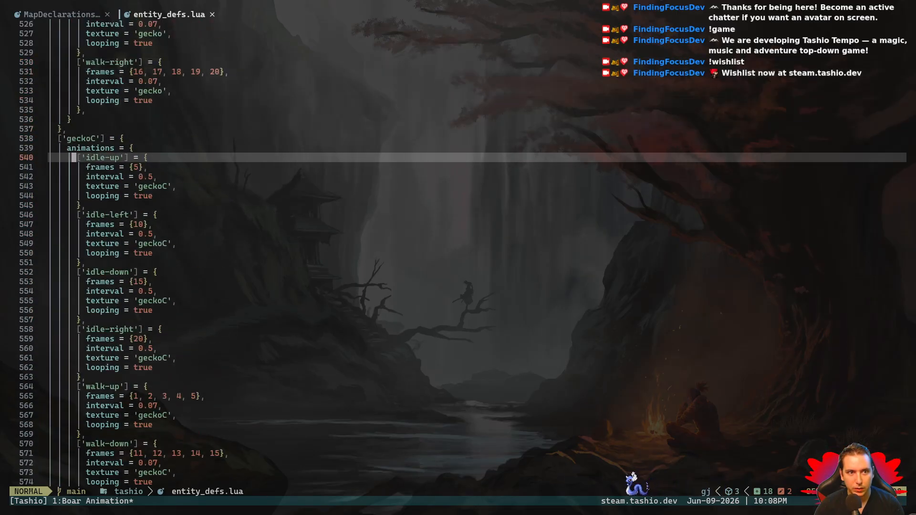
{"action": "key", "text": "$"}
{"action": "key", "text": "Escape"}
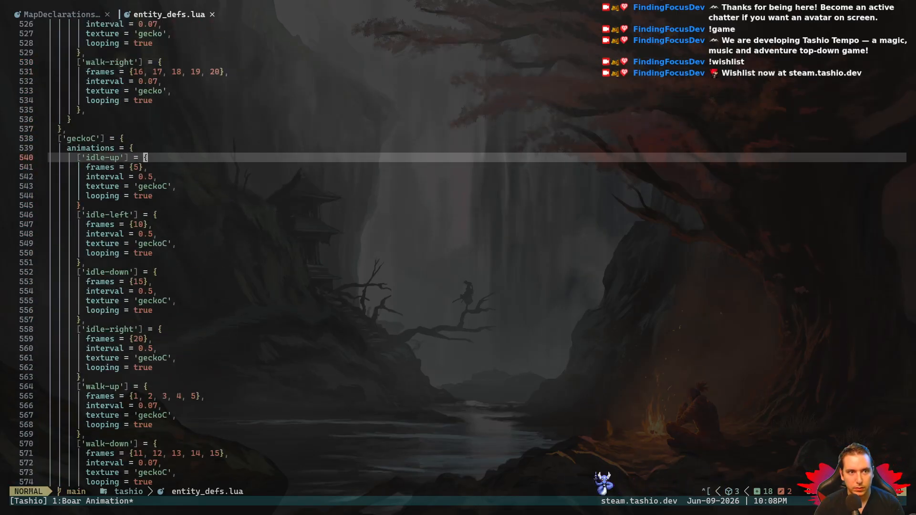
{"action": "key", "text": "V"}
{"action": "key", "text": "j"}
{"action": "key", "text": "j"}
{"action": "key", "text": "j"}
{"action": "key", "text": "j"}
{"action": "key", "text": "j"}
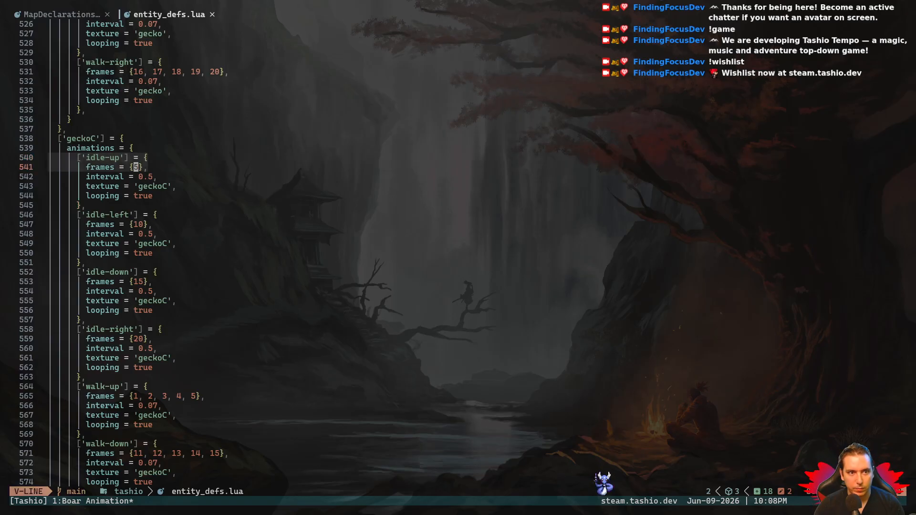
{"action": "key", "text": "y"}
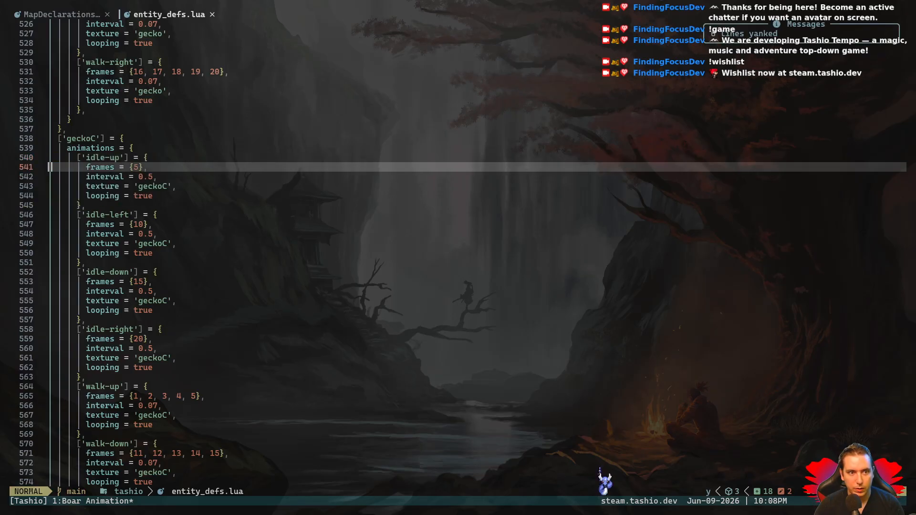
- Paste the copied 'idle-up' block as the first entry of the 'boar' animations, above 'walk-up'
{"action": "key", "text": "j"}
{"action": "key", "text": "j"}
{"action": "key", "text": "j"}
{"action": "key", "text": "j"}
{"action": "key", "text": "j"}
{"action": "key", "text": "j"}
{"action": "key", "text": "j"}
{"action": "key", "text": "j"}
{"action": "key", "text": "j"}
{"action": "key", "text": "j"}
{"action": "key", "text": "j"}
{"action": "key", "text": "j"}
{"action": "key", "text": "j"}
{"action": "key", "text": "j"}
{"action": "key", "text": "j"}
{"action": "key", "text": "j"}
{"action": "key", "text": "j"}
{"action": "key", "text": "j"}
{"action": "key", "text": "j"}
{"action": "key", "text": "j"}
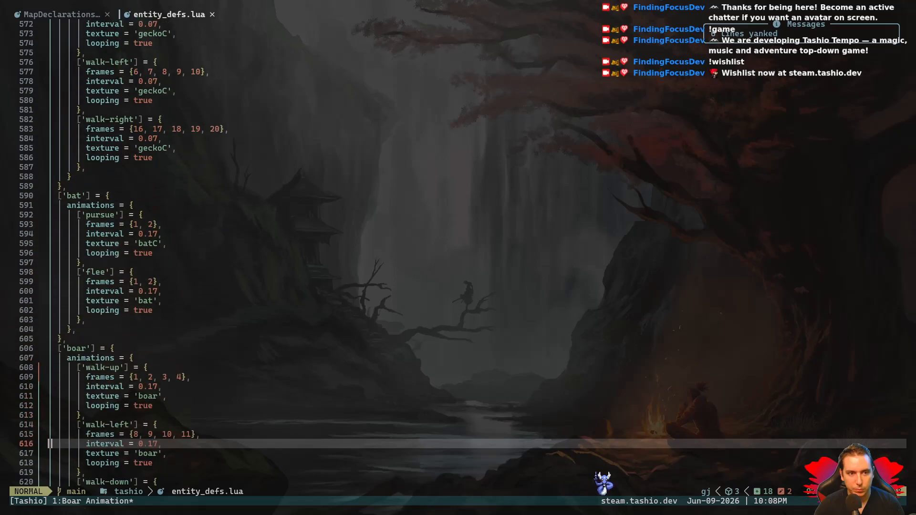
{"action": "key", "text": "k"}
{"action": "key", "text": "k"}
{"action": "key", "text": "k"}
{"action": "key", "text": "k"}
{"action": "key", "text": "k"}
{"action": "key", "text": "k"}
{"action": "key", "text": "k"}
{"action": "key", "text": "k"}
{"action": "key", "text": "k"}
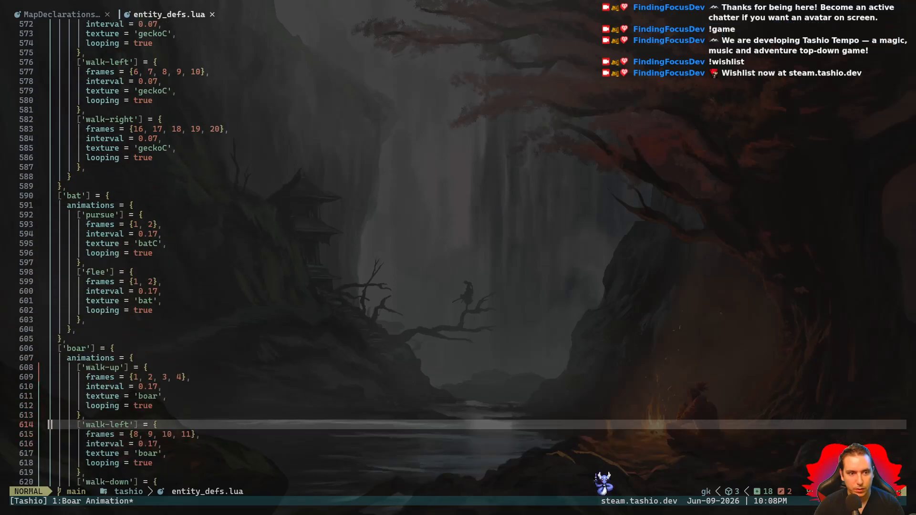
{"action": "key", "text": "p"}
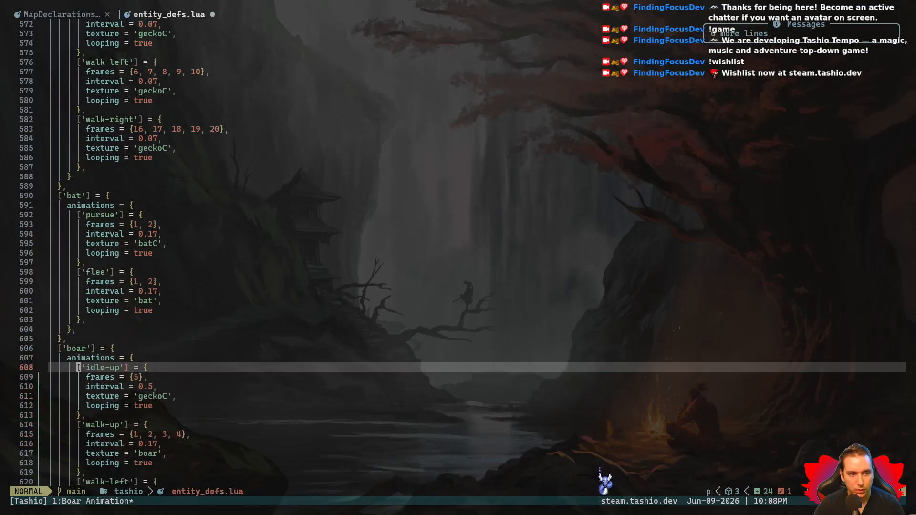
- Set the frames of the boar's 'idle-up' animation to {1} and save entity_defs.lua
{"action": "key", "text": "j"}
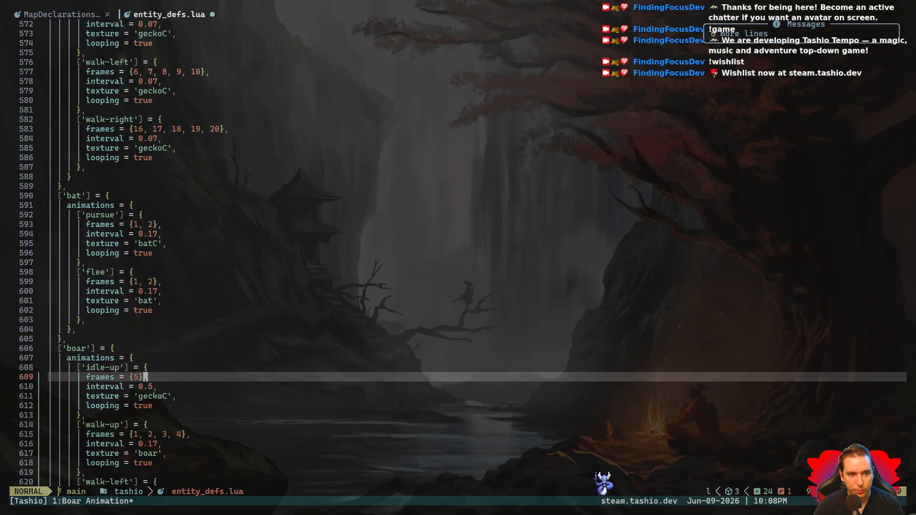
{"action": "key", "text": "i"}
{"action": "key", "text": "BackSpace"}
{"action": "type", "text": "1"}
{"action": "key", "text": "Escape"}
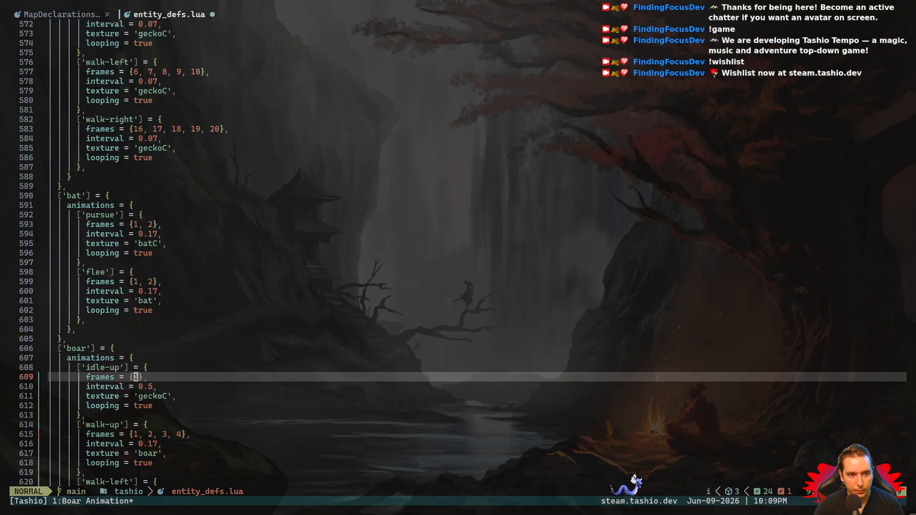
{"action": "type", "text": ":w"}
{"action": "key", "text": "Return"}
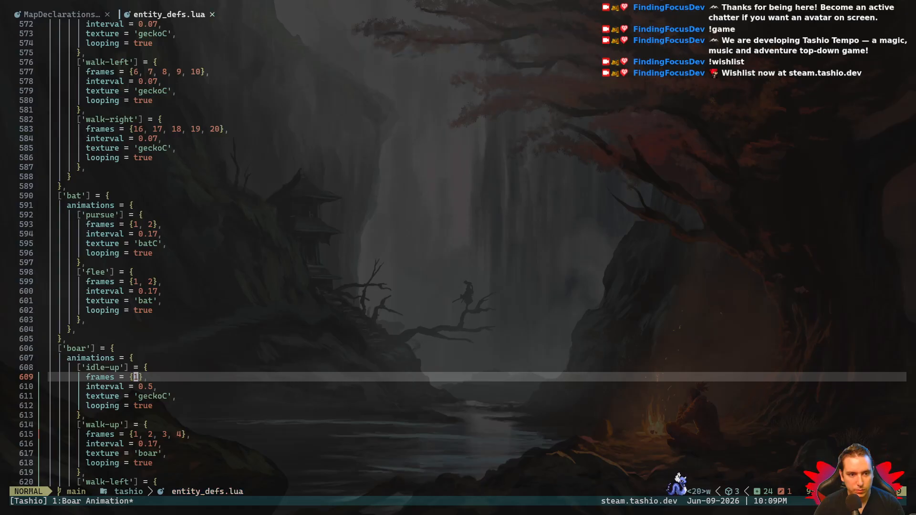
- Copy the boar's whole 'idle-up' animation block and paste it directly below the 'walk-up' block
{"action": "key", "text": "k"}
{"action": "key", "text": "V"}
{"action": "key", "text": "j"}
{"action": "key", "text": "j"}
{"action": "key", "text": "j"}
{"action": "key", "text": "j"}
{"action": "key", "text": "j"}
{"action": "key", "text": "y"}
{"action": "key", "text": "j"}
{"action": "key", "text": "j"}
{"action": "key", "text": "j"}
{"action": "key", "text": "j"}
{"action": "key", "text": "j"}
{"action": "key", "text": "j"}
{"action": "key", "text": "j"}
{"action": "key", "text": "j"}
{"action": "key", "text": "j"}
{"action": "key", "text": "j"}
{"action": "key", "text": "j"}
{"action": "key", "text": "p"}
- Rename the pasted animation block below 'walk-up' to 'idle-left'
{"action": "key", "text": "e"}
{"action": "key", "text": "e"}
{"action": "key", "text": "e"}
{"action": "key", "text": "e"}
{"action": "type", "text": "bcwleft"}
{"action": "key", "text": "Escape"}
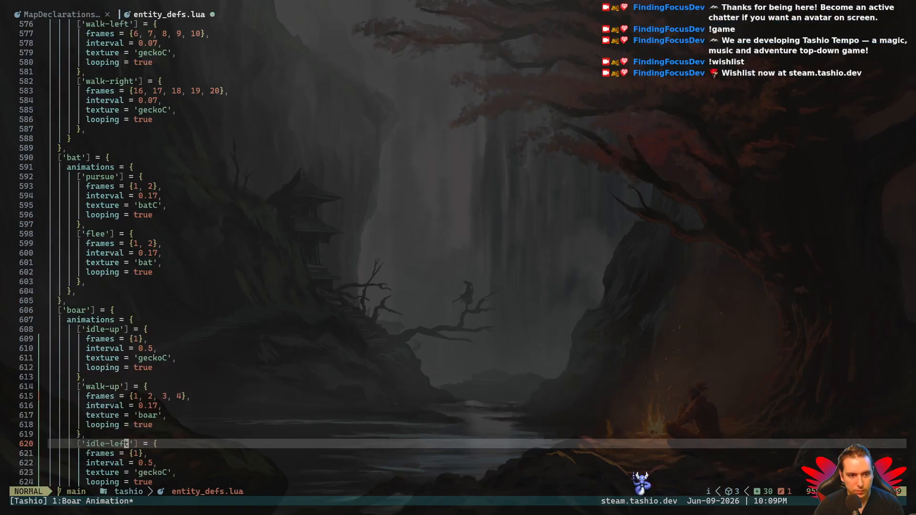
- Save entity_defs.lua and copy the boar's whole 'idle-left' animation block
{"action": "key", "text": "j"}
{"action": "key", "text": "j"}
{"action": "key", "text": "j"}
{"action": "key", "text": "j"}
{"action": "key", "text": "j"}
{"action": "key", "text": "j"}
{"action": "key", "text": "j"}
{"action": "key", "text": "j"}
{"action": "key", "text": "j"}
{"action": "key", "text": "j"}
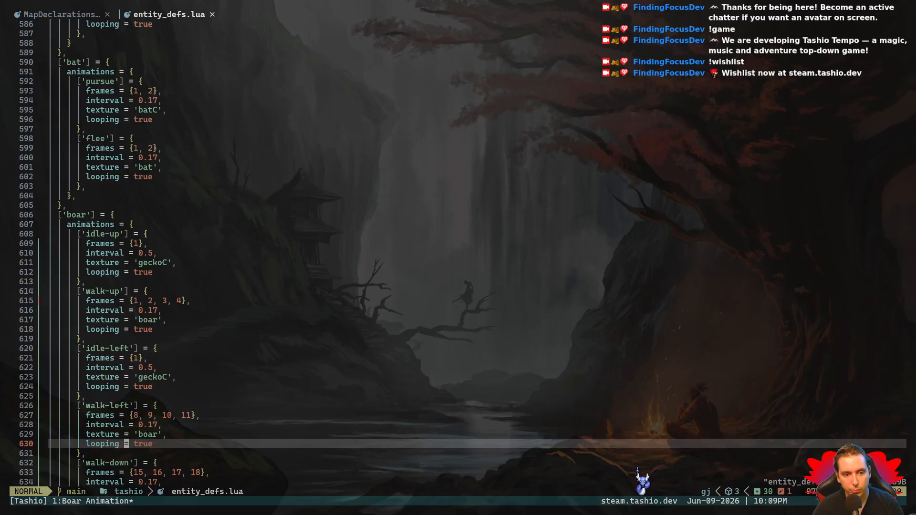
{"action": "key", "text": "j"}
{"action": "key", "text": "k"}
{"action": "key", "text": "k"}
{"action": "key", "text": "k"}
{"action": "key", "text": "k"}
{"action": "key", "text": "k"}
{"action": "key", "text": "k"}
{"action": "key", "text": "k"}
{"action": "key", "text": "k"}
{"action": "key", "text": "k"}
{"action": "key", "text": "k"}
{"action": "key", "text": "k"}
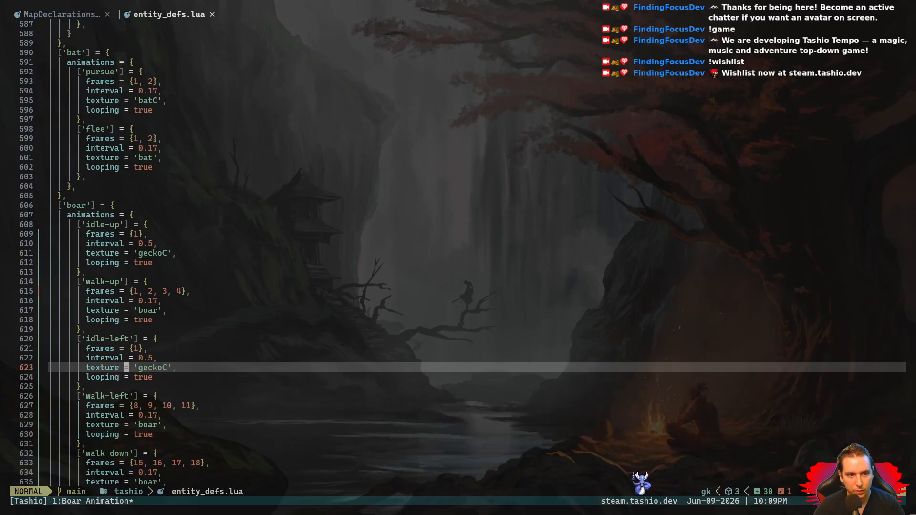
{"action": "key", "text": "V"}
{"action": "key", "text": "j"}
{"action": "key", "text": "j"}
{"action": "key", "text": "j"}
{"action": "key", "text": "j"}
{"action": "key", "text": "j"}
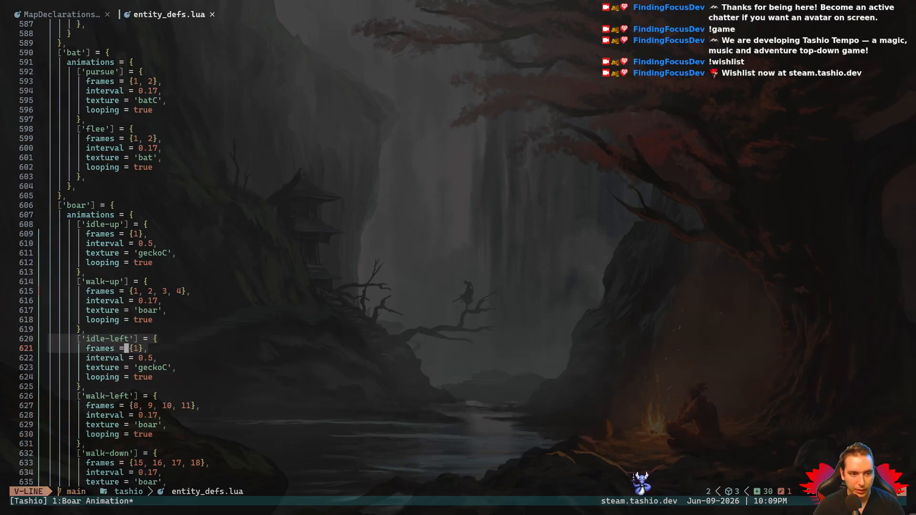
{"action": "key", "text": "y"}
- Paste the copied 'idle-left' block between the boar's 'walk-left' and 'walk-down' animations
{"action": "key", "text": "j"}
{"action": "key", "text": "j"}
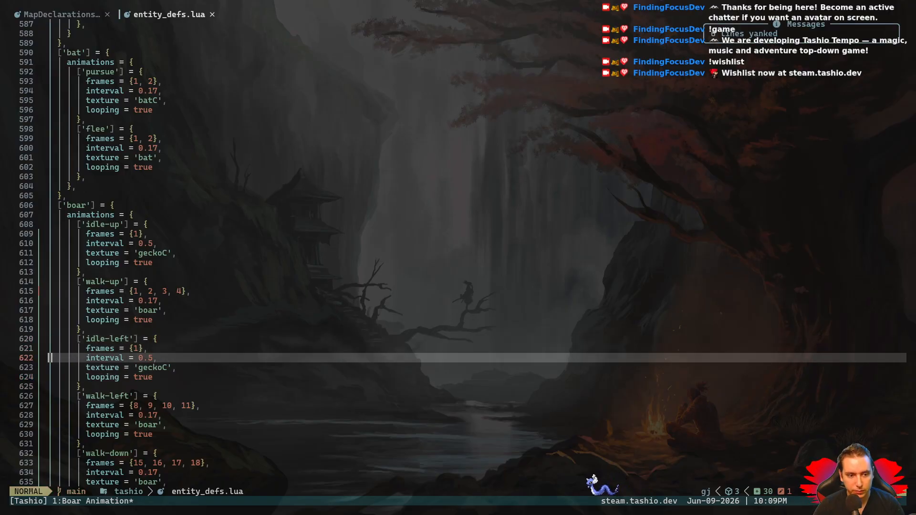
{"action": "key", "text": "j"}
{"action": "key", "text": "j"}
{"action": "key", "text": "j"}
{"action": "key", "text": "j"}
{"action": "key", "text": "j"}
{"action": "key", "text": "j"}
{"action": "key", "text": "j"}
{"action": "key", "text": "j"}
{"action": "key", "text": "j"}
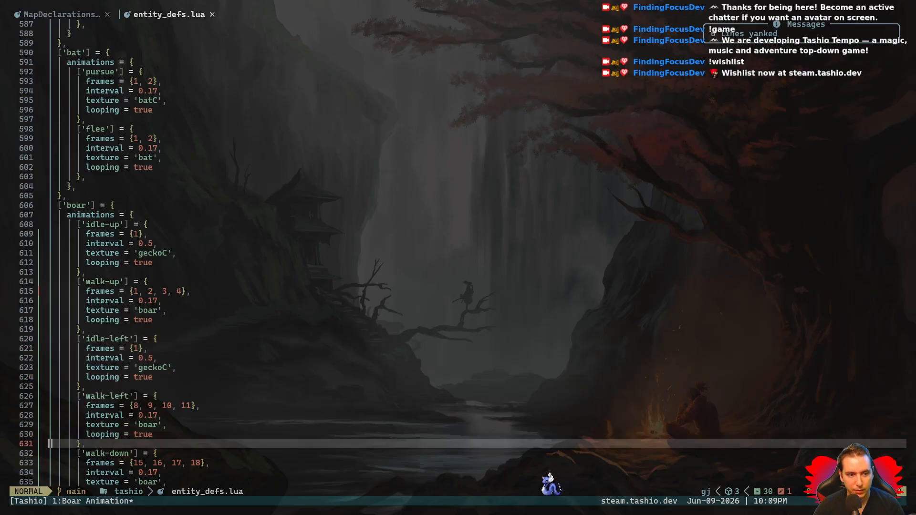
{"action": "key", "text": "p"}
- Rename the pasted block above 'walk-down' to 'idle-down' and save the file
{"action": "key", "text": "l"}
{"action": "key", "text": "l"}
{"action": "key", "text": "l"}
{"action": "key", "text": "l"}
{"action": "key", "text": "l"}
{"action": "key", "text": "l"}
{"action": "key", "text": "l"}
{"action": "key", "text": "l"}
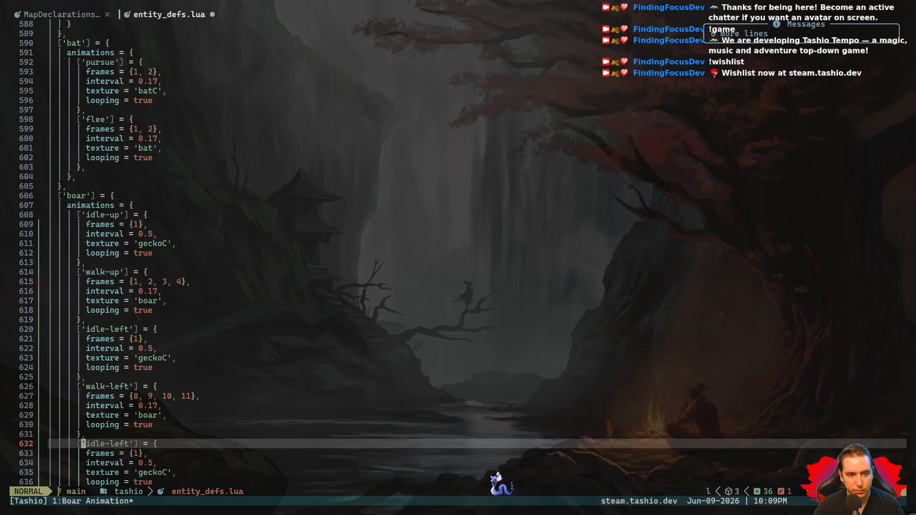
{"action": "type", "text": "x"}
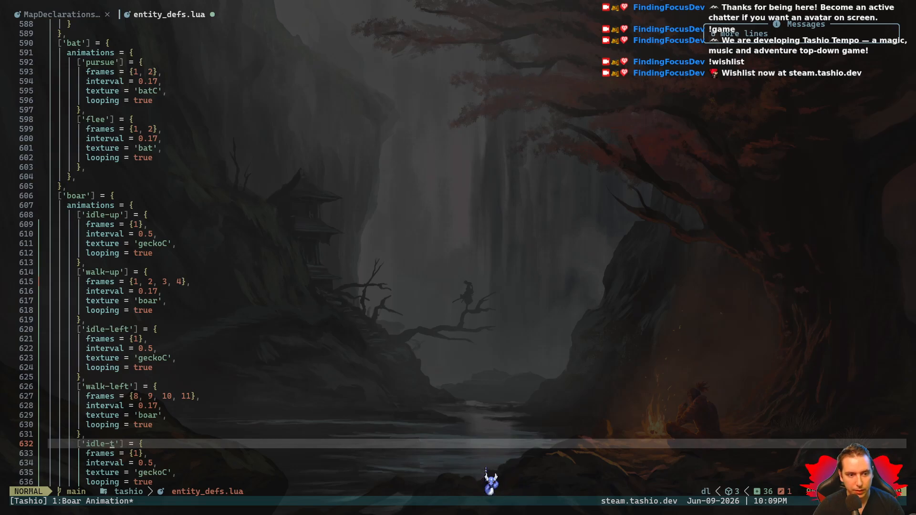
{"action": "type", "text": "xidow"}
{"action": "key", "text": "Escape"}
- Set the frames of the boar's 'idle-left' animation to {8} and save the file
{"action": "key", "text": "k"}
{"action": "key", "text": "k"}
{"action": "key", "text": "k"}
{"action": "key", "text": "k"}
{"action": "key", "text": "k"}
{"action": "key", "text": "k"}
{"action": "key", "text": "k"}
{"action": "key", "text": "k"}
{"action": "key", "text": "k"}
{"action": "key", "text": "k"}
{"action": "key", "text": "k"}
{"action": "key", "text": "k"}
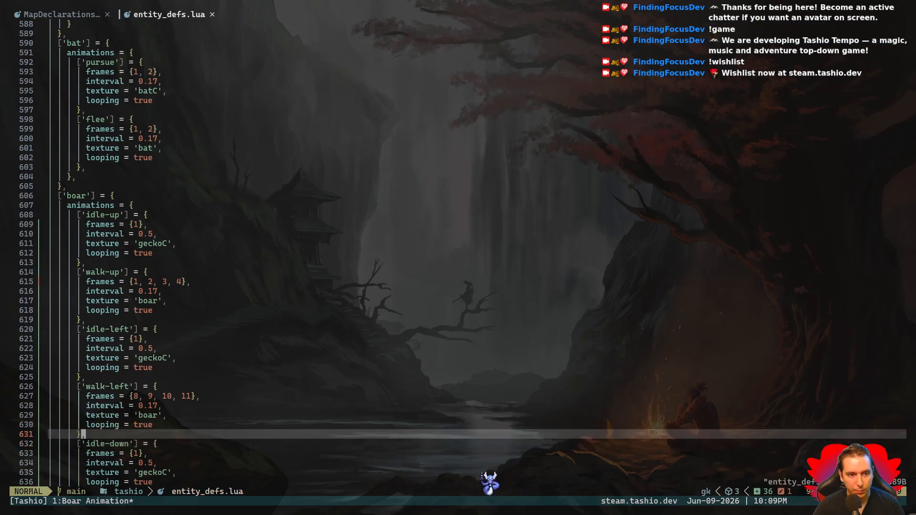
{"action": "key", "text": "j"}
{"action": "key", "text": "l"}
{"action": "key", "text": "c"}
{"action": "key", "text": "i"}
{"action": "key", "text": "{"}
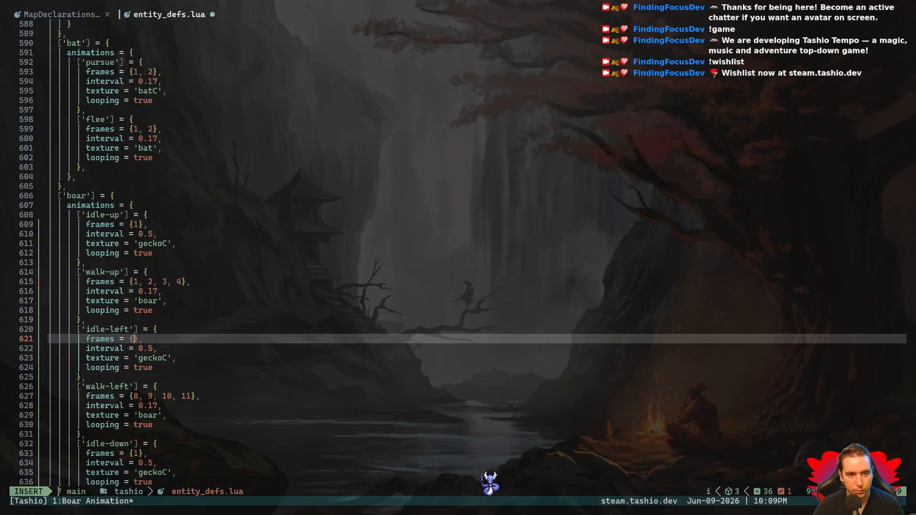
- Set the frames of the boar's 'idle-down' animation to {15} and save the file
{"action": "key", "text": "j"}
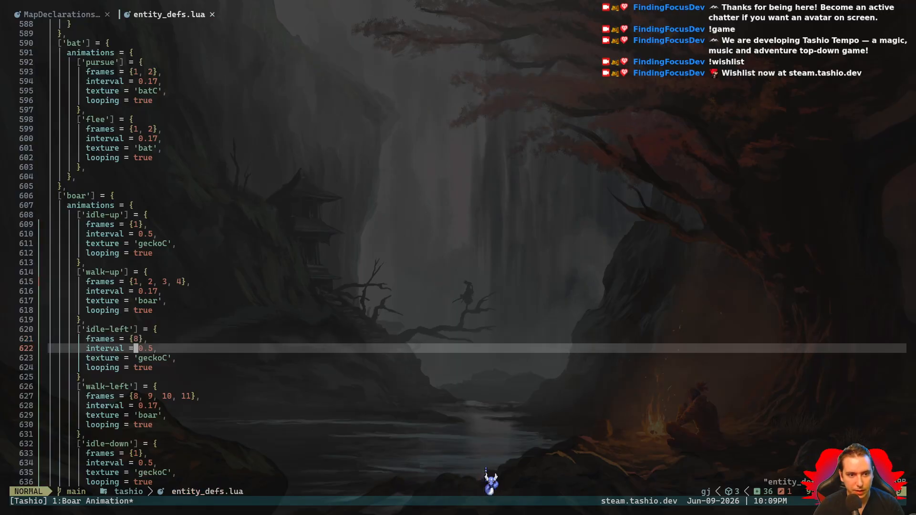
{"action": "key", "text": "j"}
{"action": "key", "text": "j"}
{"action": "key", "text": "j"}
{"action": "key", "text": "j"}
{"action": "key", "text": "j"}
{"action": "key", "text": "j"}
{"action": "key", "text": "j"}
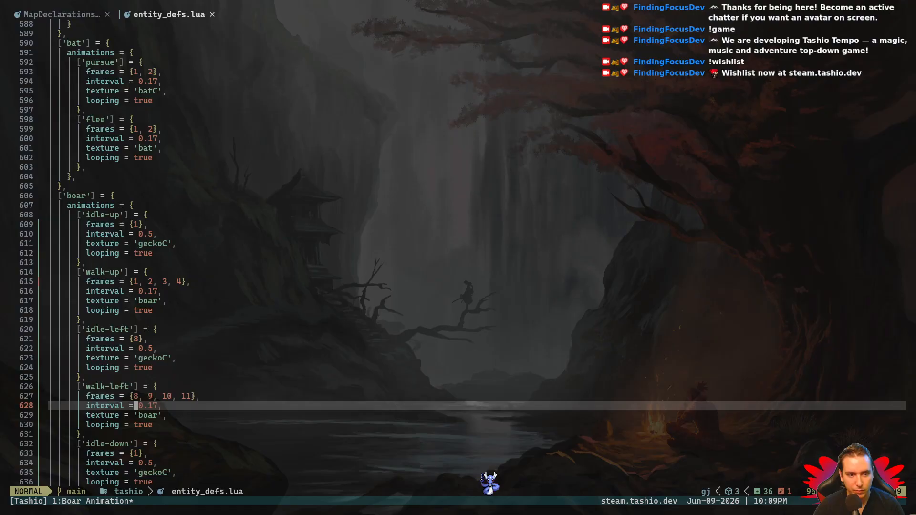
{"action": "key", "text": "j"}
{"action": "key", "text": "j"}
{"action": "key", "text": "j"}
{"action": "key", "text": "j"}
{"action": "key", "text": "j"}
{"action": "key", "text": "j"}
{"action": "key", "text": "j"}
{"action": "key", "text": "j"}
{"action": "key", "text": "j"}
{"action": "key", "text": "j"}
{"action": "key", "text": "j"}
{"action": "key", "text": "j"}
{"action": "key", "text": "j"}
{"action": "key", "text": "j"}
{"action": "key", "text": "j"}
{"action": "key", "text": "j"}
{"action": "key", "text": "k"}
{"action": "key", "text": "k"}
{"action": "key", "text": "k"}
{"action": "key", "text": "k"}
{"action": "key", "text": "k"}
{"action": "key", "text": "k"}
{"action": "key", "text": "k"}
{"action": "key", "text": "k"}
{"action": "key", "text": "k"}
{"action": "key", "text": "k"}
{"action": "key", "text": "k"}
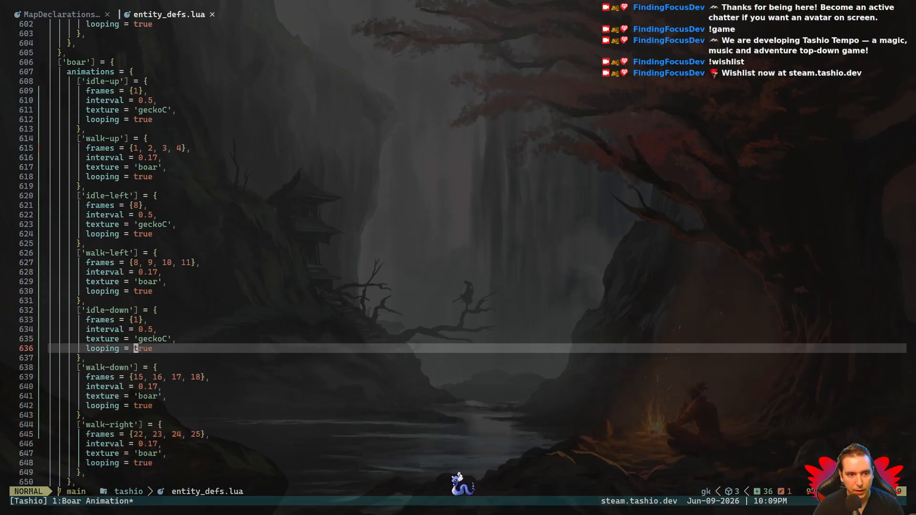
{"action": "type", "text": "ki5"}
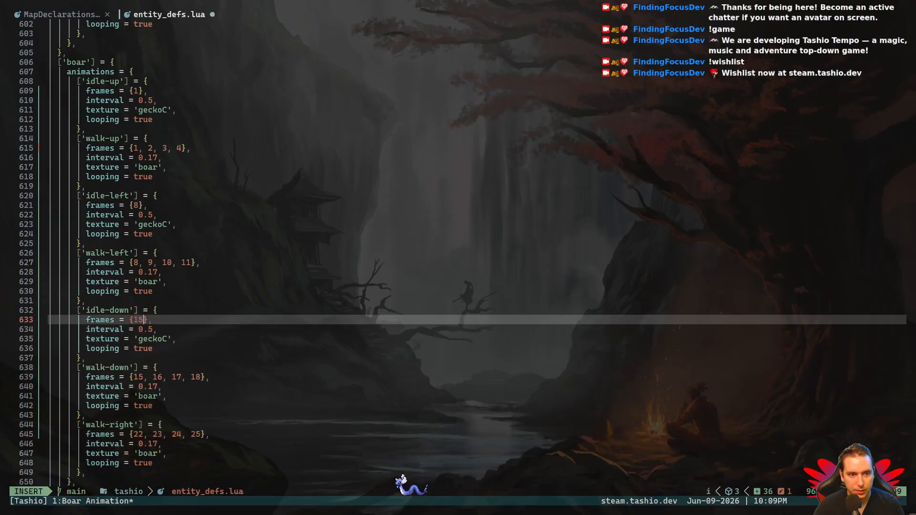
{"action": "key", "text": "Escape"}
- Copy the boar's whole 'idle-down' animation block
{"action": "key", "text": "j"}
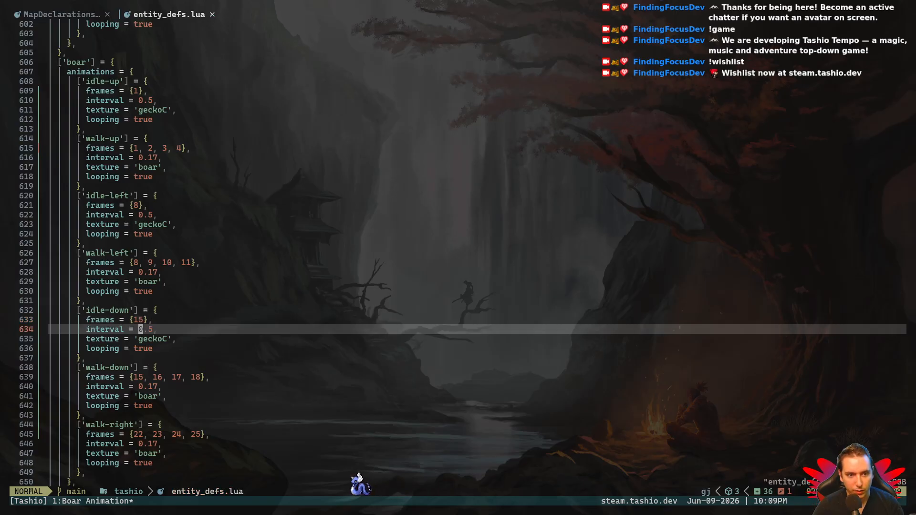
{"action": "key", "text": "j"}
{"action": "key", "text": "j"}
{"action": "key", "text": "j"}
{"action": "key", "text": "j"}
{"action": "key", "text": "j"}
{"action": "key", "text": "k"}
{"action": "key", "text": "k"}
{"action": "key", "text": "k"}
{"action": "key", "text": "k"}
{"action": "key", "text": "k"}
{"action": "key", "text": "k"}
{"action": "key", "text": "k"}
{"action": "key", "text": "shift+v"}
{"action": "key", "text": "j"}
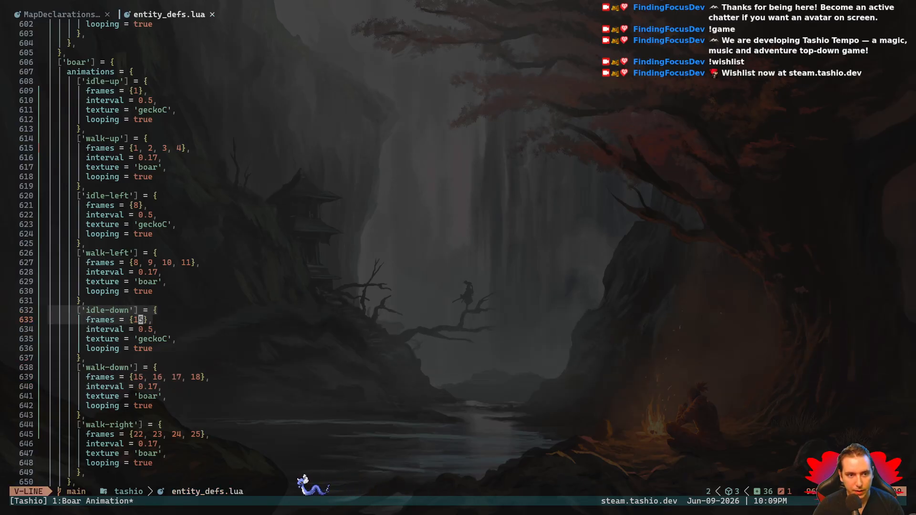
{"action": "key", "text": "j"}
{"action": "key", "text": "j"}
- Paste the copied 'idle-down' block between the boar's 'walk-down' and 'walk-right' animations
{"action": "key", "text": "j"}
{"action": "key", "text": "j"}
{"action": "key", "text": "y"}
{"action": "key", "text": "j"}
{"action": "key", "text": "j"}
{"action": "key", "text": "j"}
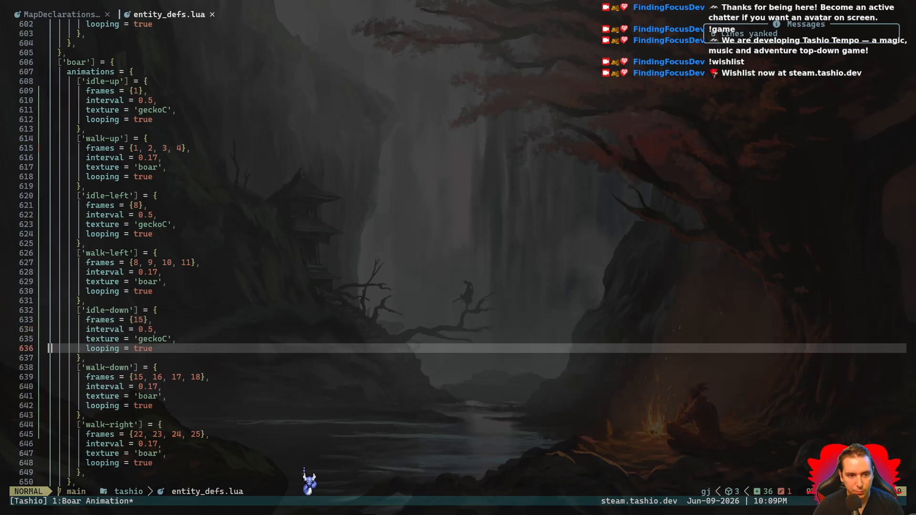
{"action": "key", "text": "j"}
{"action": "key", "text": "j"}
{"action": "key", "text": "j"}
{"action": "key", "text": "j"}
{"action": "key", "text": "j"}
{"action": "key", "text": "j"}
{"action": "key", "text": "j"}
{"action": "key", "text": "j"}
{"action": "key", "text": "p"}
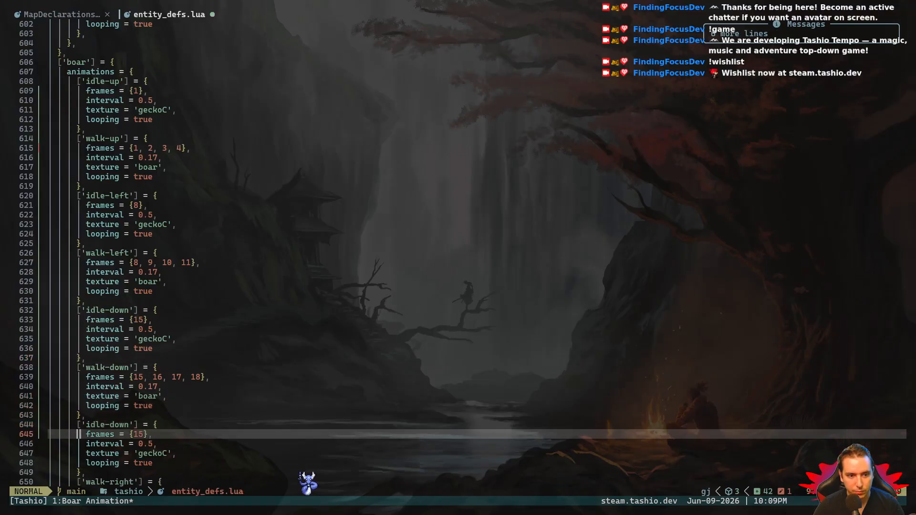
- Set the frames of the pasted block above 'walk-right' to {22} and save the file
{"action": "type", "text": "xi22"}
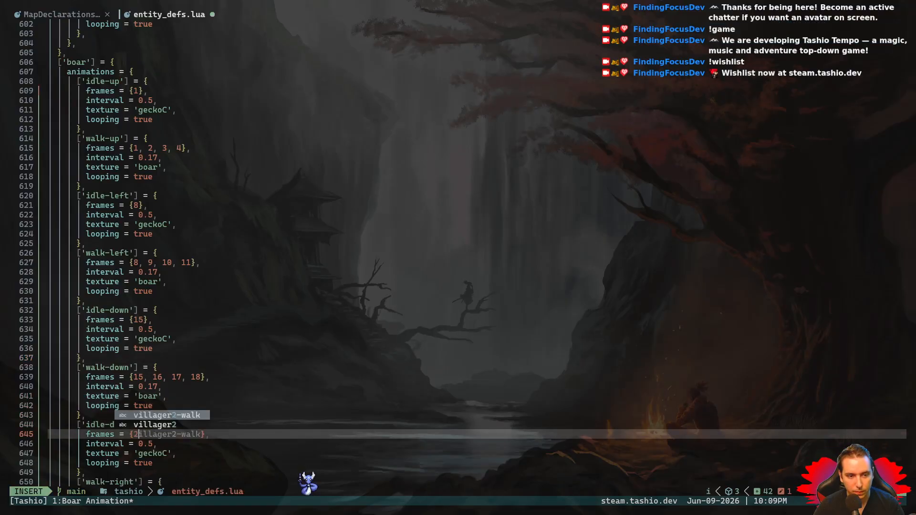
{"action": "key", "text": "ctrl+s"}
{"action": "key", "text": "j"}
{"action": "key", "text": "j"}
{"action": "key", "text": "j"}
{"action": "key", "text": "j"}
{"action": "key", "text": "j"}
{"action": "key", "text": "j"}
{"action": "key", "text": "j"}
{"action": "key", "text": "j"}
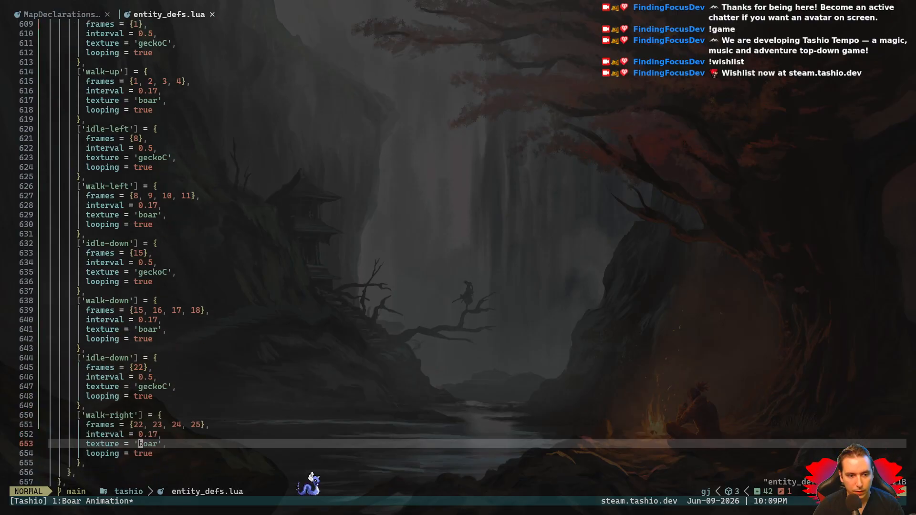
- Rename the duplicate 'idle-down' block above 'walk-right' to 'idle-right'
{"action": "key", "text": "k"}
{"action": "key", "text": "k"}
{"action": "key", "text": "k"}
{"action": "key", "text": "k"}
{"action": "key", "text": "k"}
{"action": "key", "text": "k"}
{"action": "key", "text": "k"}
{"action": "key", "text": "k"}
{"action": "key", "text": "k"}
{"action": "key", "text": "k"}
{"action": "key", "text": "k"}
{"action": "key", "text": "j"}
{"action": "key", "text": "j"}
{"action": "key", "text": "h"}
{"action": "key", "text": "h"}
{"action": "key", "text": "i"}
{"action": "key", "text": "BackSpace"}
{"action": "key", "text": "BackSpace"}
{"action": "key", "text": "BackSpace"}
{"action": "key", "text": "BackSpace"}
{"action": "type", "text": "right"}
{"action": "key", "text": "Escape"}
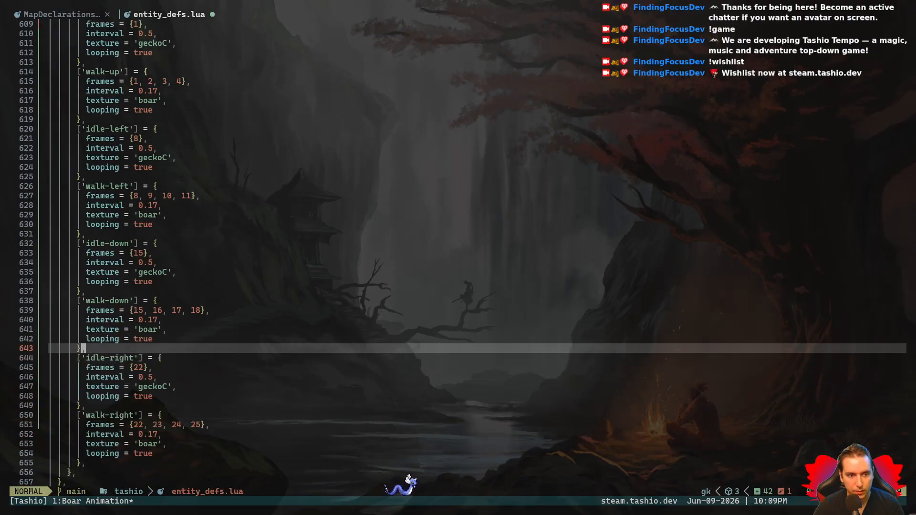
- Review the boar's idle and walk animation blocks from 'idle-right' back up to 'idle-up'
{"action": "key", "text": "k"}
{"action": "key", "text": "k"}
{"action": "key", "text": "k"}
{"action": "key", "text": "k"}
{"action": "key", "text": "k"}
{"action": "key", "text": "k"}
{"action": "key", "text": "k"}
{"action": "key", "text": "k"}
{"action": "key", "text": "k"}
{"action": "key", "text": "k"}
{"action": "key", "text": "k"}
{"action": "key", "text": "k"}
{"action": "key", "text": "k"}
{"action": "key", "text": "k"}
{"action": "key", "text": "k"}
{"action": "key", "text": "k"}
{"action": "key", "text": "k"}
{"action": "key", "text": "k"}
{"action": "key", "text": "k"}
{"action": "key", "text": "k"}
{"action": "key", "text": "k"}
{"action": "key", "text": "k"}
{"action": "key", "text": "k"}
{"action": "key", "text": "k"}
{"action": "key", "text": "k"}
{"action": "key", "text": "k"}
{"action": "key", "text": "k"}
{"action": "key", "text": "k"}
{"action": "key", "text": "k"}
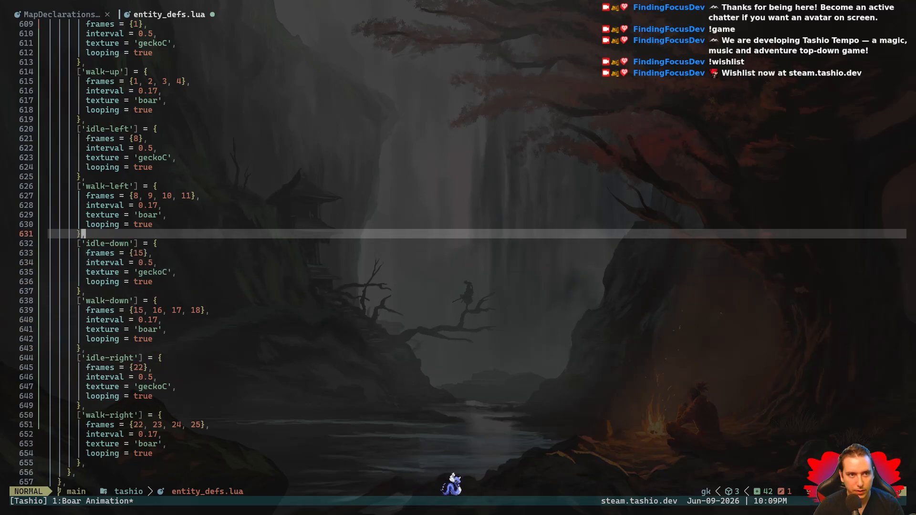
{"action": "key", "text": "k"}
{"action": "key", "text": "j"}
{"action": "key", "text": "j"}
{"action": "key", "text": "j"}
{"action": "key", "text": "j"}
{"action": "key", "text": "j"}
{"action": "key", "text": "j"}
{"action": "key", "text": "j"}
{"action": "key", "text": "j"}
{"action": "key", "text": "j"}
{"action": "key", "text": "j"}
{"action": "key", "text": "j"}
{"action": "key", "text": "j"}
{"action": "key", "text": "j"}
{"action": "key", "text": "j"}
{"action": "key", "text": "j"}
{"action": "key", "text": "j"}
{"action": "key", "text": "j"}
{"action": "key", "text": "j"}
{"action": "key", "text": "j"}
{"action": "key", "text": "j"}
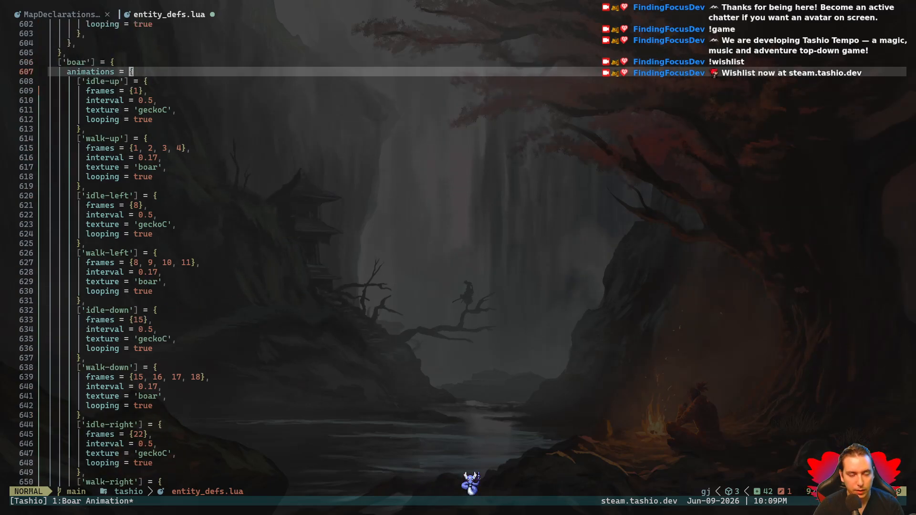
{"action": "key", "text": "j"}
{"action": "key", "text": "j"}
{"action": "key", "text": "j"}
{"action": "key", "text": "j"}
{"action": "key", "text": "j"}
{"action": "key", "text": "j"}
{"action": "key", "text": "j"}
{"action": "key", "text": "j"}
{"action": "key", "text": "j"}
{"action": "key", "text": "j"}
{"action": "key", "text": "j"}
{"action": "key", "text": "j"}
{"action": "key", "text": "j"}
{"action": "key", "text": "j"}
{"action": "key", "text": "j"}
{"action": "key", "text": "j"}
{"action": "key", "text": "j"}
{"action": "key", "text": "j"}
{"action": "key", "text": "j"}
- Save entity_defs.lua and run the game, walking the player around the map to check the boar entity
{"action": "key", "text": "space"}
{"action": "key", "text": "w"}
{"action": "key", "text": "Return"}
{"action": "key", "text": "Up"}
{"action": "key", "text": "Left"}
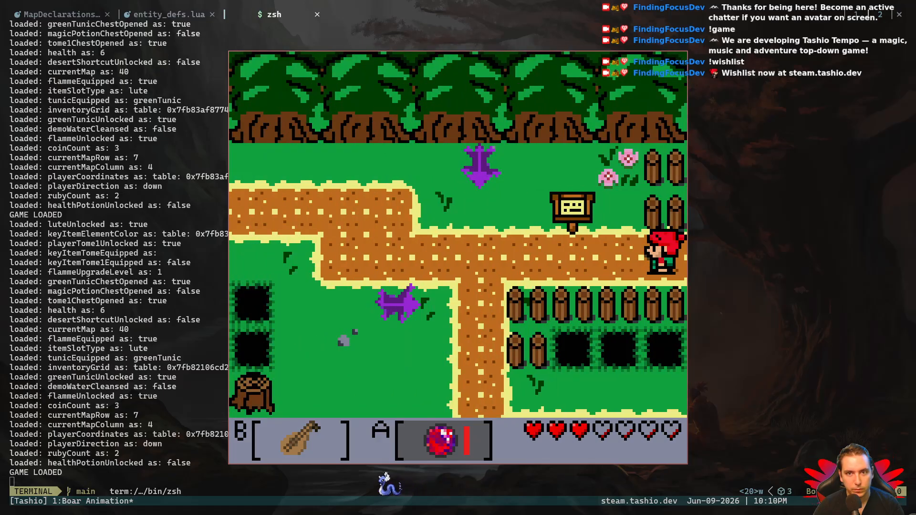
{"action": "key", "text": "Right"}
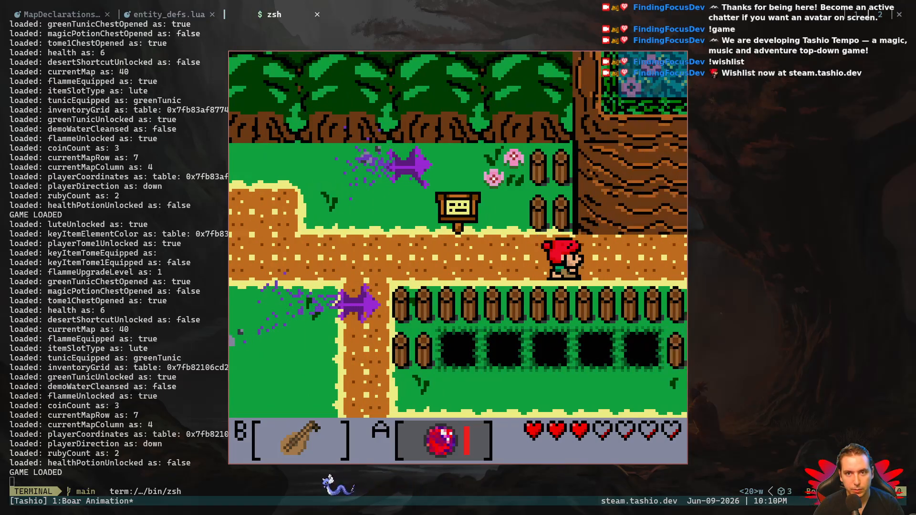
- Quit the game and exit the terminal shell to return to entity_defs.lua
{"action": "key", "text": "Escape"}
{"action": "type", "text": "exit"}
{"action": "key", "text": "Return"}
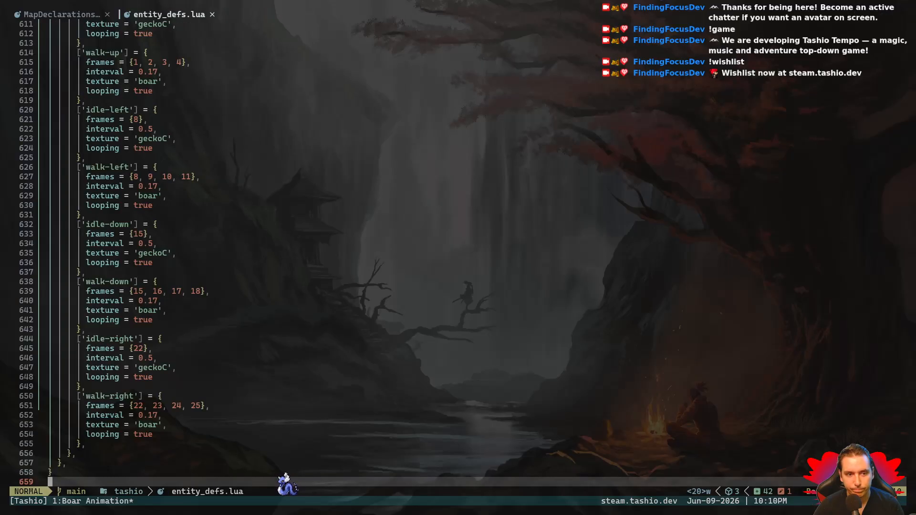
- Set the texture of the boar's 'idle-right' animation to 'boar'
{"action": "key", "text": "g"}
{"action": "key", "text": "k"}
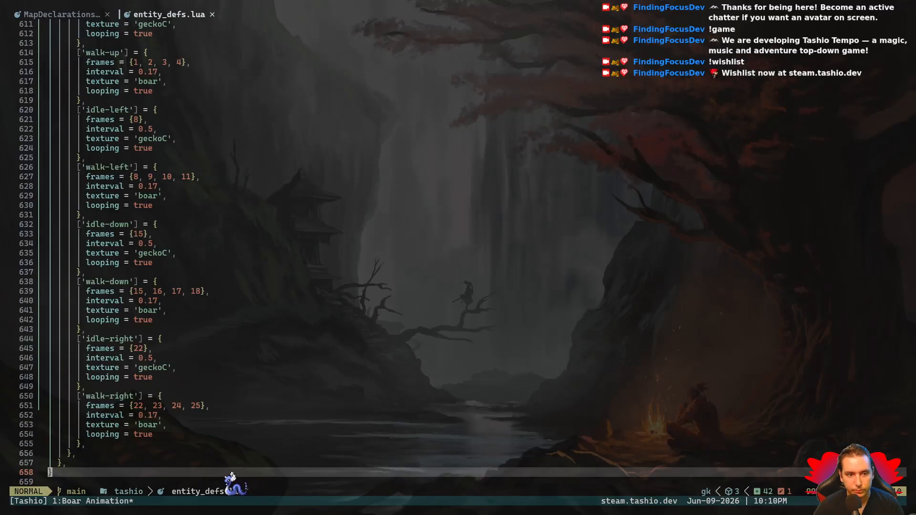
{"action": "key", "text": "k"}
{"action": "key", "text": "k"}
{"action": "key", "text": "k"}
{"action": "key", "text": "k"}
{"action": "key", "text": "k"}
{"action": "key", "text": "k"}
{"action": "key", "text": "k"}
{"action": "key", "text": "k"}
{"action": "key", "text": "k"}
{"action": "key", "text": "k"}
{"action": "key", "text": "k"}
{"action": "key", "text": "l"}
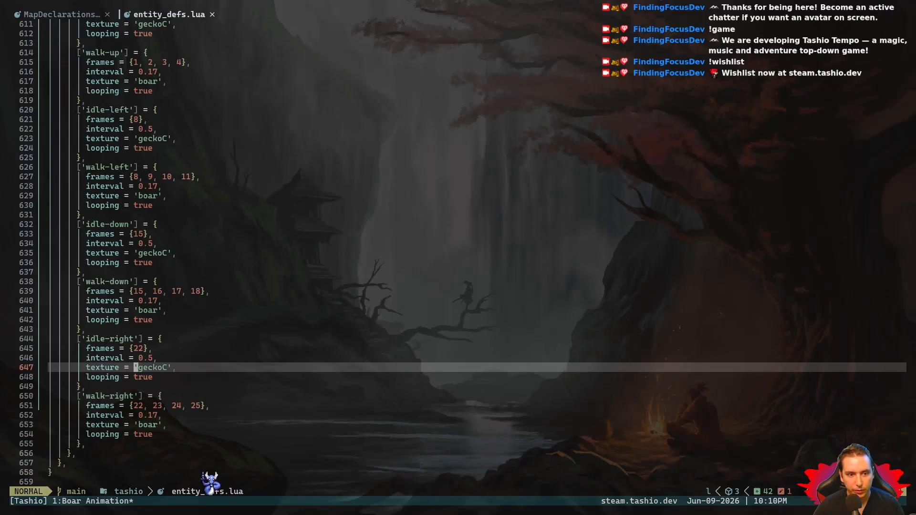
{"action": "type", "text": "boar"}
{"action": "key", "text": "Escape"}
- Set the texture of the boar's 'idle-down' animation to 'boar' and save entity_defs.lua
{"action": "key", "text": "g"}
{"action": "key", "text": "k"}
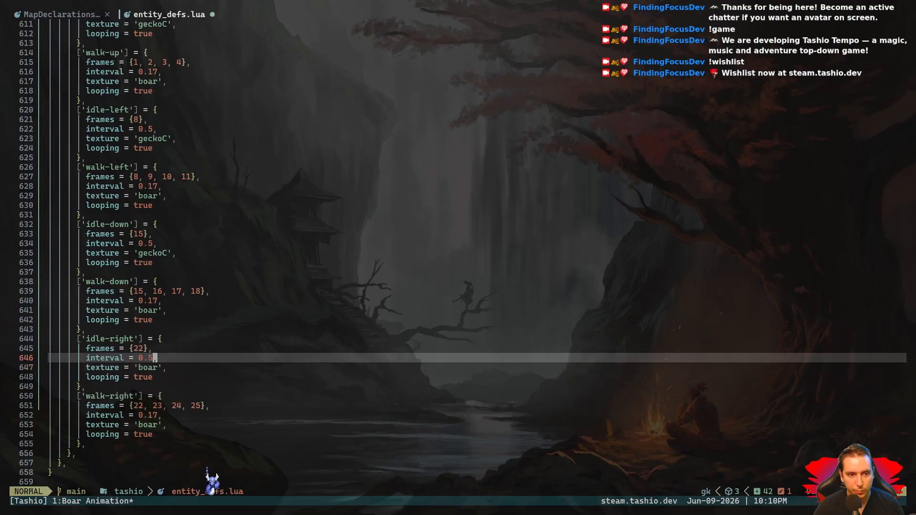
{"action": "key", "text": "k"}
{"action": "key", "text": "k"}
{"action": "key", "text": "k"}
{"action": "key", "text": "k"}
{"action": "key", "text": "k"}
{"action": "key", "text": "h"}
{"action": "key", "text": "h"}
{"action": "key", "text": "h"}
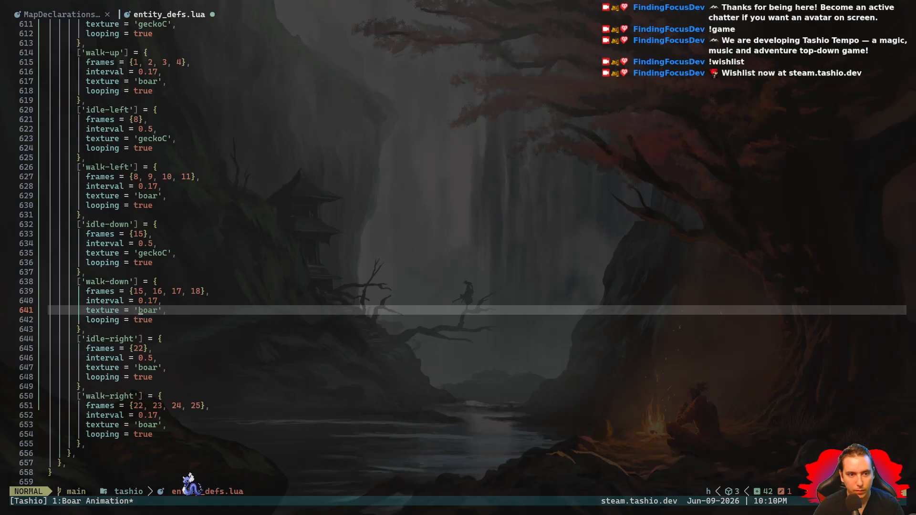
{"action": "key", "text": "g"}
{"action": "key", "text": "k"}
{"action": "key", "text": "g"}
{"action": "key", "text": "k"}
{"action": "key", "text": "g"}
{"action": "key", "text": "k"}
{"action": "key", "text": "g"}
{"action": "key", "text": "k"}
{"action": "key", "text": "g"}
{"action": "key", "text": "k"}
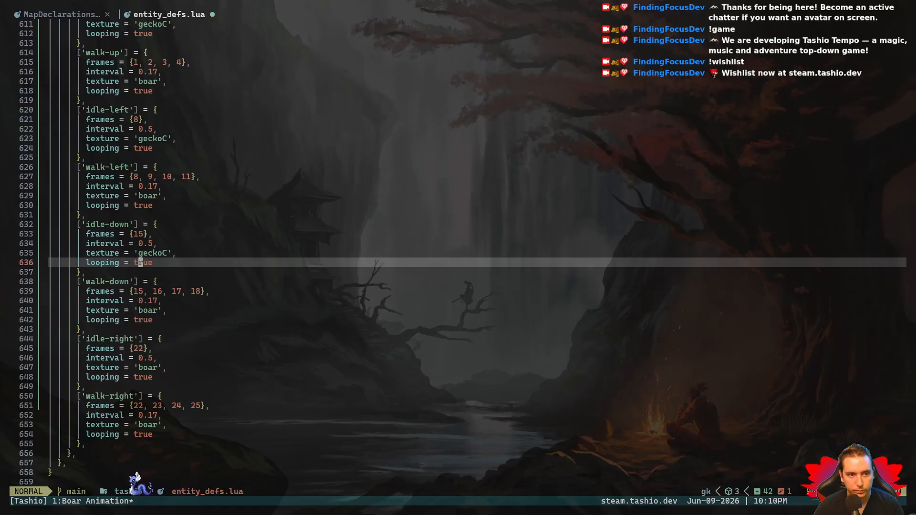
{"action": "key", "text": "g"}
{"action": "key", "text": "k"}
{"action": "key", "text": "c"}
{"action": "key", "text": "i"}
{"action": "key", "text": "apostrophe"}
{"action": "type", "text": "boar"}
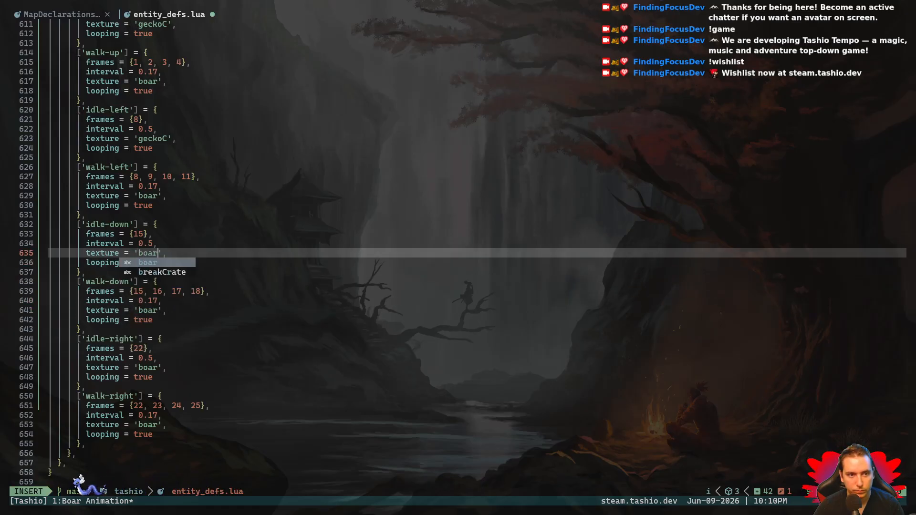
{"action": "key", "text": "Escape"}
{"action": "key", "text": "space"}
{"action": "key", "text": "w"}
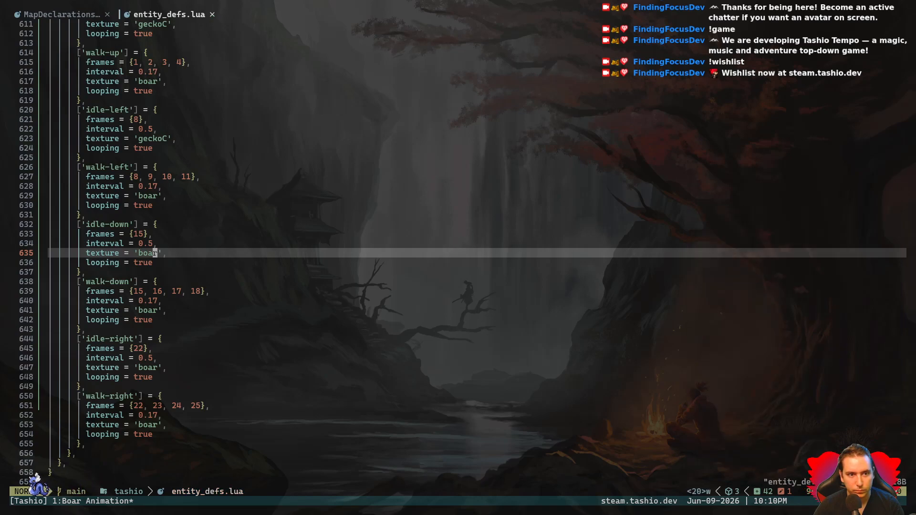
- Set the texture of the boar's 'idle-left' animation to 'boar' and save entity_defs.lua
{"action": "key", "text": "k"}
{"action": "key", "text": "k"}
{"action": "key", "text": "k"}
{"action": "key", "text": "k"}
{"action": "key", "text": "k"}
{"action": "key", "text": "k"}
{"action": "key", "text": "k"}
{"action": "key", "text": "k"}
{"action": "key", "text": "k"}
{"action": "key", "text": "k"}
{"action": "key", "text": "k"}
{"action": "key", "text": "k"}
{"action": "key", "text": "h"}
{"action": "key", "text": "h"}
{"action": "key", "text": "h"}
{"action": "key", "text": "x"}
{"action": "key", "text": "x"}
{"action": "key", "text": "x"}
{"action": "key", "text": "x"}
{"action": "key", "text": "x"}
{"action": "key", "text": "x"}
{"action": "type", "text": "iboar"}
{"action": "key", "text": "Escape"}
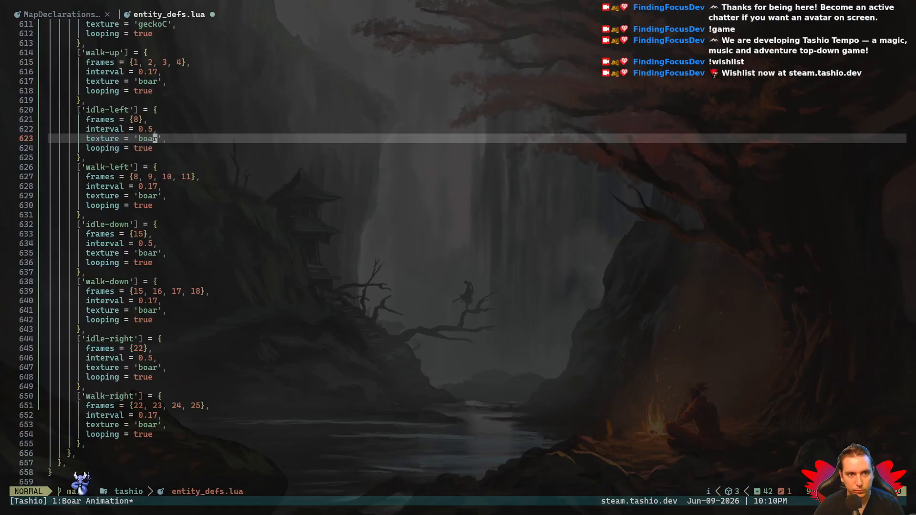
{"action": "key", "text": "k"}
{"action": "key", "text": "space"}
{"action": "key", "text": "w"}
- Replace the 'geckoC' texture of the boar's 'idle-up' animation with 'boar' and save entity_defs.lua
{"action": "key", "text": "k"}
{"action": "key", "text": "k"}
{"action": "key", "text": "k"}
{"action": "key", "text": "k"}
{"action": "key", "text": "k"}
{"action": "key", "text": "k"}
{"action": "key", "text": "k"}
{"action": "key", "text": "k"}
{"action": "key", "text": "k"}
{"action": "key", "text": "k"}
{"action": "key", "text": "k"}
{"action": "key", "text": "k"}
{"action": "key", "text": "k"}
{"action": "key", "text": "k"}
{"action": "key", "text": "k"}
{"action": "key", "text": "k"}
{"action": "key", "text": "k"}
{"action": "key", "text": "j"}
{"action": "key", "text": "j"}
{"action": "key", "text": "j"}
{"action": "key", "text": "j"}
{"action": "key", "text": "j"}
{"action": "key", "text": "j"}
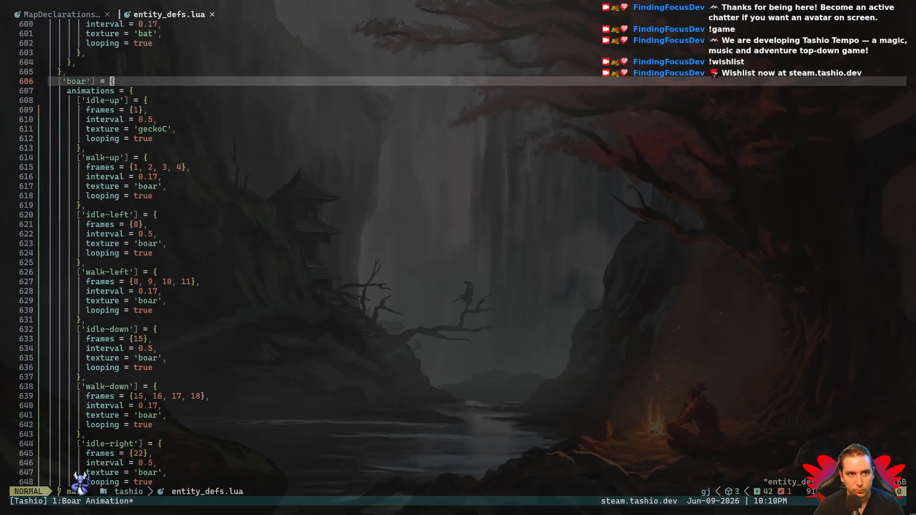
{"action": "key", "text": "h"}
{"action": "key", "text": "x"}
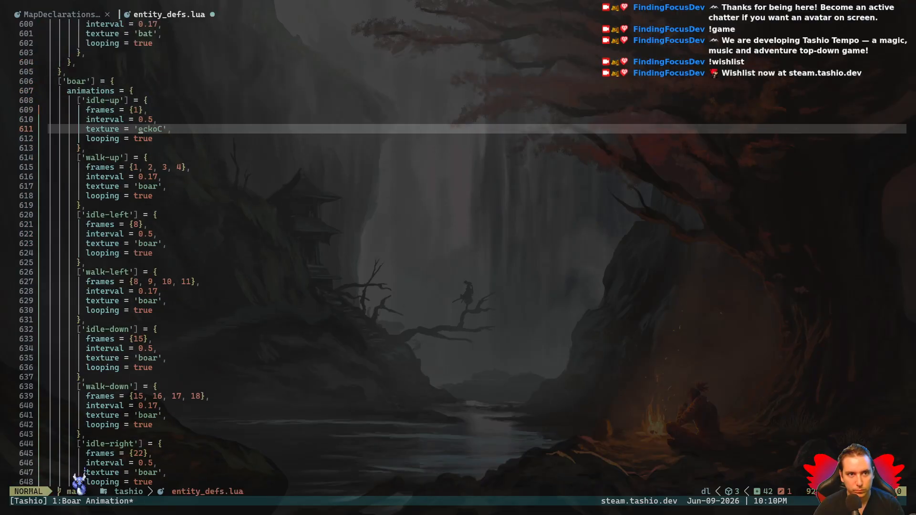
{"action": "key", "text": "x"}
{"action": "key", "text": "x"}
{"action": "type", "text": "iboar"}
{"action": "key", "text": "Escape"}
{"action": "key", "text": "space"}
{"action": "key", "text": "w"}
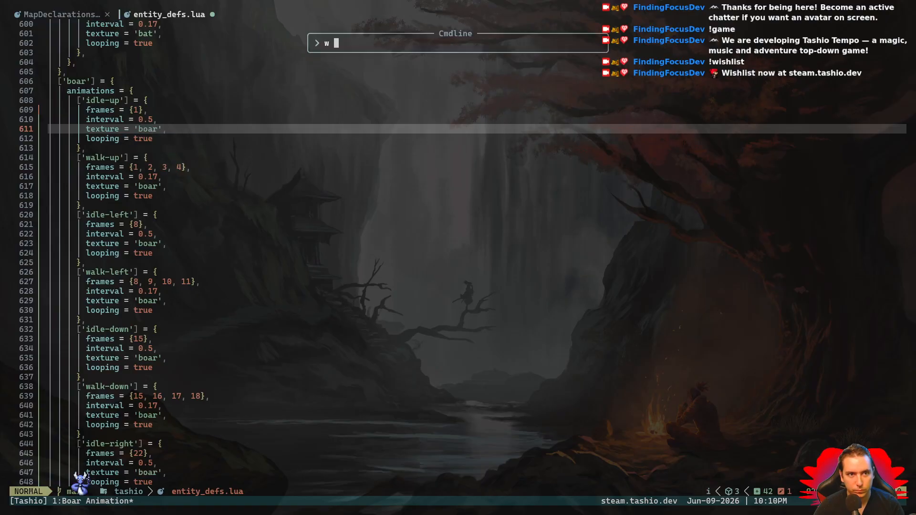
- Run the game and walk the player to the map holding the boar to check its idle animations
{"action": "key", "text": "F5"}
{"action": "key", "text": "Return"}
{"action": "key", "text": "Left"}
{"action": "key", "text": "Up"}
{"action": "key", "text": "Left"}
{"action": "key", "text": "Left"}
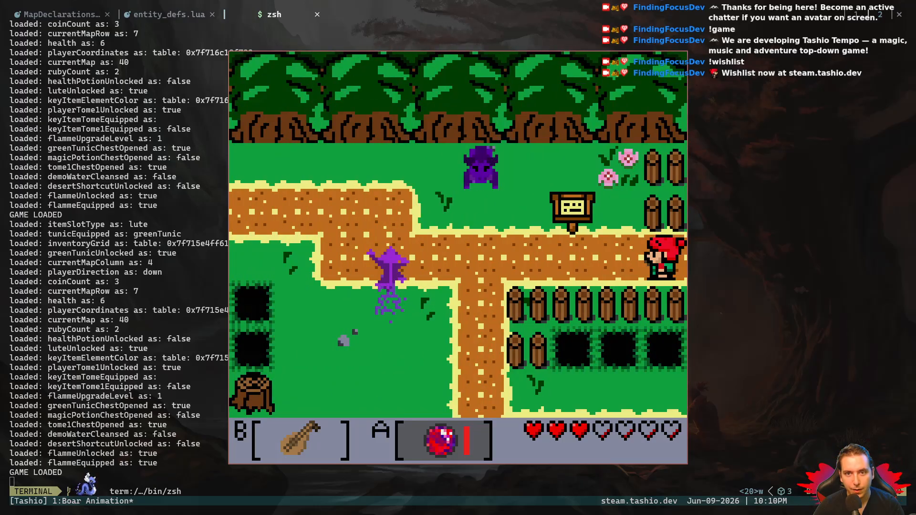
- Quit the game and exit the terminal shell to get back to entity_defs.lua
{"action": "key", "text": "Escape"}
{"action": "type", "text": "exit"}
{"action": "key", "text": "Return"}
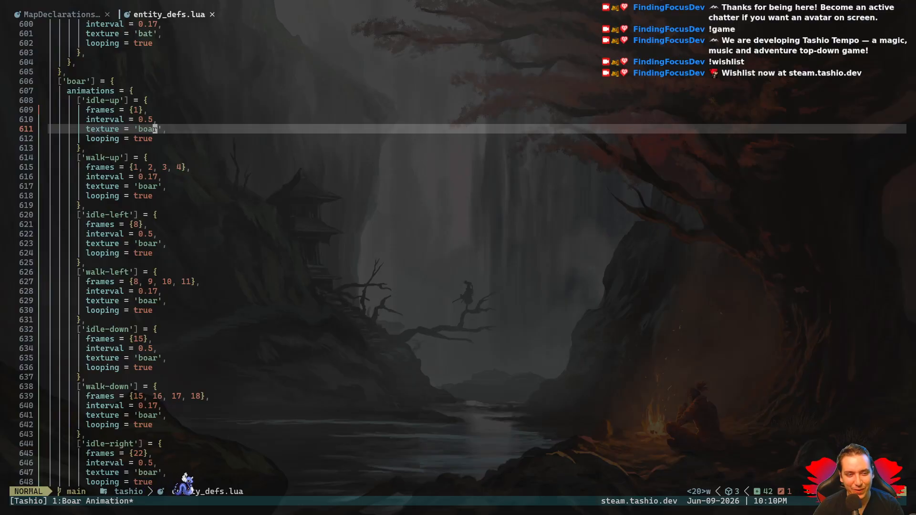
- Switch to MapDeclarations.lua and examine the createAnimations line in the loop over the MAP[7][3] entities
{"action": "key", "text": "j"}
{"action": "key", "text": "j"}
{"action": "key", "text": "j"}
{"action": "key", "text": "j"}
{"action": "key", "text": "j"}
{"action": "key", "text": "j"}
{"action": "key", "text": "j"}
{"action": "key", "text": "j"}
{"action": "key", "text": "j"}
{"action": "key", "text": "j"}
{"action": "key", "text": "j"}
{"action": "key", "text": "j"}
{"action": "key", "text": "j"}
{"action": "key", "text": "j"}
{"action": "key", "text": "j"}
{"action": "key", "text": "j"}
{"action": "key", "text": "j"}
{"action": "key", "text": "j"}
{"action": "key", "text": "j"}
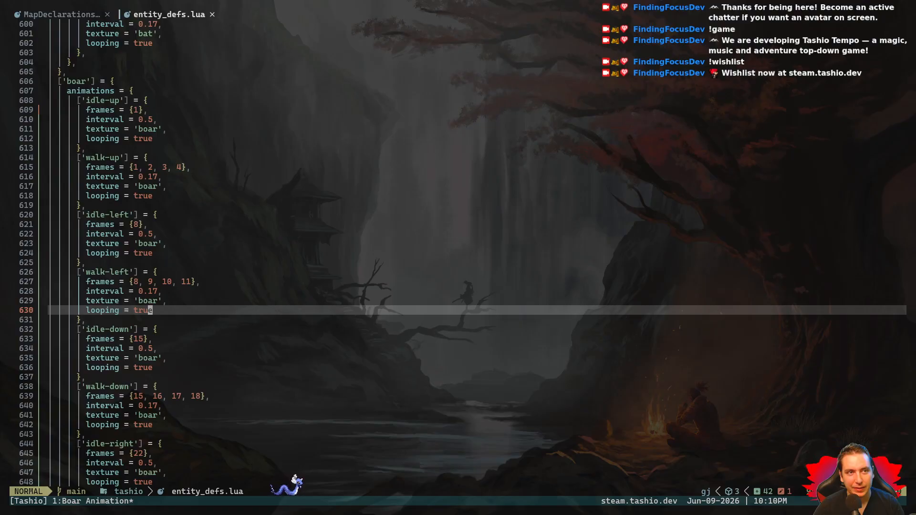
{"action": "key", "text": "shift+h"}
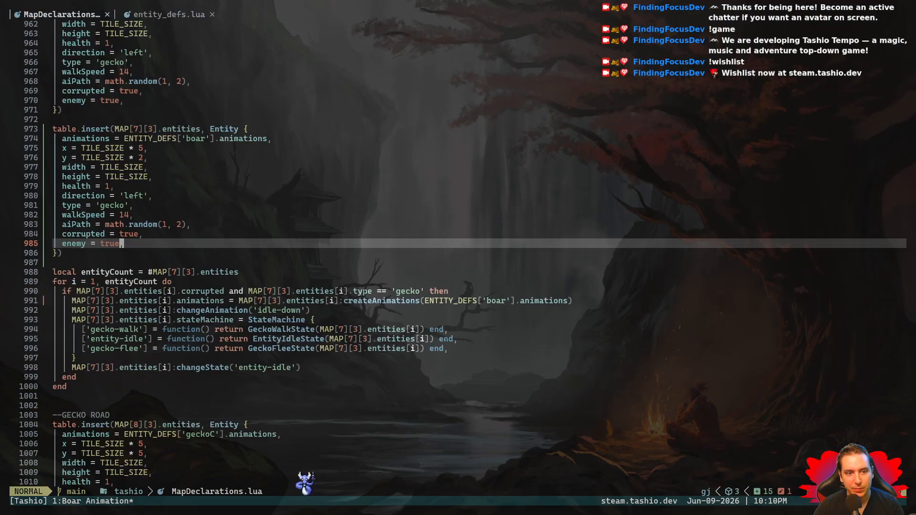
{"action": "key", "text": "j"}
{"action": "key", "text": "j"}
{"action": "key", "text": "j"}
{"action": "key", "text": "j"}
{"action": "key", "text": "j"}
{"action": "key", "text": "j"}
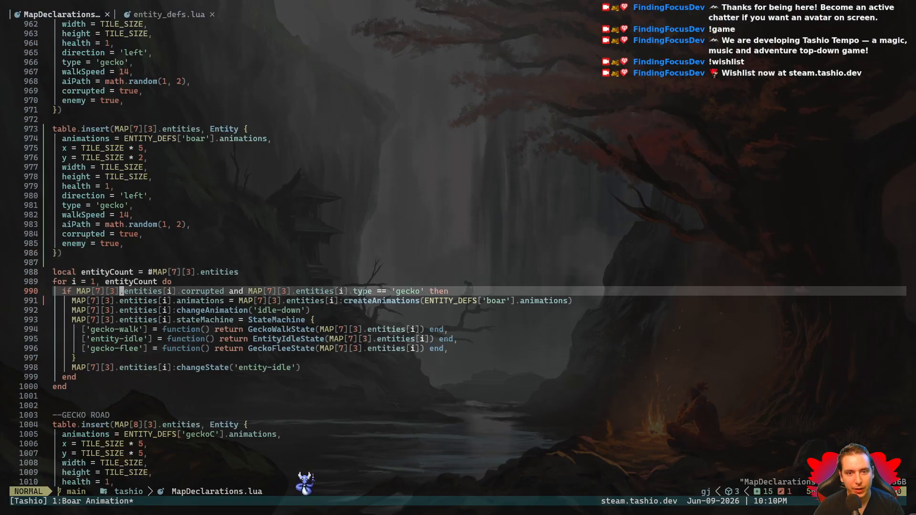
{"action": "key", "text": "shift+v"}
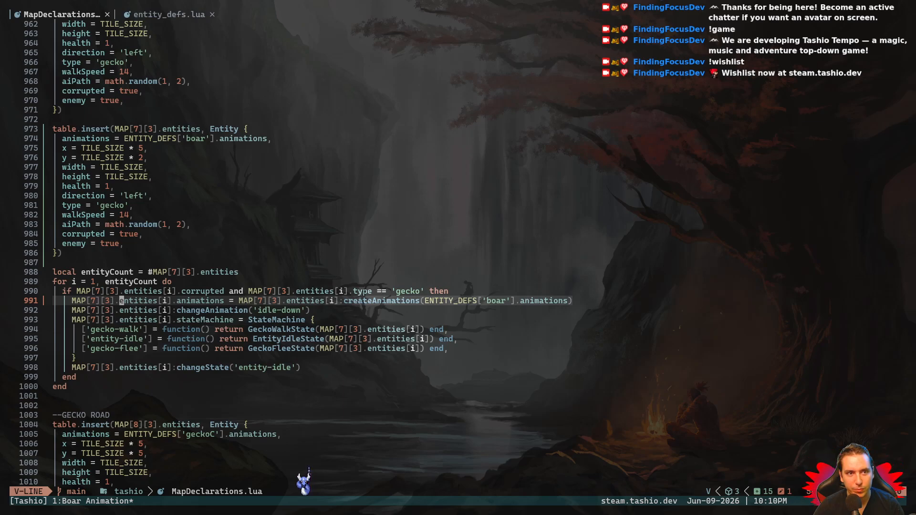
{"action": "key", "text": "Escape"}
{"action": "key", "text": "j"}
{"action": "key", "text": "k"}
{"action": "key", "text": "shift+v"}
{"action": "key", "text": "y"}
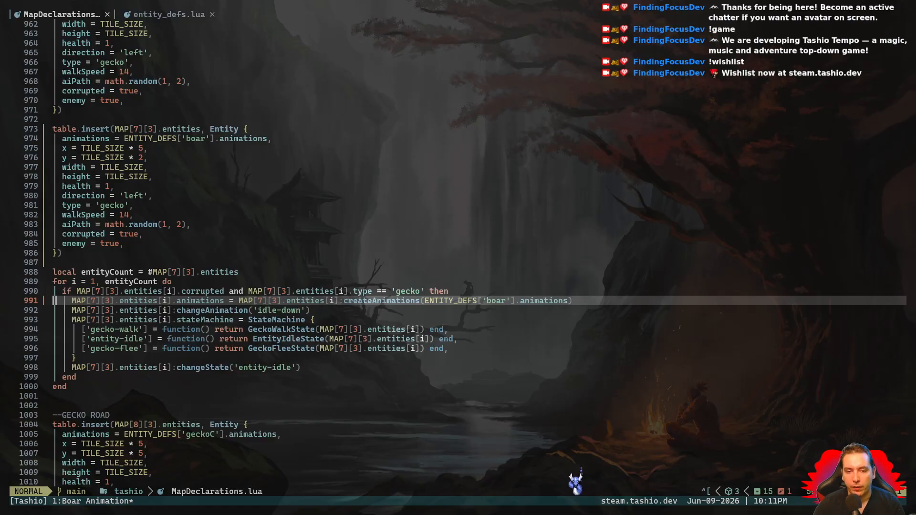
- Examine the MAP[7][3] entityCount loop, including its corrupted gecko condition and state machine entries
{"action": "key", "text": "k"}
{"action": "key", "text": "k"}
{"action": "key", "text": "j"}
{"action": "key", "text": "j"}
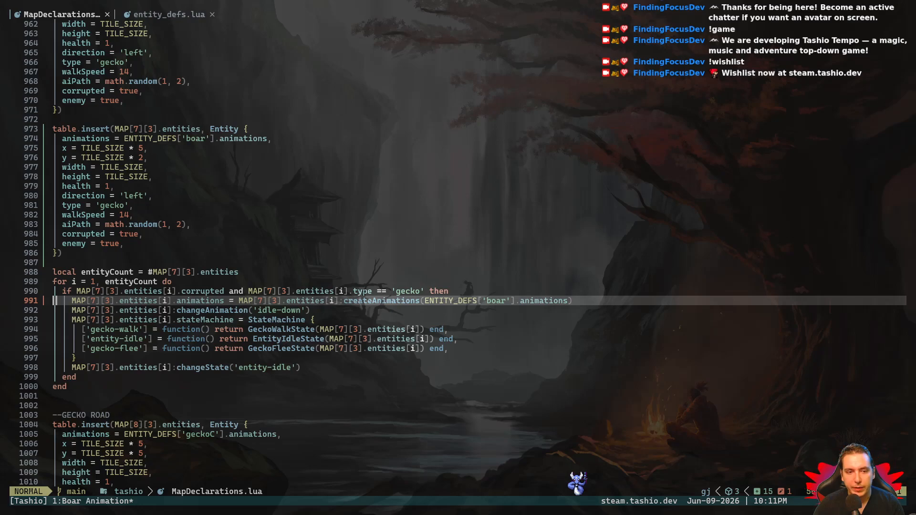
{"action": "key", "text": "j"}
{"action": "key", "text": "j"}
{"action": "key", "text": "j"}
{"action": "key", "text": "V"}
{"action": "key", "text": "j"}
{"action": "key", "text": "j"}
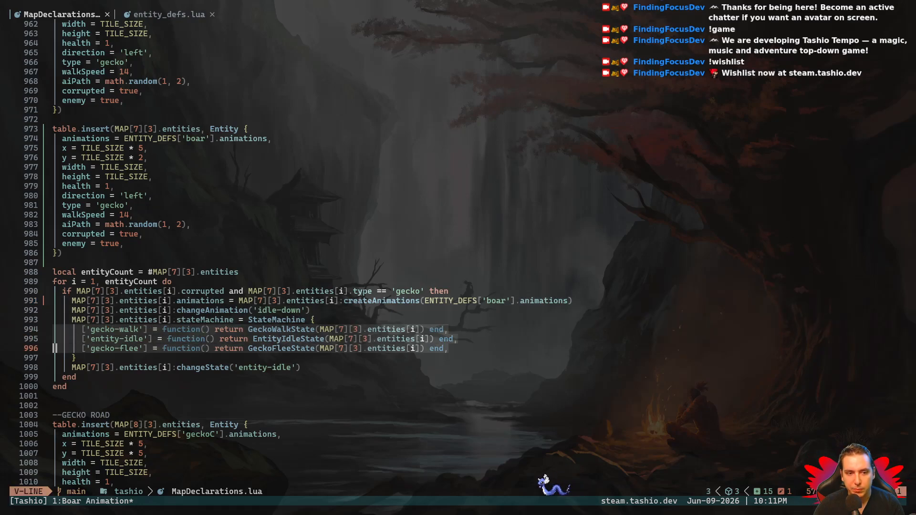
{"action": "key", "text": "Escape"}
{"action": "key", "text": "k"}
{"action": "key", "text": "k"}
{"action": "key", "text": "k"}
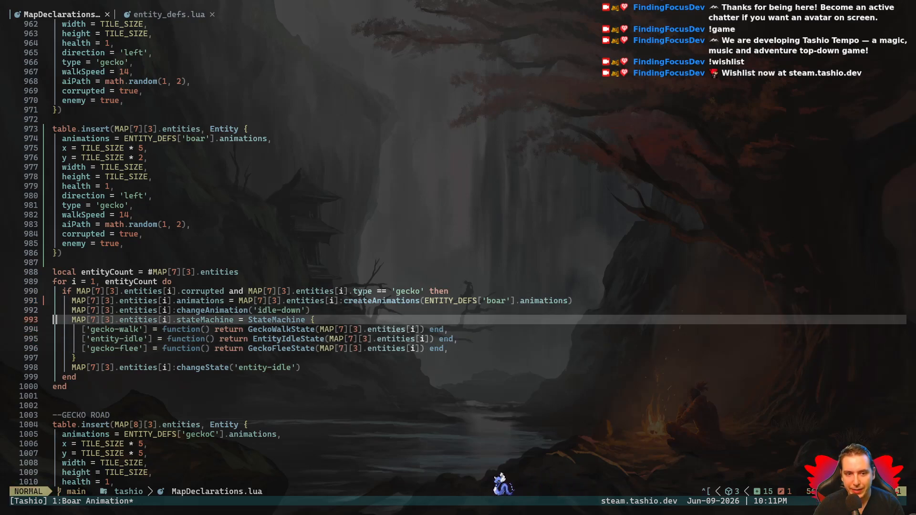
{"action": "key", "text": "k"}
{"action": "key", "text": "k"}
{"action": "key", "text": "k"}
{"action": "key", "text": "k"}
{"action": "key", "text": "k"}
{"action": "key", "text": "V"}
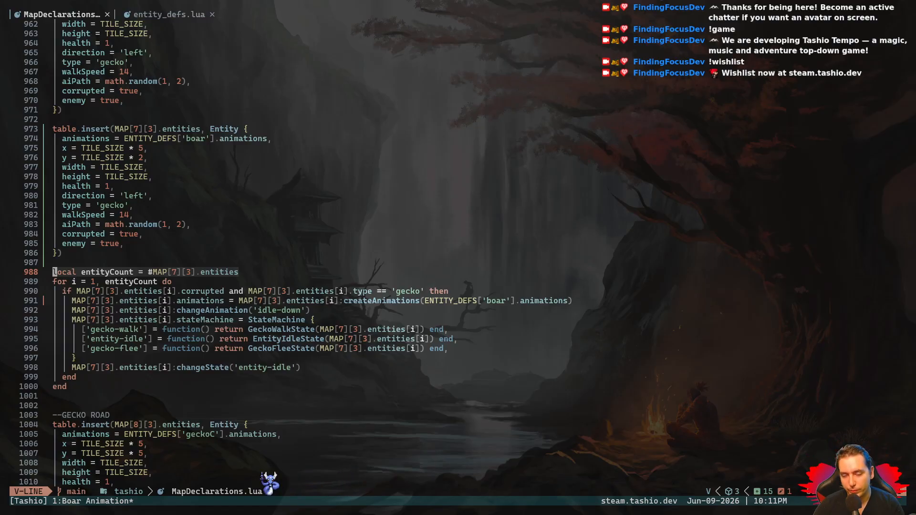
{"action": "key", "text": "j"}
{"action": "key", "text": "j"}
{"action": "key", "text": "j"}
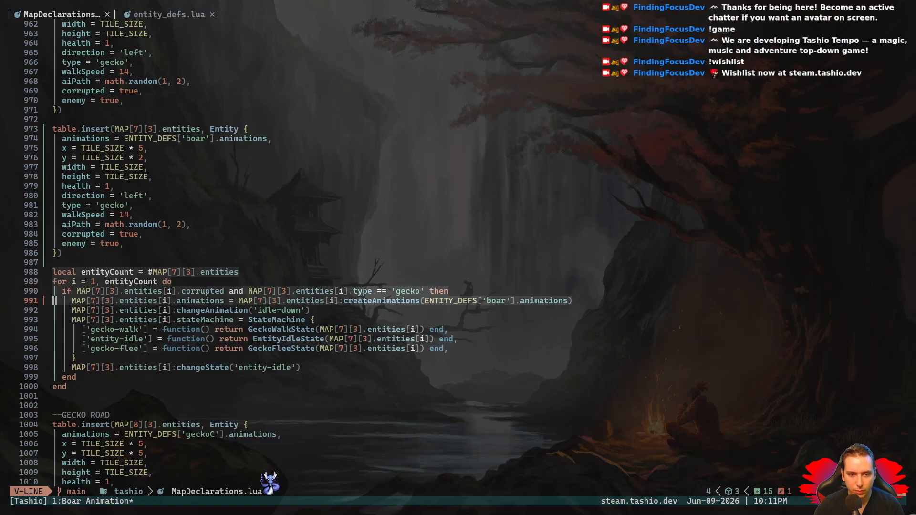
{"action": "key", "text": "Escape"}
{"action": "key", "text": "j"}
{"action": "key", "text": "k"}
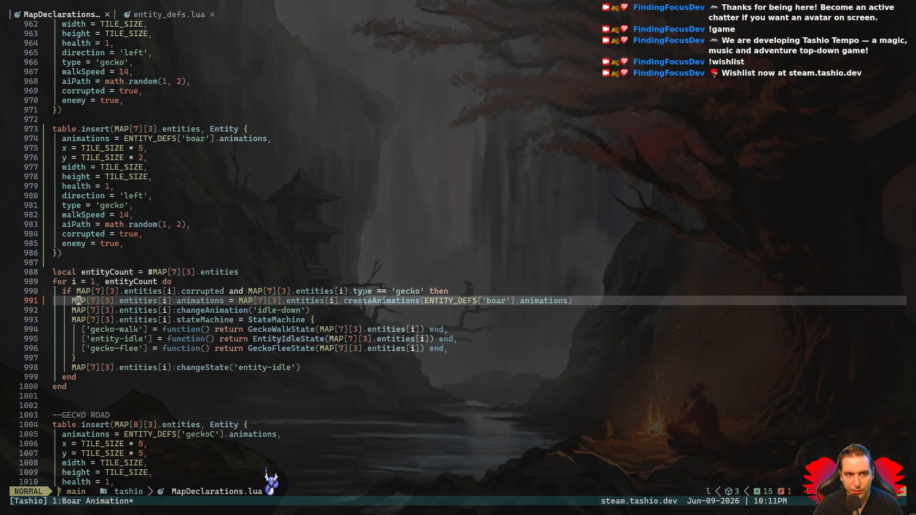
- Change the ENTITY_DEFS key in the MAP[7][3] loop's createAnimations call to 'geckoC' and save MapDeclarations.lua
{"action": "key", "text": "l"}
{"action": "key", "text": "l"}
{"action": "key", "text": "l"}
{"action": "key", "text": "l"}
{"action": "key", "text": "l"}
{"action": "key", "text": "l"}
{"action": "key", "text": "l"}
{"action": "key", "text": "l"}
{"action": "key", "text": "l"}
{"action": "key", "text": "l"}
{"action": "key", "text": "l"}
{"action": "key", "text": "l"}
{"action": "key", "text": "l"}
{"action": "key", "text": "l"}
{"action": "key", "text": "l"}
{"action": "key", "text": "l"}
{"action": "key", "text": "l"}
{"action": "key", "text": "l"}
{"action": "key", "text": "l"}
{"action": "key", "text": "l"}
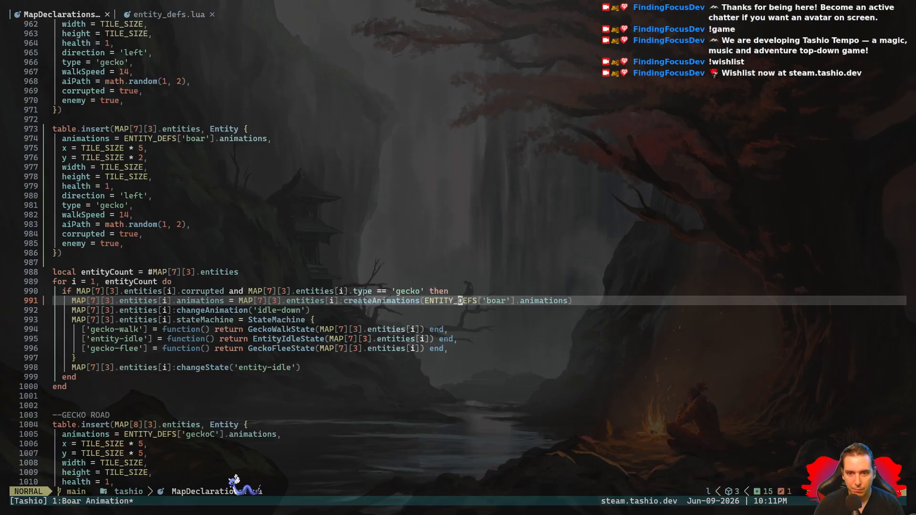
{"action": "type", "text": "ciwgeckoC"}
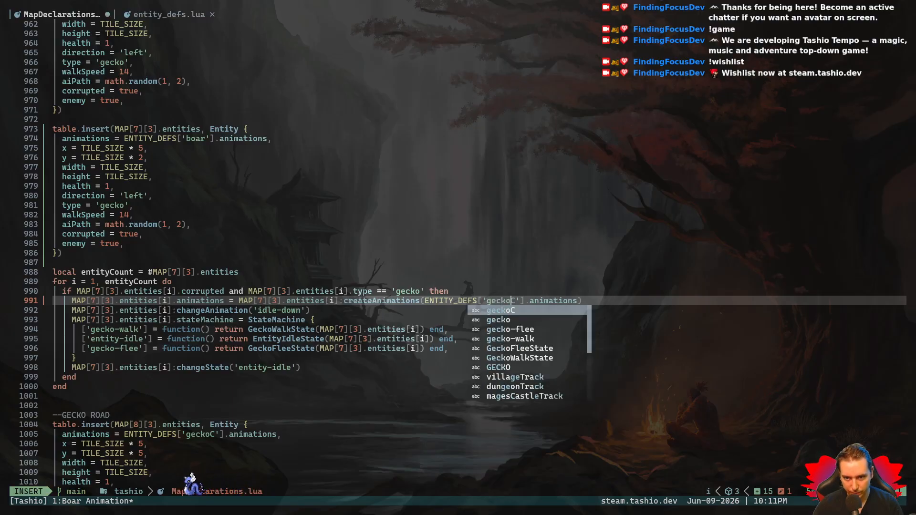
{"action": "key", "text": "Escape"}
{"action": "key", "text": "space"}
{"action": "key", "text": "w"}
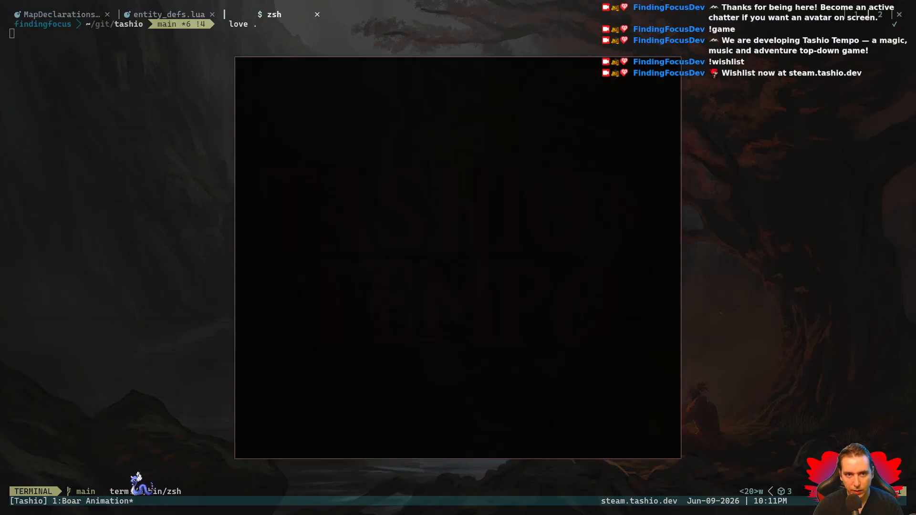
- Run the game and walk the player around the corrupted creatures on the MAP[7][3] screen to check their animations
{"action": "key", "text": "Up"}
{"action": "key", "text": "Left"}
{"action": "key", "text": "Left"}
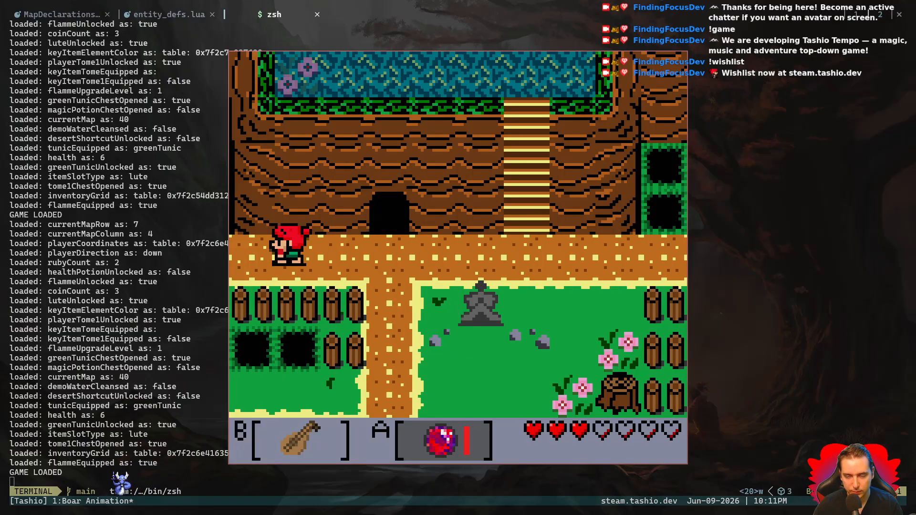
{"action": "key", "text": "Left"}
{"action": "key", "text": "Up"}
{"action": "key", "text": "Right"}
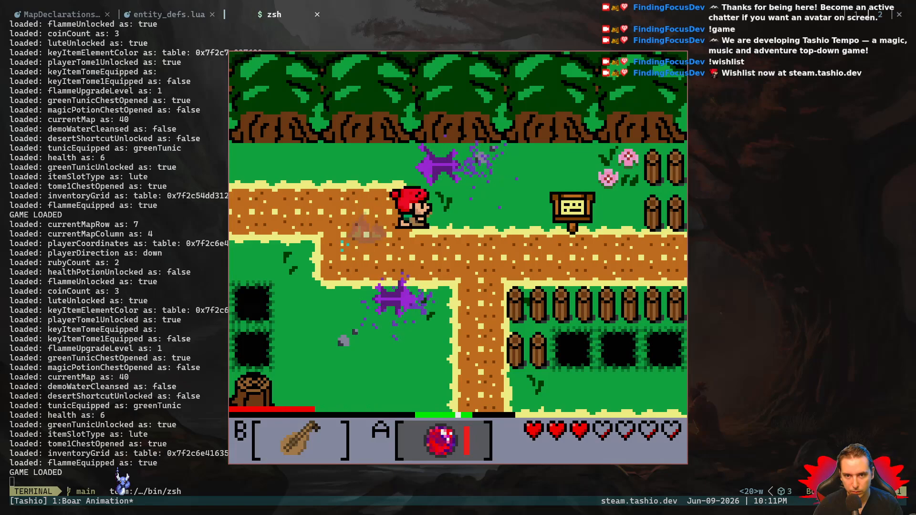
{"action": "key", "text": "Down"}
{"action": "key", "text": "Up"}
{"action": "key", "text": "Left"}
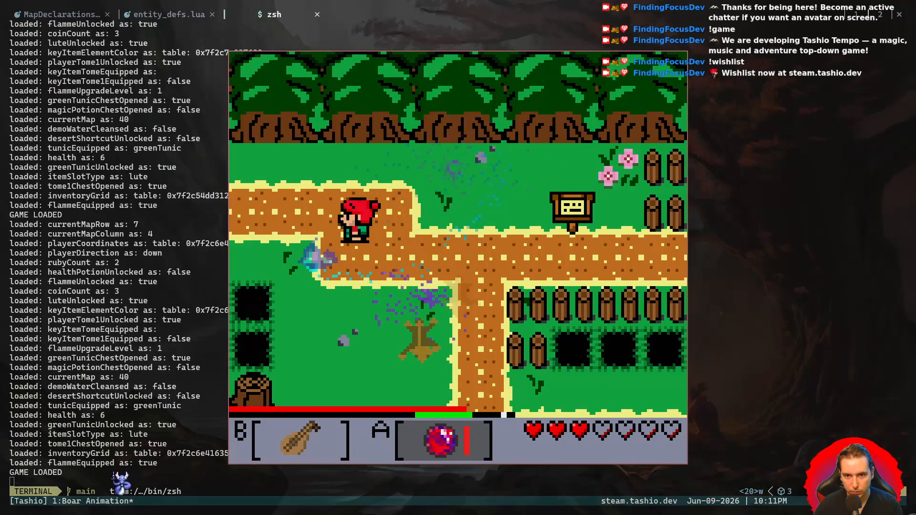
- Quit the game, exit the terminal shell and save MapDeclarations.lua
{"action": "key", "text": "Escape"}
{"action": "type", "text": "exit"}
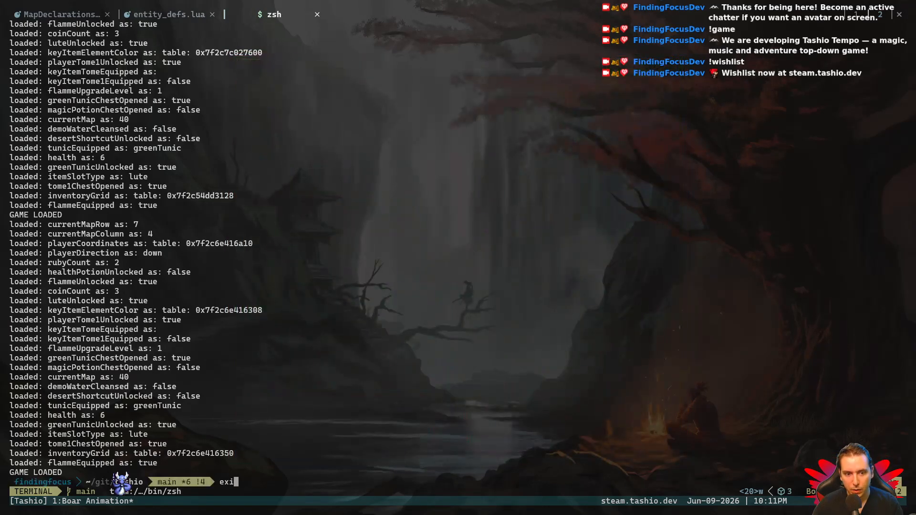
{"action": "key", "text": "Return"}
{"action": "key", "text": "space"}
{"action": "key", "text": "w"}
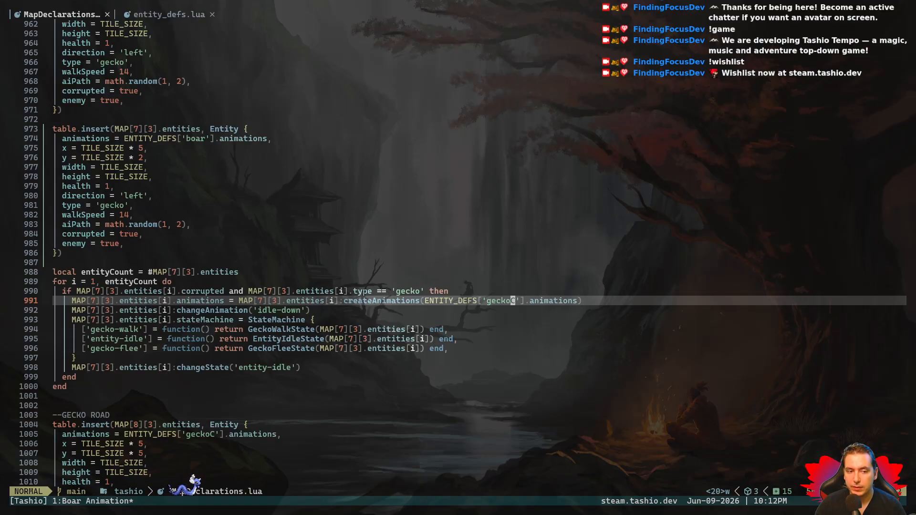
{"action": "key", "text": "ctrl+b"}
{"action": "key", "text": "x"}
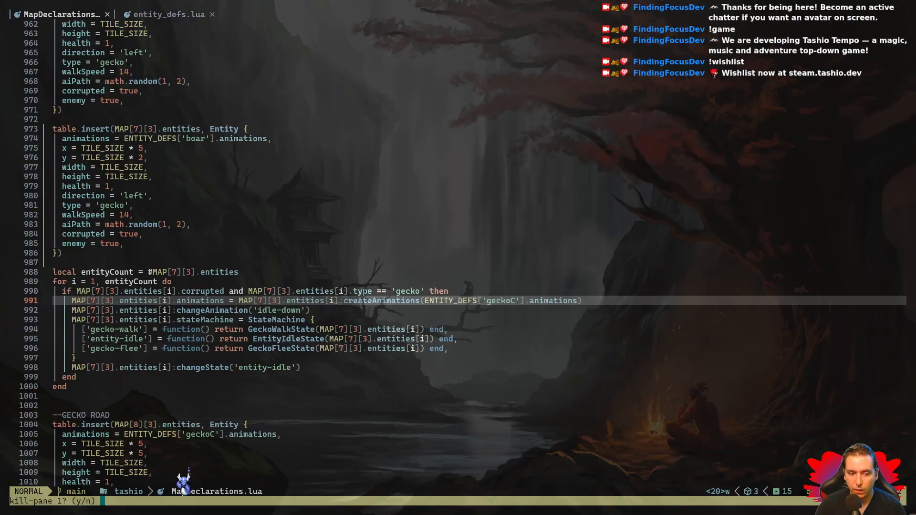
{"action": "key", "text": "n"}
{"action": "key", "text": "ctrl+b"}
{"action": "key", "text": "colon"}
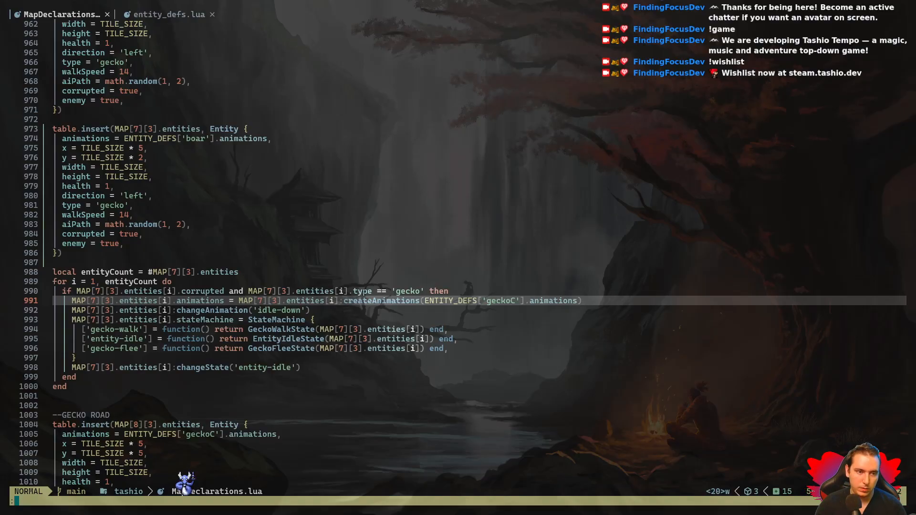
{"action": "key", "text": "Escape"}
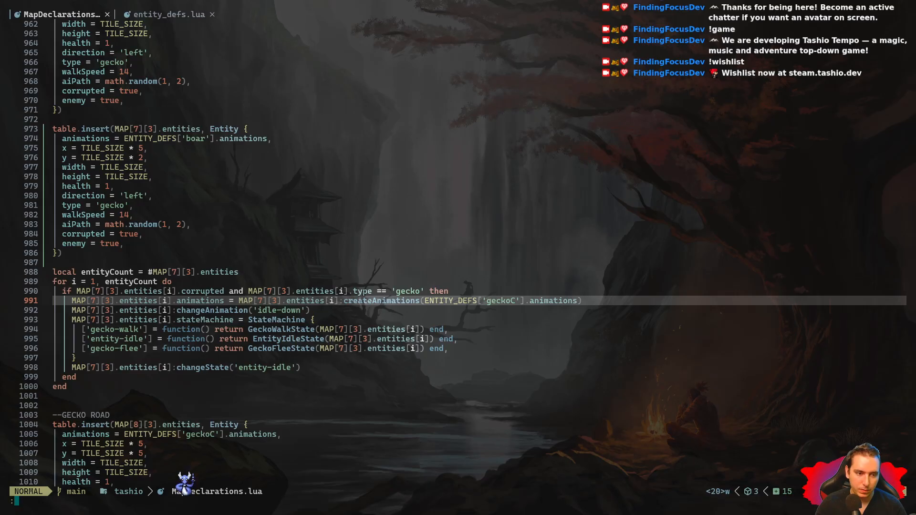
- Quit Neovim to return to the shell in the tashio repository
{"action": "type", "text": "iqq"}
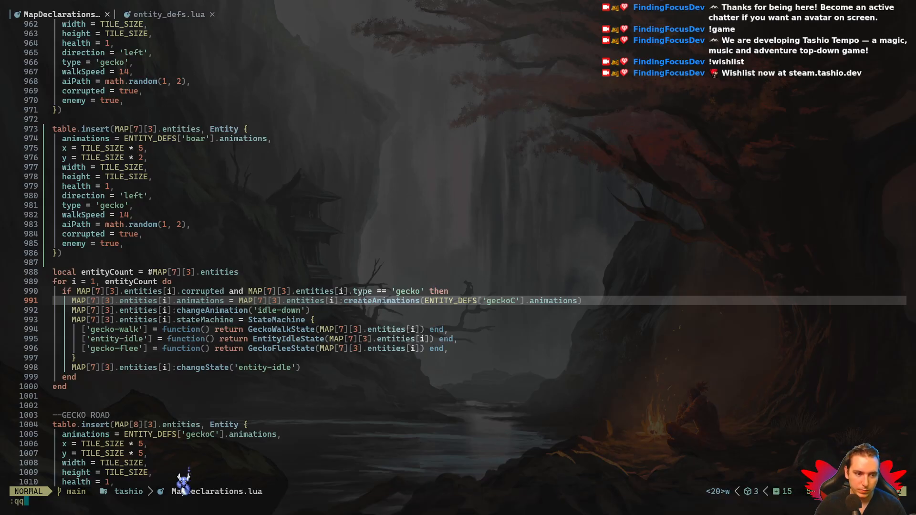
{"action": "type", "text": ":q"}
{"action": "key", "text": "Return"}
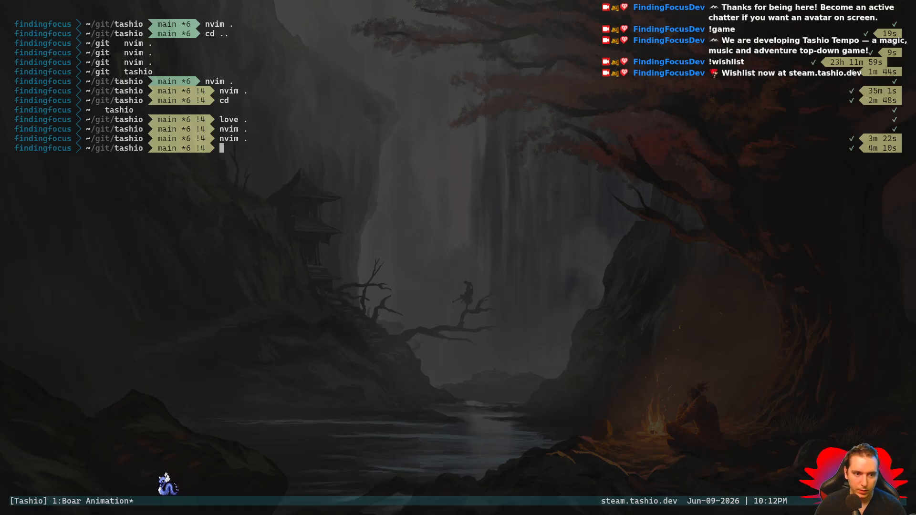
- Open a new tmux window and review the repository's uncommitted changes with git diff
{"action": "key", "text": "ctrl+b"}
{"action": "key", "text": "c"}
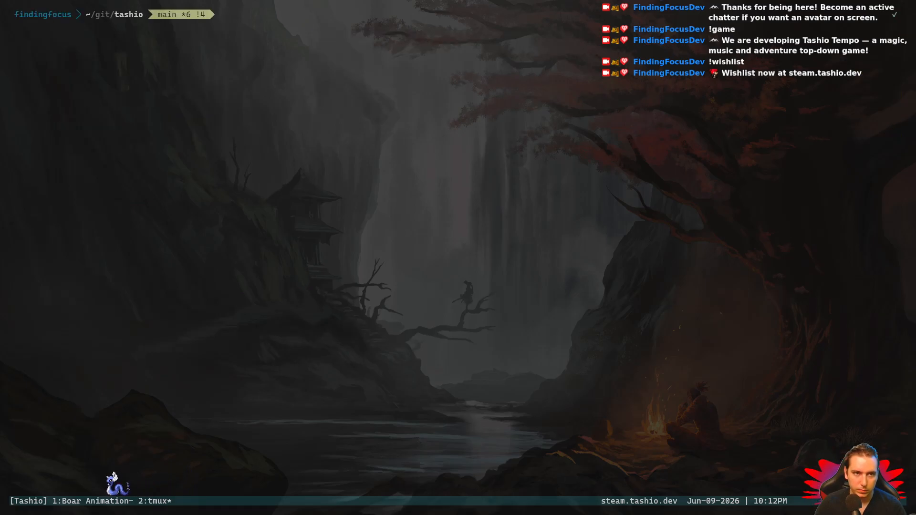
{"action": "type", "text": "git diff"}
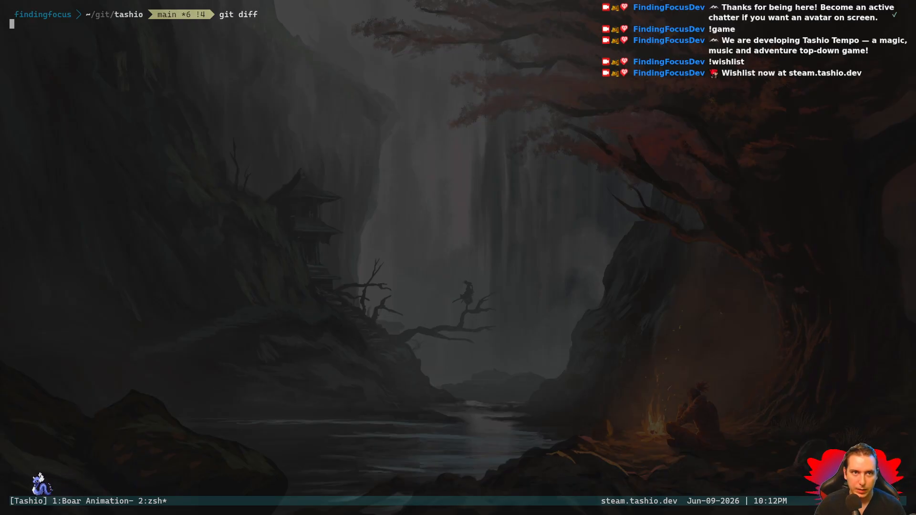
{"action": "key", "text": "Return"}
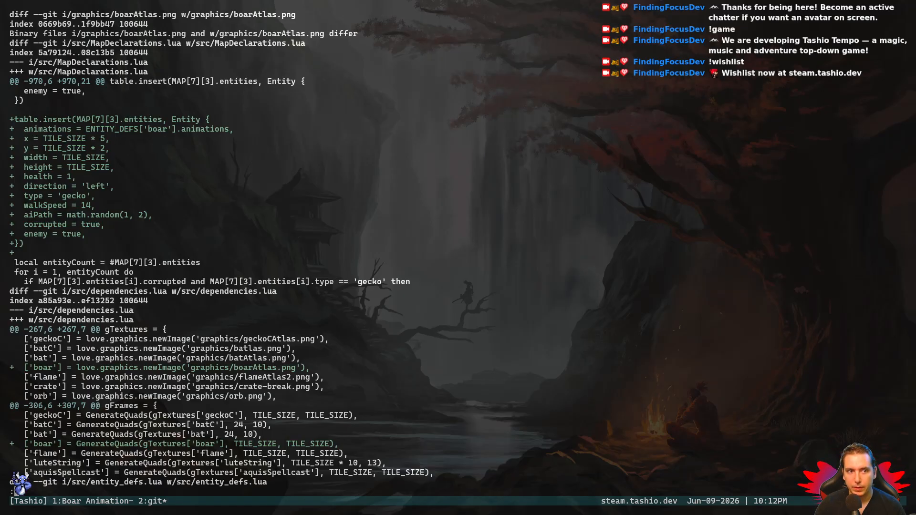
{"action": "scroll", "coordinate": [220, 253], "scroll_direction": "down", "scroll_amount": 5}
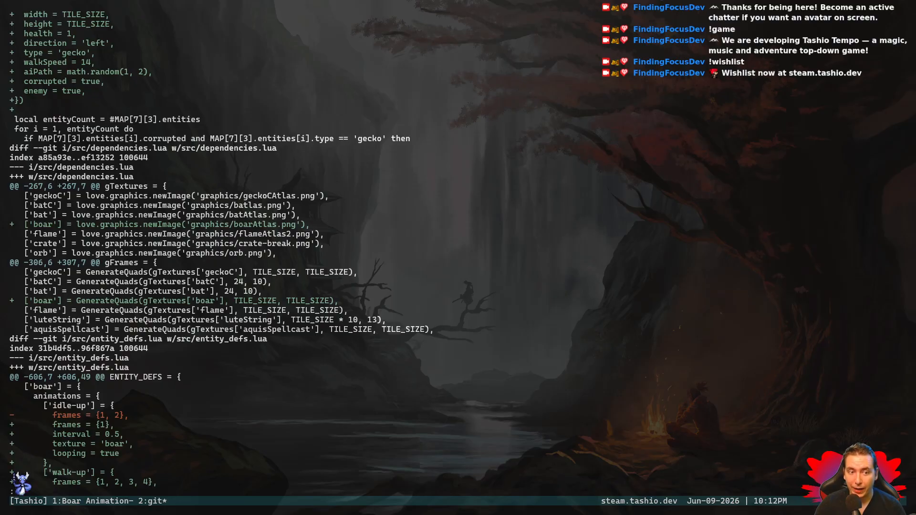
{"action": "scroll", "coordinate": [219, 253], "scroll_direction": "down", "scroll_amount": 8}
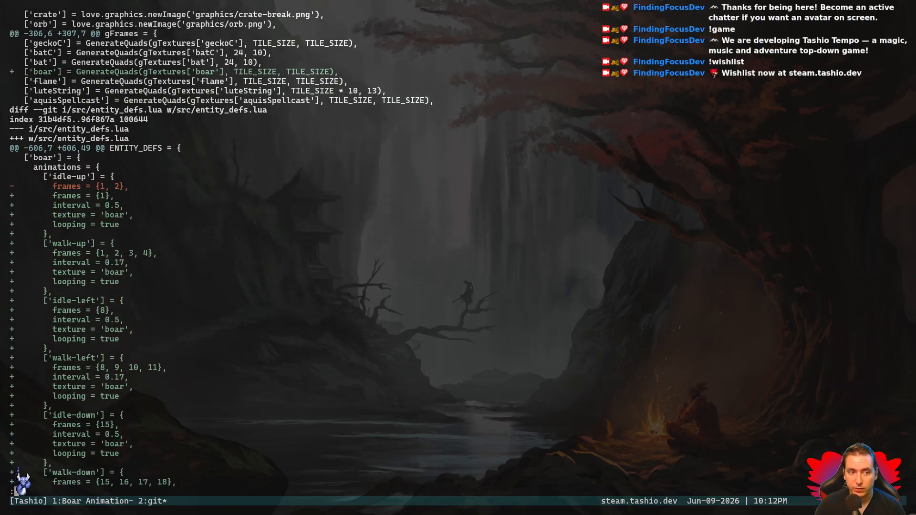
- Review the 'boar' animation changes in src/entity_defs.lua through the end of the diff and close it
{"action": "scroll", "coordinate": [220, 253], "scroll_direction": "down", "scroll_amount": 5}
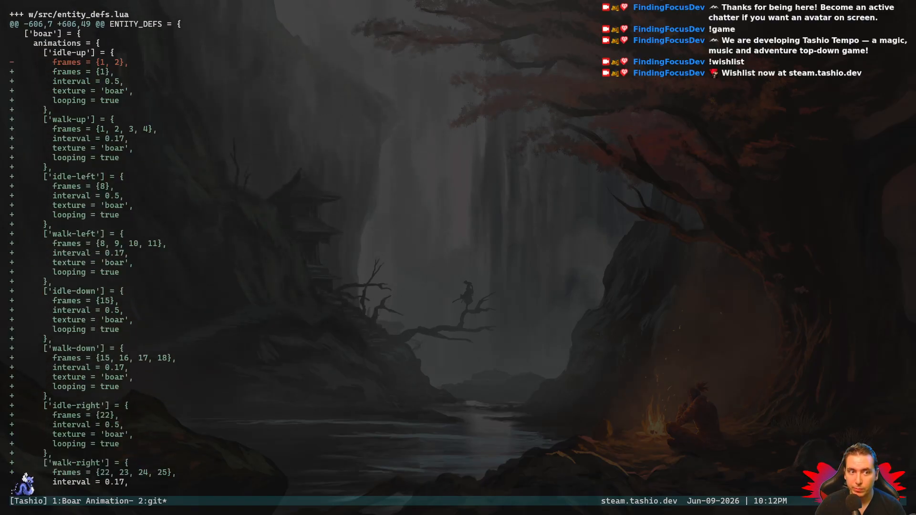
{"action": "scroll", "coordinate": [220, 253], "scroll_direction": "down", "scroll_amount": 1}
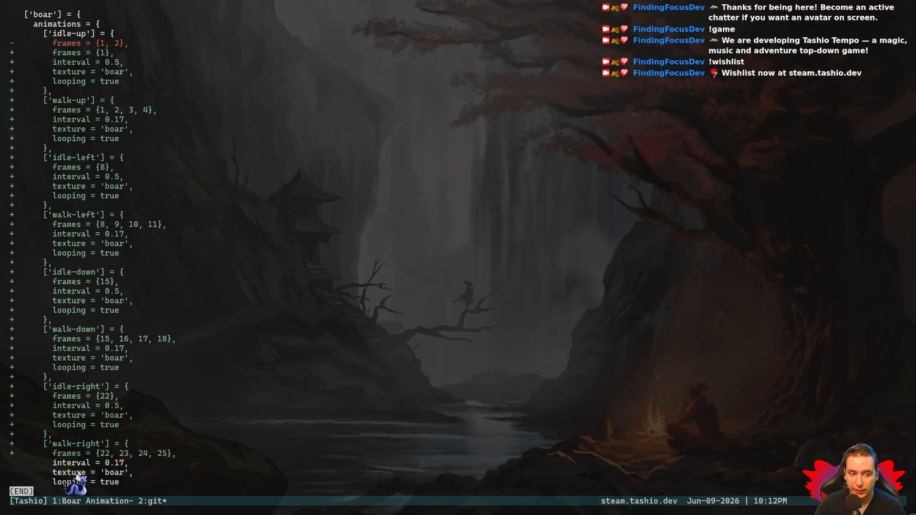
{"action": "key", "text": "q"}
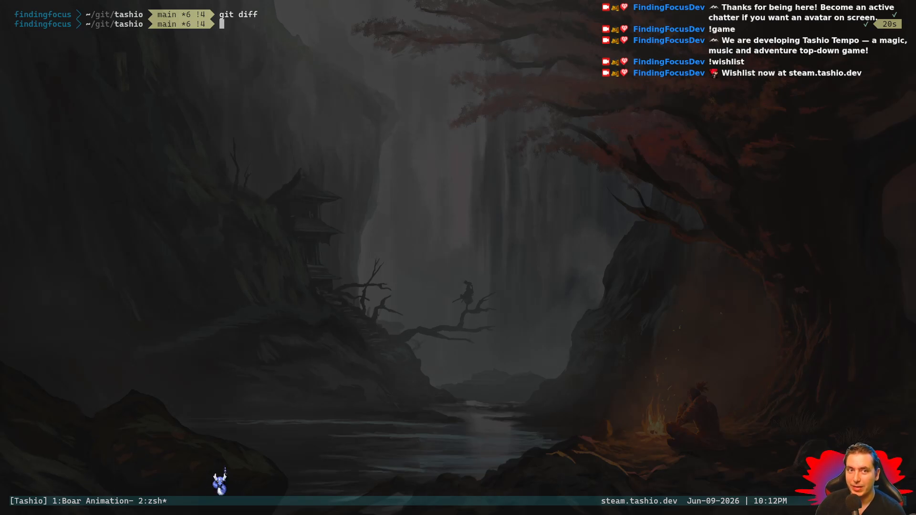
- Commit the changes using the git a alias with the message "add boar animations and defined in entity defs"
{"action": "type", "text": "git a \"\"add boar animations"}
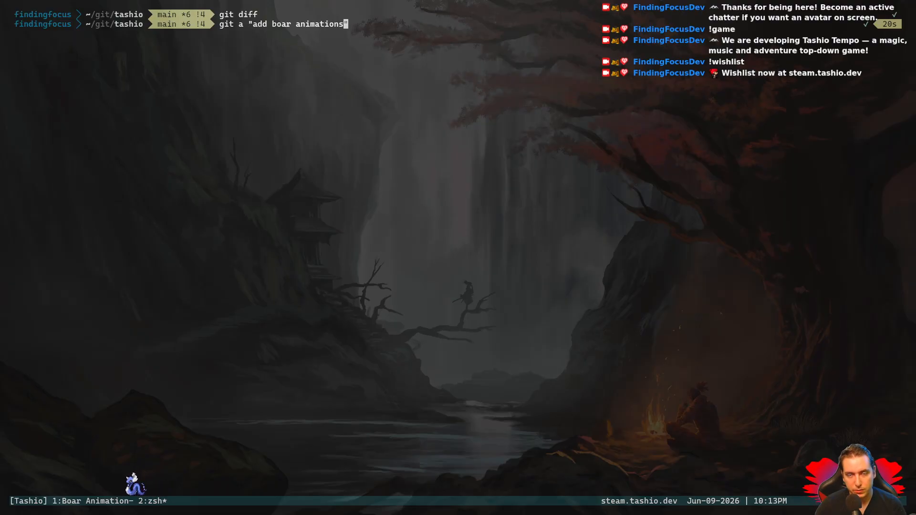
{"action": "type", "text": " and "}
{"action": "type", "text": "imported the"}
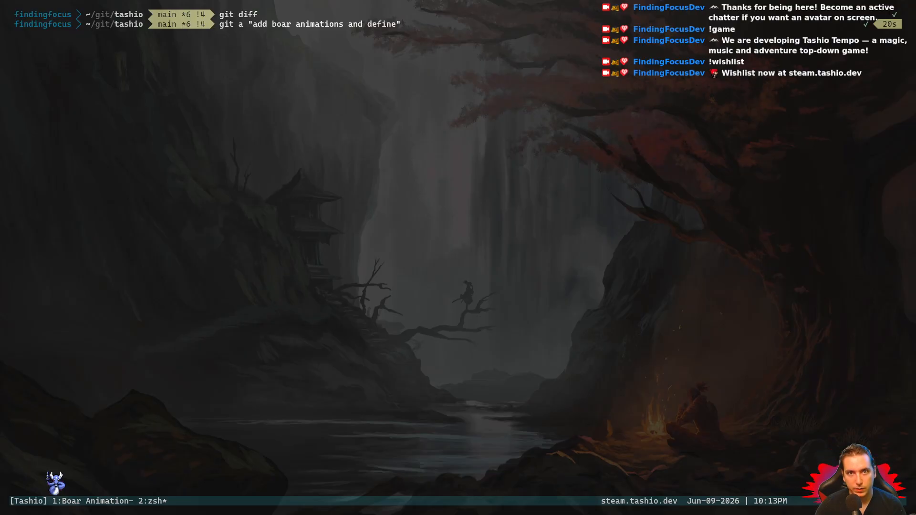
{"action": "type", "text": "inentity"}
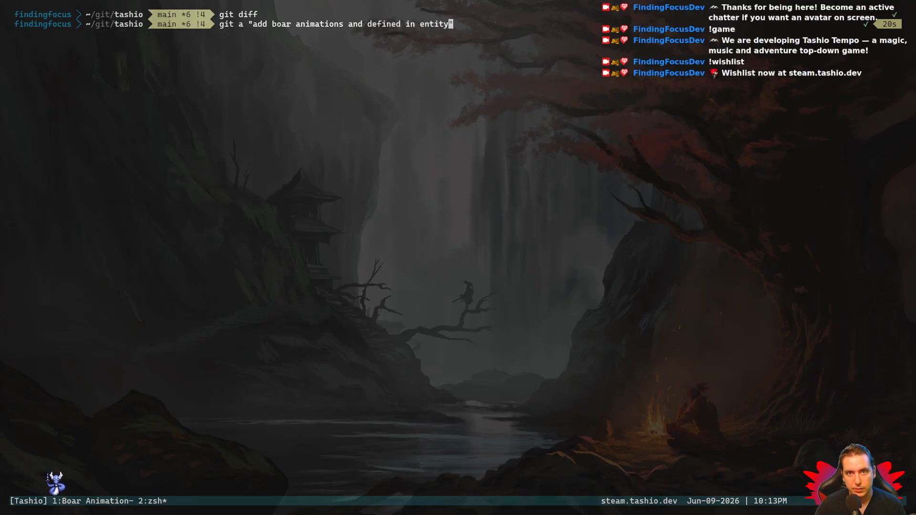
{"action": "type", "text": "git pus"}
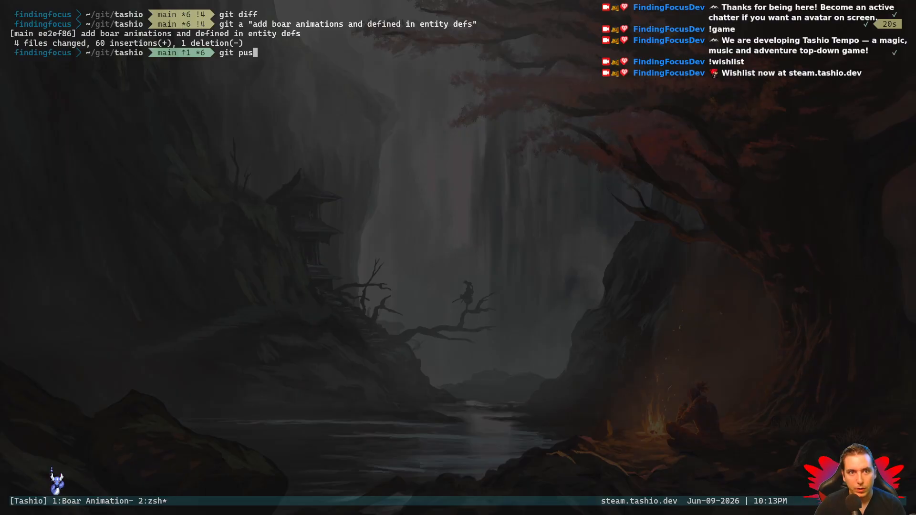
{"action": "type", "text": "h"}
- Push the commit to the remote repository with git push
{"action": "key", "text": "Return"}
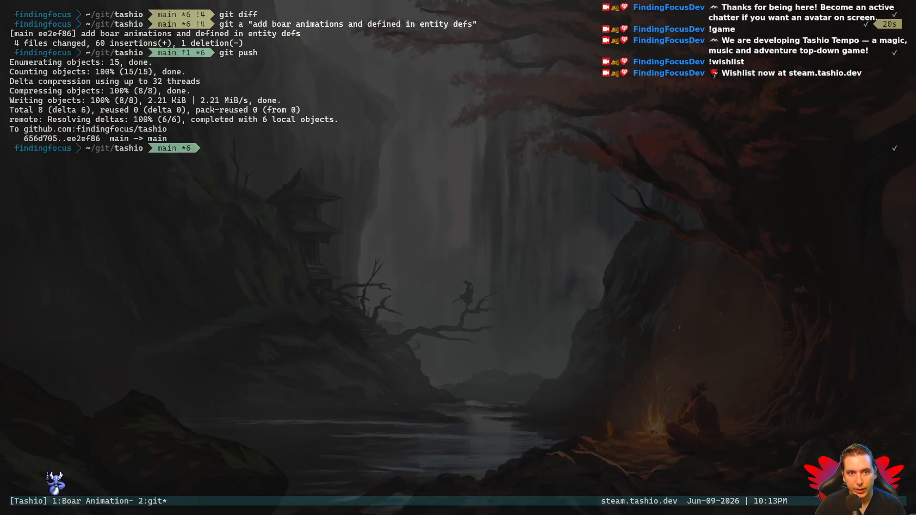